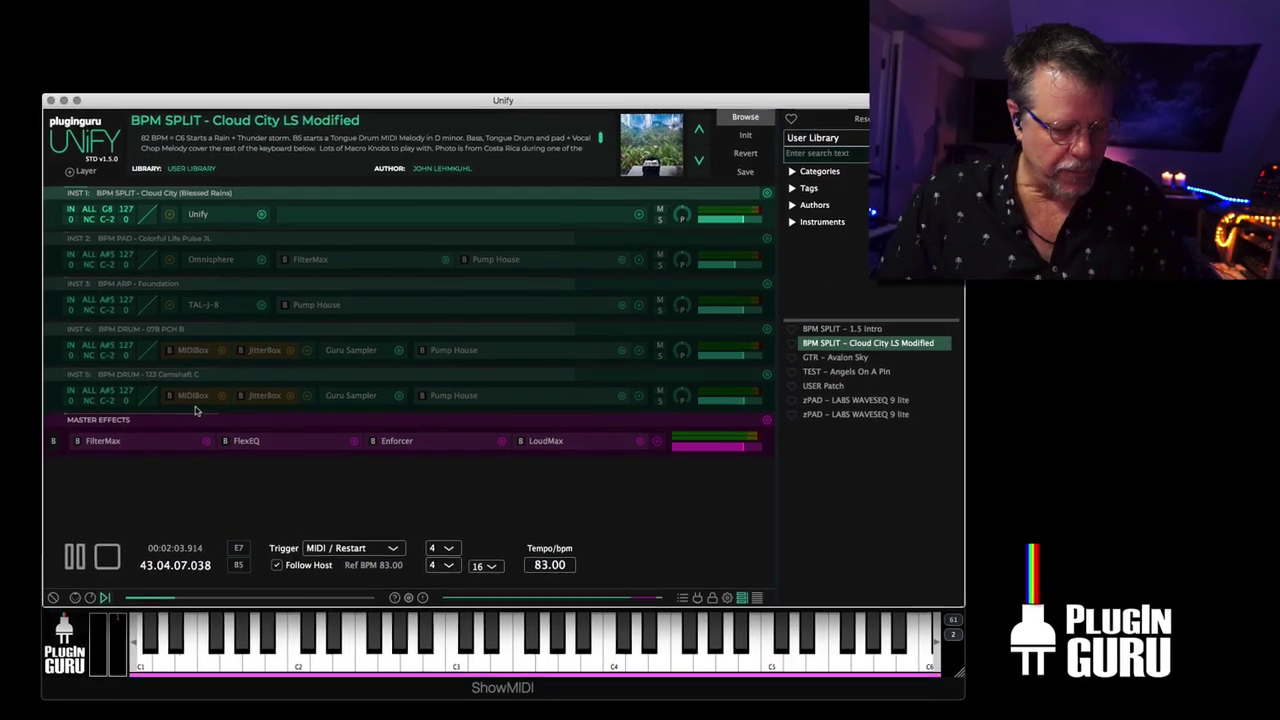
- Show the previous banner slide on the browser's home page, then return to Unify
{"action": "key", "text": "super+Tab"}
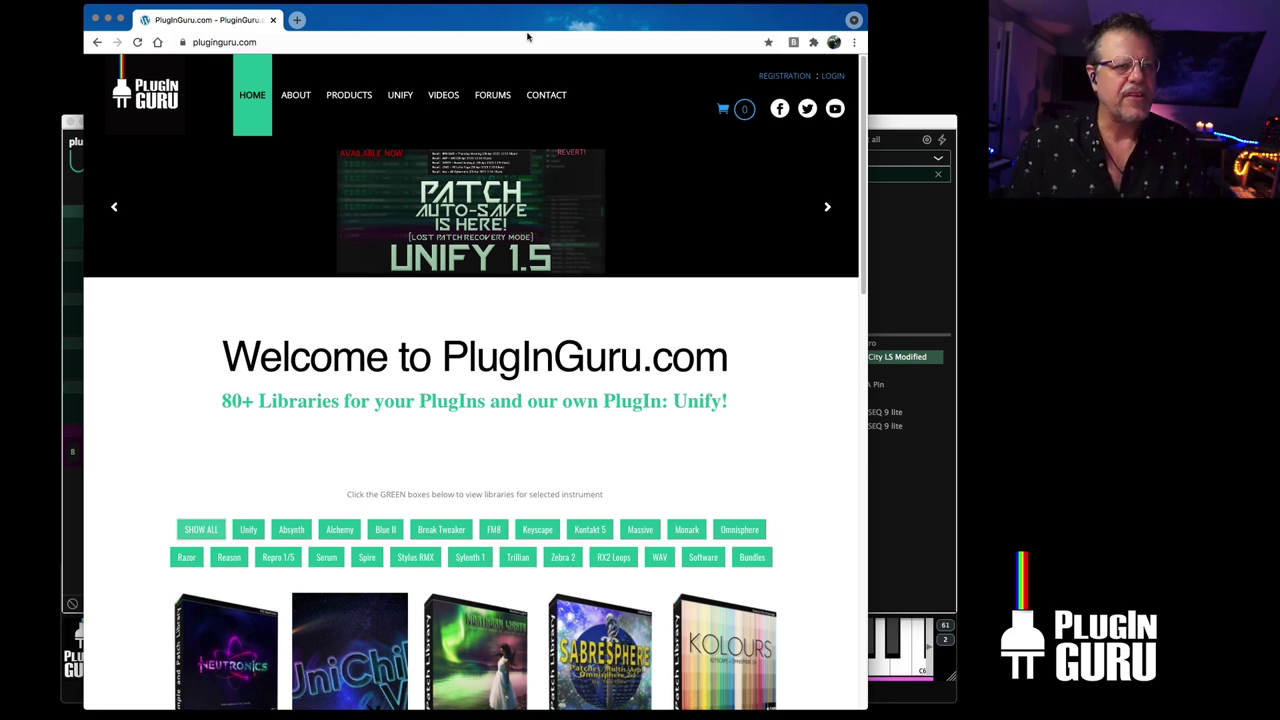
{"action": "left_click", "coordinate": [114, 206]}
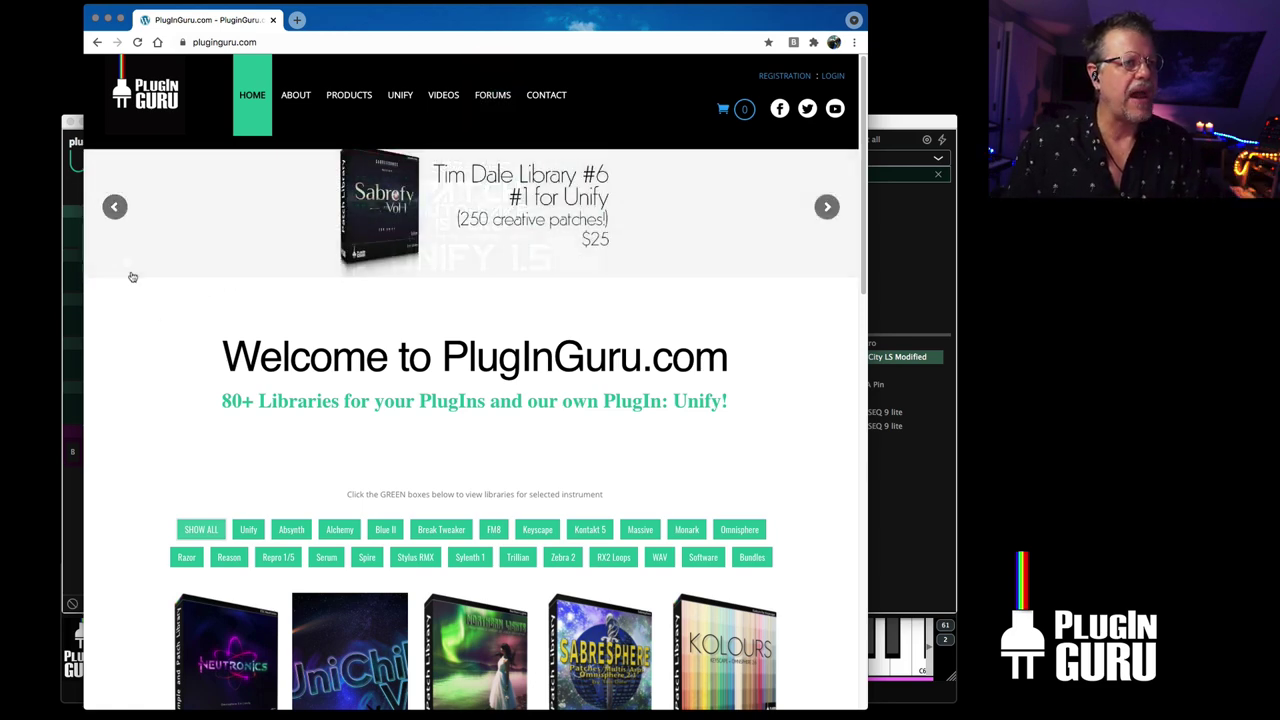
{"action": "key", "text": "super+Tab"}
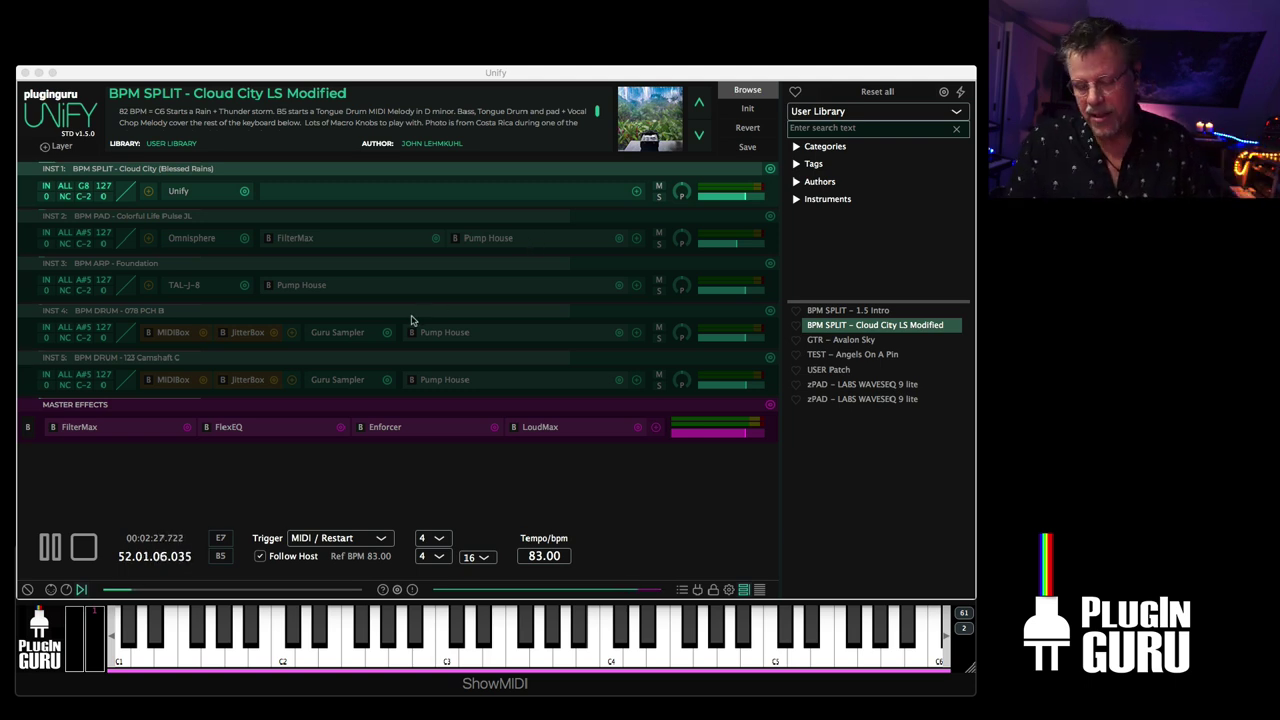
- Load BASS - Skelter from the Unify Standard Library
{"action": "left_click", "coordinate": [532, 510]}
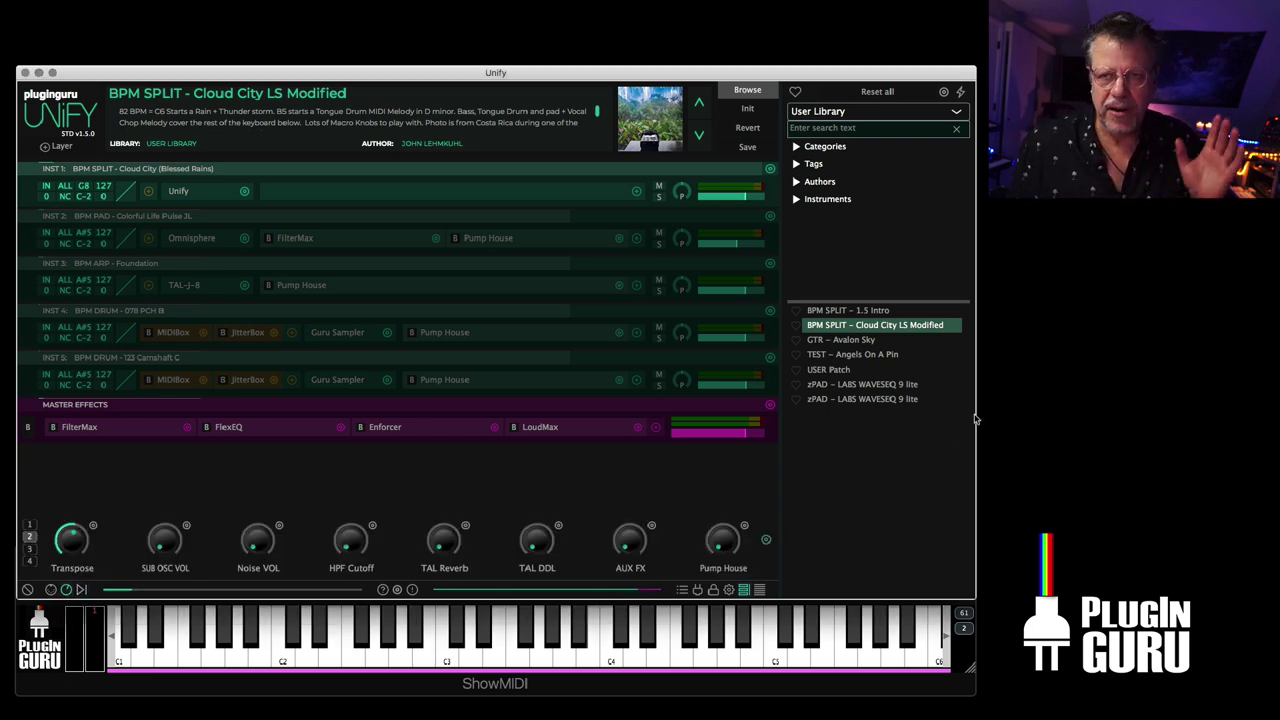
{"action": "left_click", "coordinate": [868, 112]}
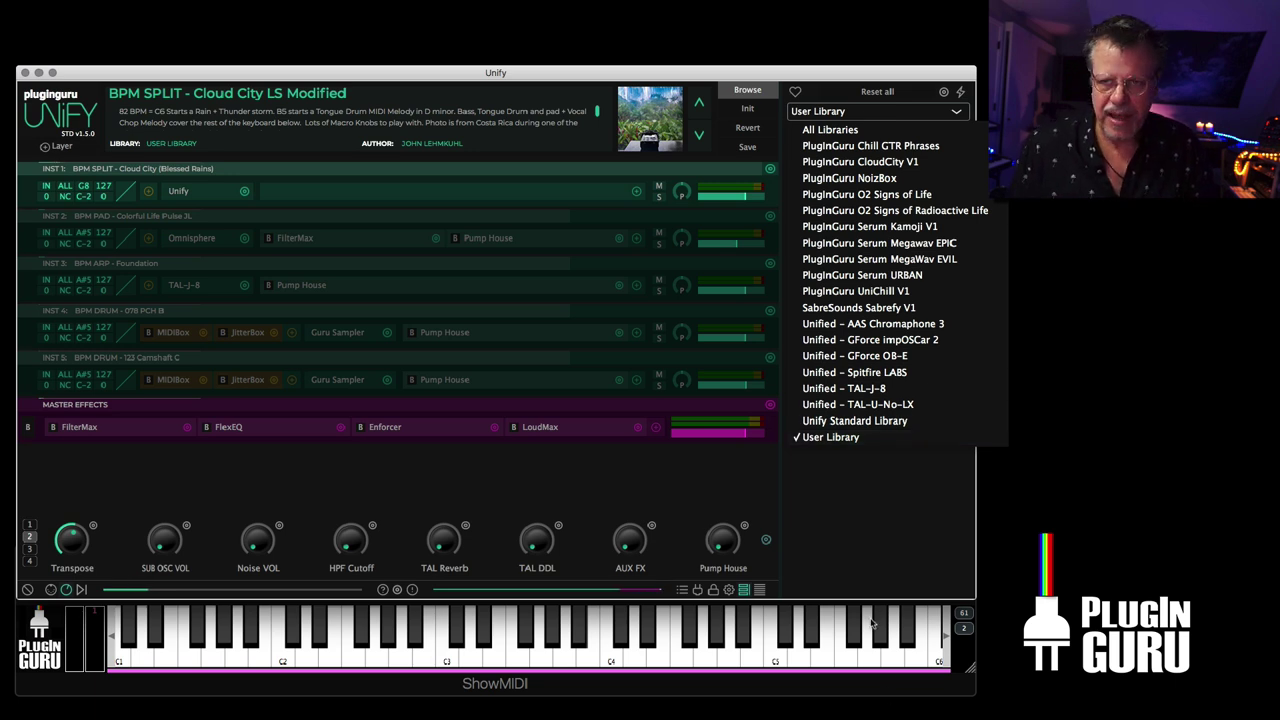
{"action": "left_click", "coordinate": [858, 420]}
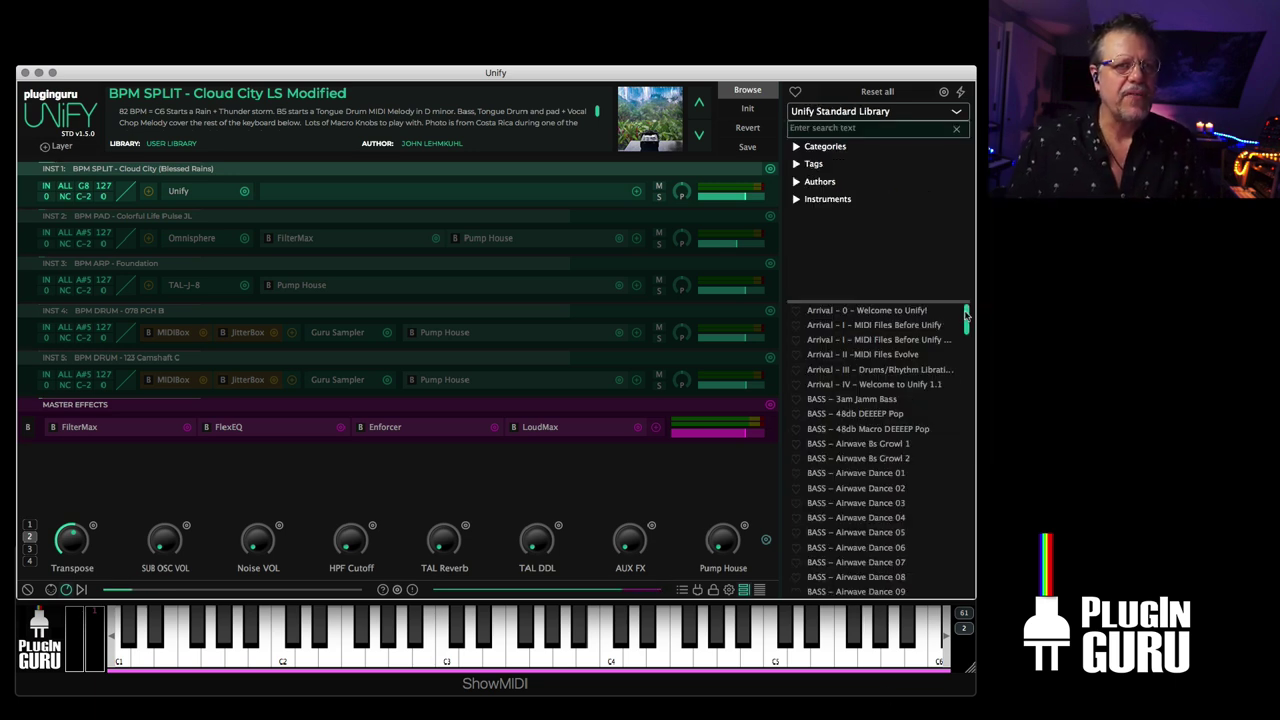
{"action": "left_click_drag", "start_coordinate": [967, 316], "coordinate": [966, 334]}
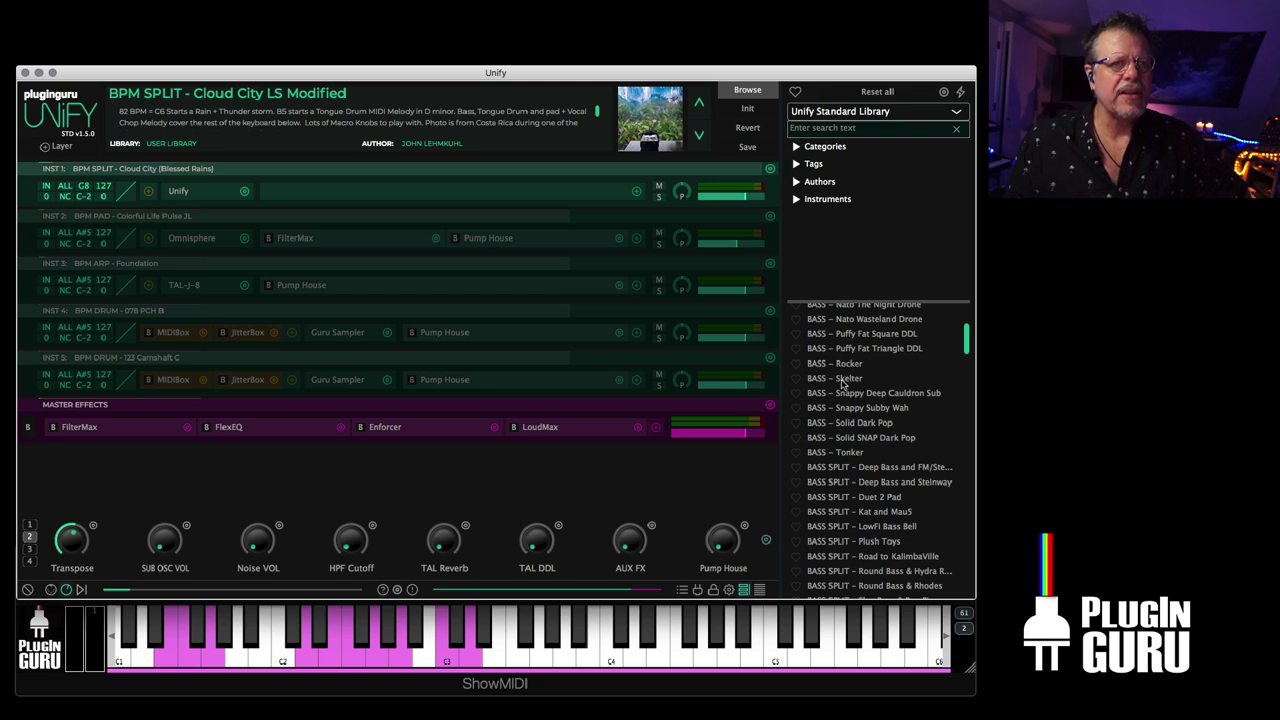
{"action": "left_click", "coordinate": [843, 379]}
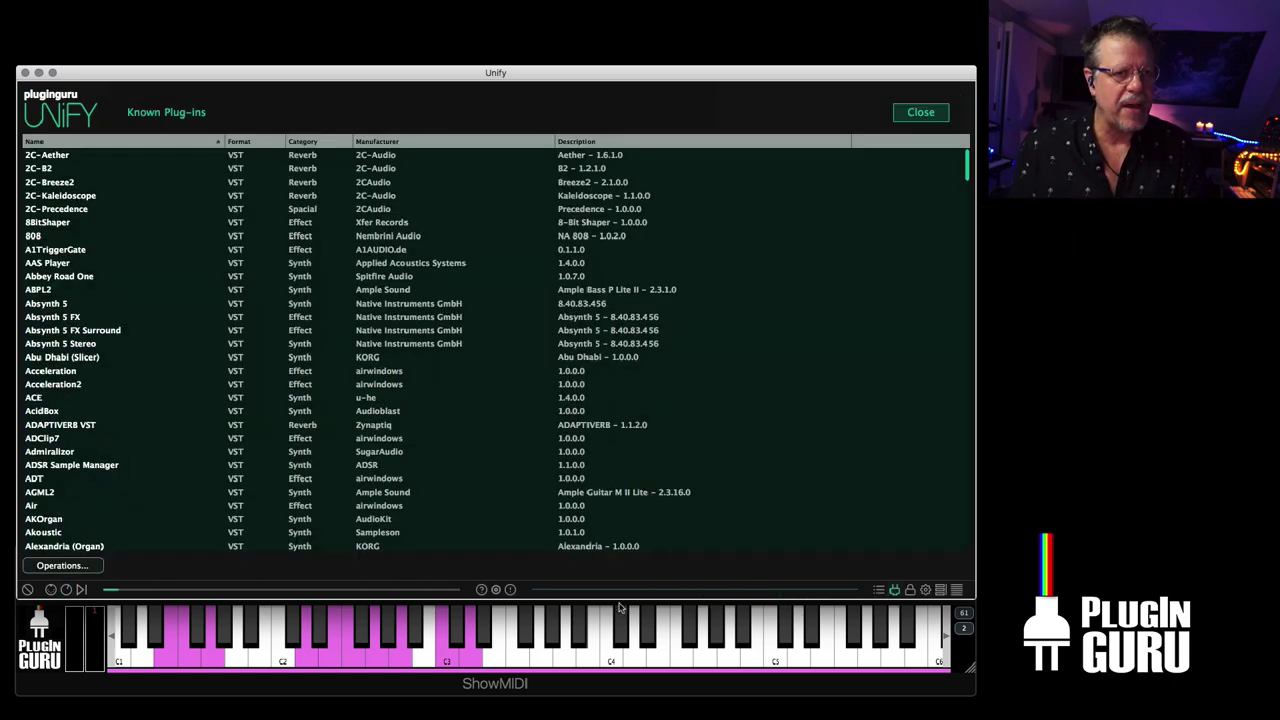
- Check the Known Plug-ins Operations options and scroll the preset list toward PLUCK - Nato Flute Pluck
{"action": "left_click", "coordinate": [98, 566]}
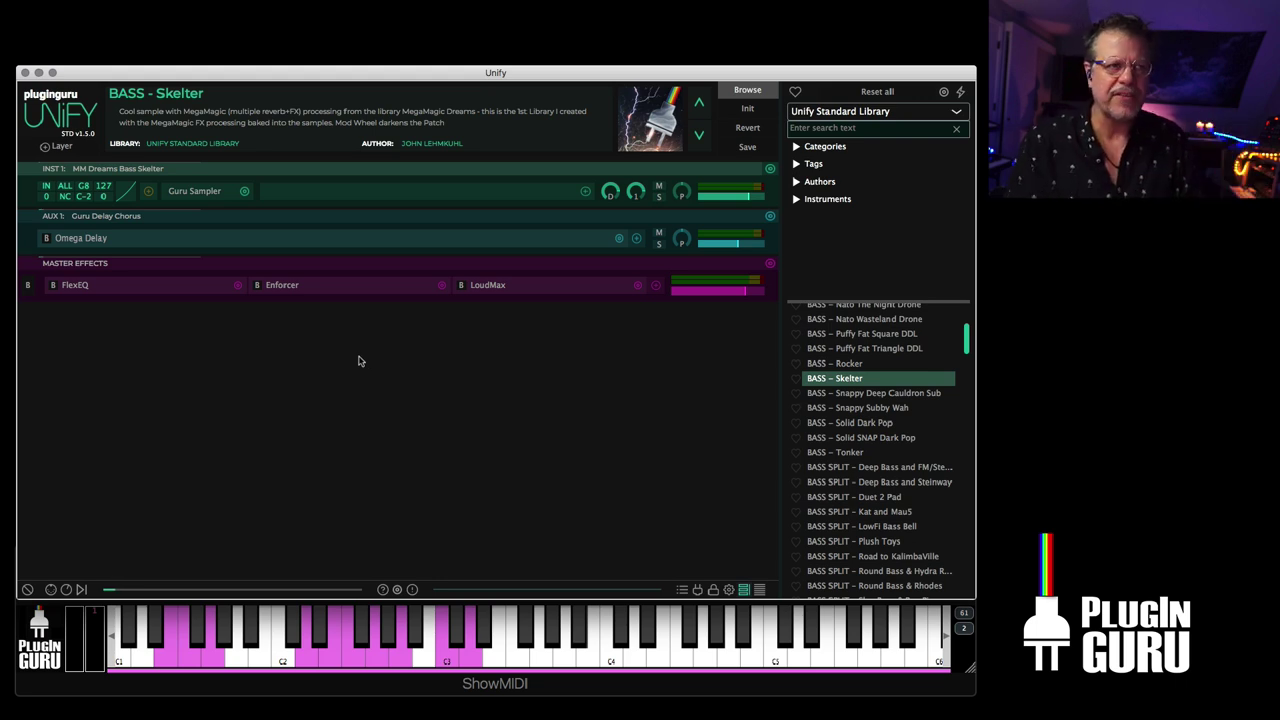
{"action": "scroll", "coordinate": [880, 450], "scroll_direction": "down", "scroll_amount": 10}
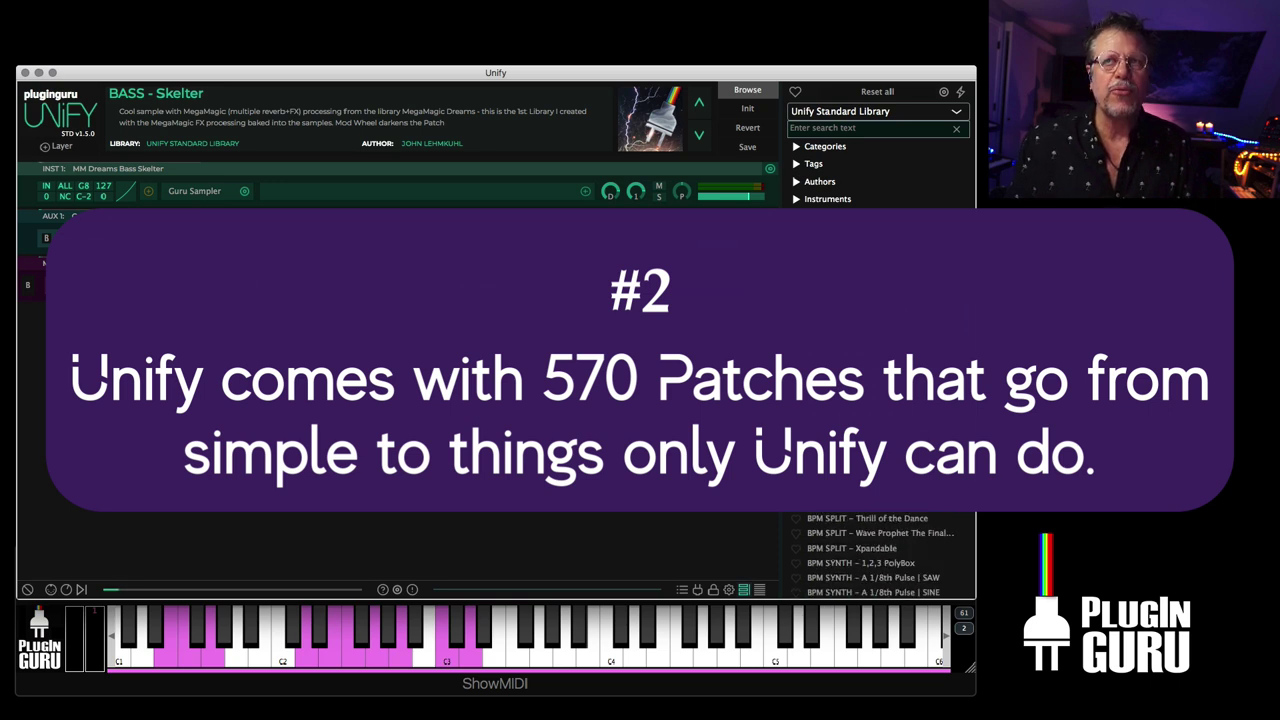
{"action": "scroll", "coordinate": [951, 578], "scroll_direction": "down", "scroll_amount": 20}
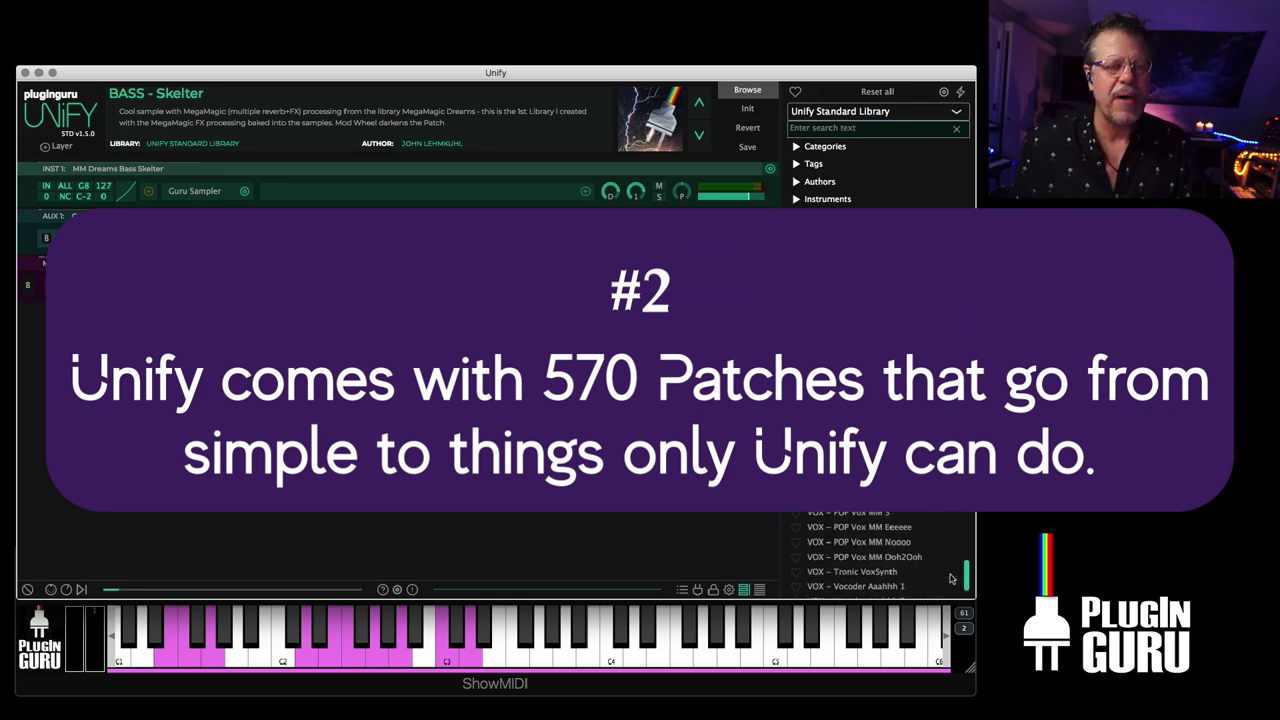
{"action": "scroll", "coordinate": [951, 578], "scroll_direction": "up", "scroll_amount": 15}
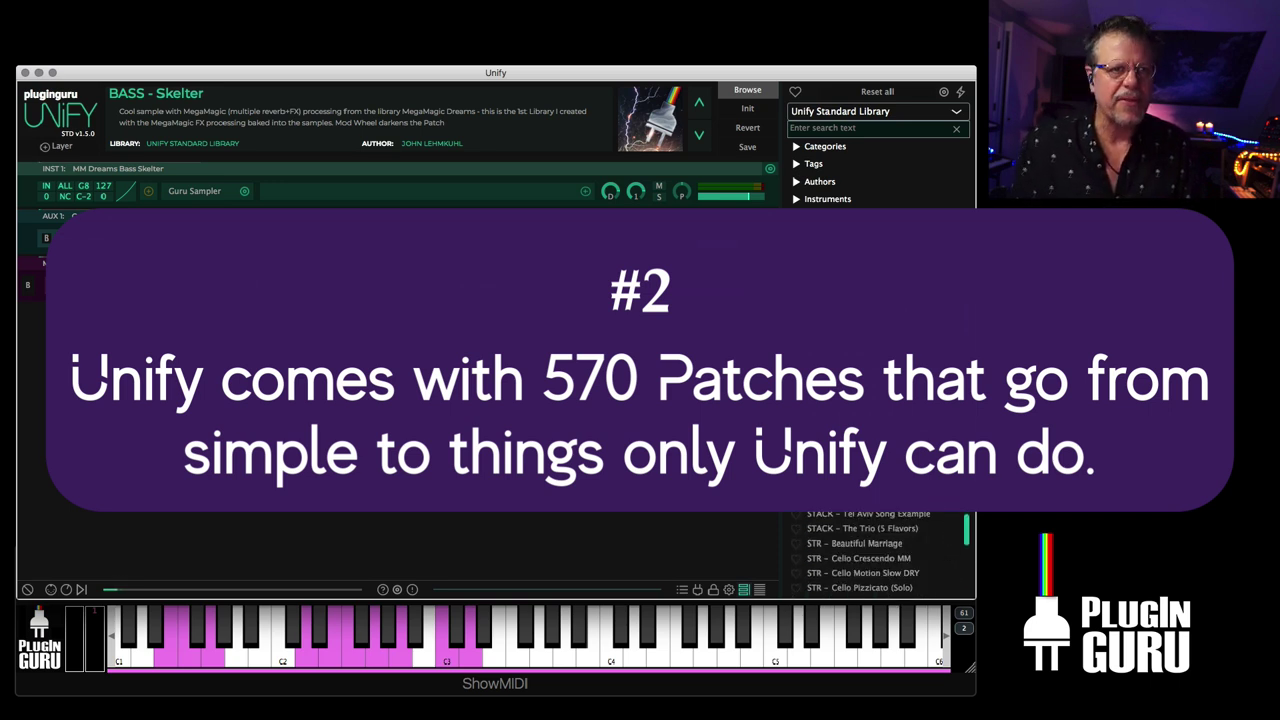
- Load PLUCK - Nato Flute Pluck, then search 'ws' and try Riding NEW Waves (WS) and Grandioso Introduktion (WS)
{"action": "left_click", "coordinate": [856, 438]}
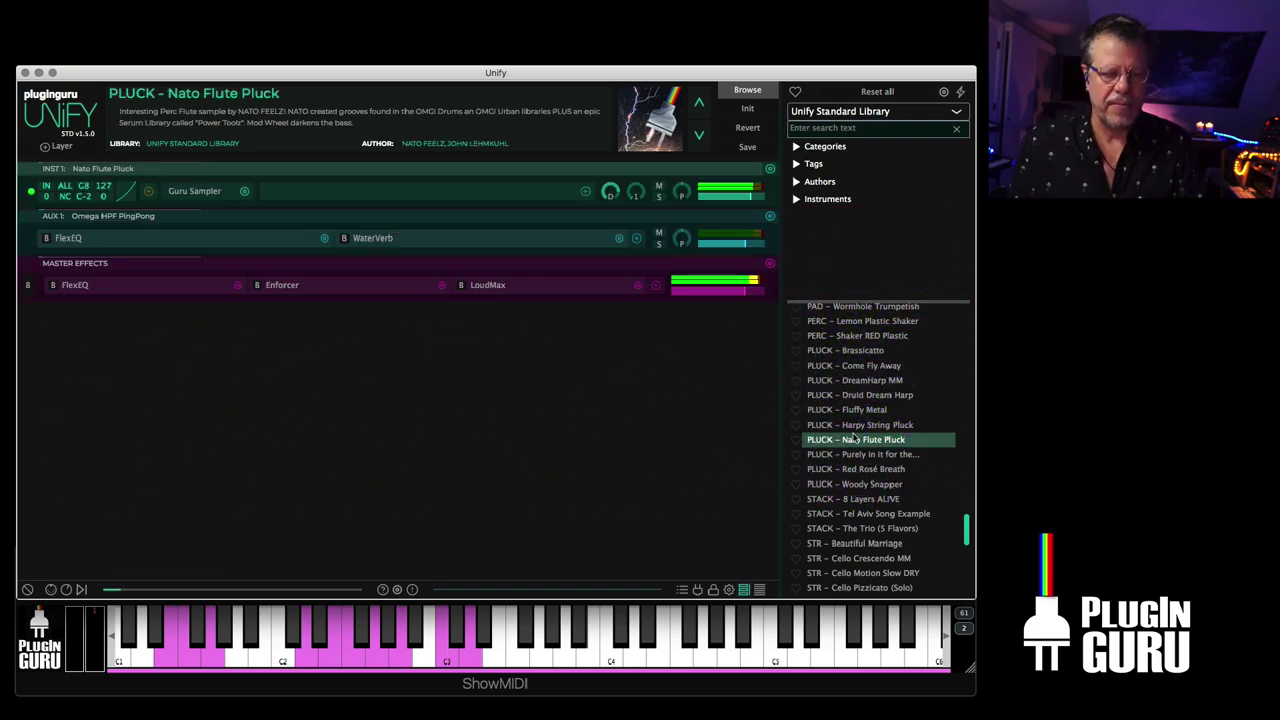
{"action": "left_click_drag", "start_coordinate": [968, 528], "coordinate": [966, 470]}
{"action": "left_click", "coordinate": [866, 128]}
{"action": "type", "text": "ws"}
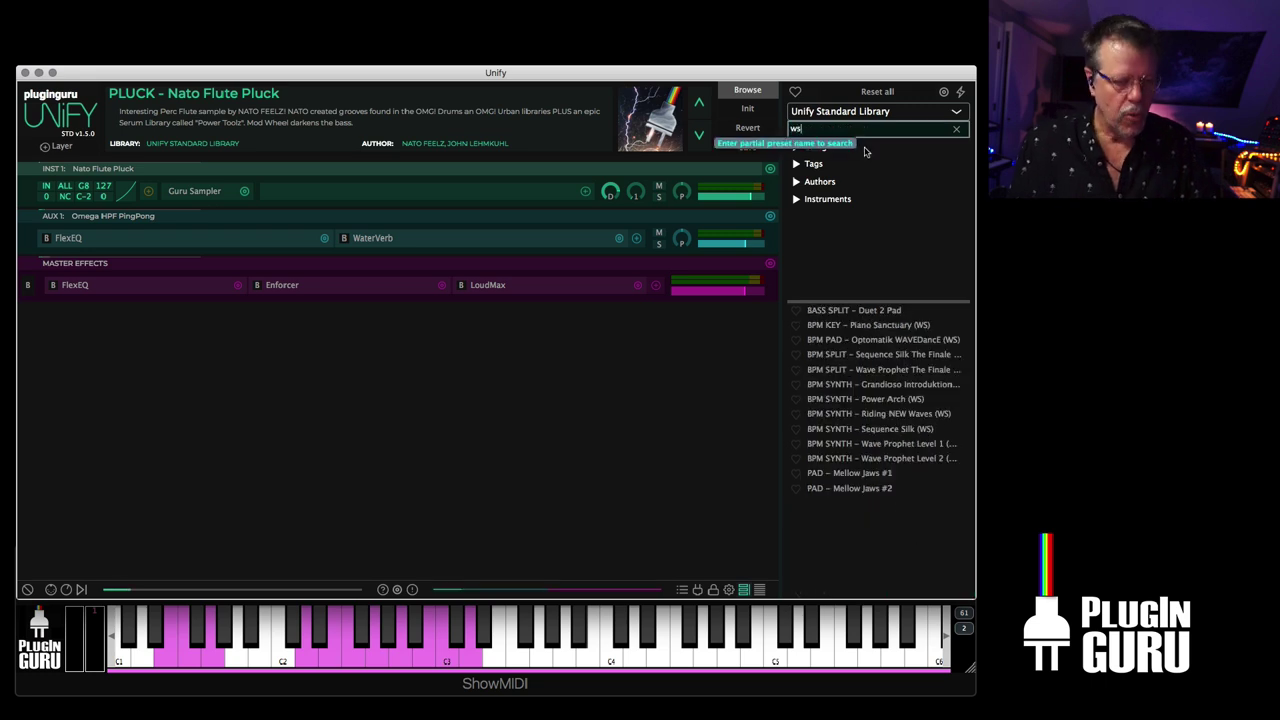
{"action": "left_click", "coordinate": [879, 416]}
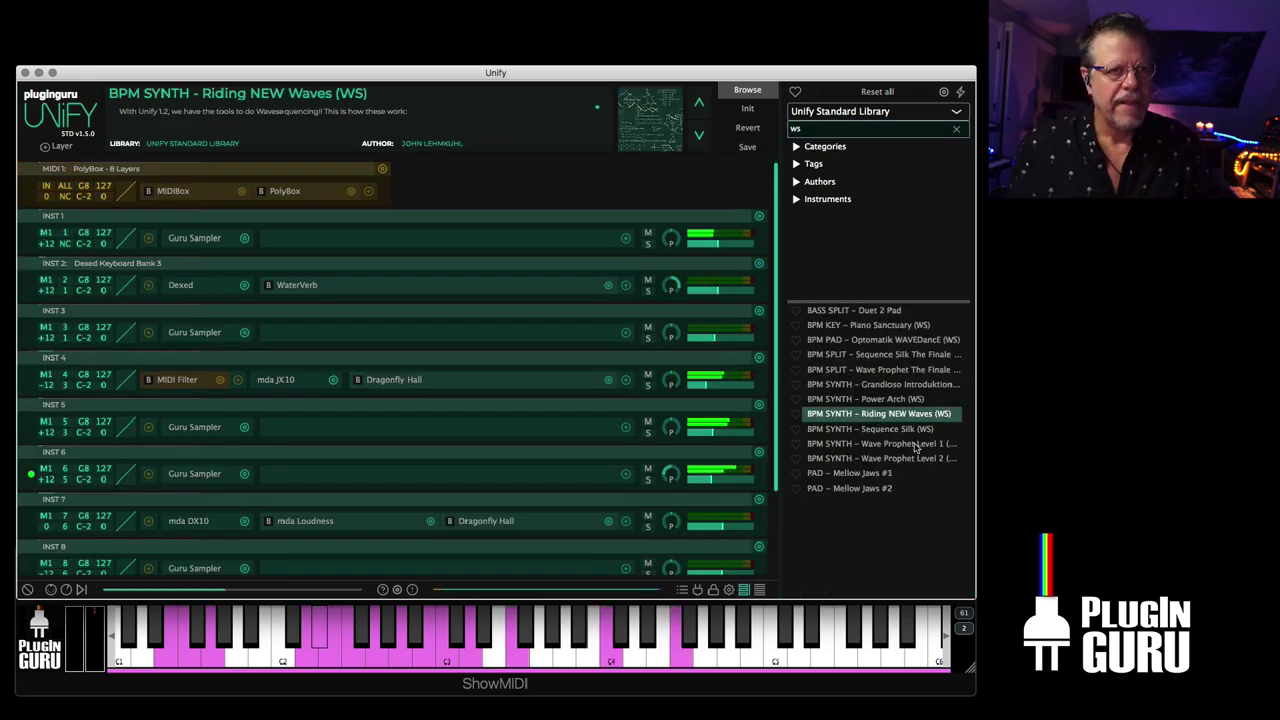
{"action": "scroll", "coordinate": [563, 449], "scroll_direction": "down", "scroll_amount": 3}
{"action": "scroll", "coordinate": [563, 449], "scroll_direction": "up", "scroll_amount": 3}
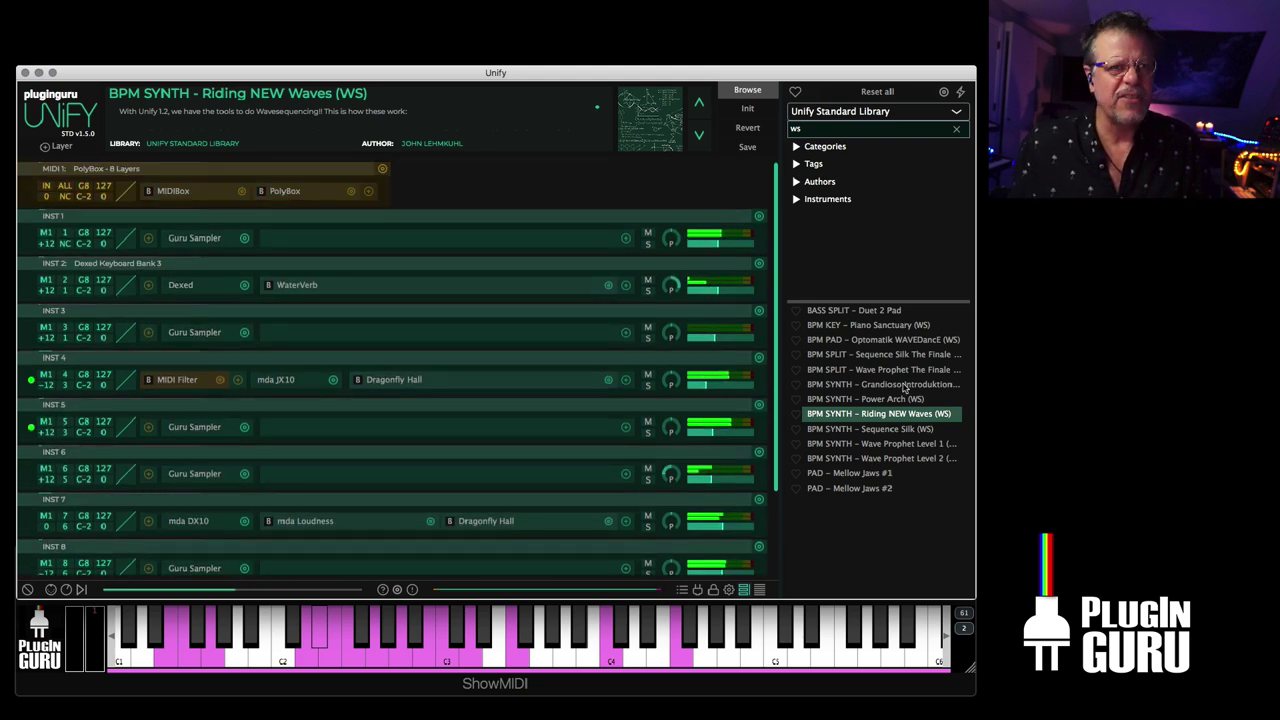
{"action": "left_click", "coordinate": [905, 385]}
- Search 'latc' and load LATCH SPLIT - The Never Solution
{"action": "left_click", "coordinate": [851, 128]}
{"action": "type", "text": "latch"}
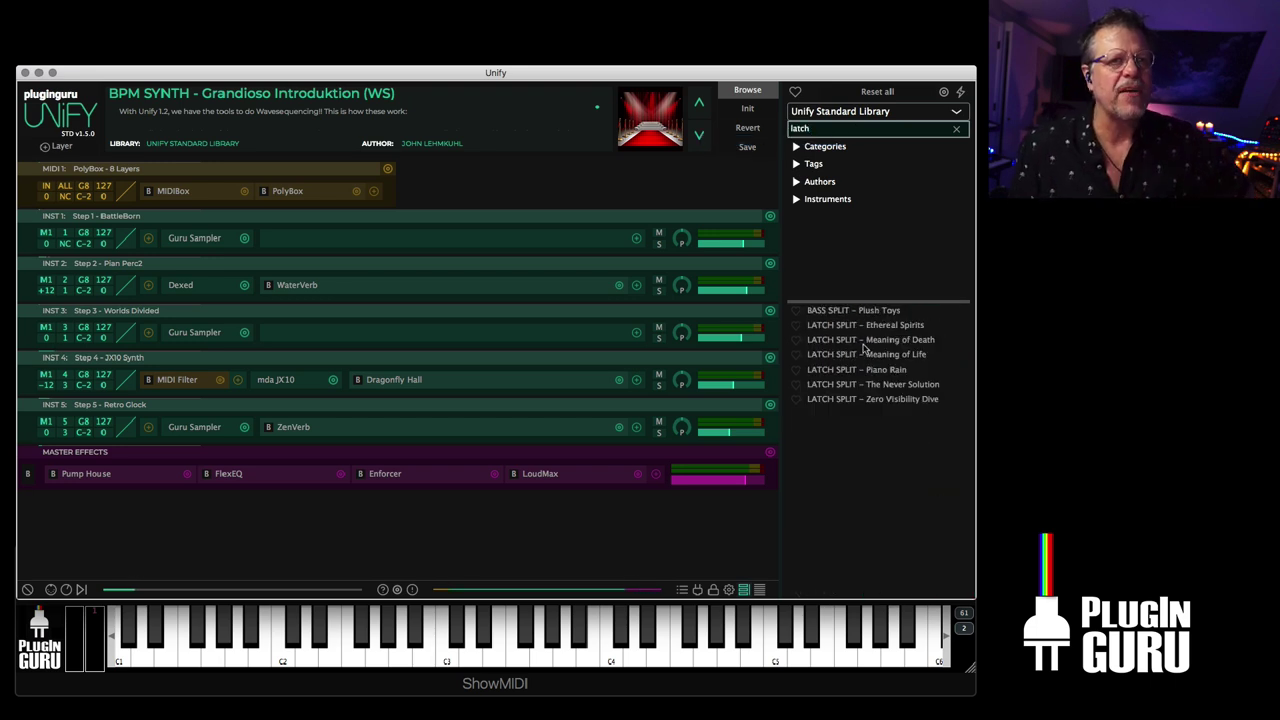
{"action": "left_click", "coordinate": [843, 385]}
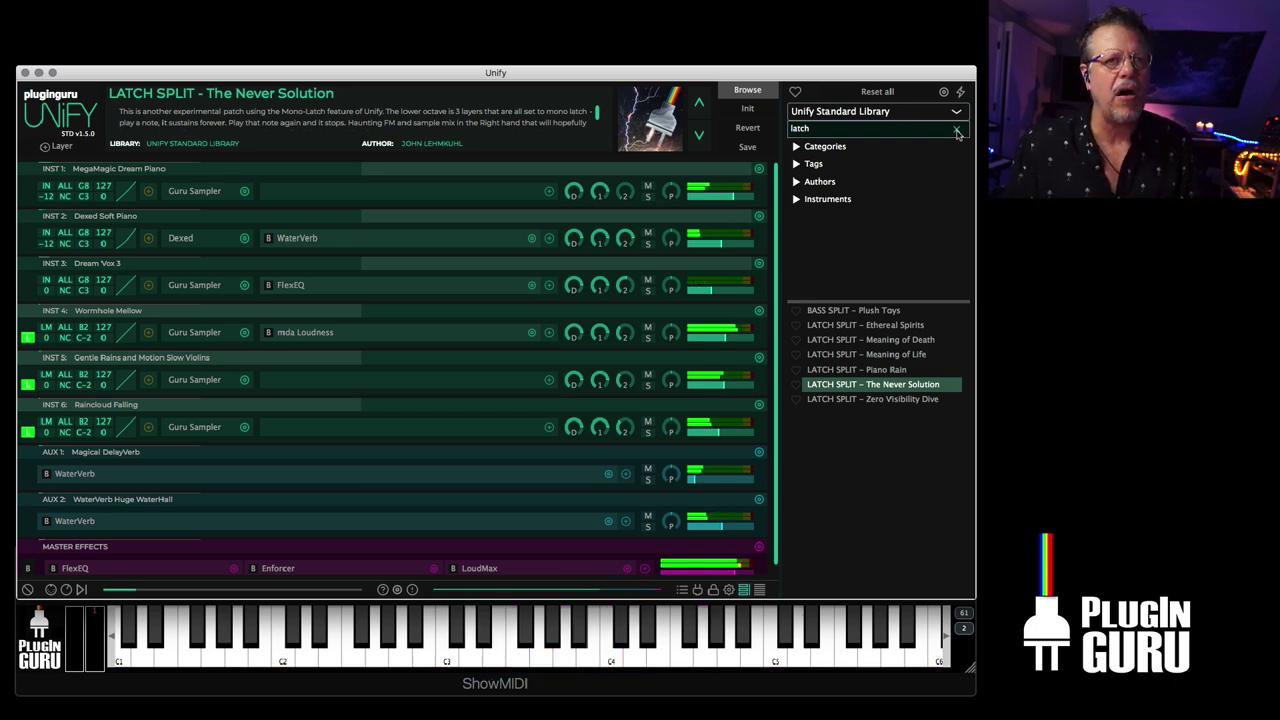
- Clear the search, try LEAD - MaxWell Sofi MM, then load LEAD - Power 64X MONSTER UniGlide
{"action": "left_click", "coordinate": [955, 129]}
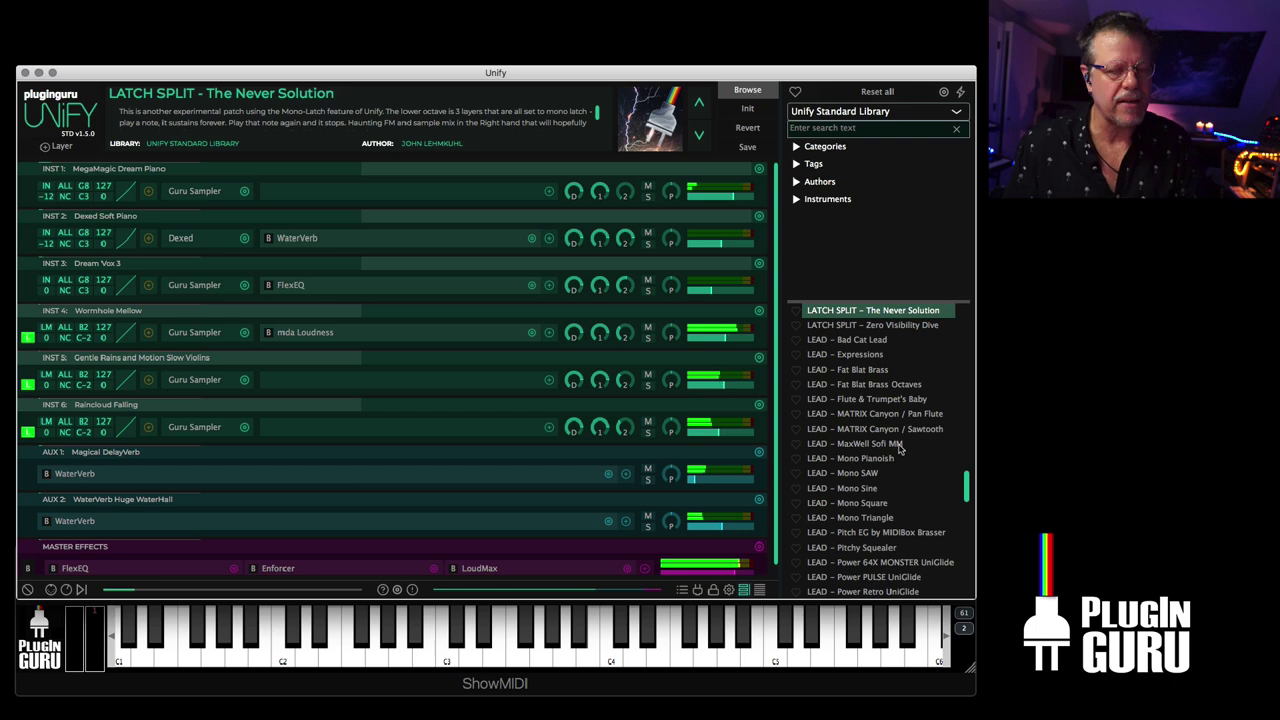
{"action": "left_click", "coordinate": [868, 444]}
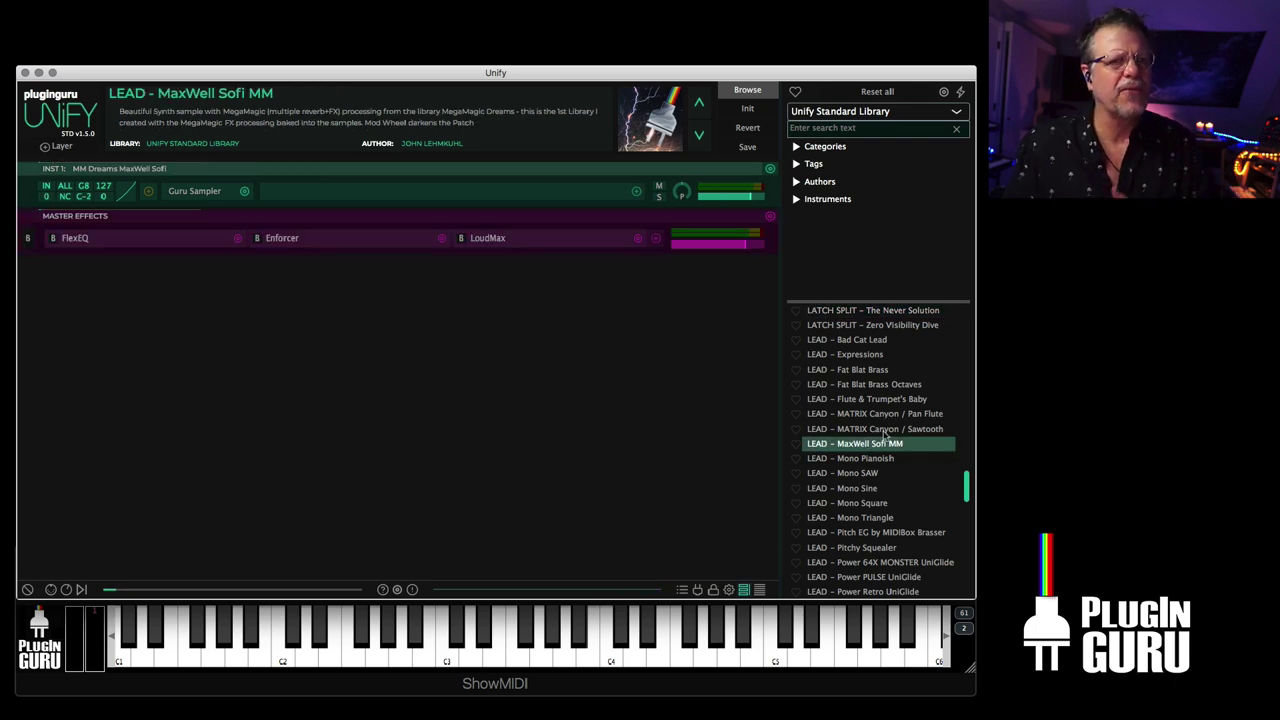
{"action": "scroll", "coordinate": [885, 466], "scroll_direction": "down", "scroll_amount": 3}
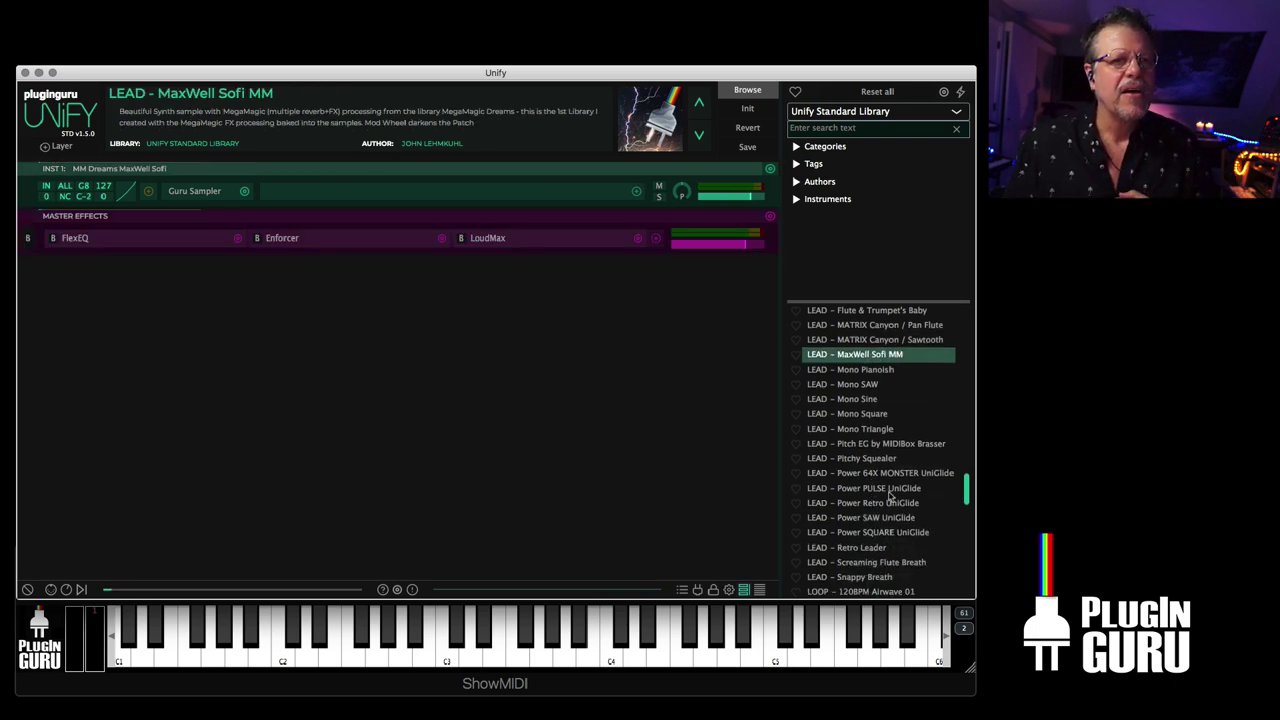
{"action": "left_click", "coordinate": [880, 475]}
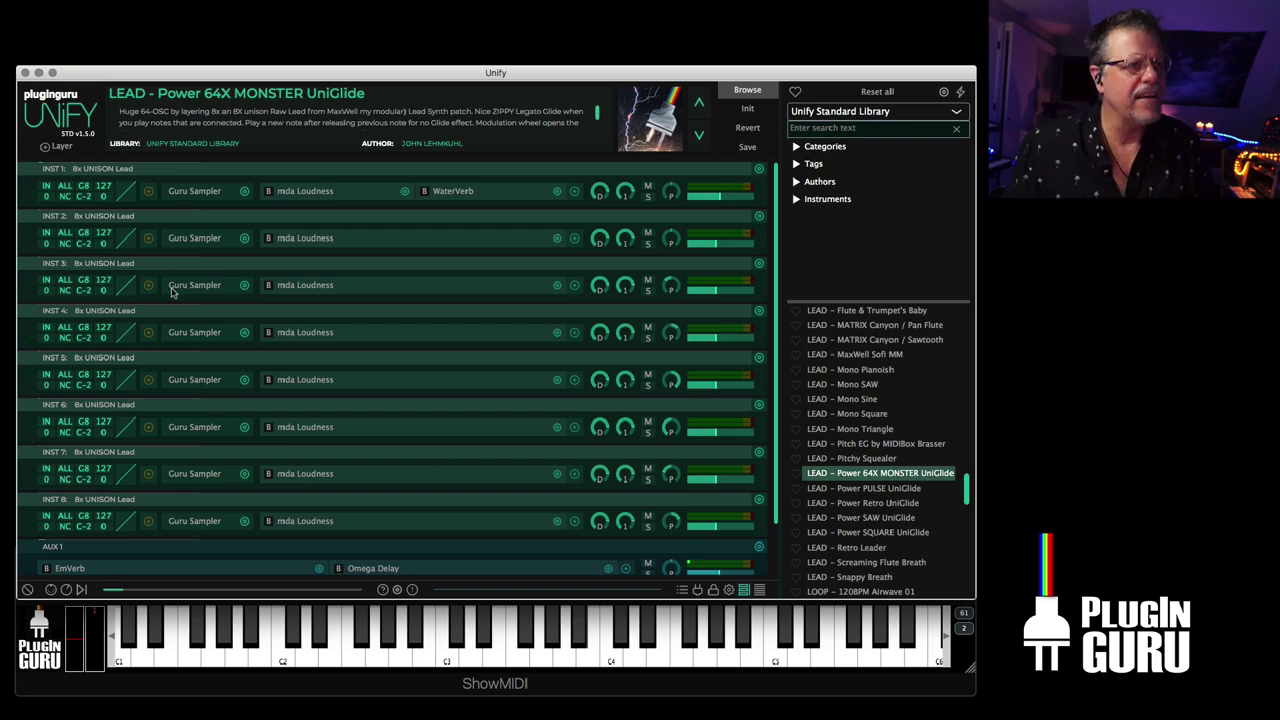
- Raise INST 3 Guru Sampler's Pitch Bend Lag to 0.70 sec and close its editor
{"action": "left_click", "coordinate": [184, 287]}
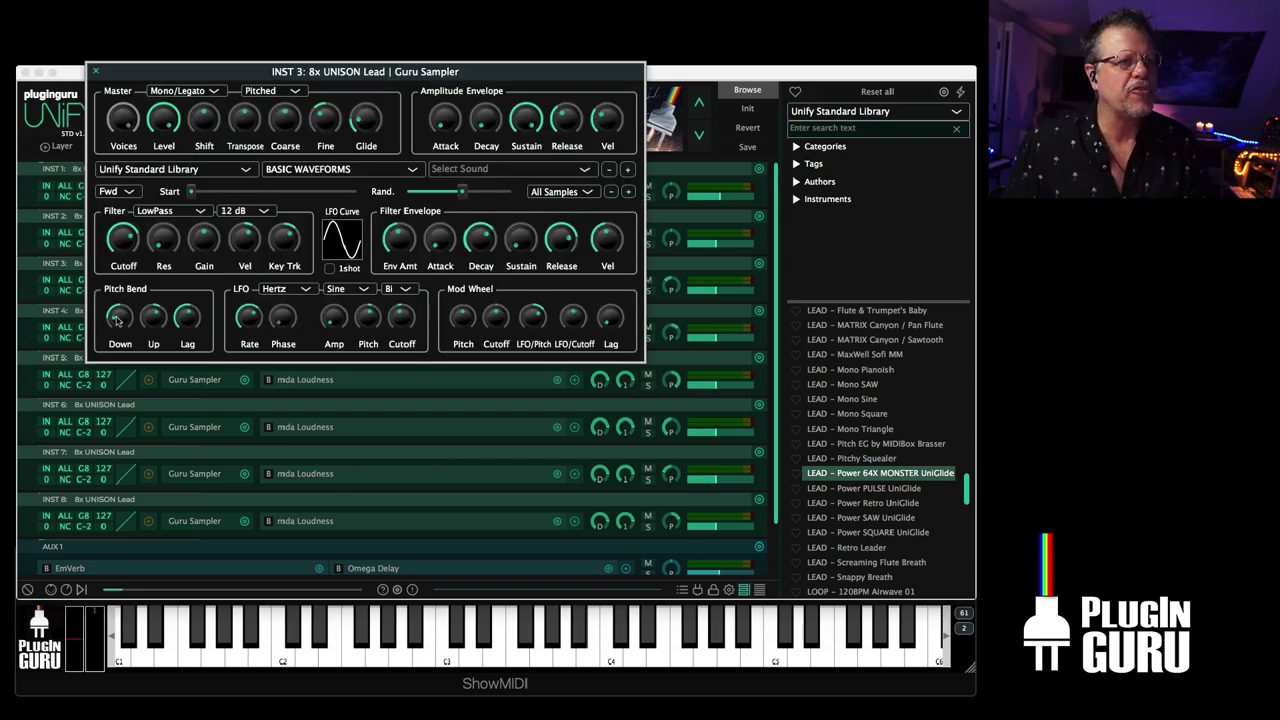
{"action": "left_click_drag", "start_coordinate": [200, 346], "coordinate": [199, 281]}
{"action": "scroll", "coordinate": [193, 314], "scroll_direction": "up", "scroll_amount": 1}
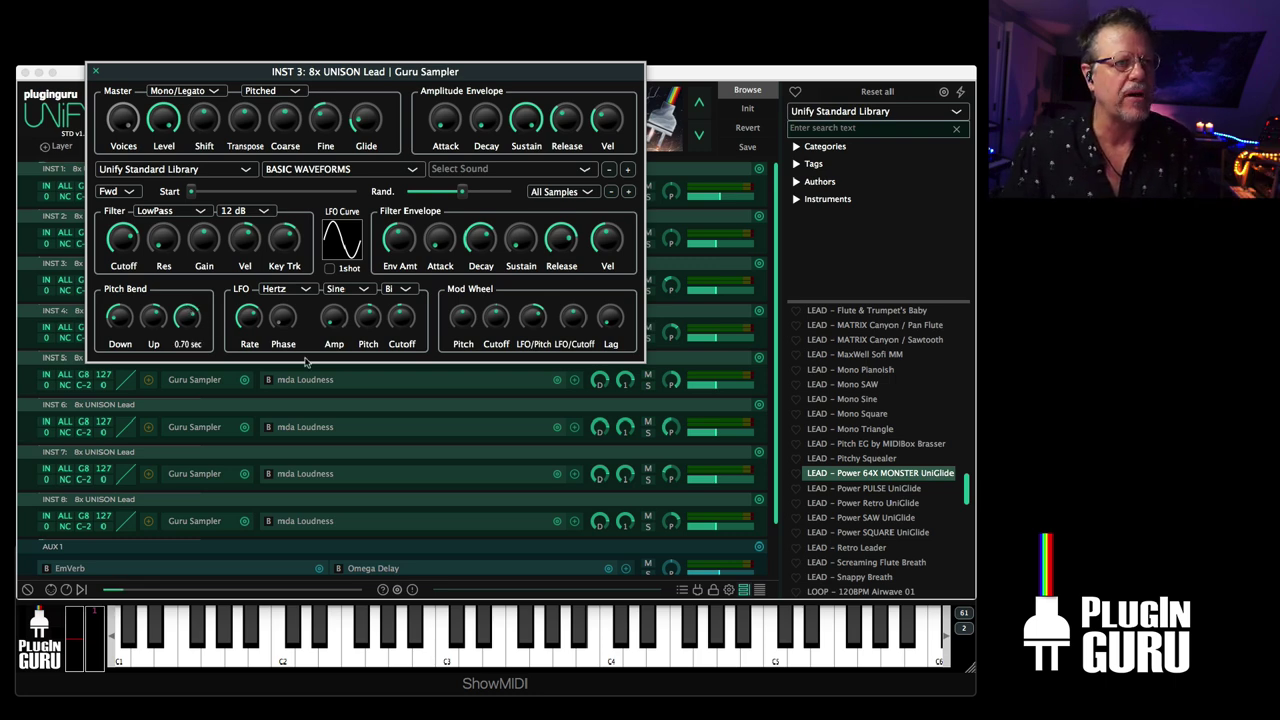
{"action": "left_click", "coordinate": [410, 403]}
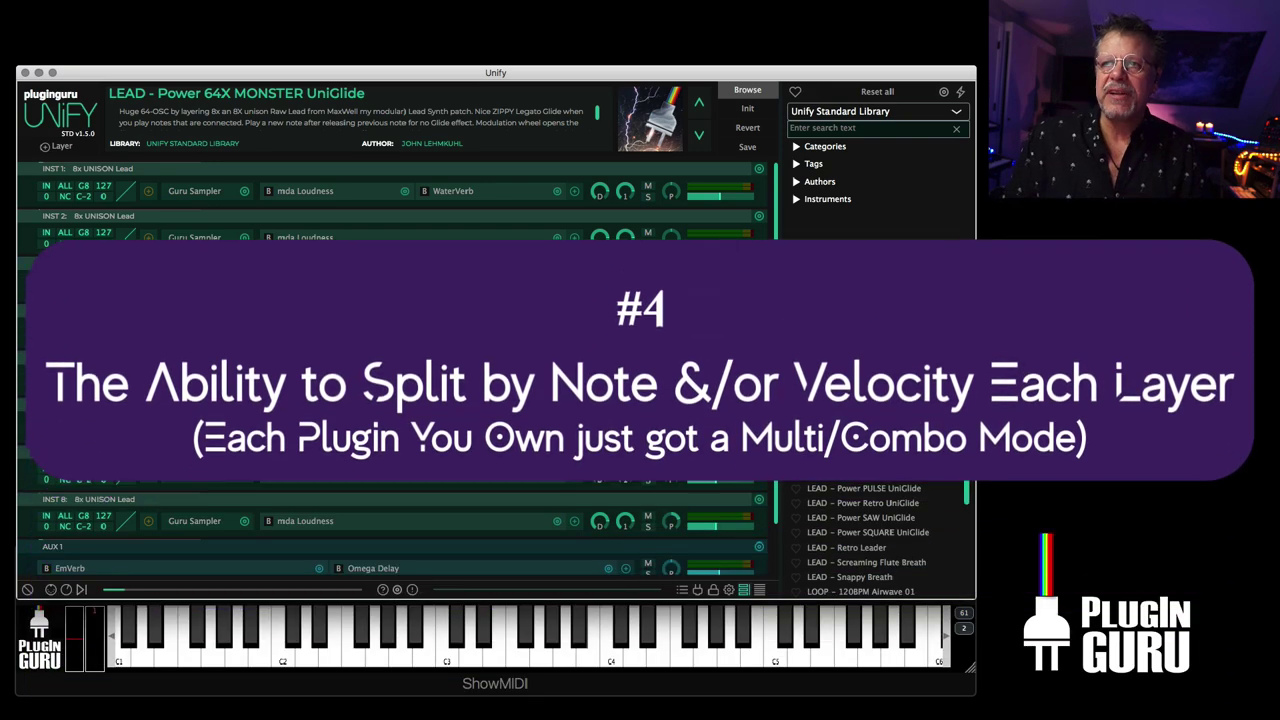
{"action": "scroll", "coordinate": [878, 540], "scroll_direction": "up", "scroll_amount": 2}
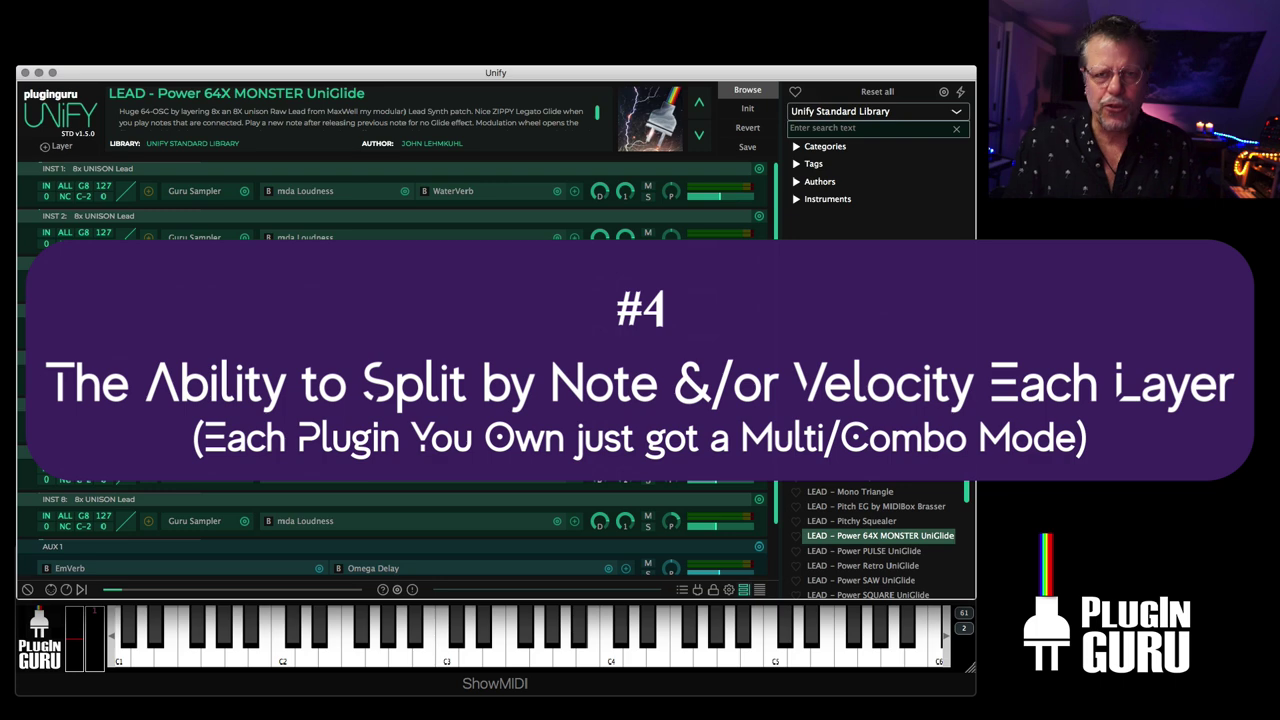
{"action": "scroll", "coordinate": [966, 484], "scroll_direction": "up", "scroll_amount": 10}
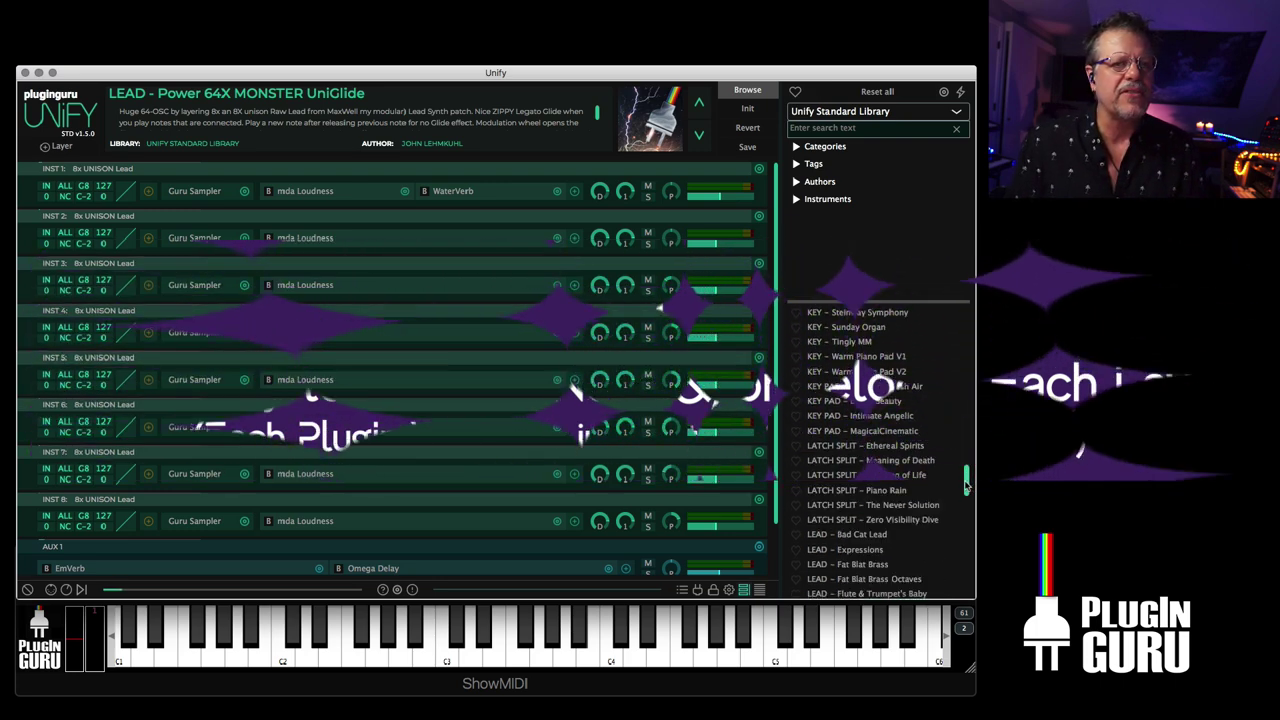
{"action": "scroll", "coordinate": [966, 484], "scroll_direction": "up", "scroll_amount": 10}
{"action": "left_click", "coordinate": [898, 388]}
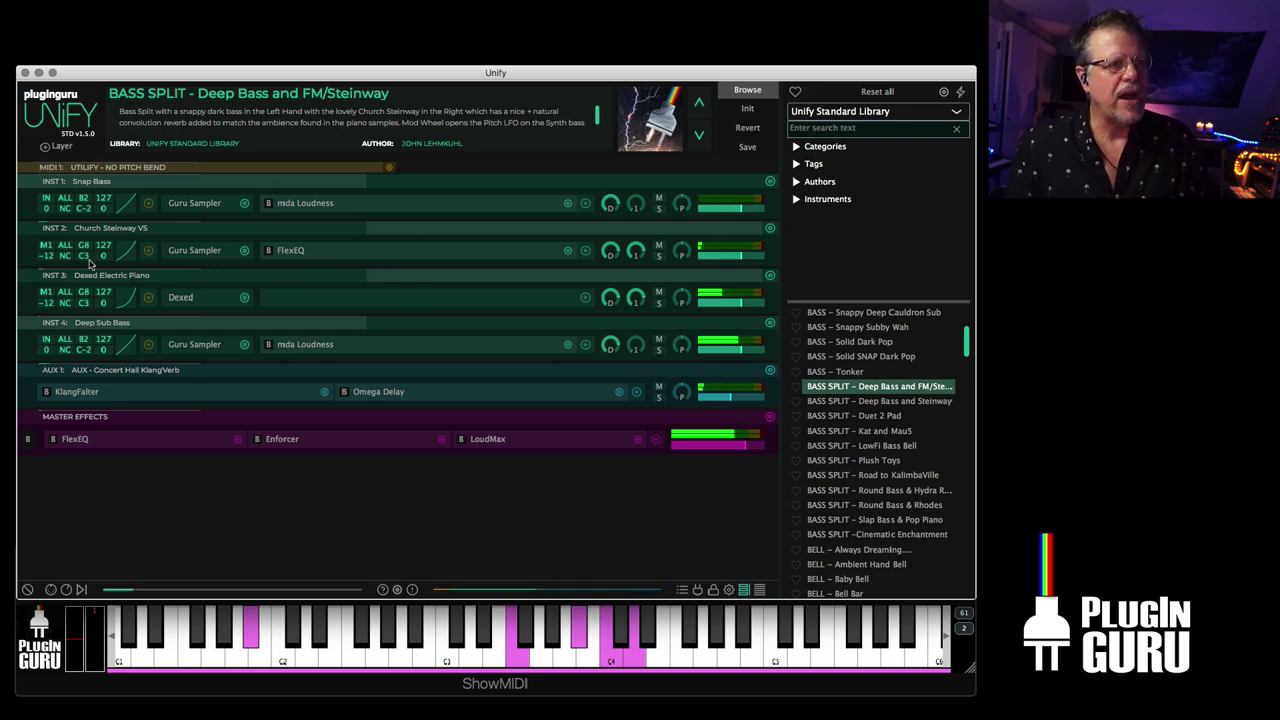
{"action": "scroll", "coordinate": [87, 250], "scroll_direction": "down", "scroll_amount": 4}
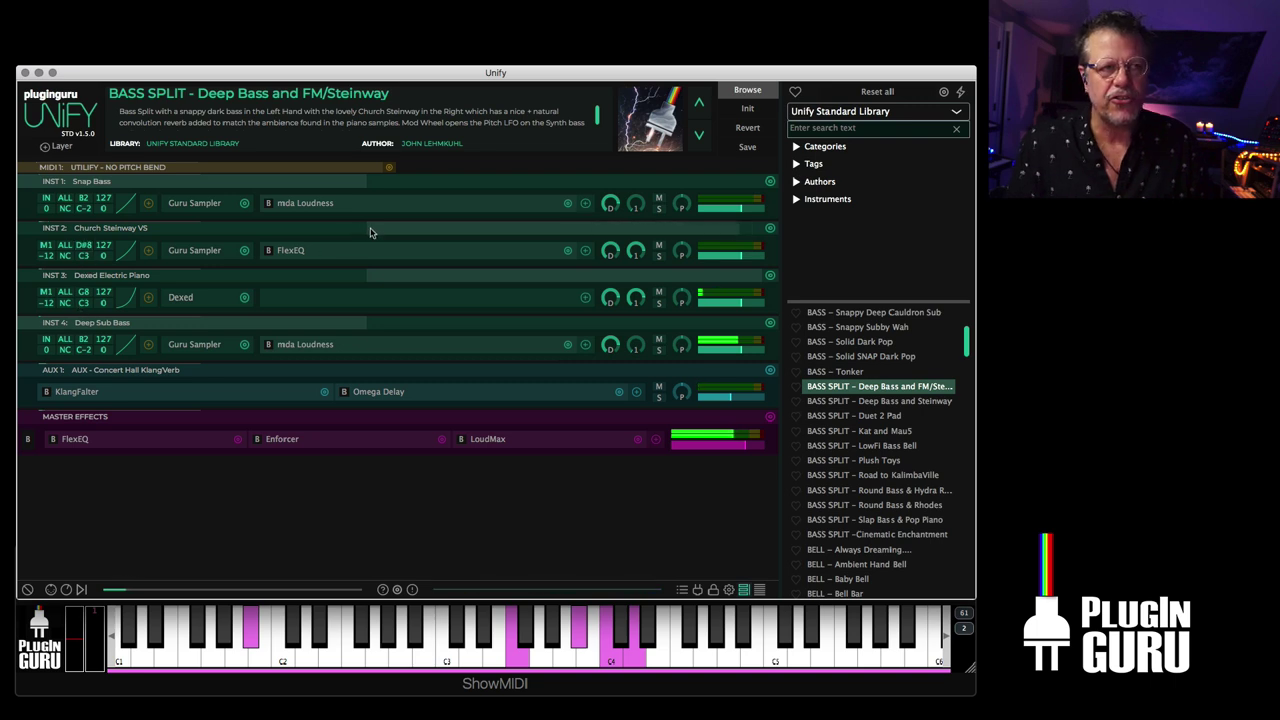
{"action": "left_click_drag", "start_coordinate": [464, 234], "coordinate": [268, 234]}
{"action": "mouse_move", "coordinate": [722, 231]}
{"action": "left_mouse_down"}
{"action": "mouse_move", "coordinate": [738, 231]}
{"action": "mouse_move", "coordinate": [710, 231]}
{"action": "left_mouse_up"}
{"action": "mouse_move", "coordinate": [505, 232]}
{"action": "left_click_drag", "start_coordinate": [501, 232], "coordinate": [709, 243]}
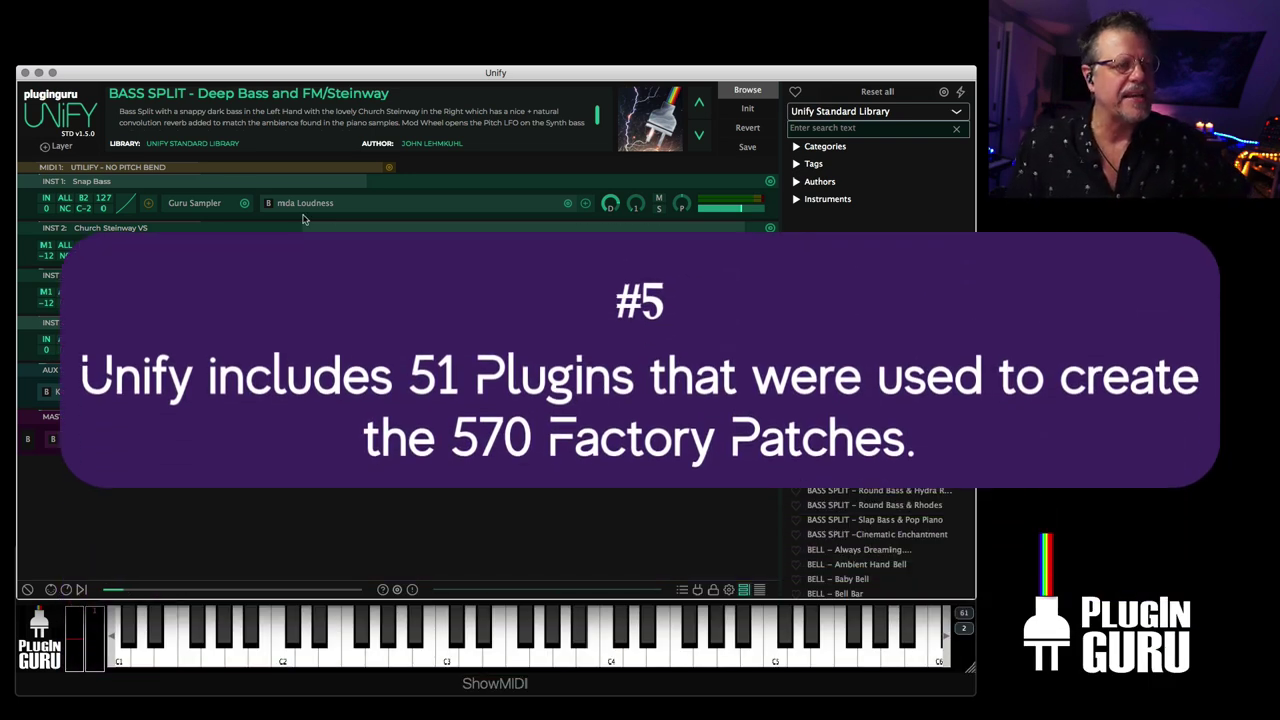
- Swap the Snap Bass instrument from Guru Sampler to OB-Xd
{"action": "left_click", "coordinate": [242, 202]}
{"action": "mouse_move", "coordinate": [330, 211]}
{"action": "mouse_move", "coordinate": [445, 211]}
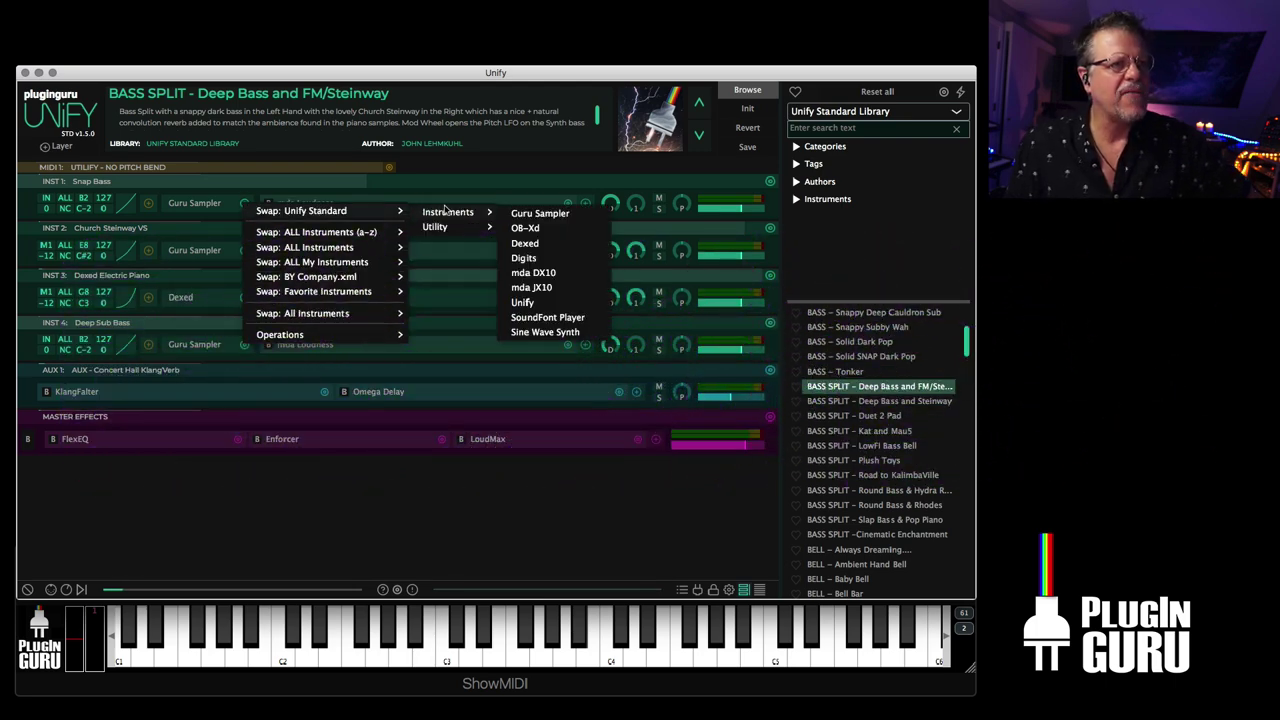
{"action": "left_click", "coordinate": [525, 228]}
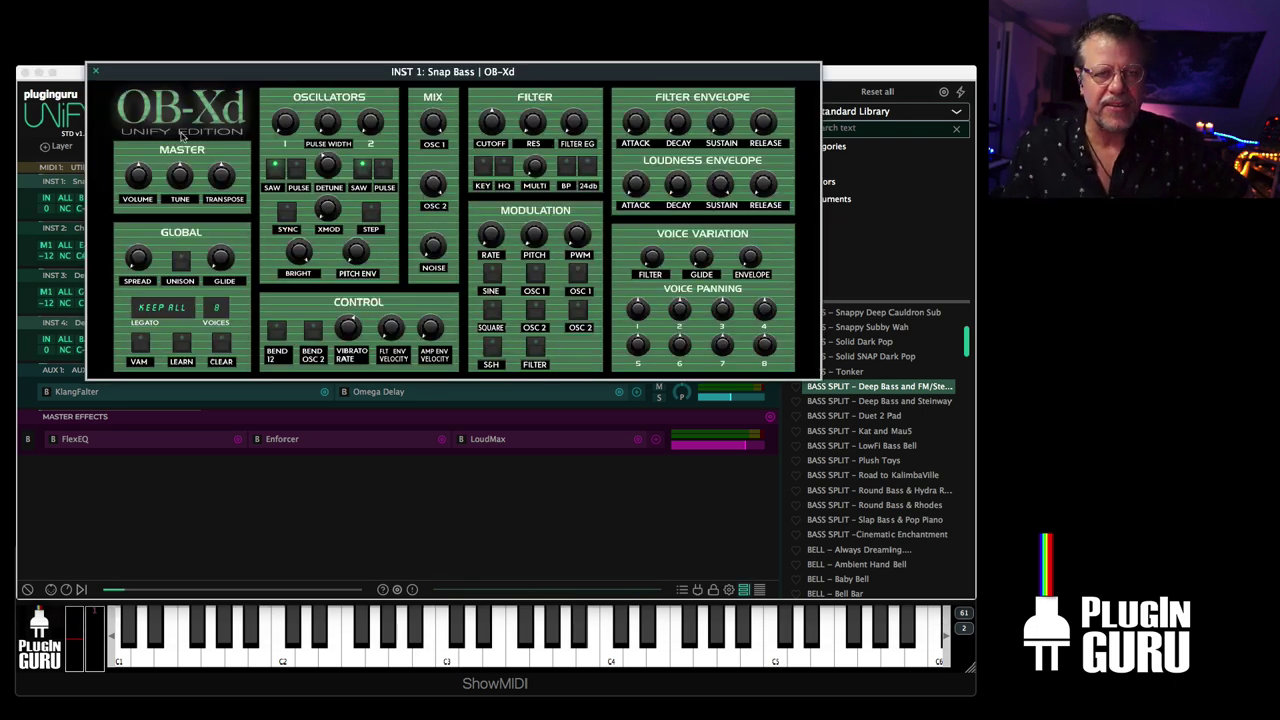
{"action": "left_click", "coordinate": [95, 71]}
- Replace mda Loudness with FilterMax from Unify Standard > EQ and review its filter types
{"action": "left_click", "coordinate": [565, 204]}
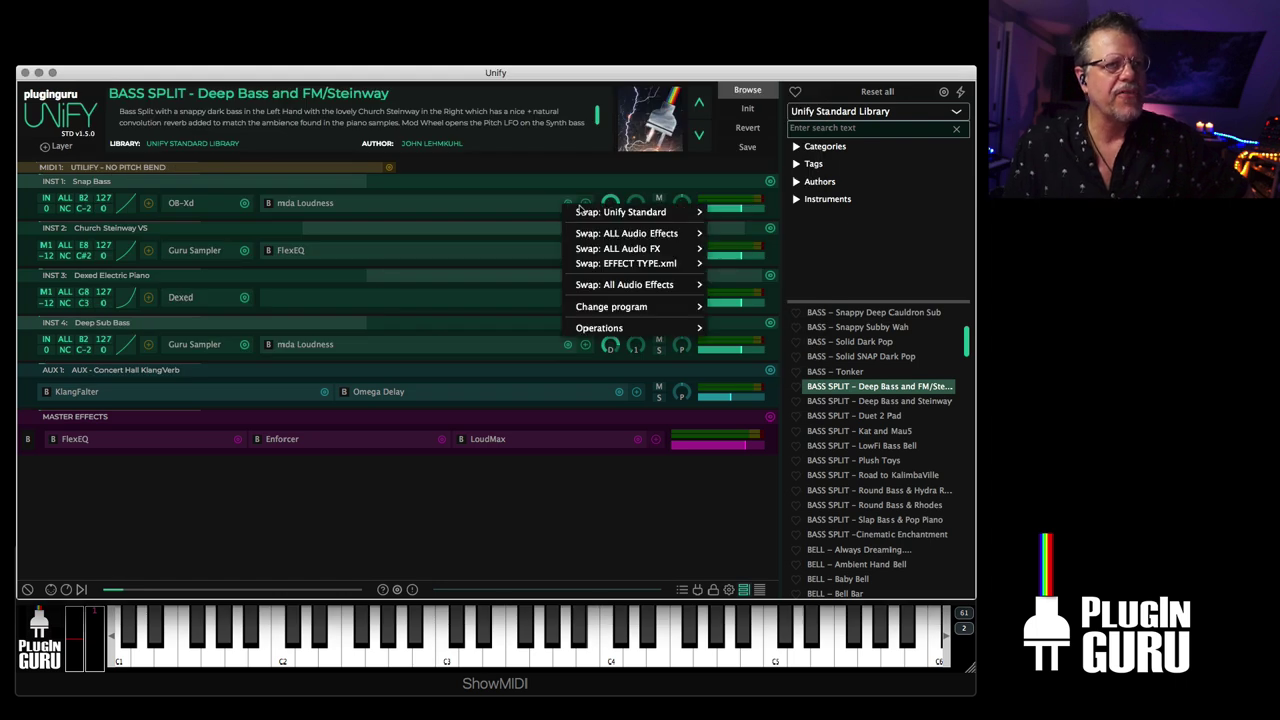
{"action": "mouse_move", "coordinate": [629, 213]}
{"action": "mouse_move", "coordinate": [736, 215]}
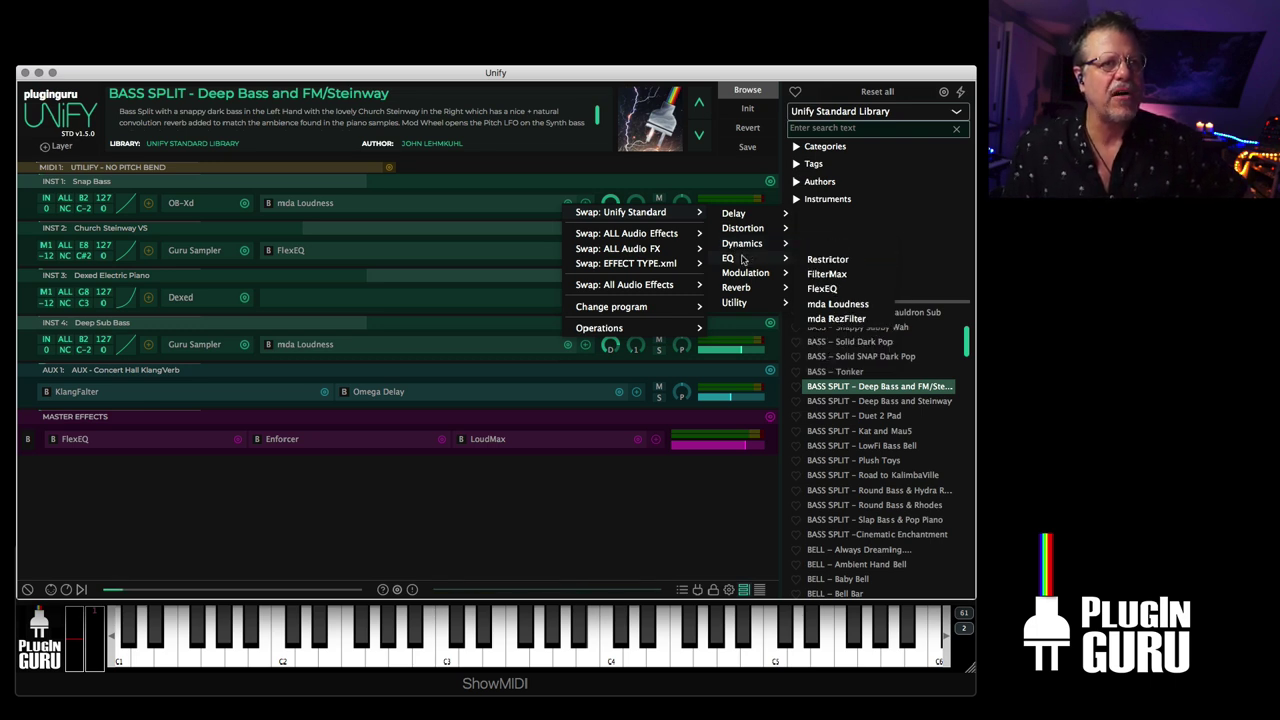
{"action": "left_click", "coordinate": [827, 274]}
{"action": "left_click", "coordinate": [203, 100]}
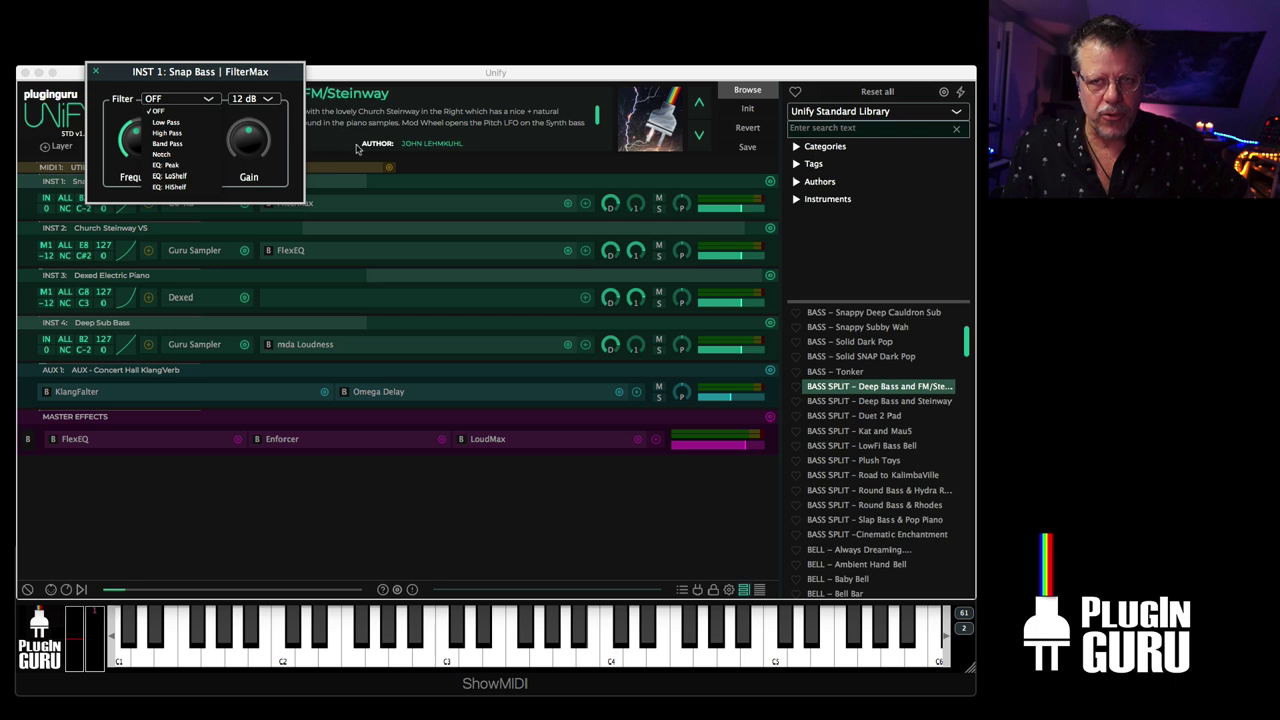
{"action": "left_click", "coordinate": [568, 205]}
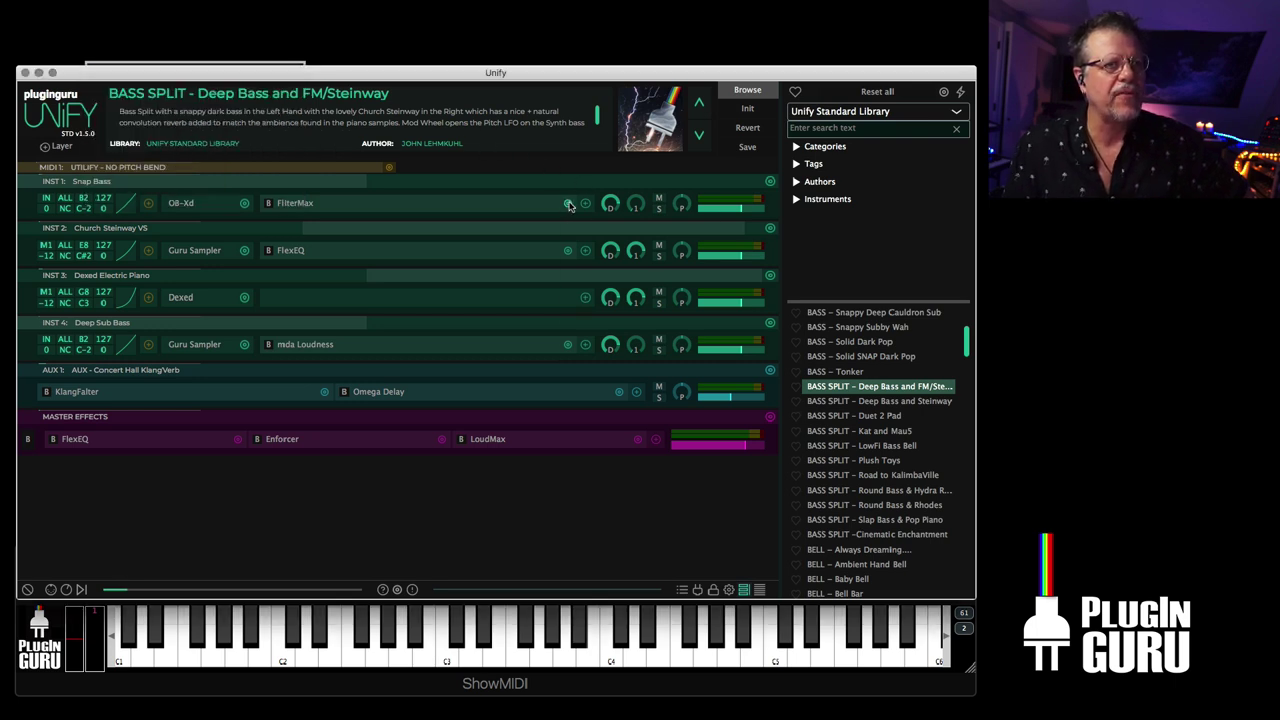
- Bring up the Utility effects in the FilterMax swap menu
{"action": "left_click", "coordinate": [568, 205]}
{"action": "mouse_move", "coordinate": [690, 211]}
{"action": "mouse_move", "coordinate": [752, 271]}
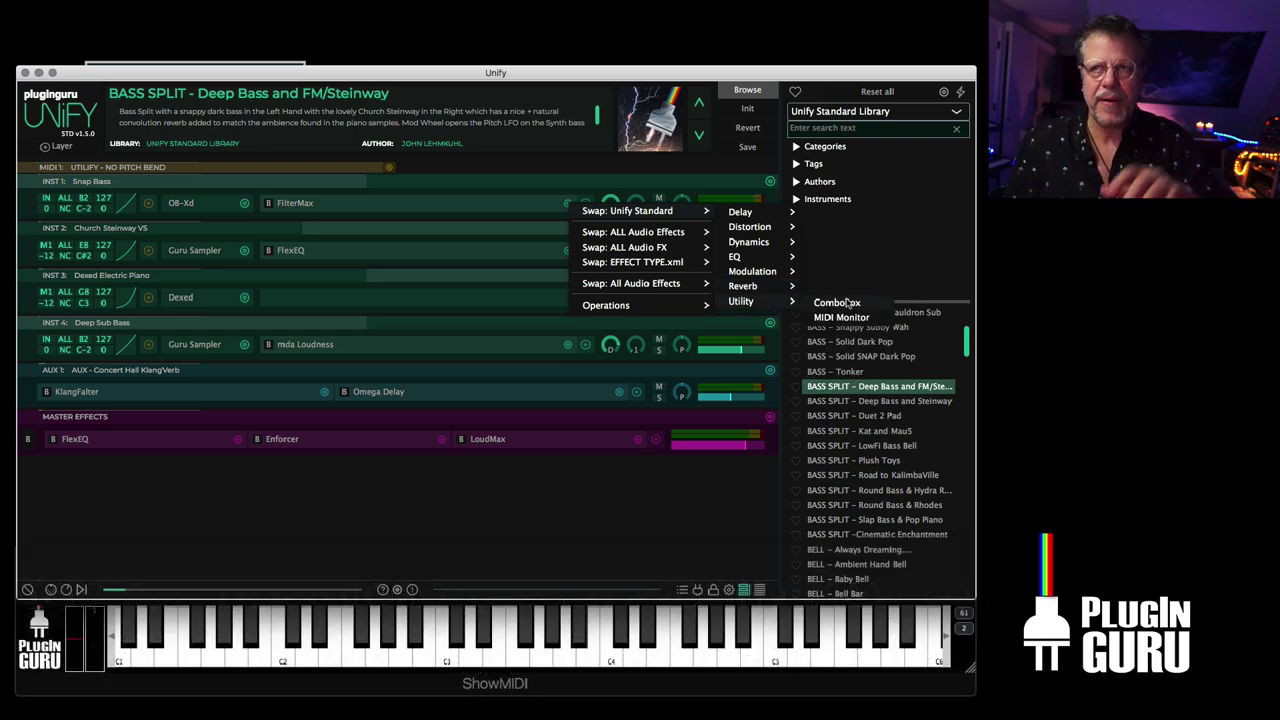
- Swap FilterMax for MIDI Monitor, reposition its window to review the note log, then close it
{"action": "left_click", "coordinate": [841, 317]}
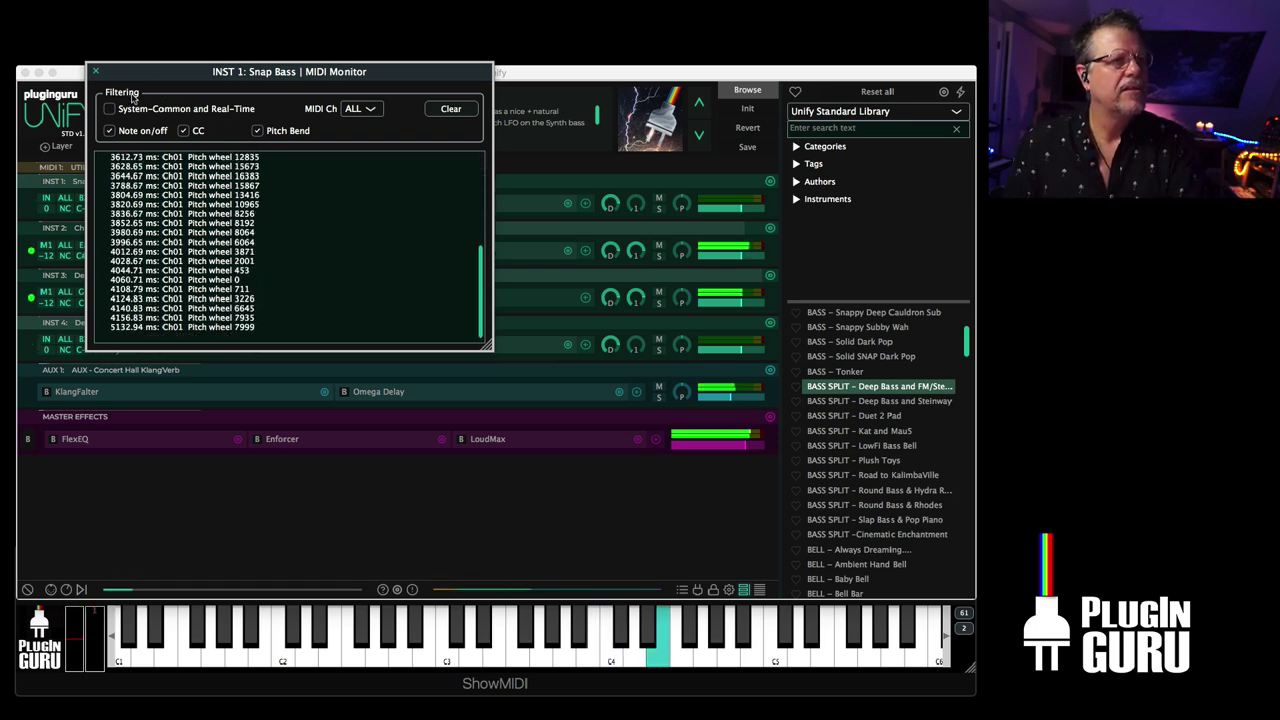
{"action": "left_click_drag", "start_coordinate": [170, 80], "coordinate": [362, 177]}
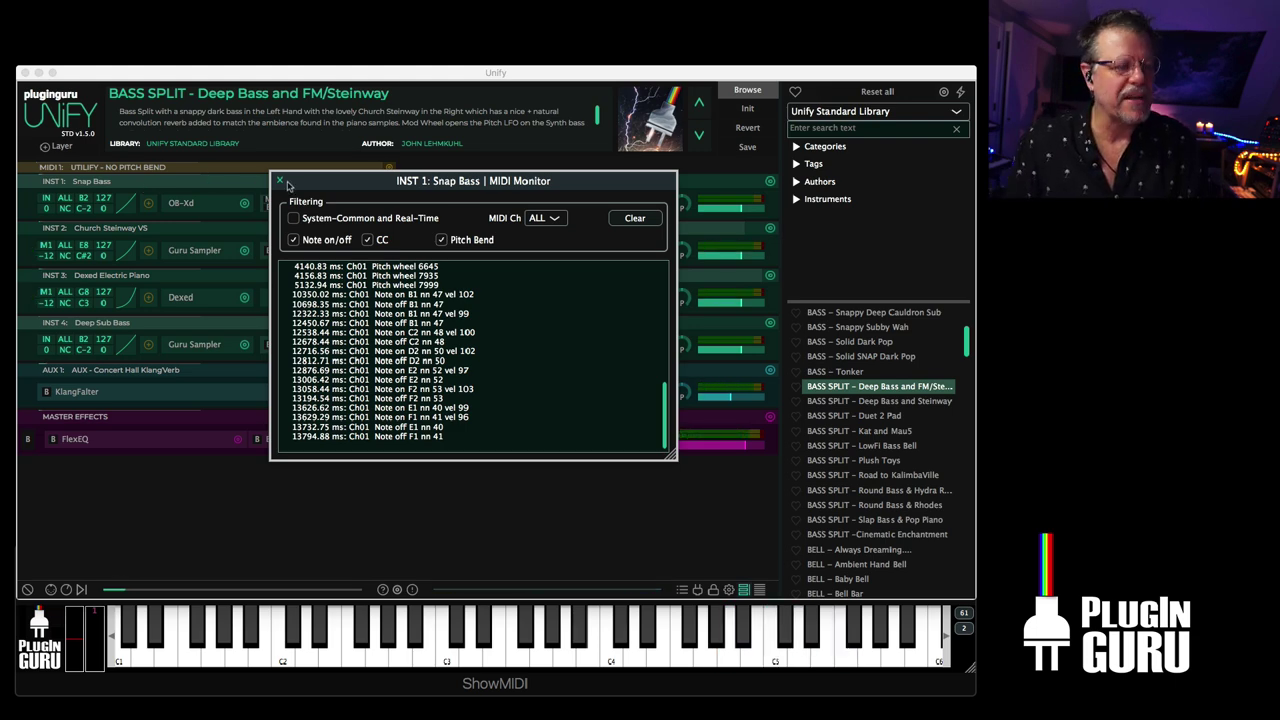
{"action": "left_click_drag", "start_coordinate": [305, 188], "coordinate": [273, 257]}
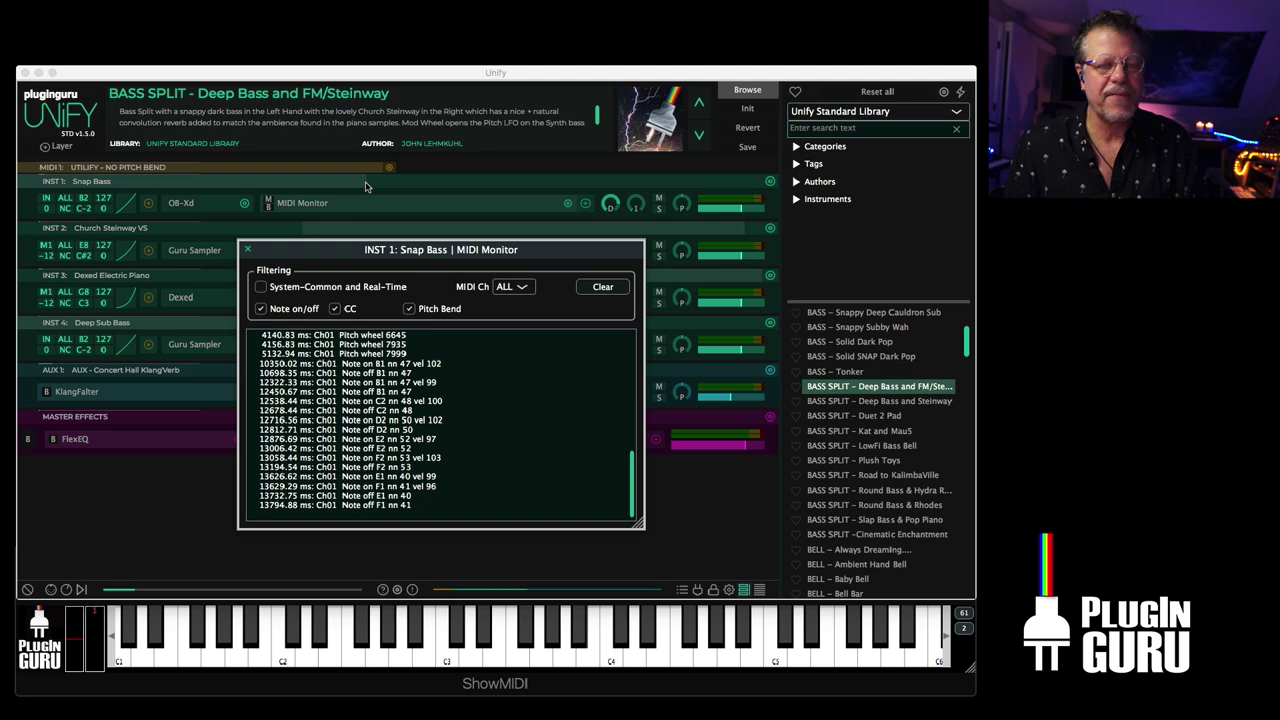
{"action": "left_click", "coordinate": [247, 249]}
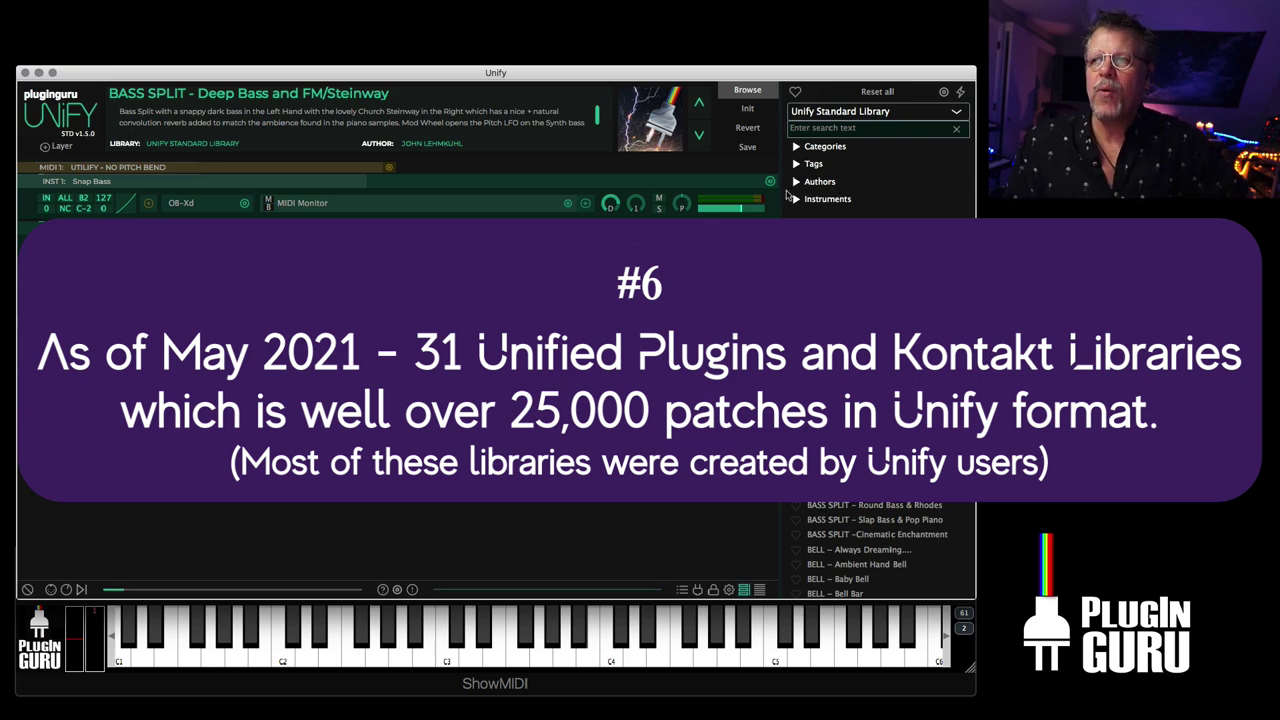
- Switch to the Unified - GForce impOSCar 2 library, audition BASS - Dual LoFlow, then load BASS - EvilBassUnison
{"action": "left_click", "coordinate": [855, 112]}
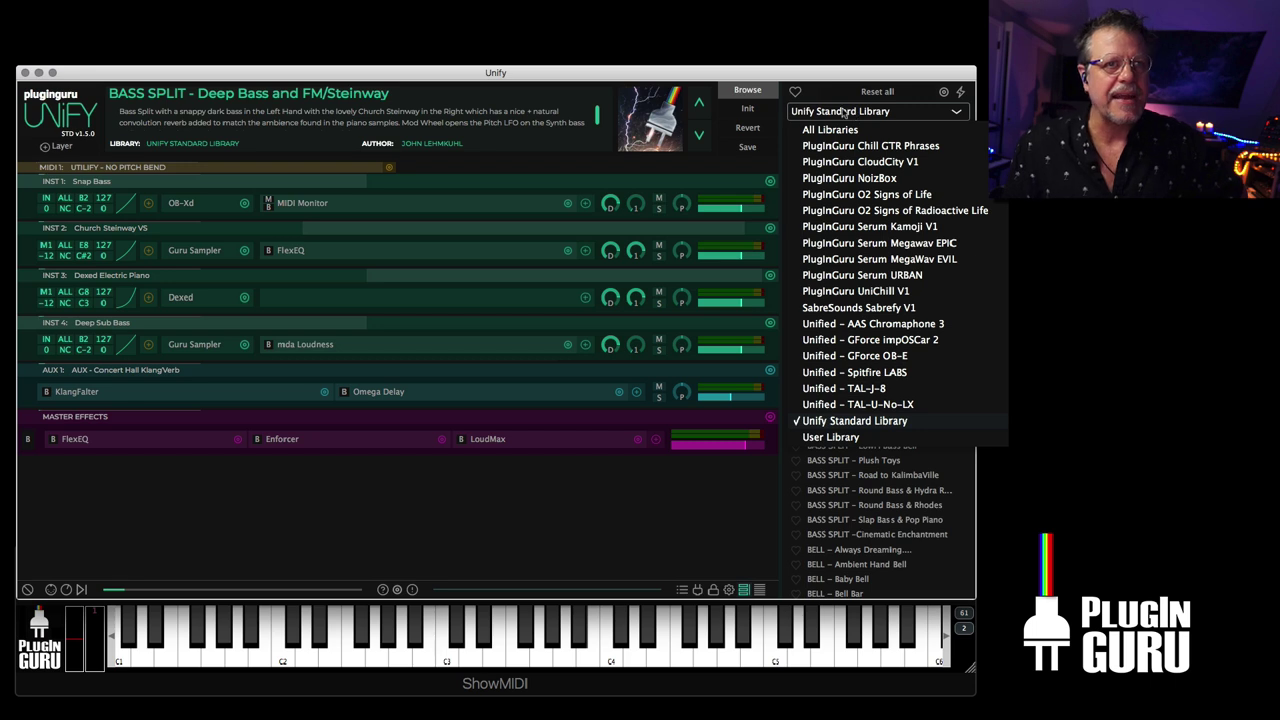
{"action": "left_click", "coordinate": [905, 341]}
{"action": "left_click", "coordinate": [822, 371]}
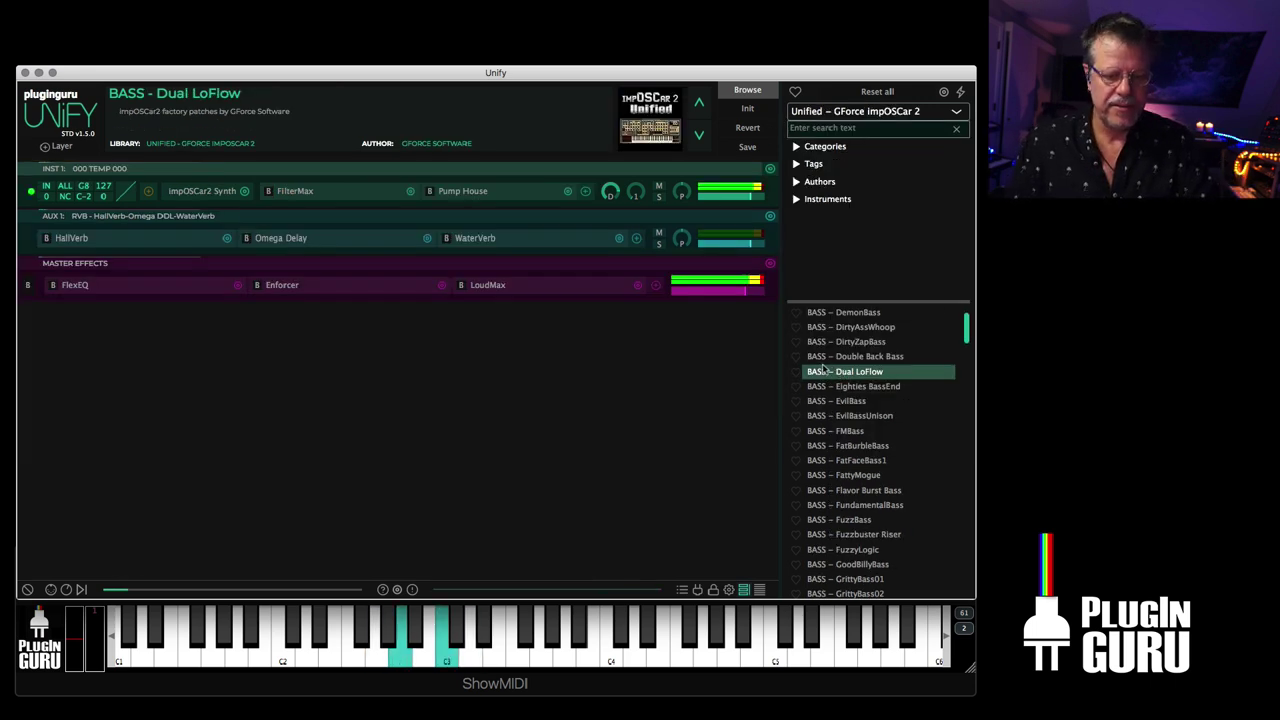
{"action": "left_click", "coordinate": [1082, 481]}
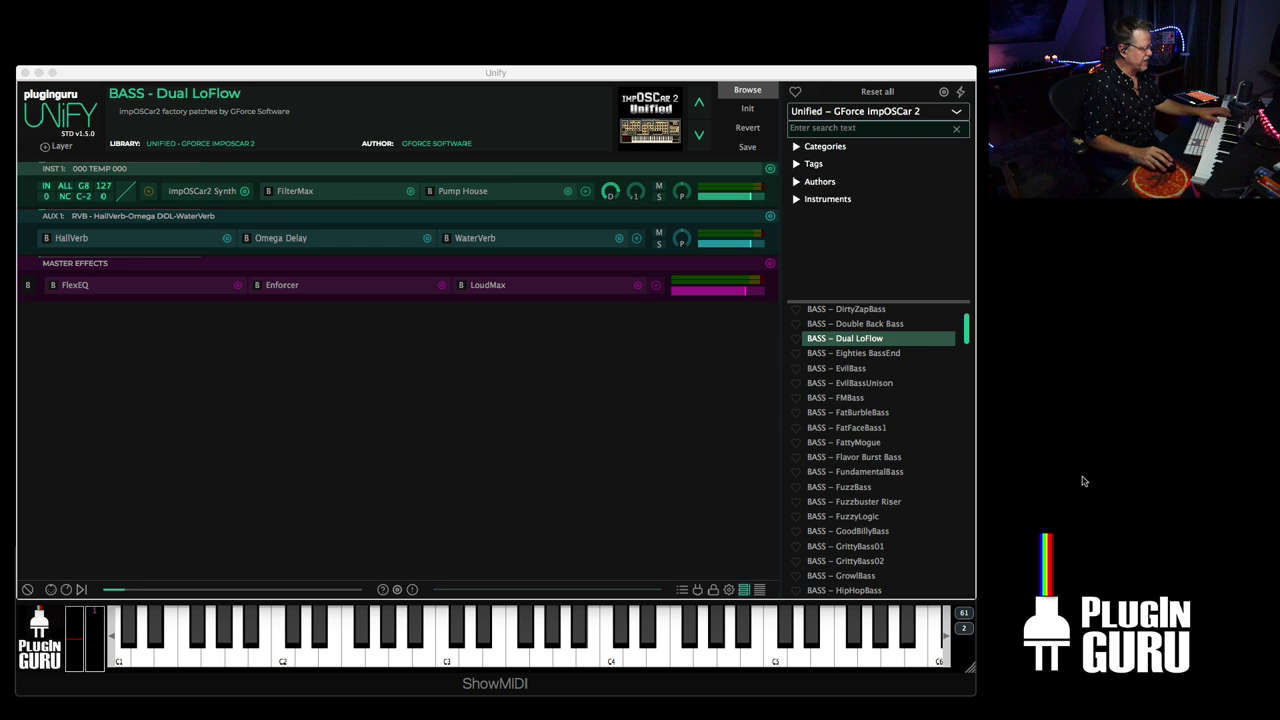
{"action": "left_click", "coordinate": [862, 386]}
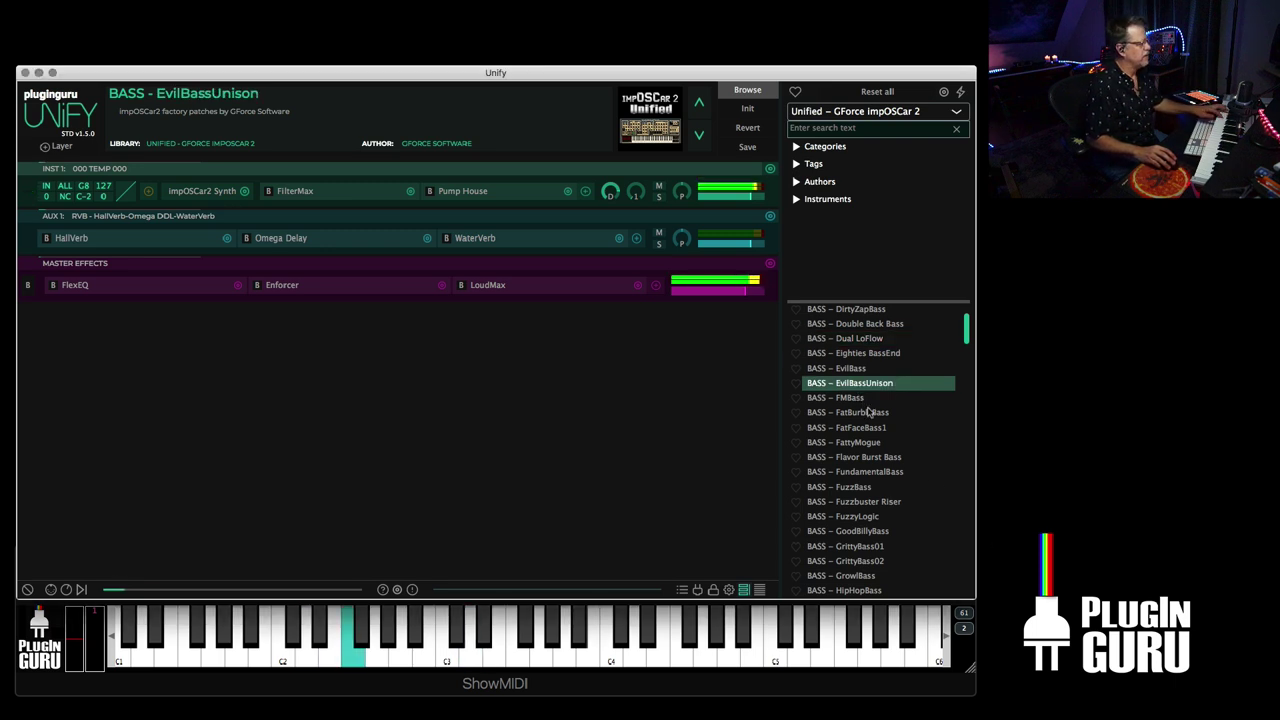
- Load BASS - Dual LoFlow into a new Unify layer as INST 2
{"action": "right_click", "coordinate": [858, 339]}
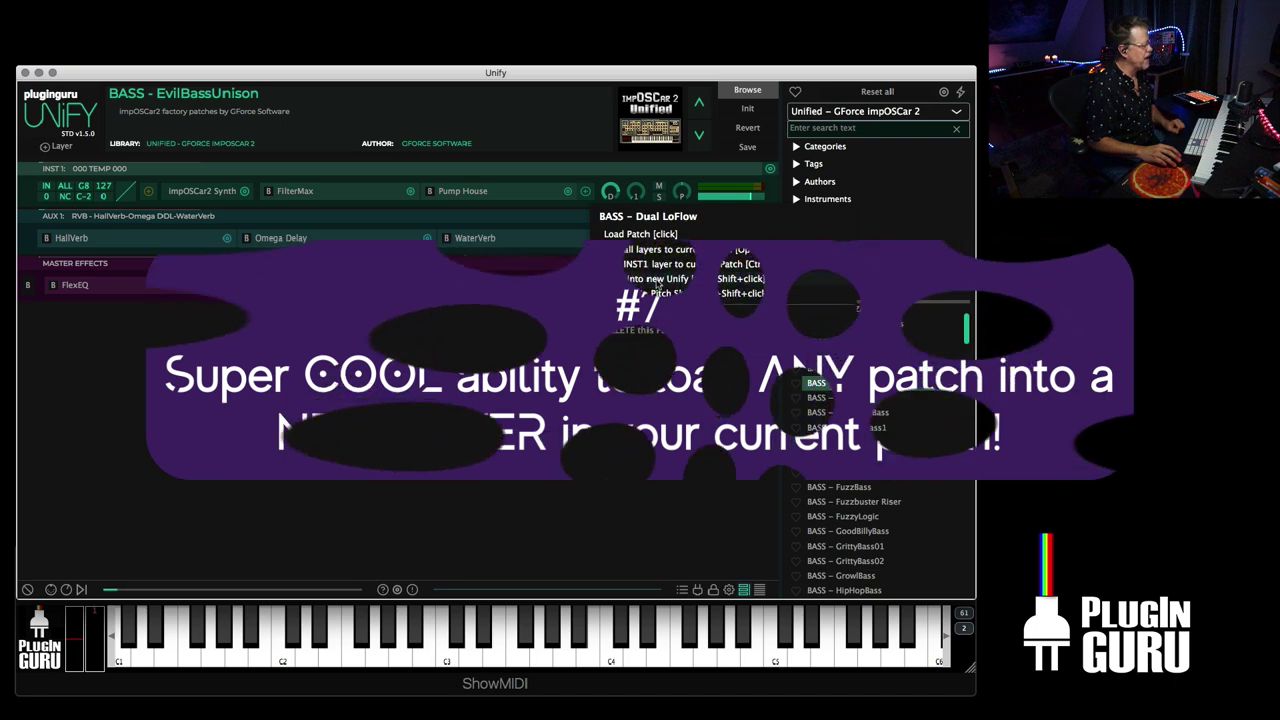
{"action": "left_click", "coordinate": [655, 386]}
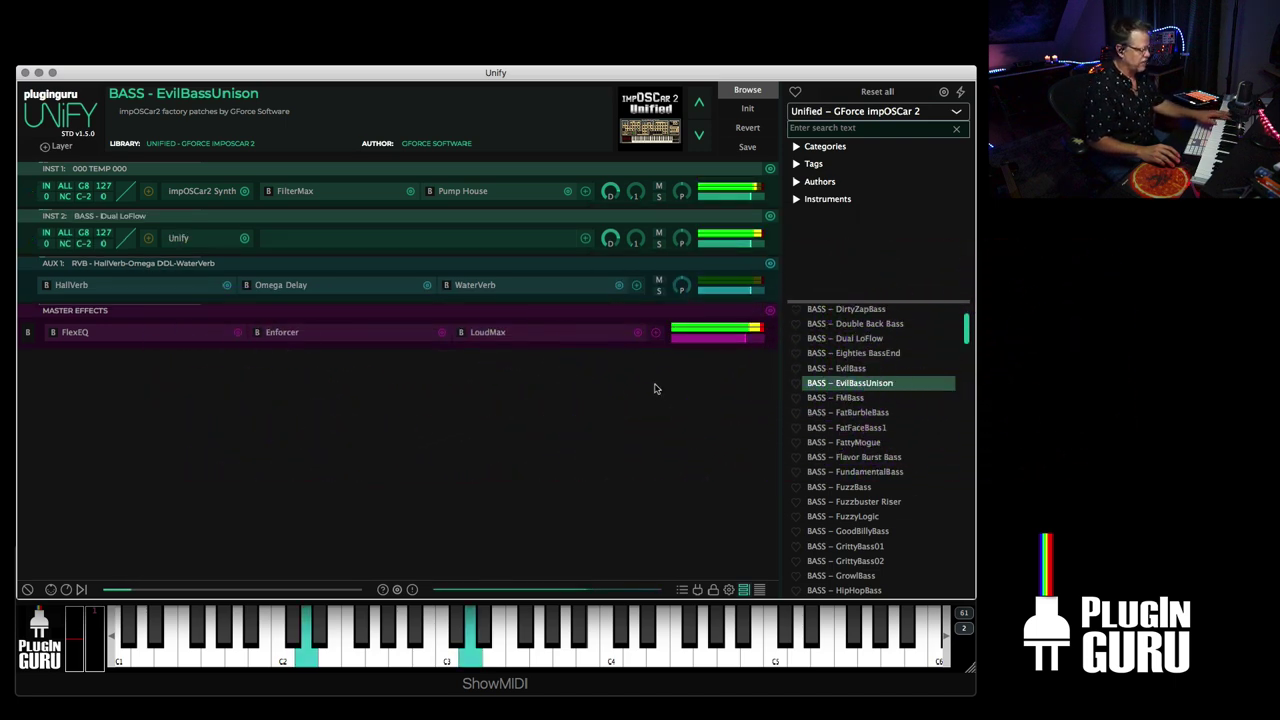
{"action": "left_click", "coordinate": [846, 112]}
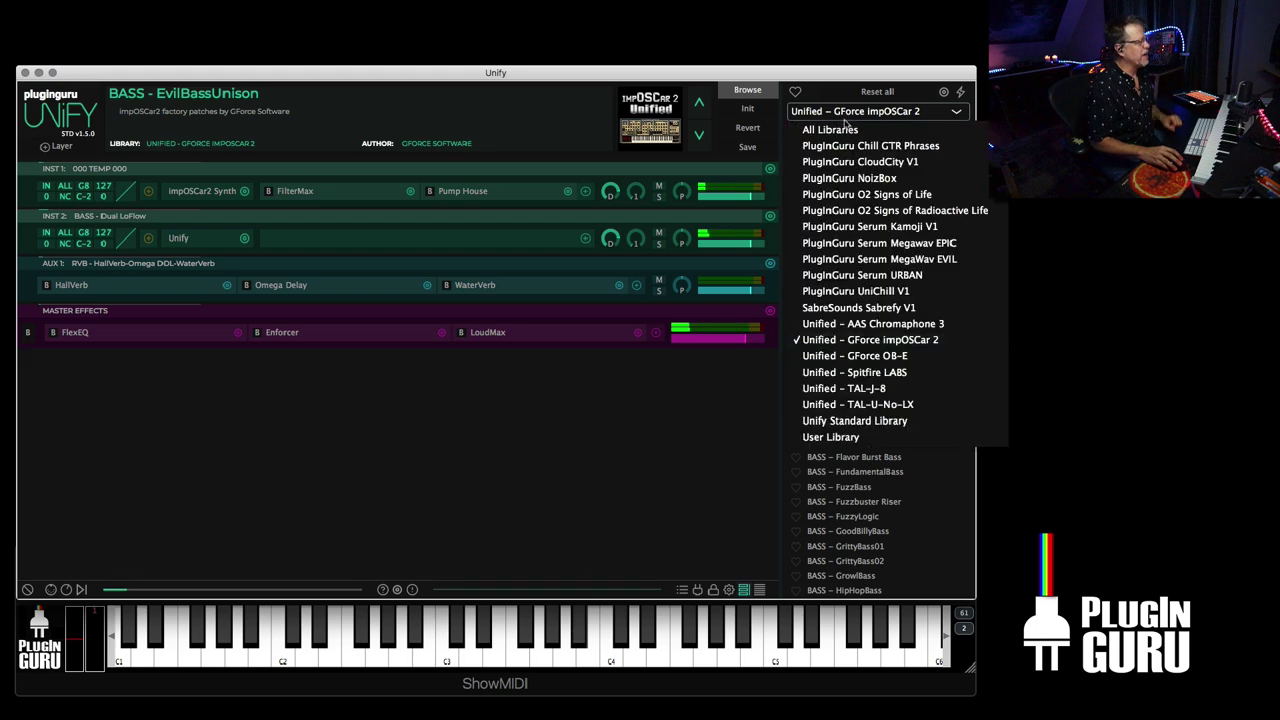
- Add A Very Moody Morning JL from PlugInGuru O2 Signs of Life as layer 3, resetting its fader to 0 dB
{"action": "left_click", "coordinate": [850, 194]}
{"action": "left_click_drag", "start_coordinate": [966, 378], "coordinate": [965, 267]}
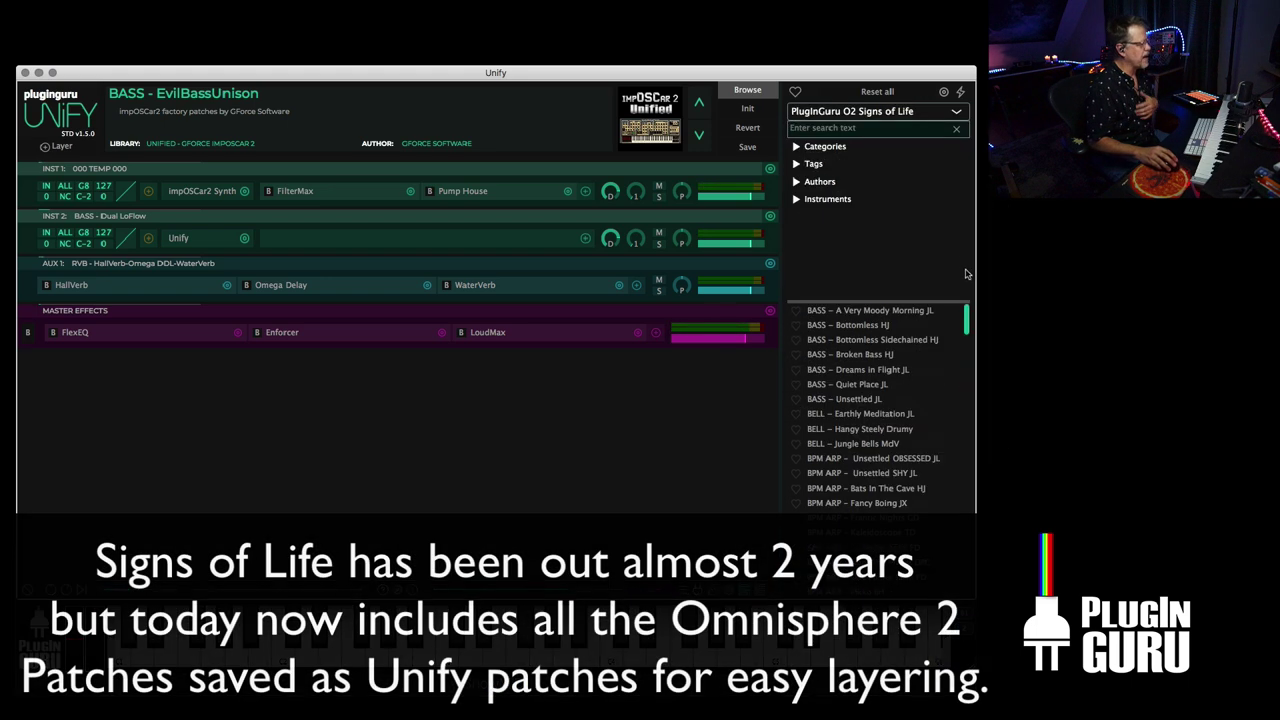
{"action": "right_click", "coordinate": [872, 312]}
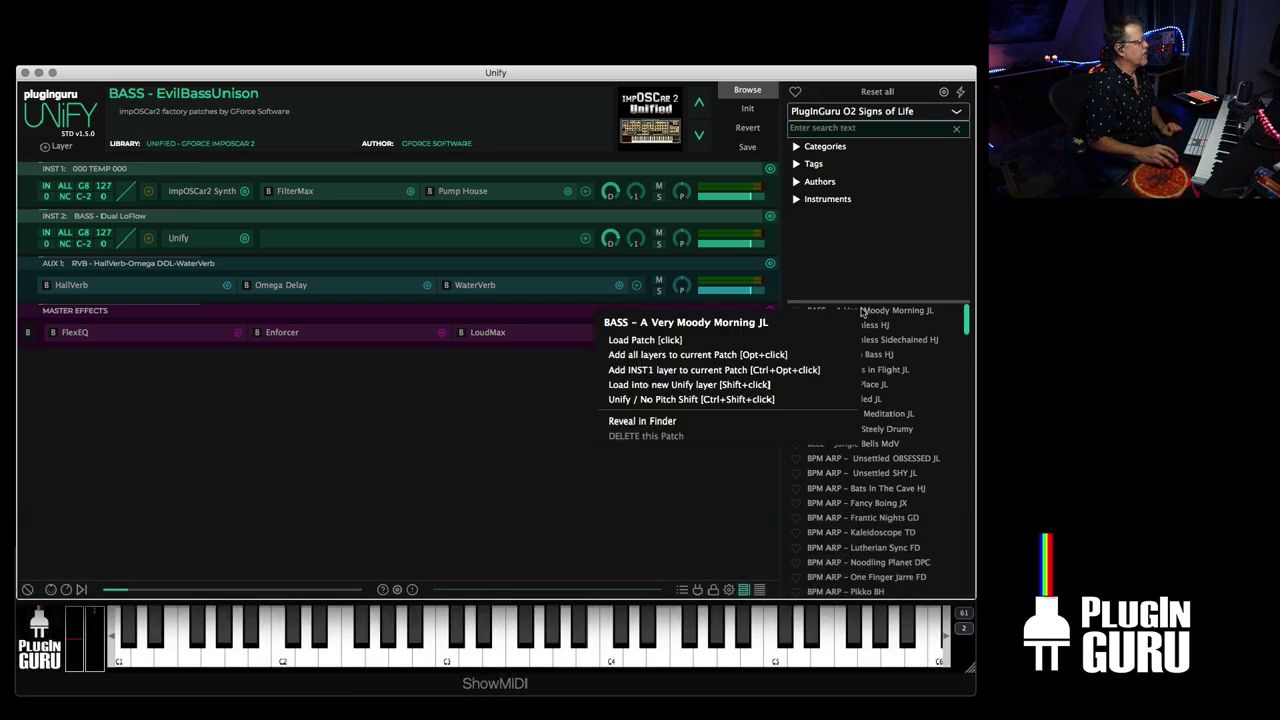
{"action": "left_click", "coordinate": [694, 385]}
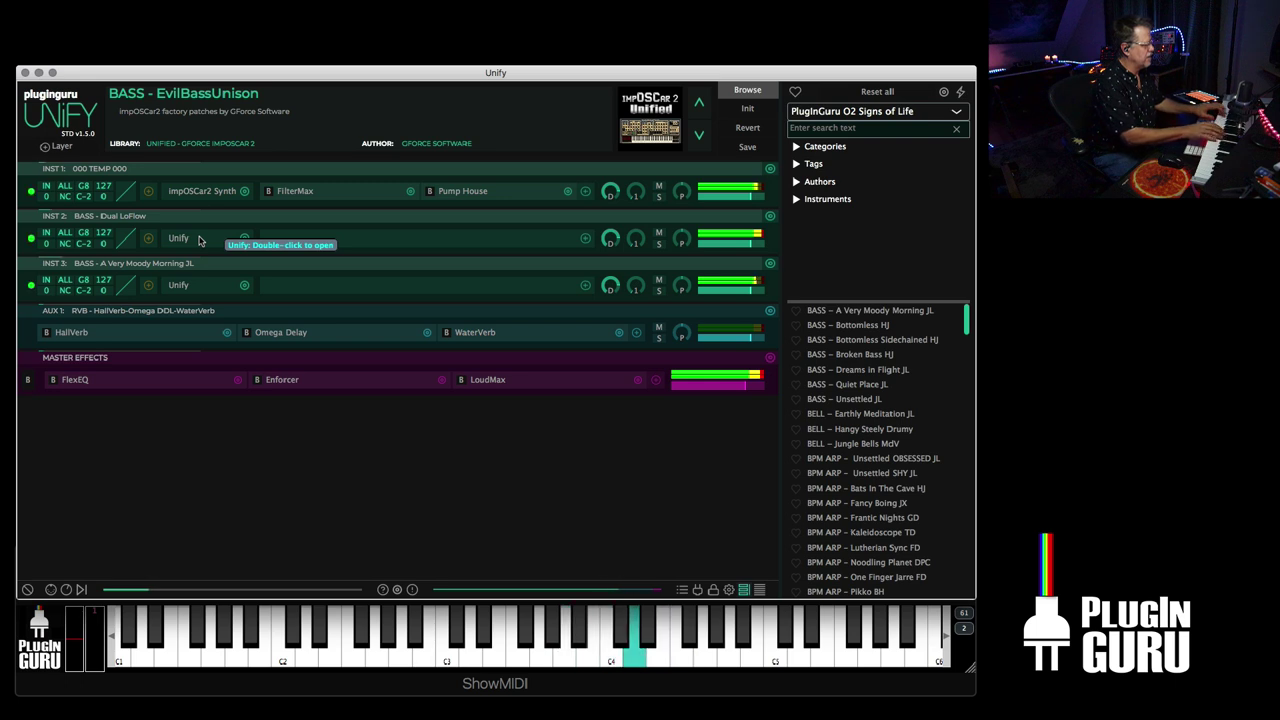
{"action": "left_click_drag", "start_coordinate": [746, 298], "coordinate": [737, 297]}
{"action": "double_click", "coordinate": [737, 297]}
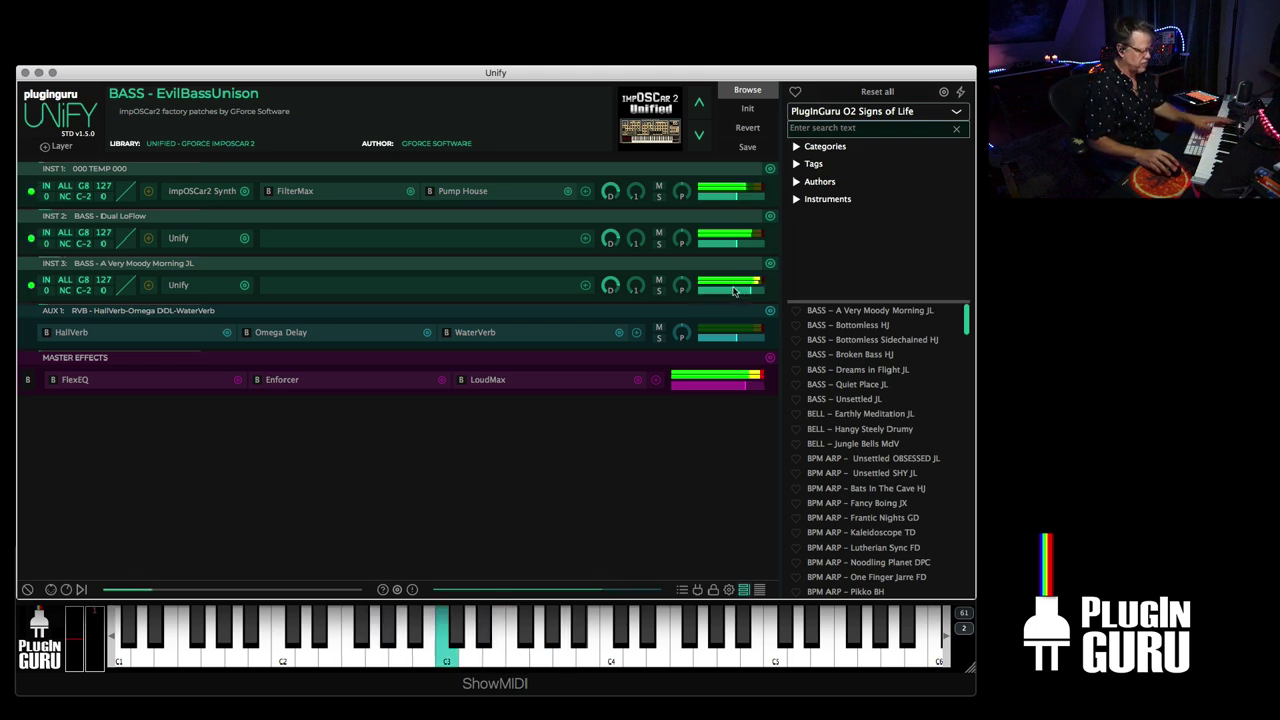
- Switch to the Unified - GForce OB-E library and add BASS - Dark 55 Bass as a fourth layer
{"action": "left_click", "coordinate": [862, 116]}
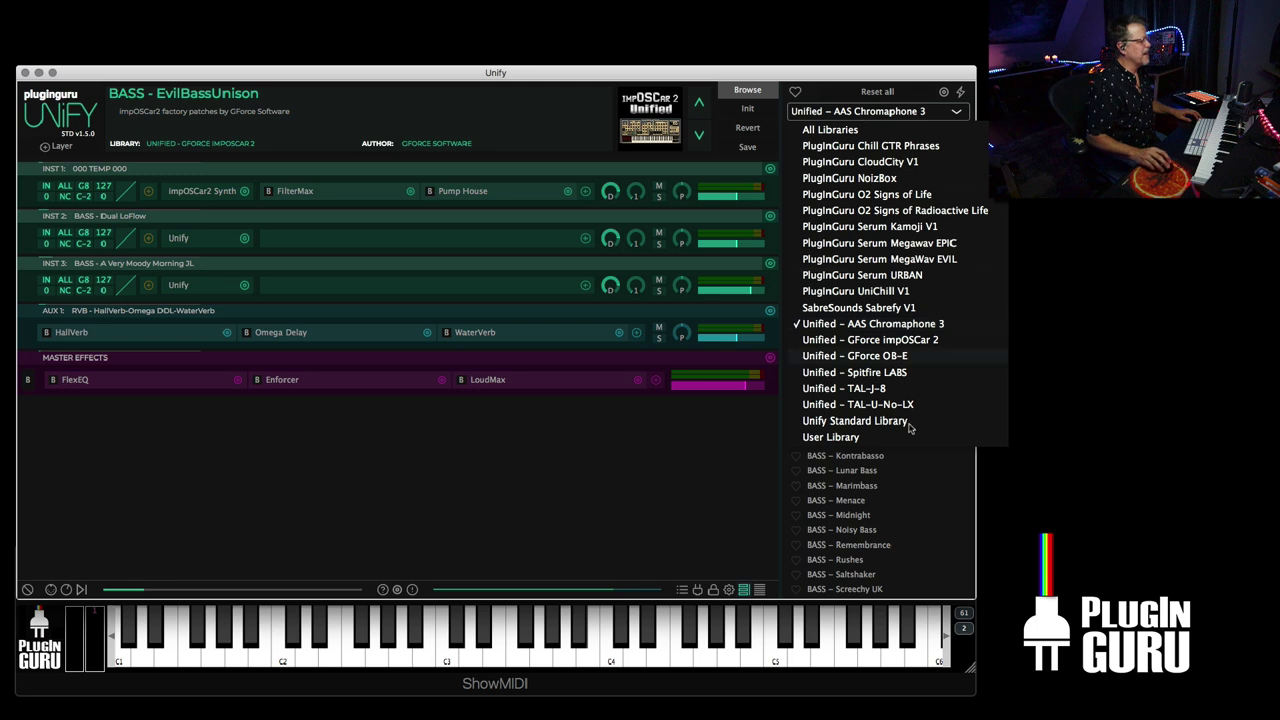
{"action": "left_click", "coordinate": [895, 356]}
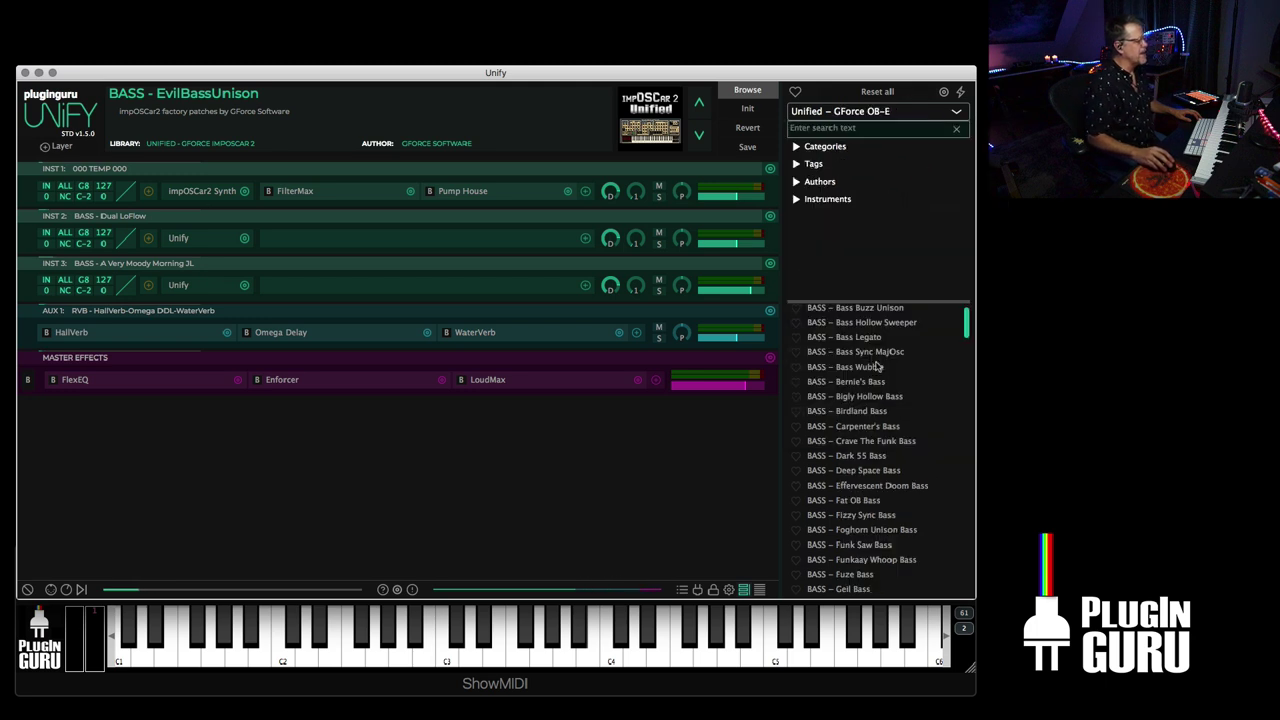
{"action": "right_click", "coordinate": [868, 457]}
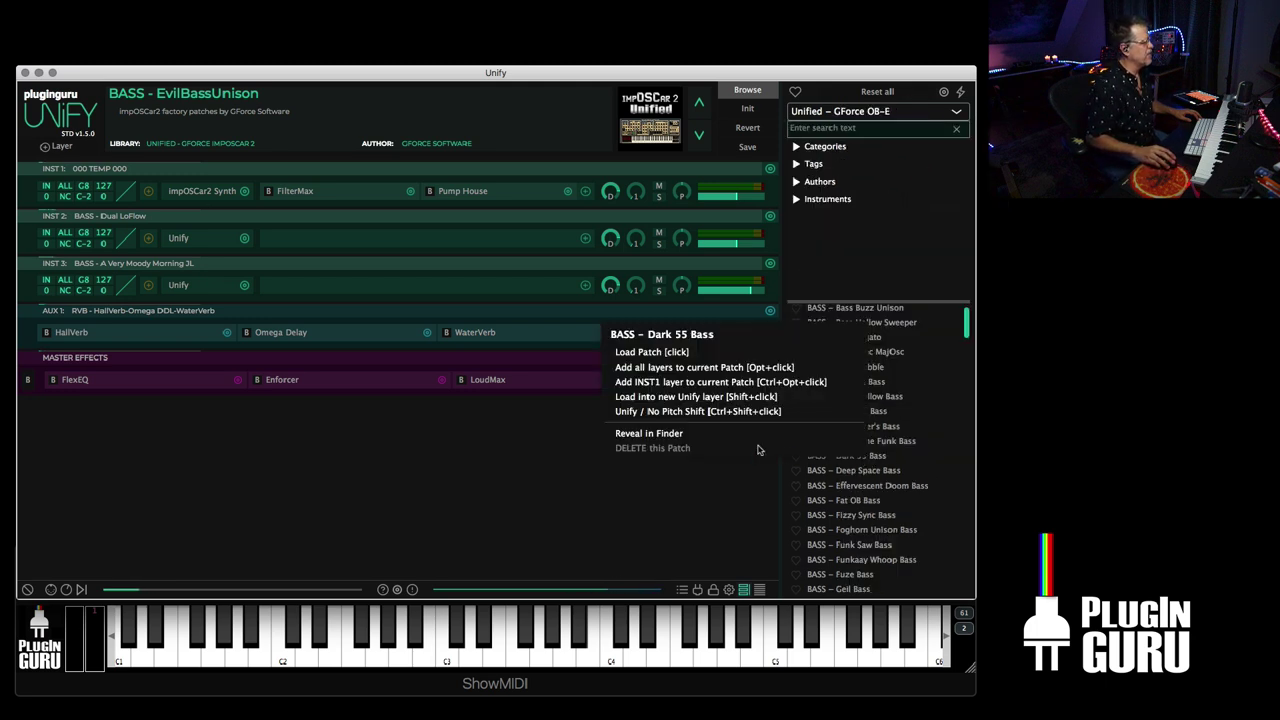
{"action": "left_click", "coordinate": [716, 402]}
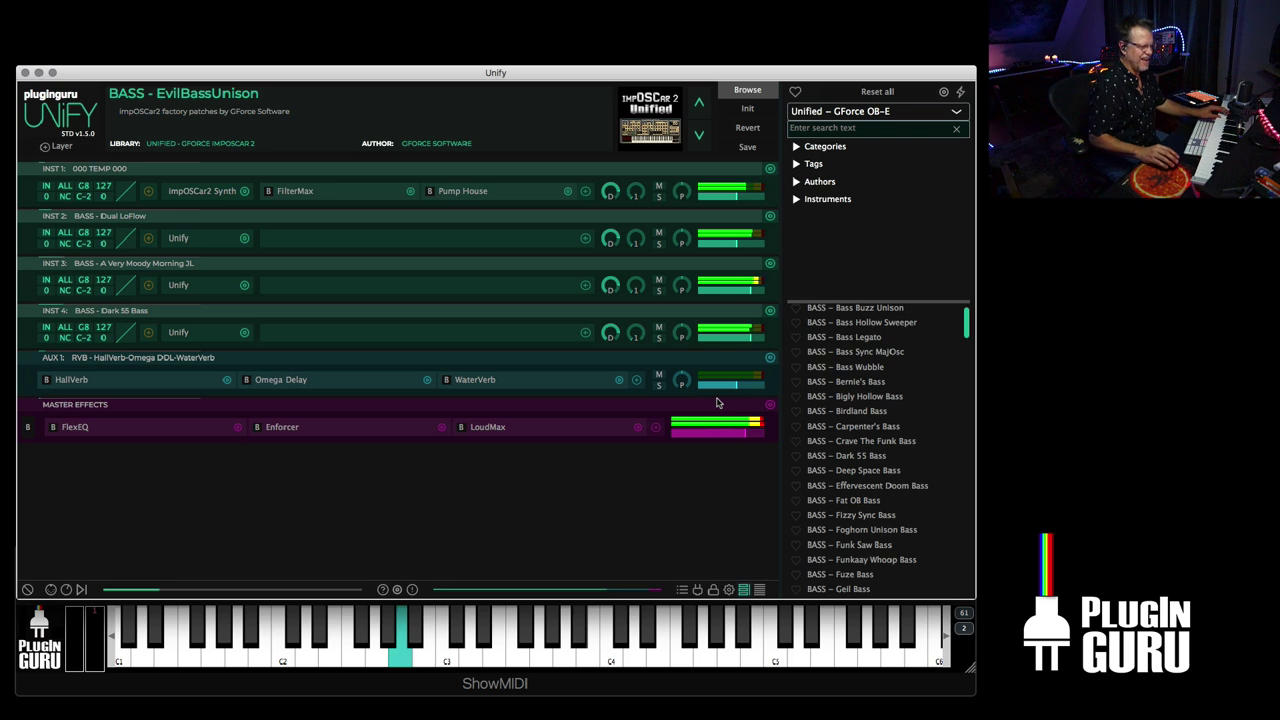
{"action": "mouse_move", "coordinate": [714, 386]}
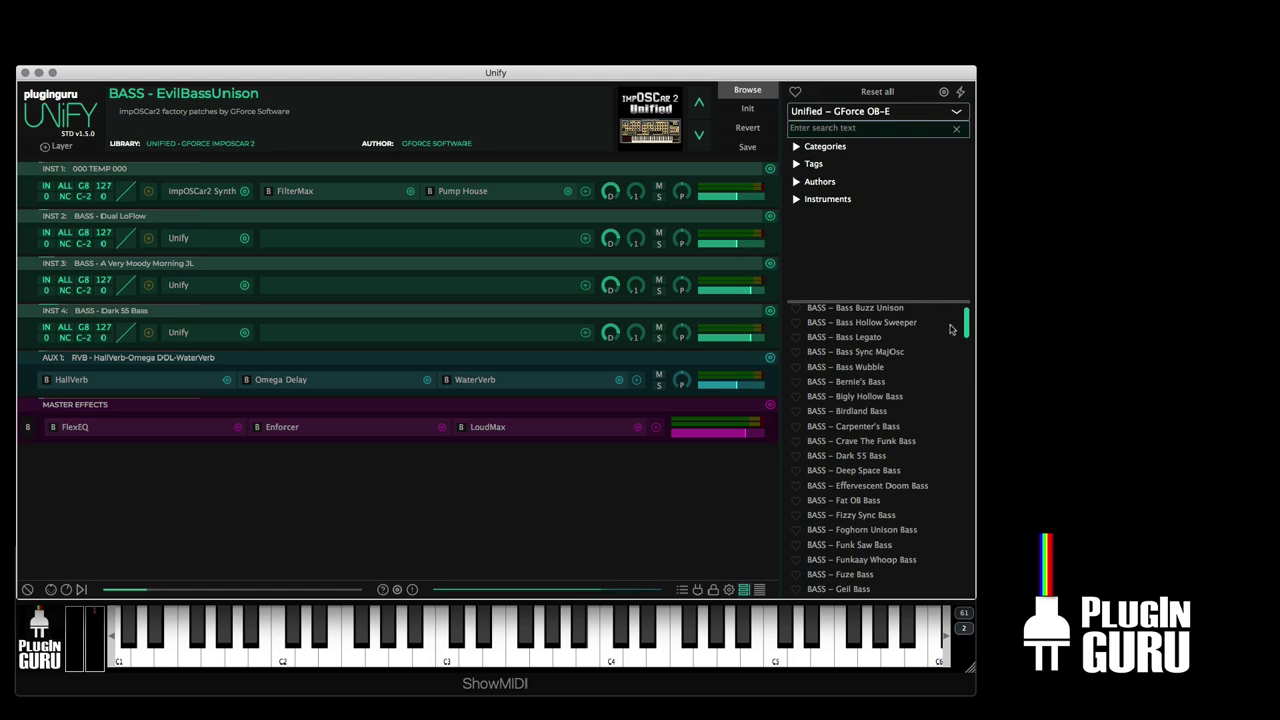
- Switch the browser to the Unify Standard Library and scroll to the lead patches
{"action": "left_click", "coordinate": [854, 111]}
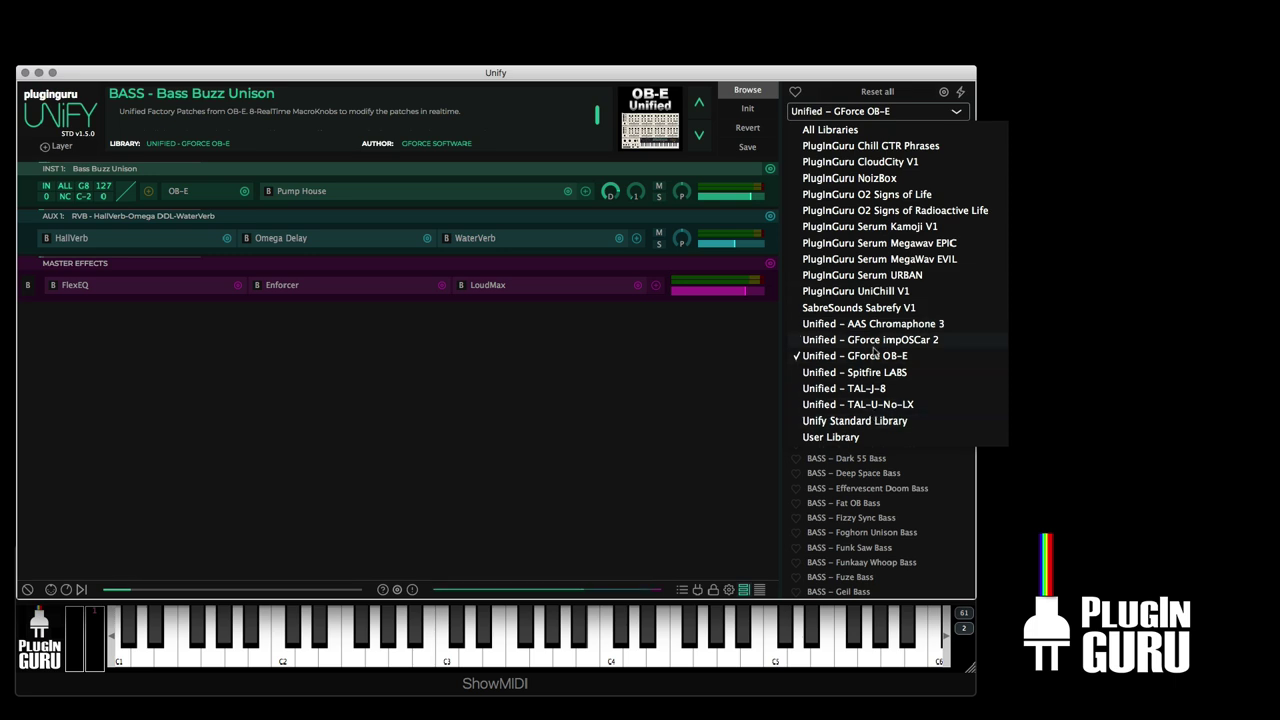
{"action": "left_click", "coordinate": [864, 420]}
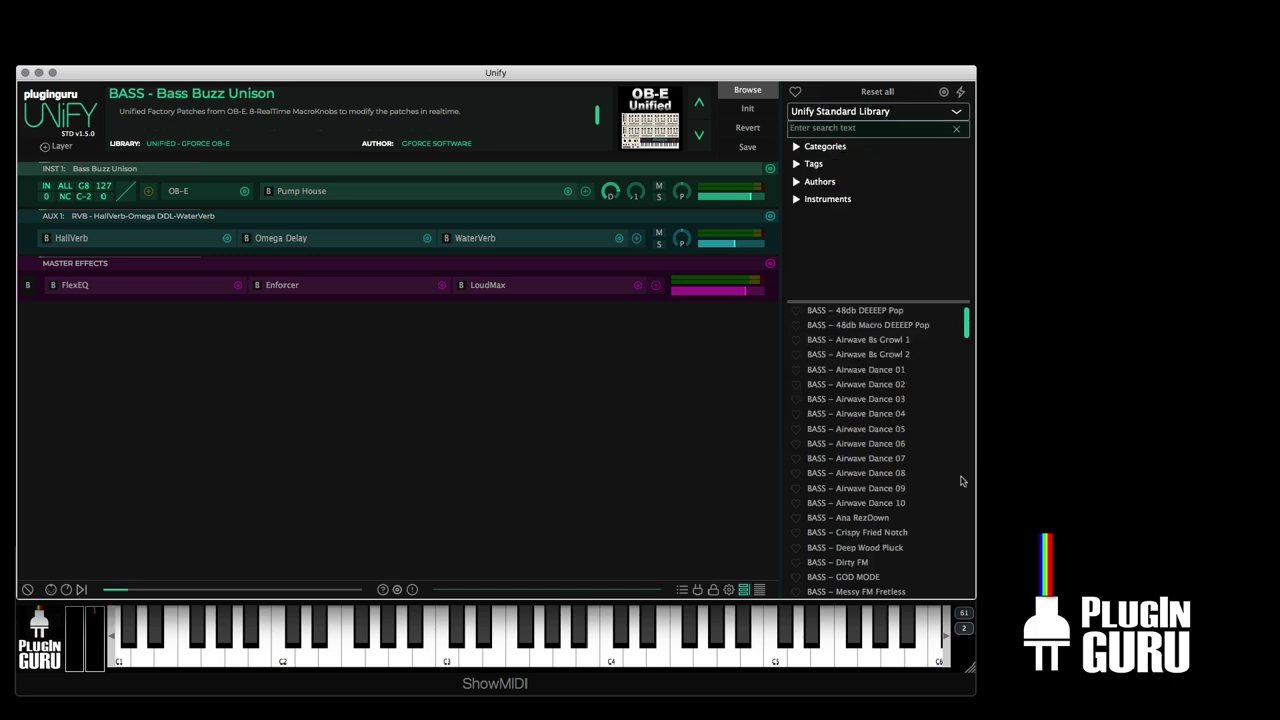
{"action": "left_click_drag", "start_coordinate": [967, 325], "coordinate": [968, 399]}
{"action": "scroll", "coordinate": [862, 495], "scroll_direction": "down", "scroll_amount": 15}
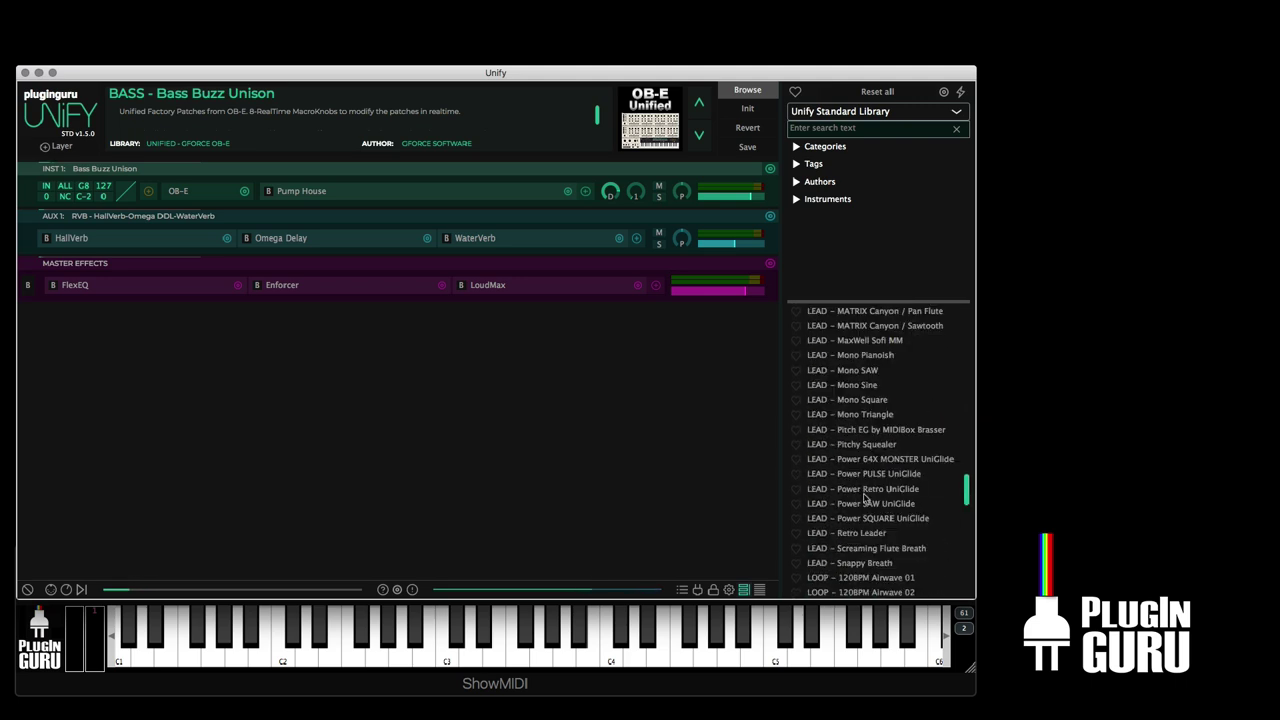
{"action": "scroll", "coordinate": [865, 498], "scroll_direction": "down", "scroll_amount": 3}
{"action": "scroll", "coordinate": [877, 487], "scroll_direction": "up", "scroll_amount": 3}
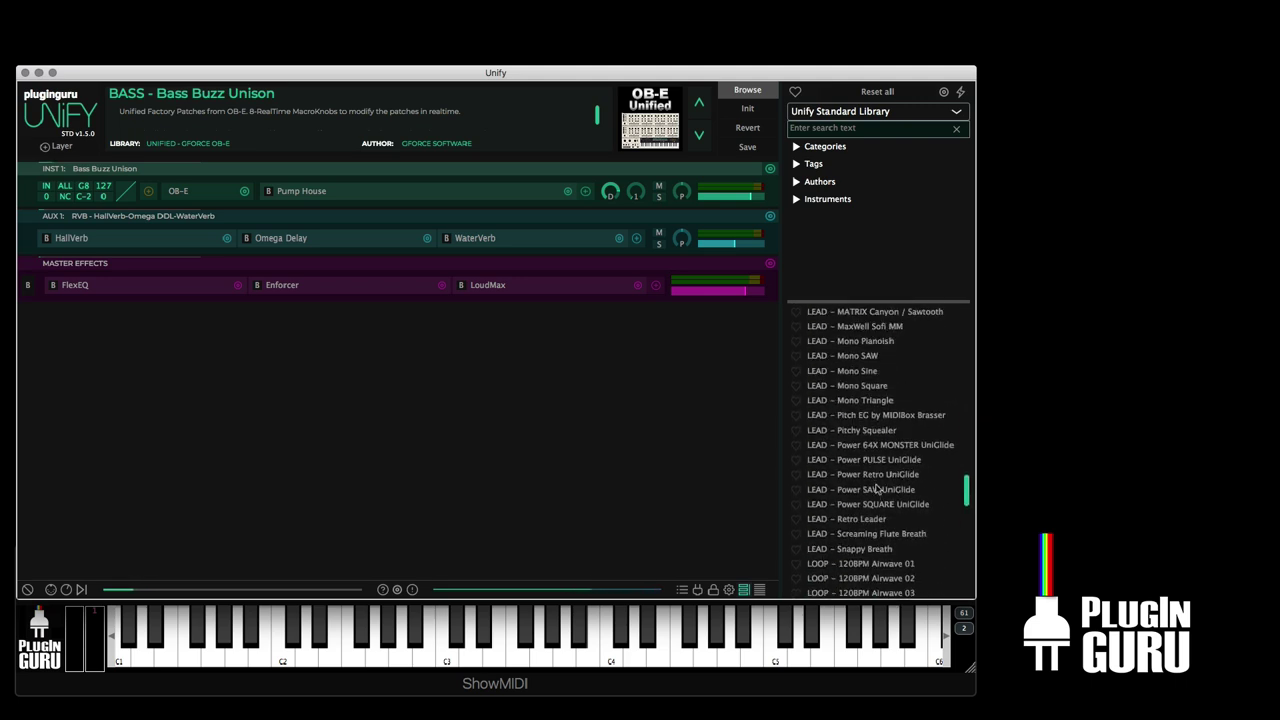
- Load LEAD – Power Retro UniGlide as a new INST 2 layer and briefly view its window
{"action": "right_click", "coordinate": [875, 477]}
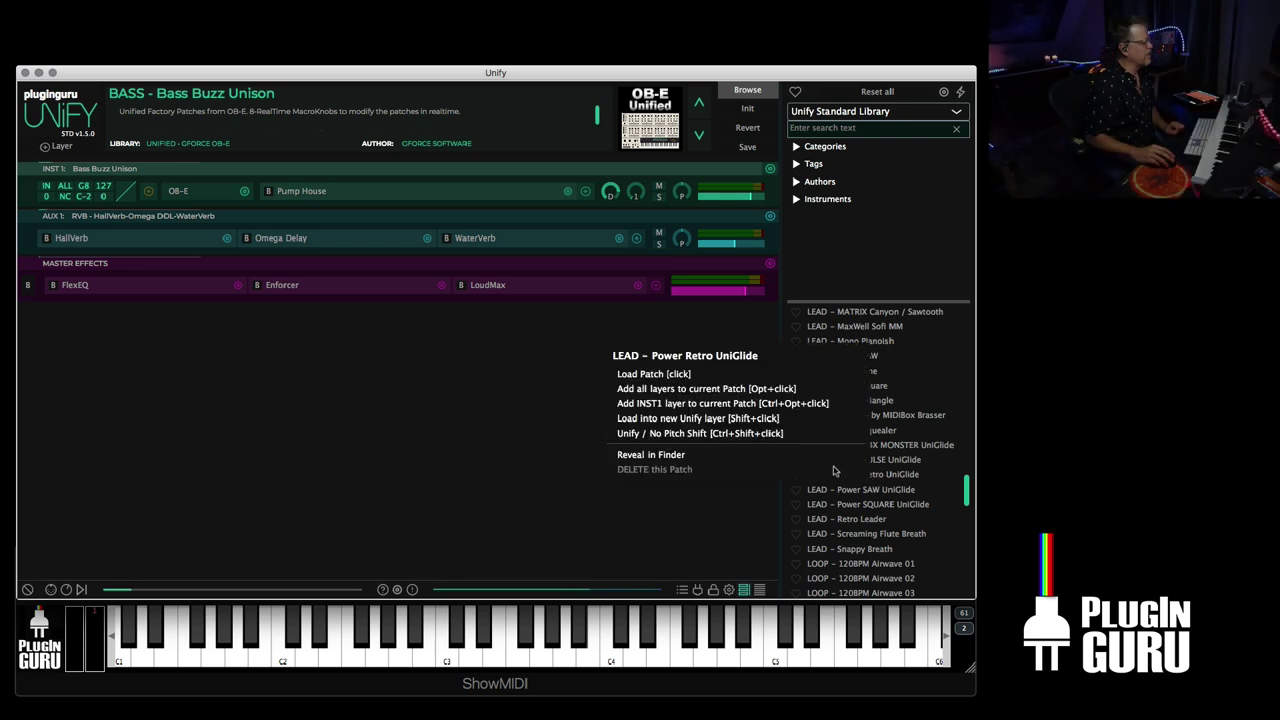
{"action": "left_click", "coordinate": [703, 418]}
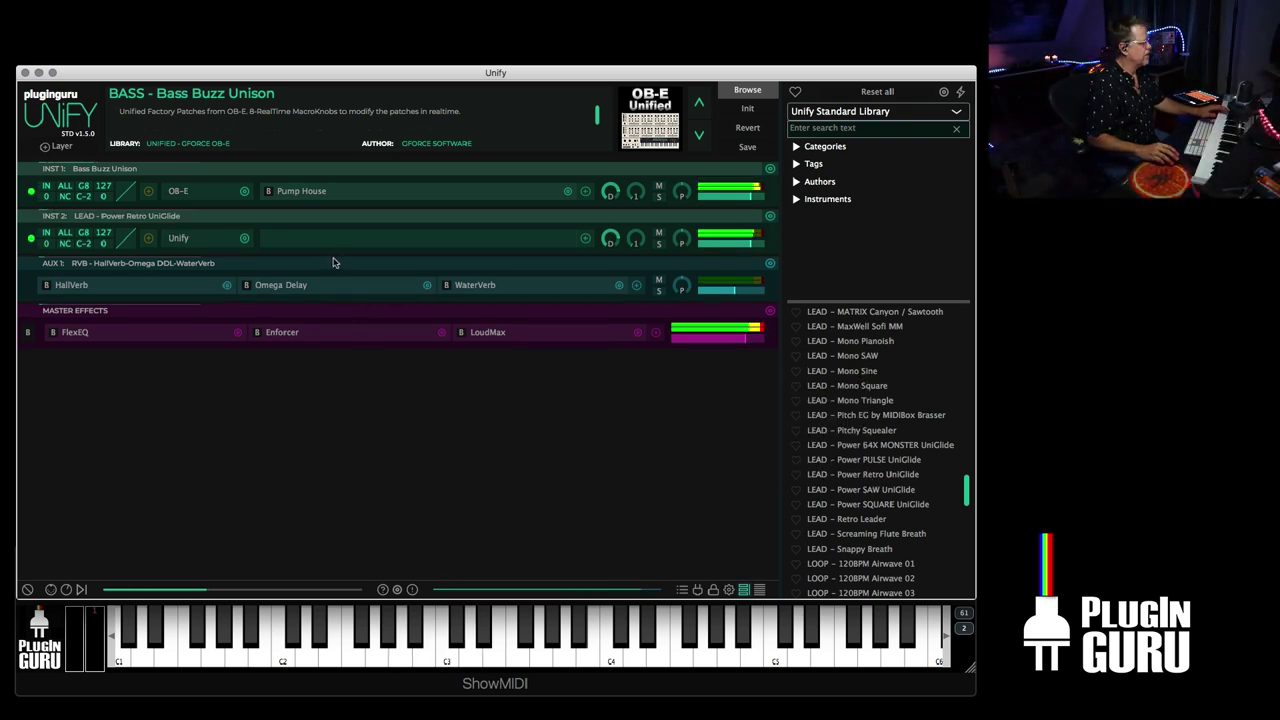
{"action": "left_click", "coordinate": [184, 240]}
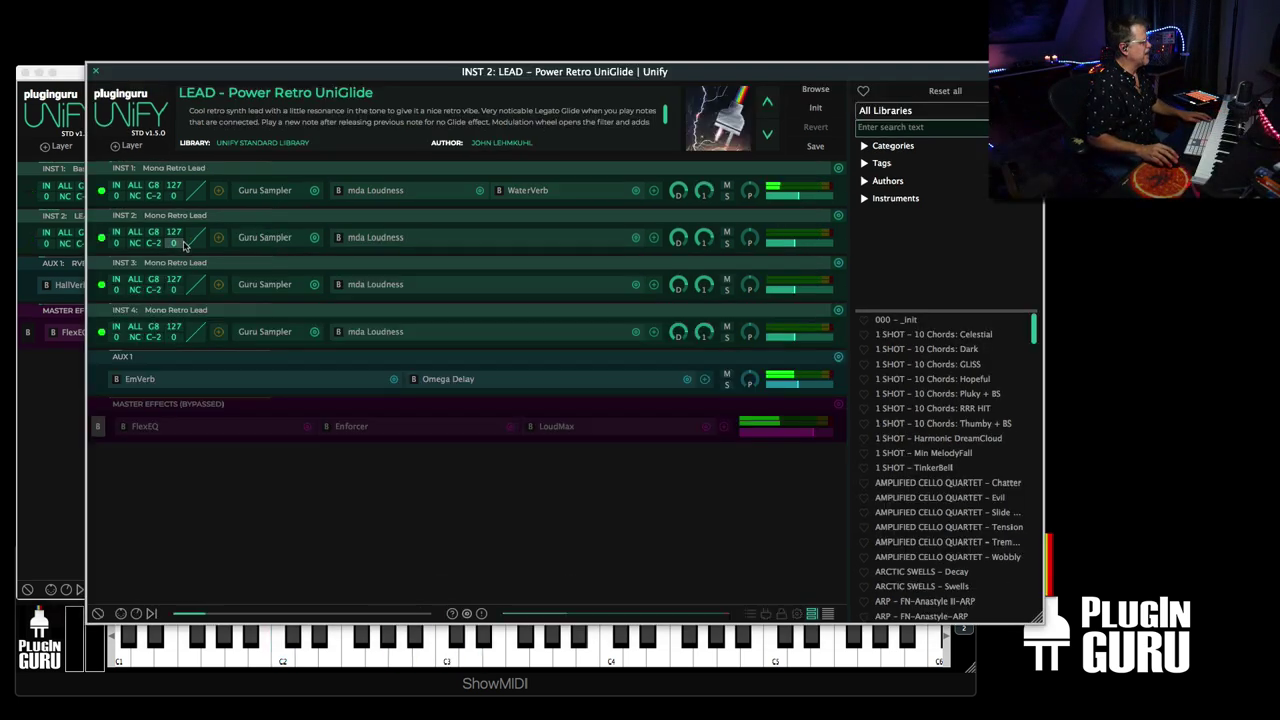
{"action": "key", "text": "super+w"}
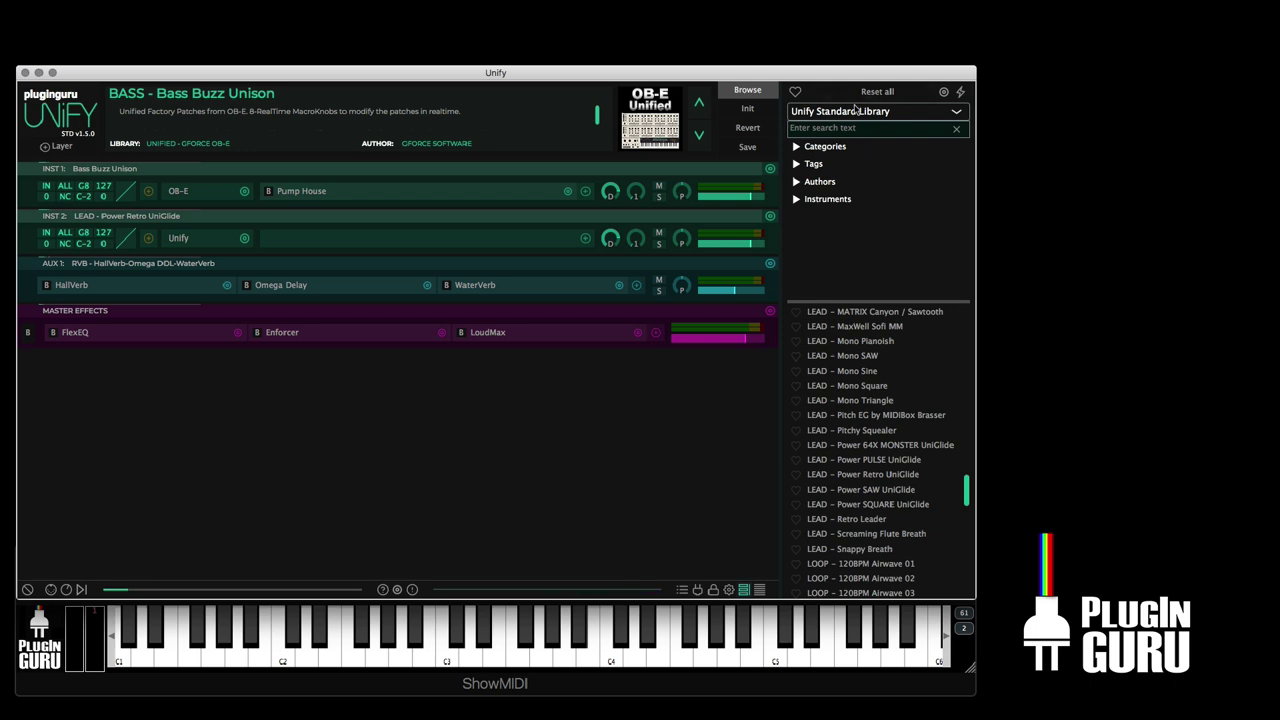
- Pick the PlugInGuru Serum Kamoji V1 library and load PLUCK - Revolution as a single Serum layer
{"action": "left_click", "coordinate": [855, 112]}
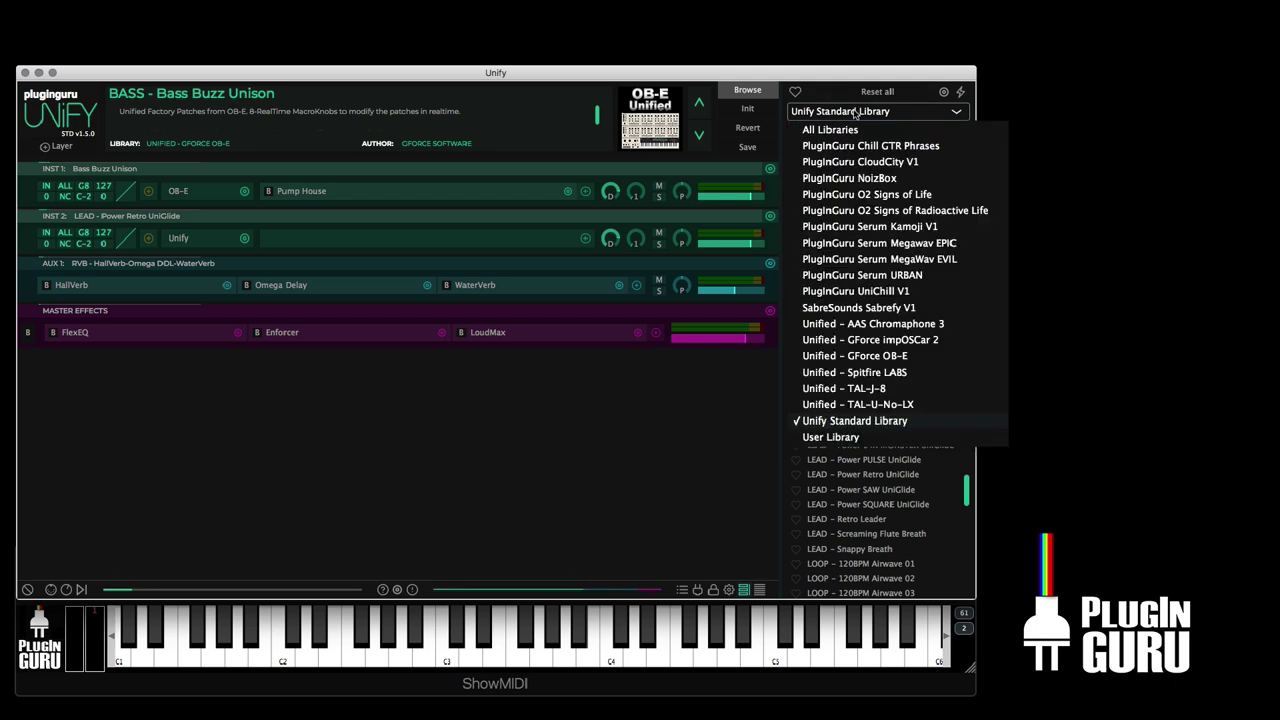
{"action": "left_click", "coordinate": [875, 228]}
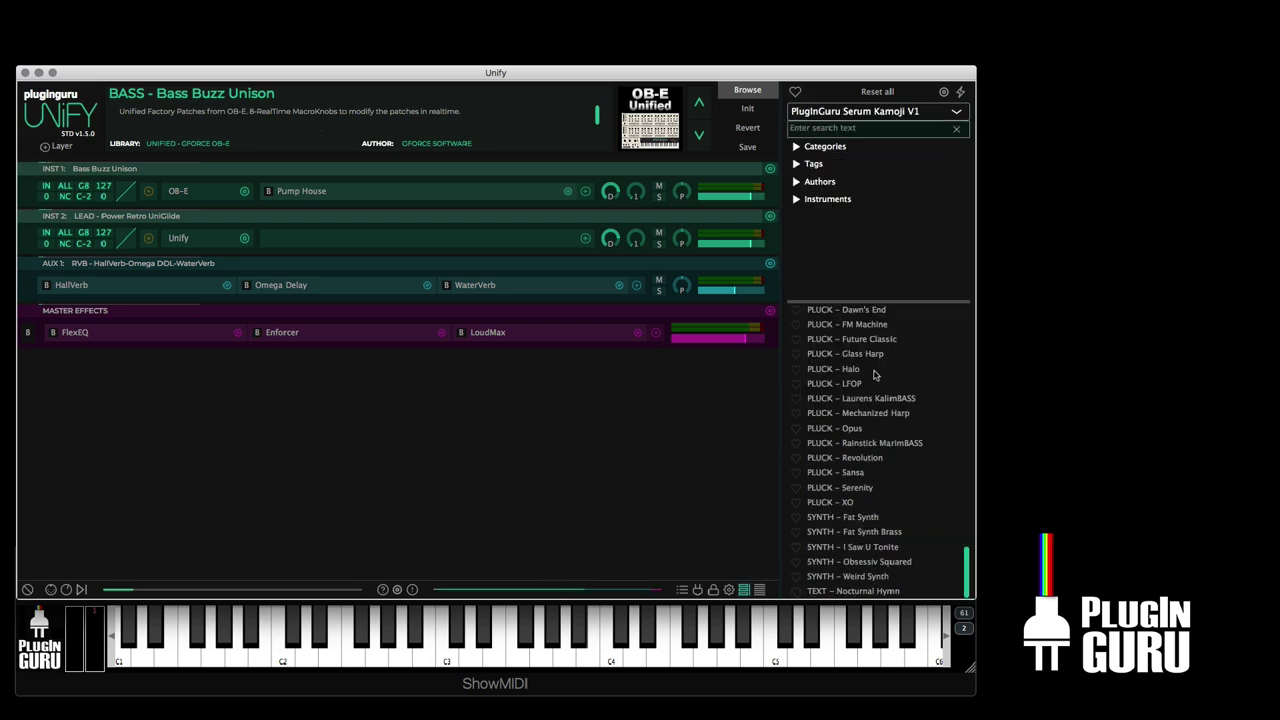
{"action": "left_click", "coordinate": [855, 458]}
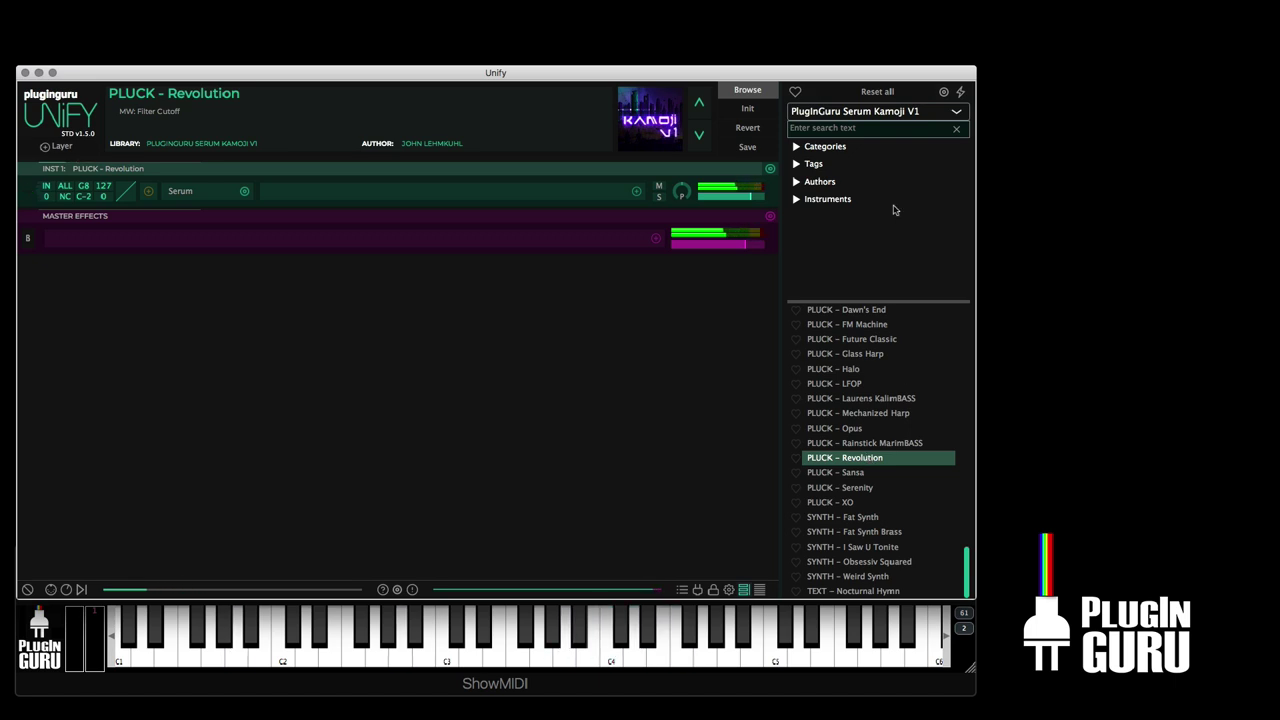
{"action": "left_click", "coordinate": [866, 112]}
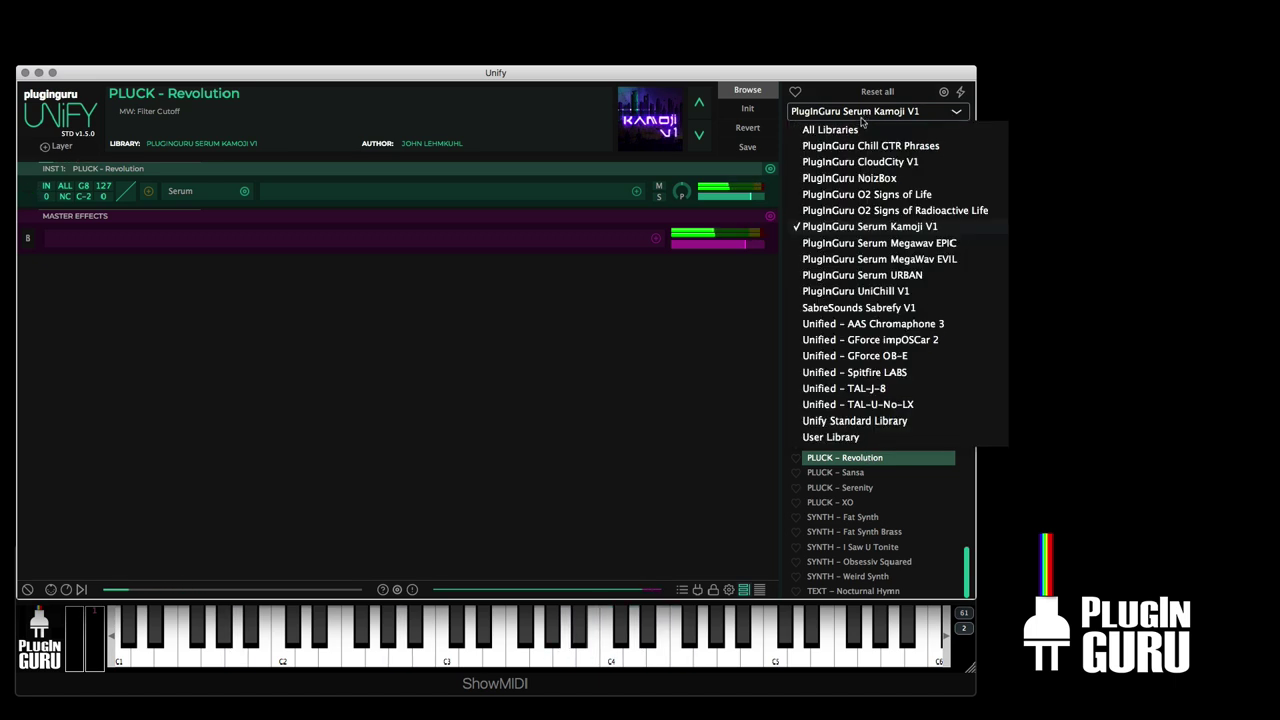
- Load PAD – Church is on MdV from O2 Signs of Life into a new INST 2 layer
{"action": "left_click", "coordinate": [878, 196]}
{"action": "scroll", "coordinate": [840, 420], "scroll_direction": "down", "scroll_amount": 5}
{"action": "right_click", "coordinate": [869, 470]}
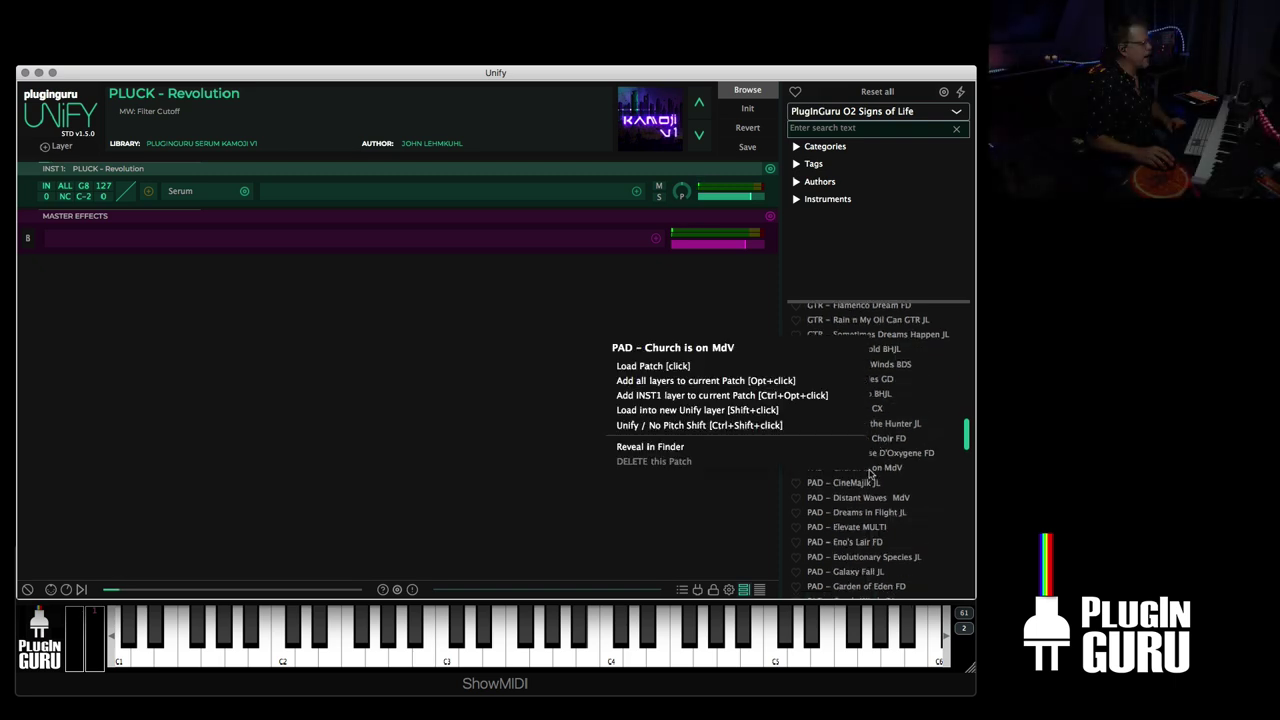
{"action": "left_click", "coordinate": [697, 410]}
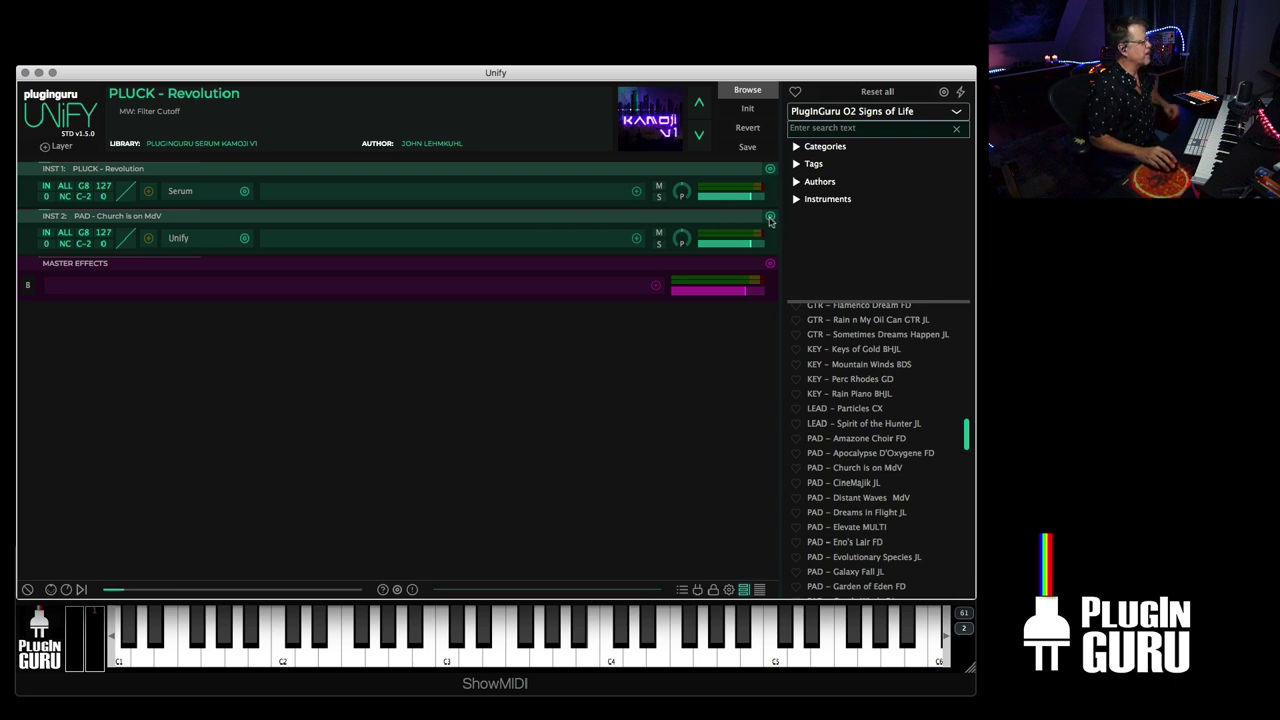
- Delete the Church pad layer and add an empty MIDI Effect layer above PLUCK - Revolution
{"action": "left_click", "coordinate": [770, 217]}
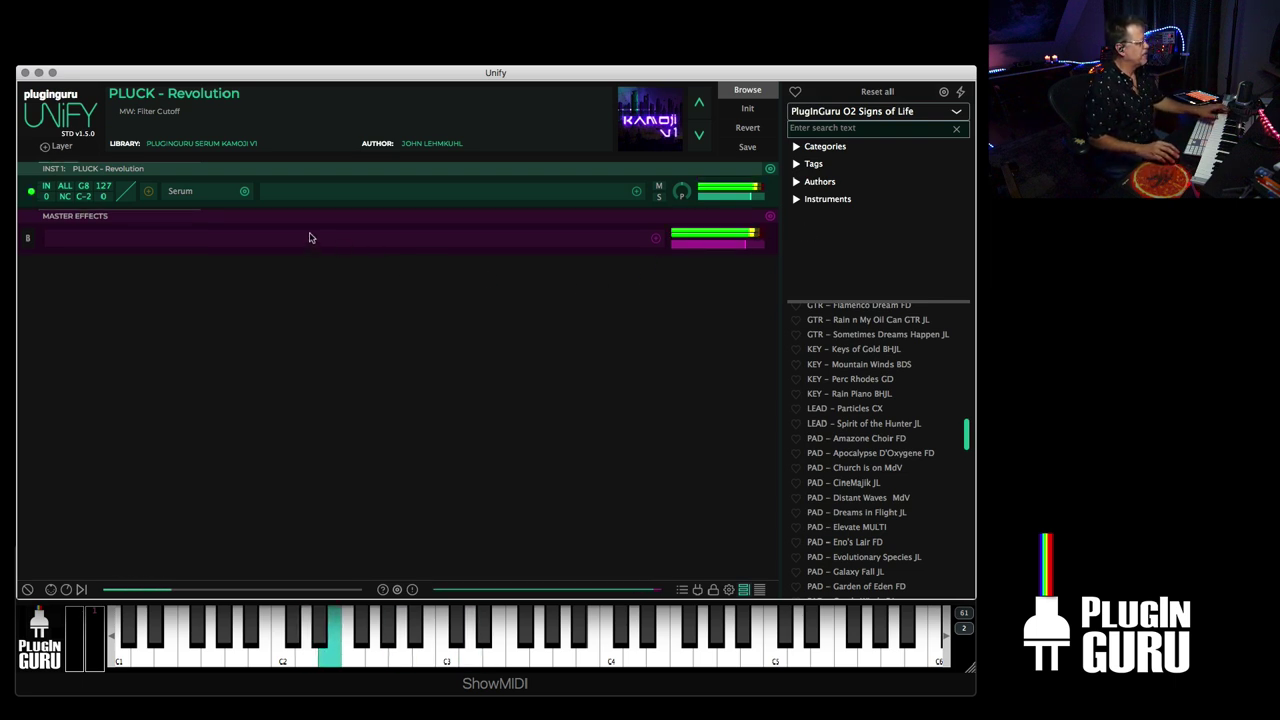
{"action": "left_click", "coordinate": [60, 148]}
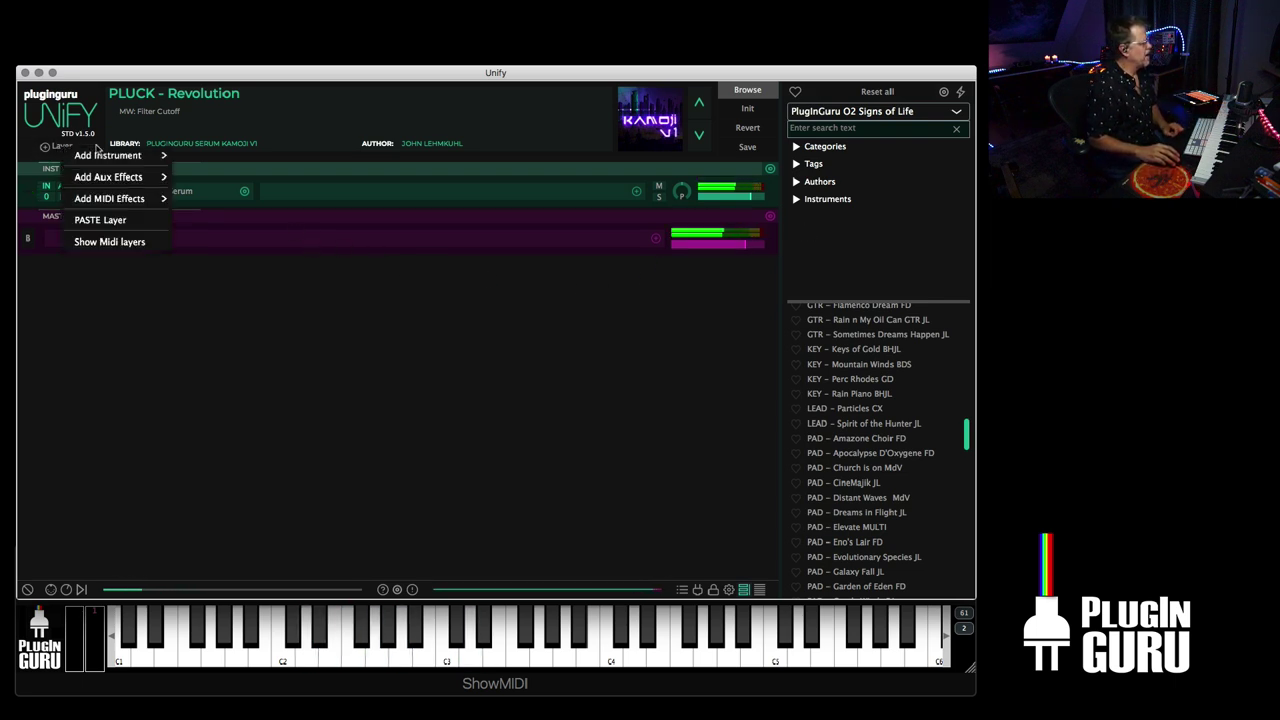
{"action": "mouse_move", "coordinate": [110, 199]}
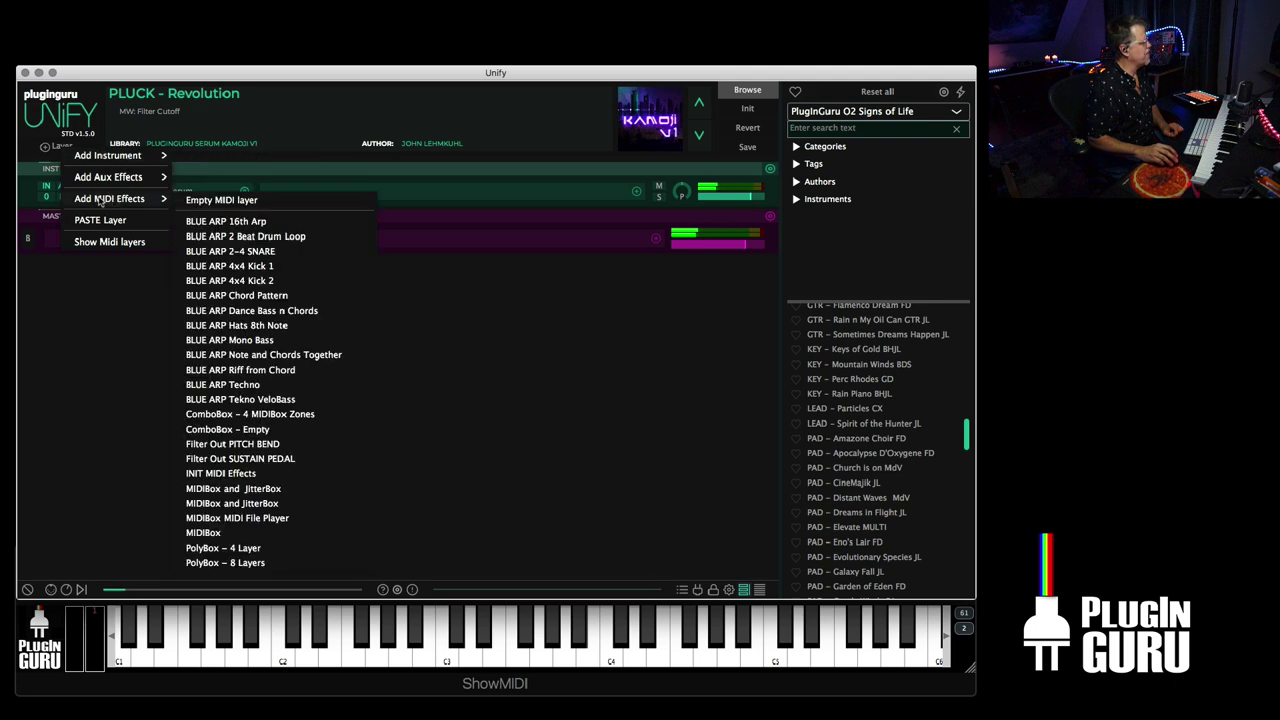
{"action": "left_click", "coordinate": [229, 201]}
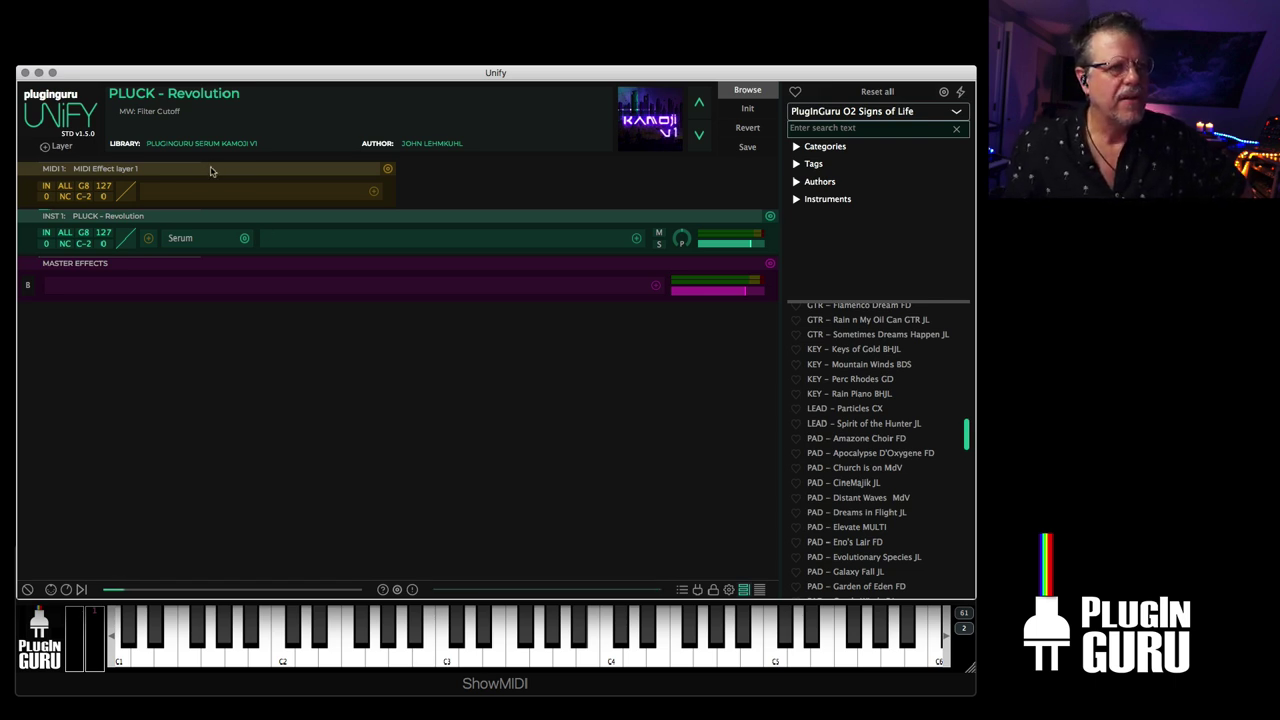
{"action": "left_click", "coordinate": [62, 146]}
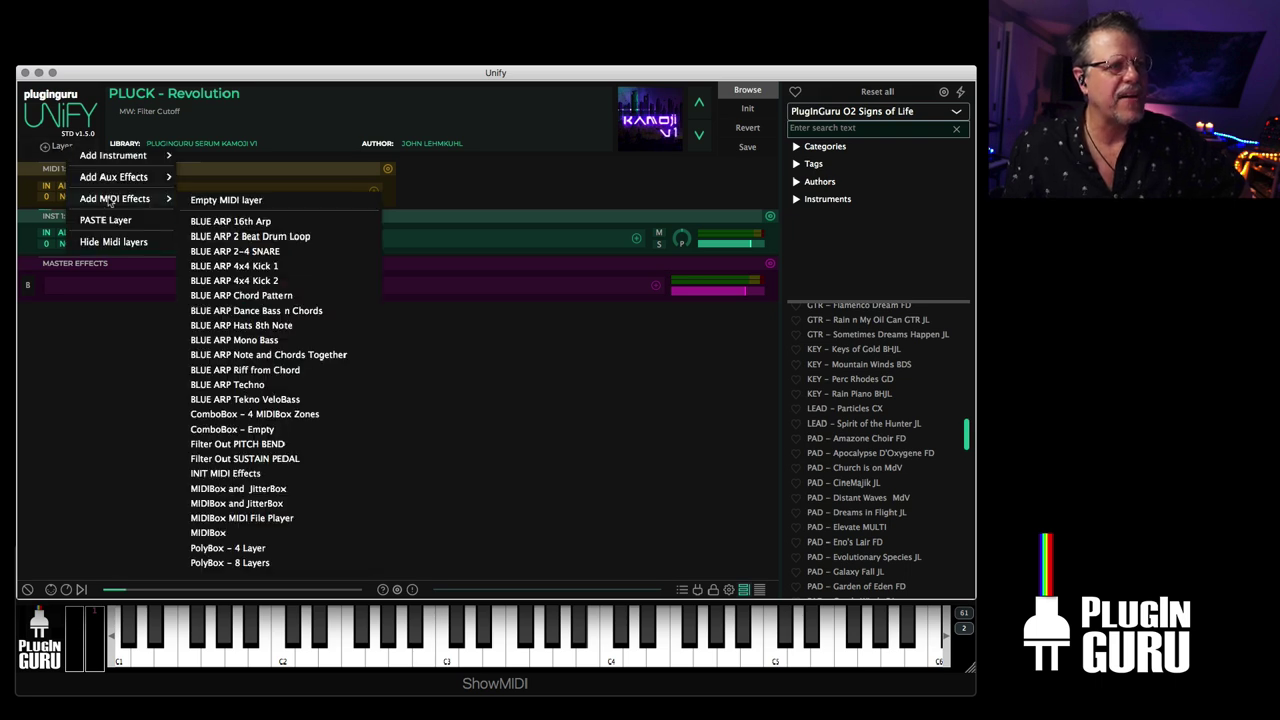
{"action": "key", "text": "Escape"}
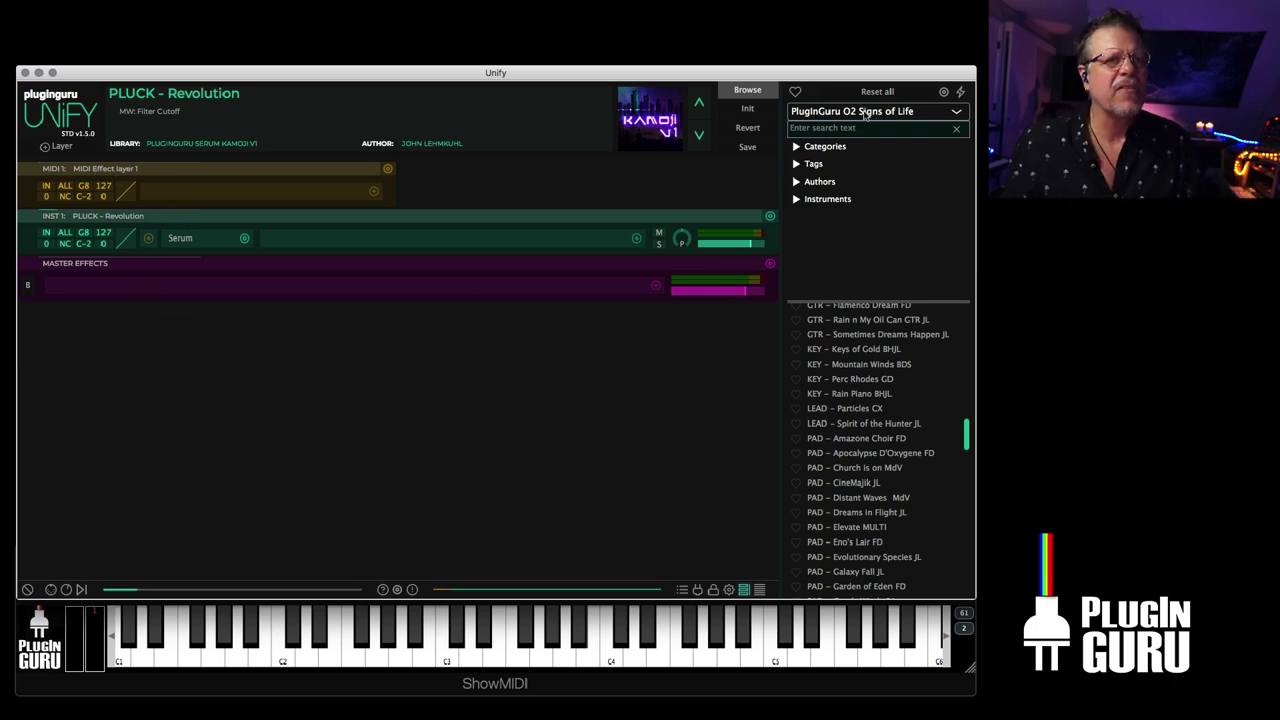
- Load GTR – Flamenco Dream FD into a new INST 2 layer
{"action": "left_click_drag", "start_coordinate": [966, 437], "coordinate": [966, 425]}
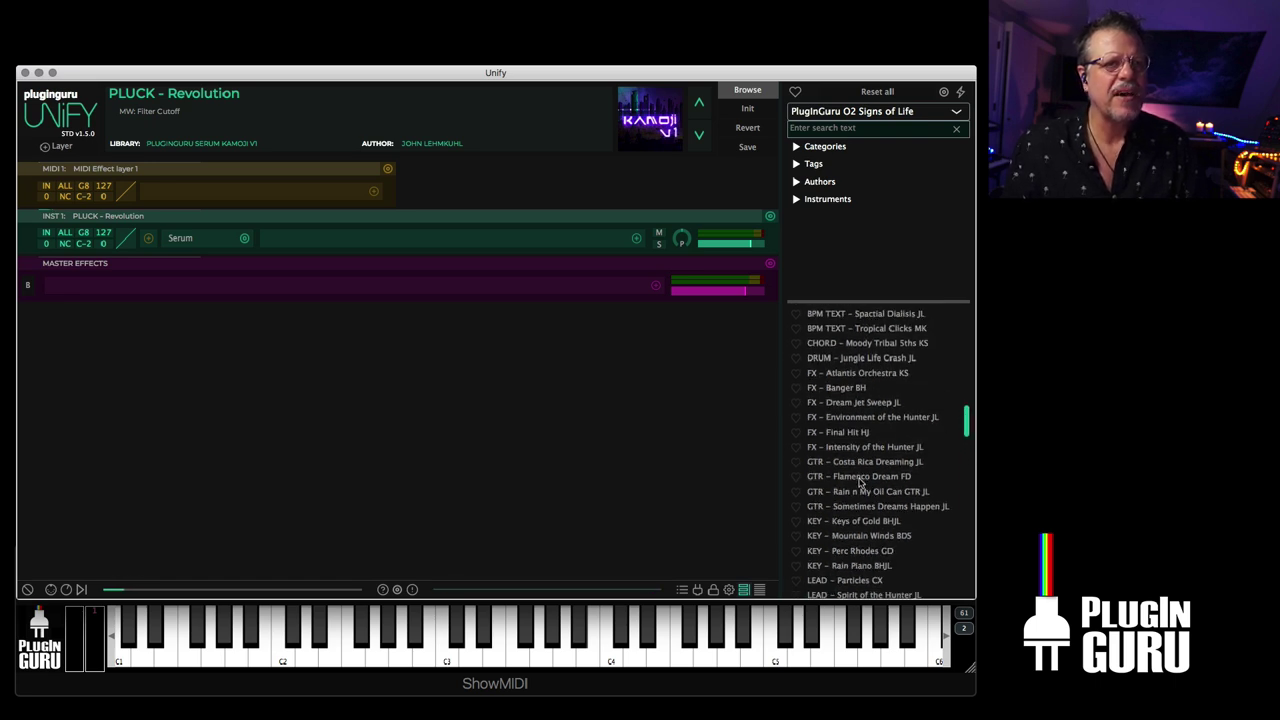
{"action": "right_click", "coordinate": [859, 478]}
{"action": "left_click", "coordinate": [676, 420]}
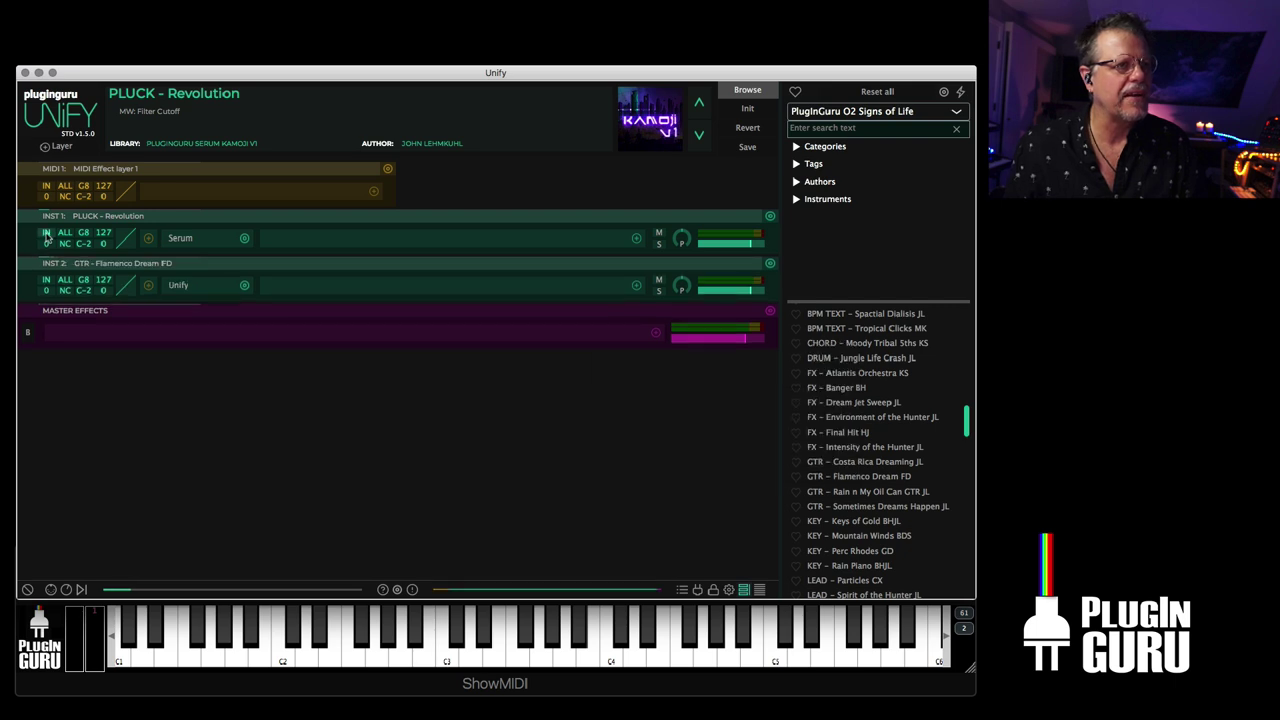
- Set the MIDI source of both INST 1 and INST 2 to MIDI 1
{"action": "left_click", "coordinate": [45, 233]}
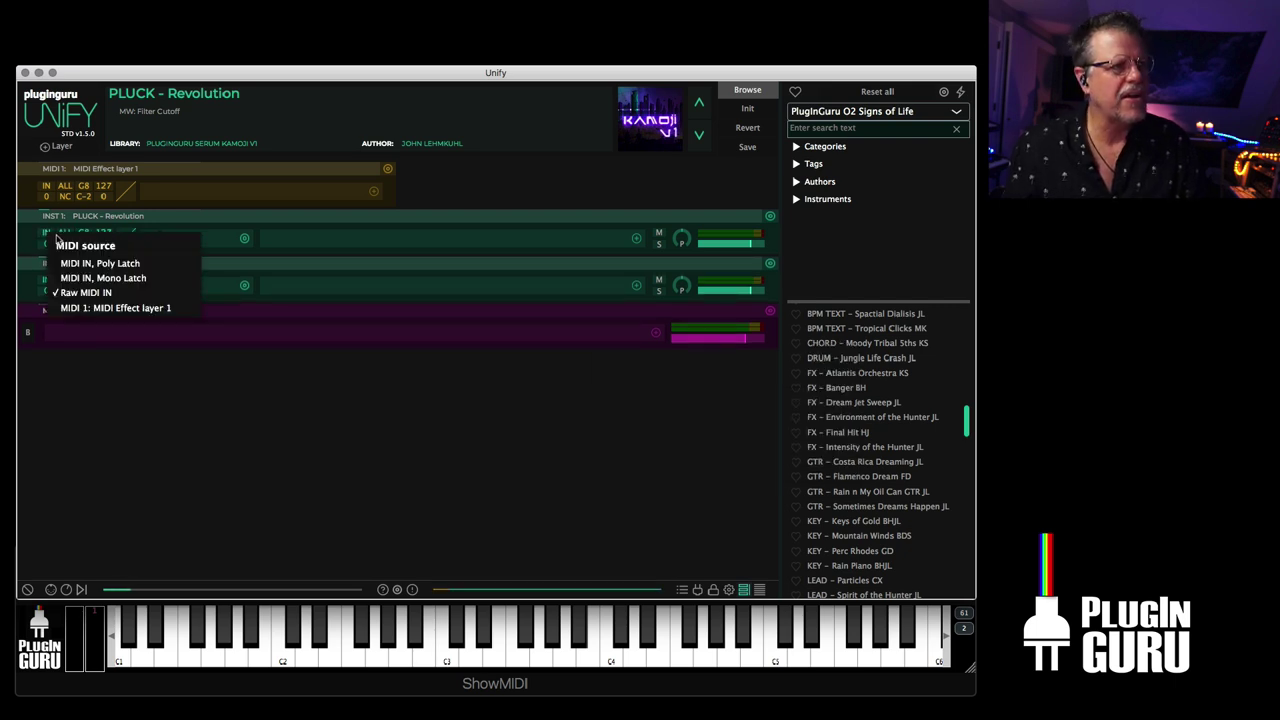
{"action": "left_click", "coordinate": [92, 308]}
{"action": "left_click", "coordinate": [45, 280]}
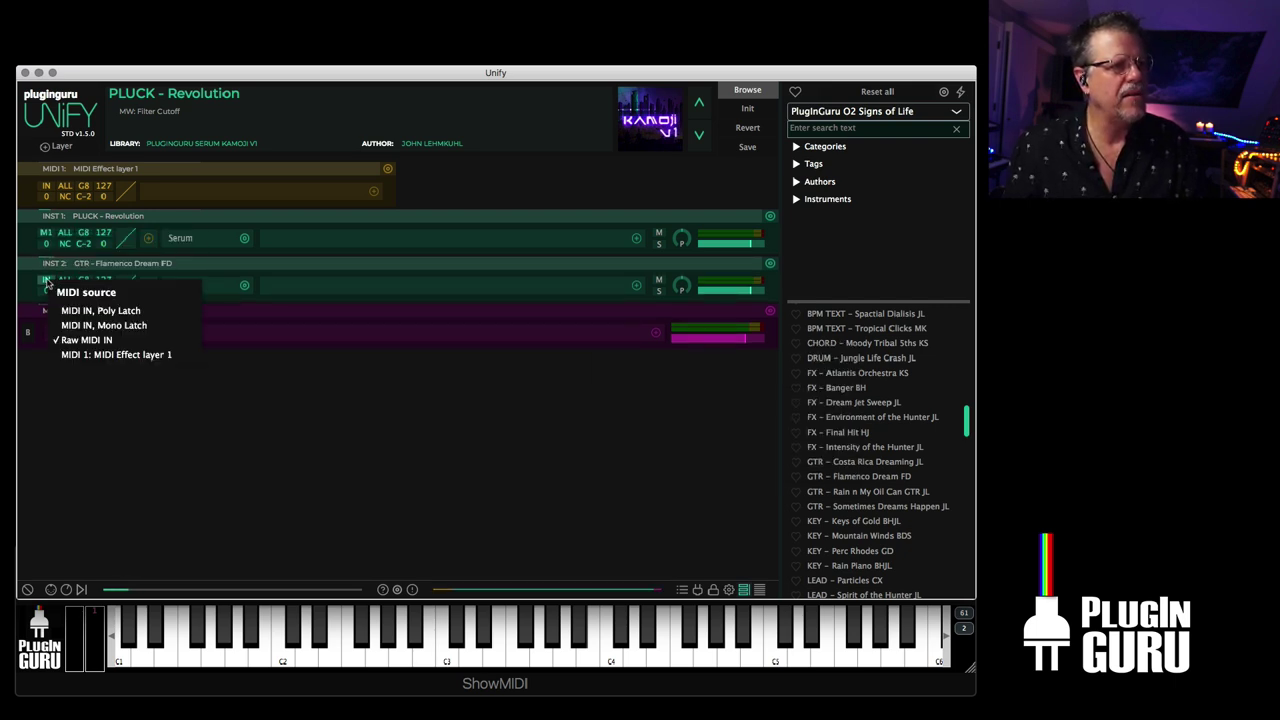
{"action": "left_click", "coordinate": [106, 354]}
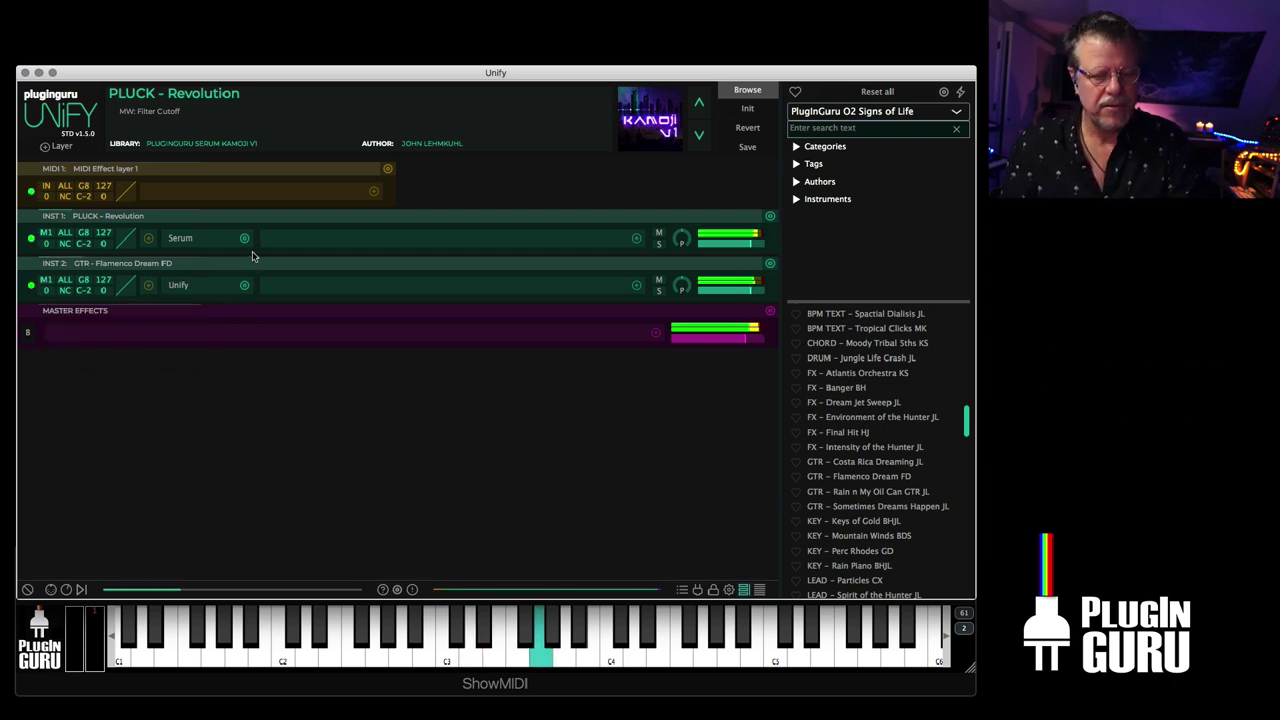
- Load BlueARP from Unify Standard > Arpeggiators into the MIDI effect layer
{"action": "left_click", "coordinate": [369, 191]}
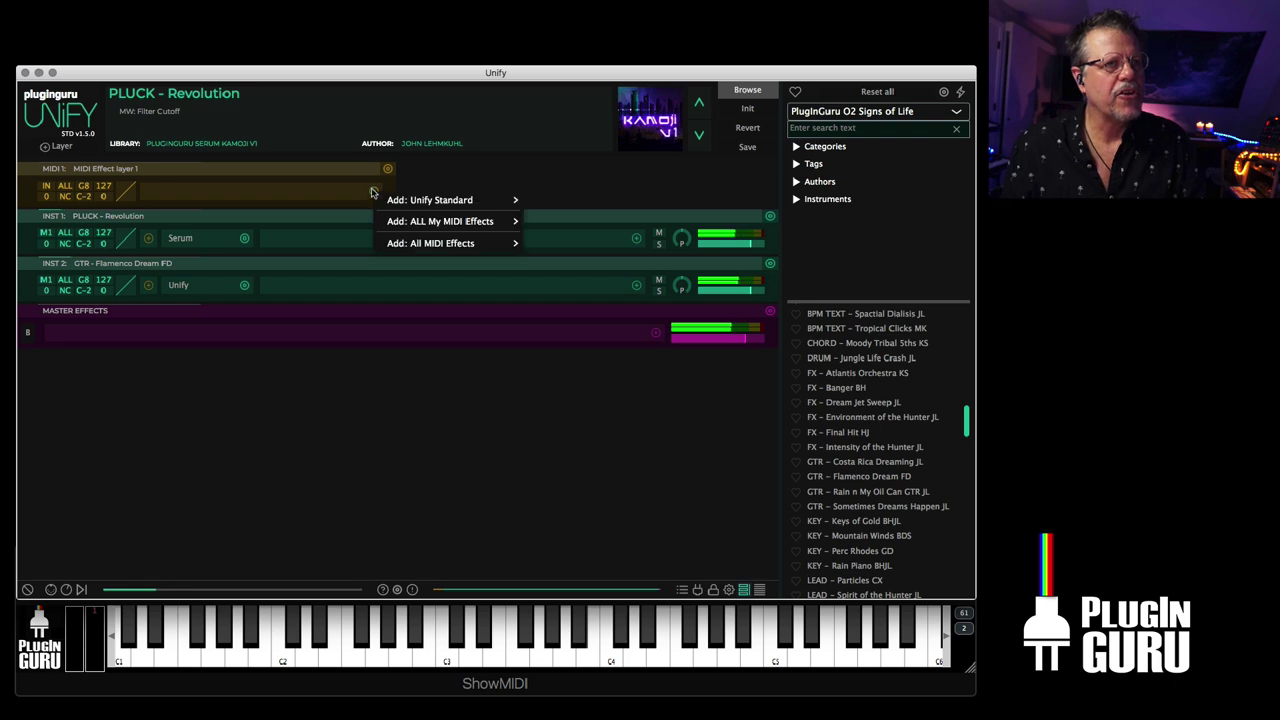
{"action": "mouse_move", "coordinate": [448, 202]}
{"action": "mouse_move", "coordinate": [609, 209]}
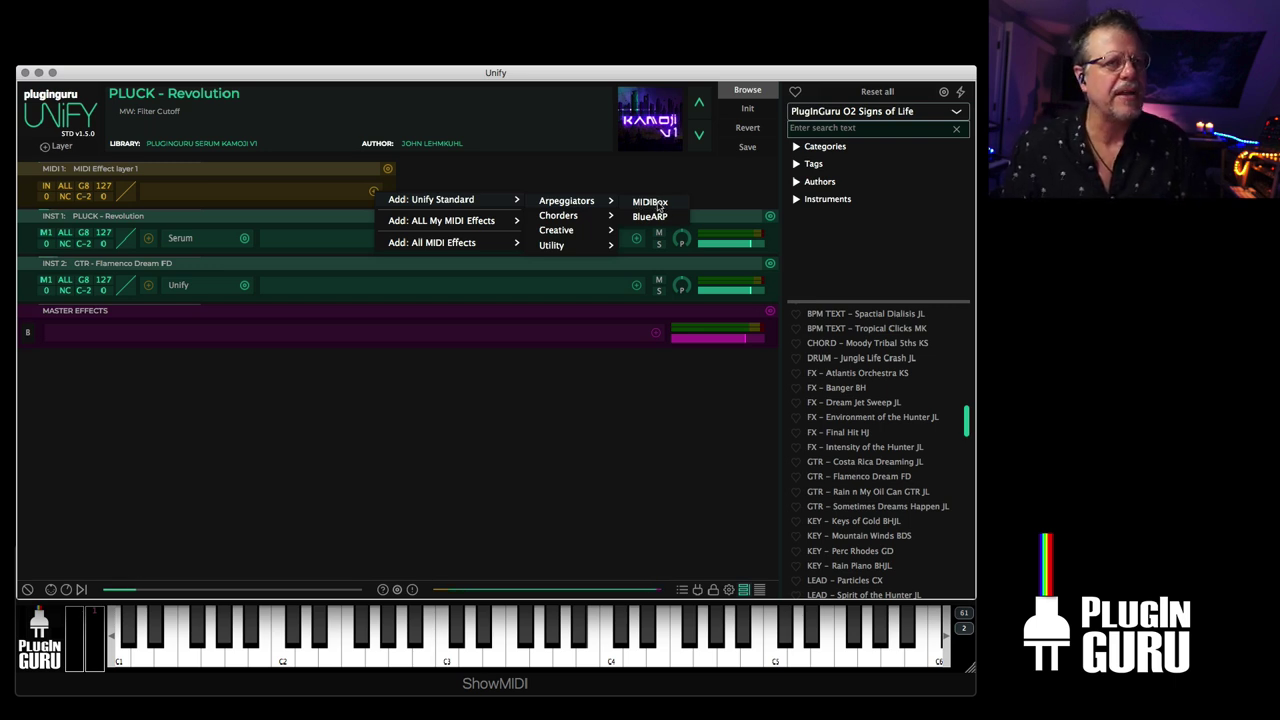
{"action": "left_click", "coordinate": [650, 217]}
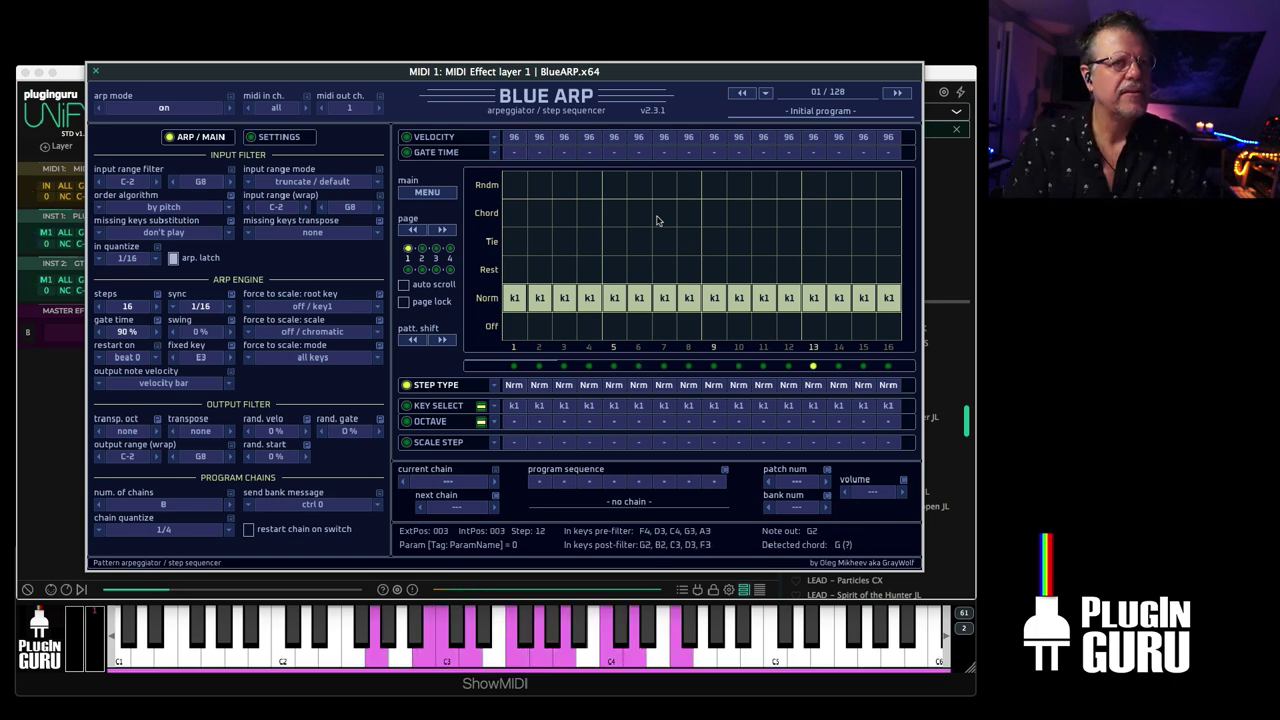
- Show BlueARP's key-select lanes and set steps 2–9 to keys k2, k3 and k5
{"action": "left_click", "coordinate": [437, 406]}
{"action": "left_click", "coordinate": [539, 255]}
{"action": "left_click", "coordinate": [564, 231]}
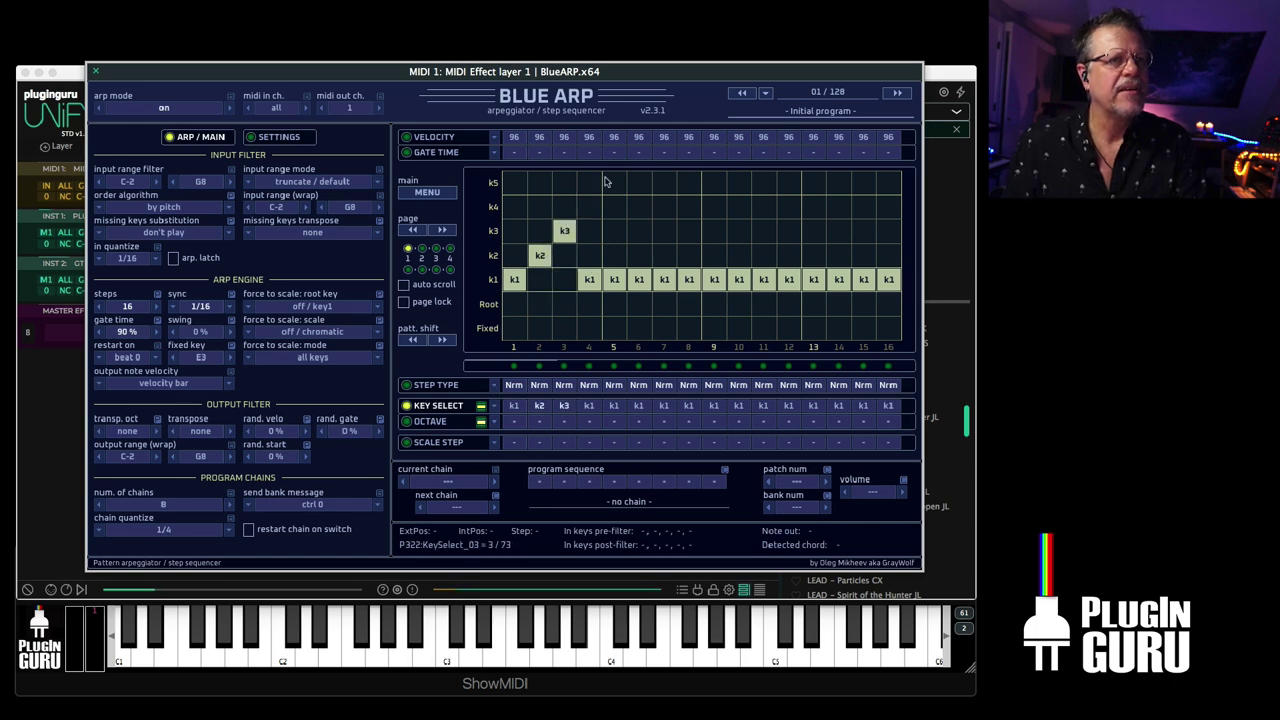
{"action": "left_click", "coordinate": [614, 182]}
{"action": "left_click", "coordinate": [614, 231]}
{"action": "left_click", "coordinate": [639, 231]}
{"action": "left_click", "coordinate": [689, 182]}
{"action": "left_click", "coordinate": [714, 207]}
{"action": "left_click", "coordinate": [714, 231]}
- Set steps 10–16 to k3, k3, k5, k5, k4, k3, k2 and move the BlueARP window aside
{"action": "left_click", "coordinate": [739, 231]}
{"action": "left_click", "coordinate": [764, 231]}
{"action": "left_click", "coordinate": [789, 183]}
{"action": "left_click", "coordinate": [814, 183]}
{"action": "left_click", "coordinate": [839, 207]}
{"action": "left_click", "coordinate": [864, 231]}
{"action": "left_click", "coordinate": [888, 255]}
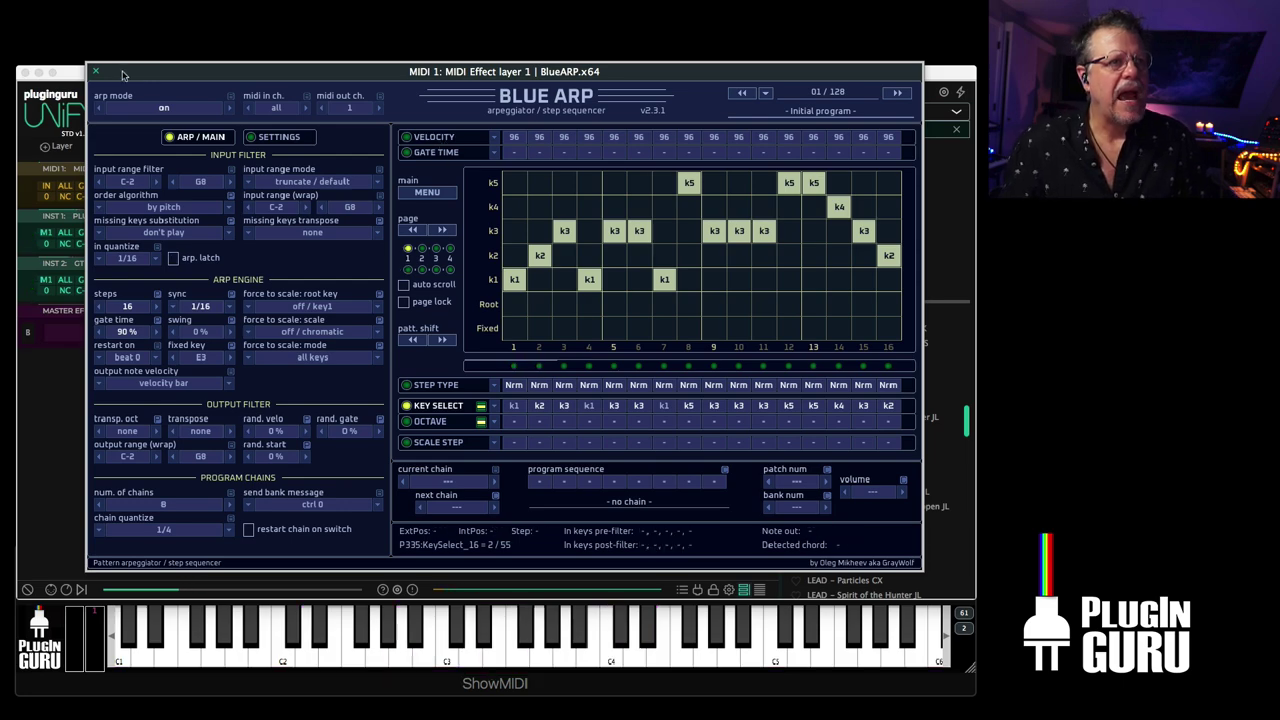
{"action": "left_click_drag", "start_coordinate": [150, 72], "coordinate": [259, 306]}
- Return to Unify, then bring the BlueARP editor forward and close it
{"action": "left_click", "coordinate": [259, 306]}
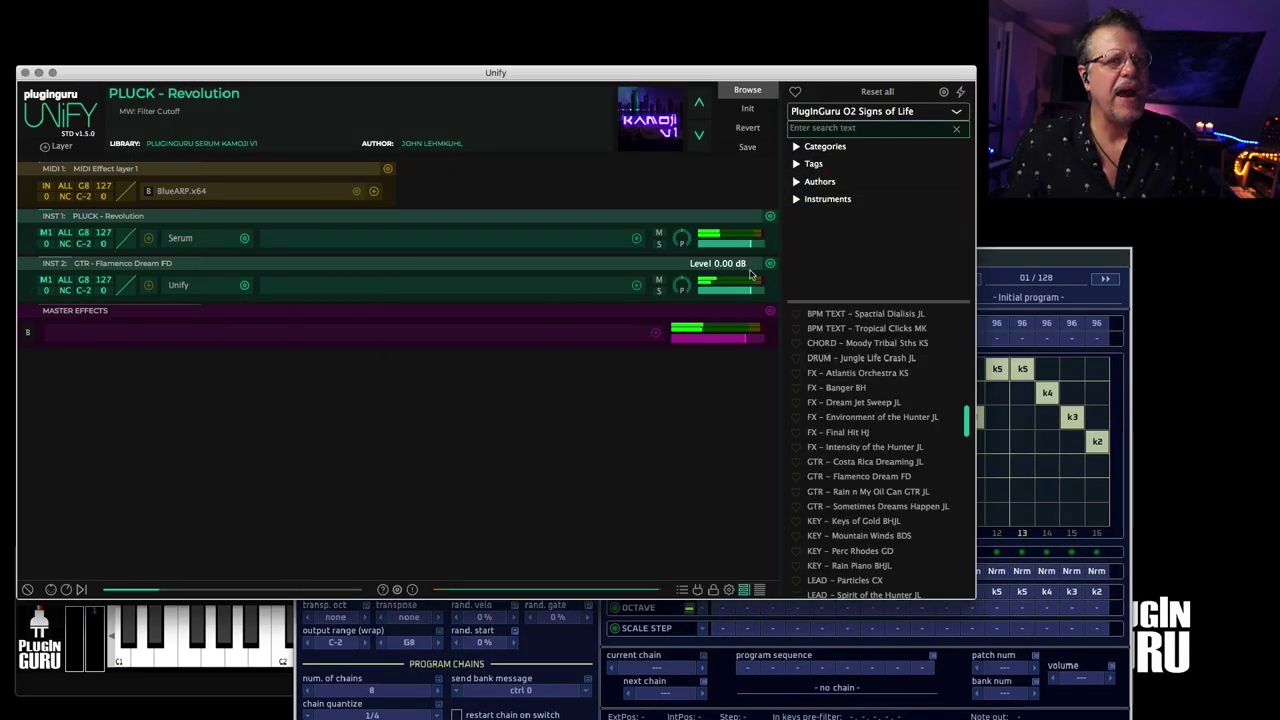
{"action": "mouse_move", "coordinate": [741, 246]}
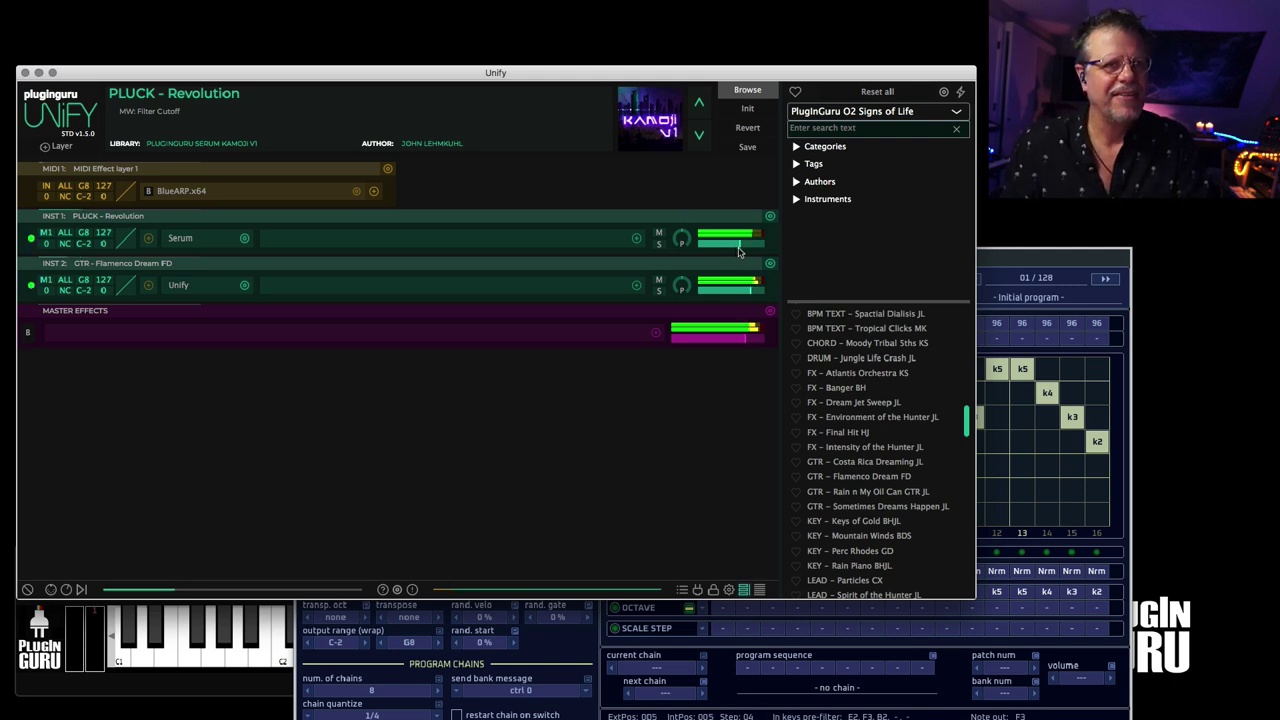
{"action": "scroll", "coordinate": [739, 250], "scroll_direction": "down", "scroll_amount": 1}
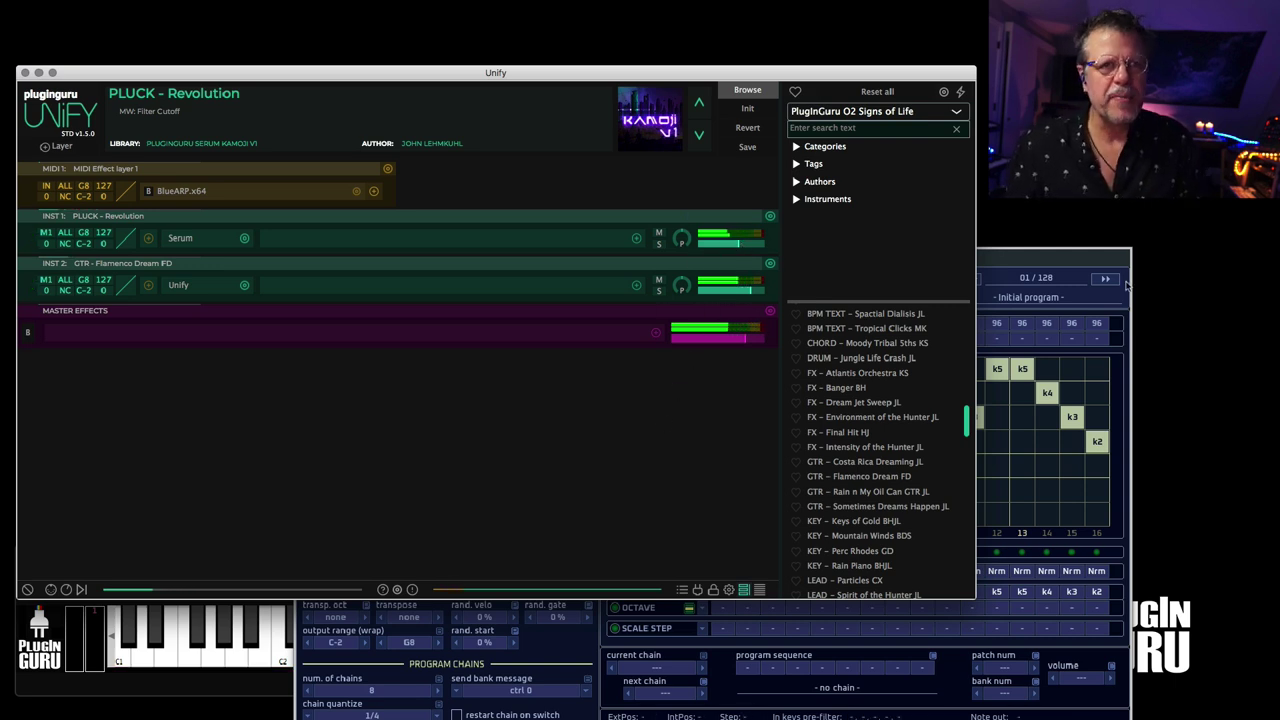
{"action": "left_click", "coordinate": [1064, 260]}
{"action": "left_click", "coordinate": [304, 257]}
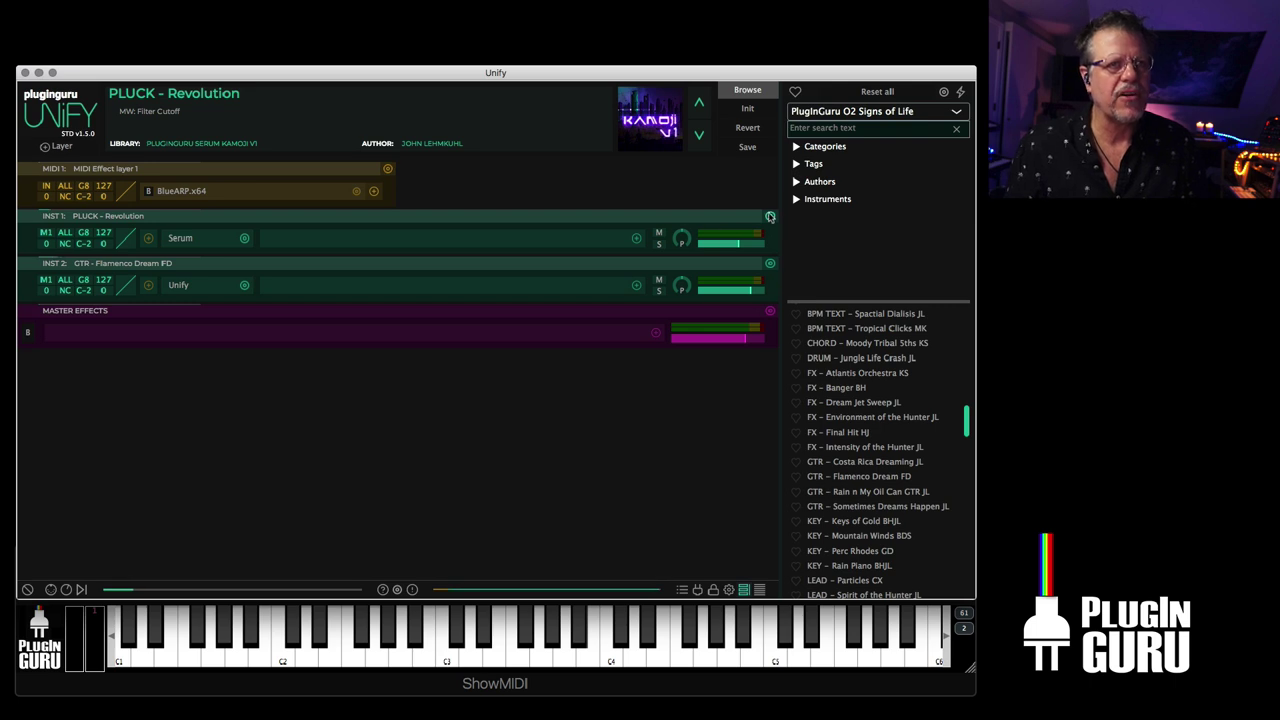
- Delete the MIDI Effect and Flamenco guitar layers and load BlueARP onto INST 1
{"action": "left_click", "coordinate": [389, 169]}
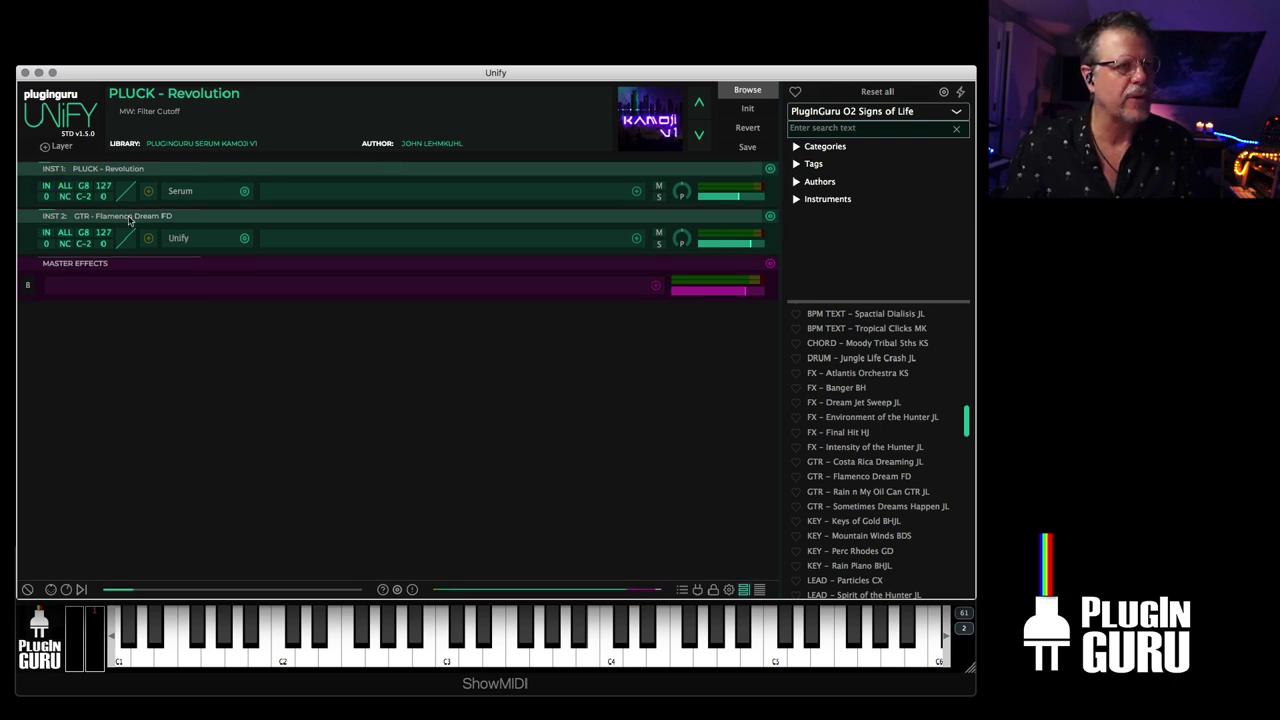
{"action": "left_click", "coordinate": [770, 216]}
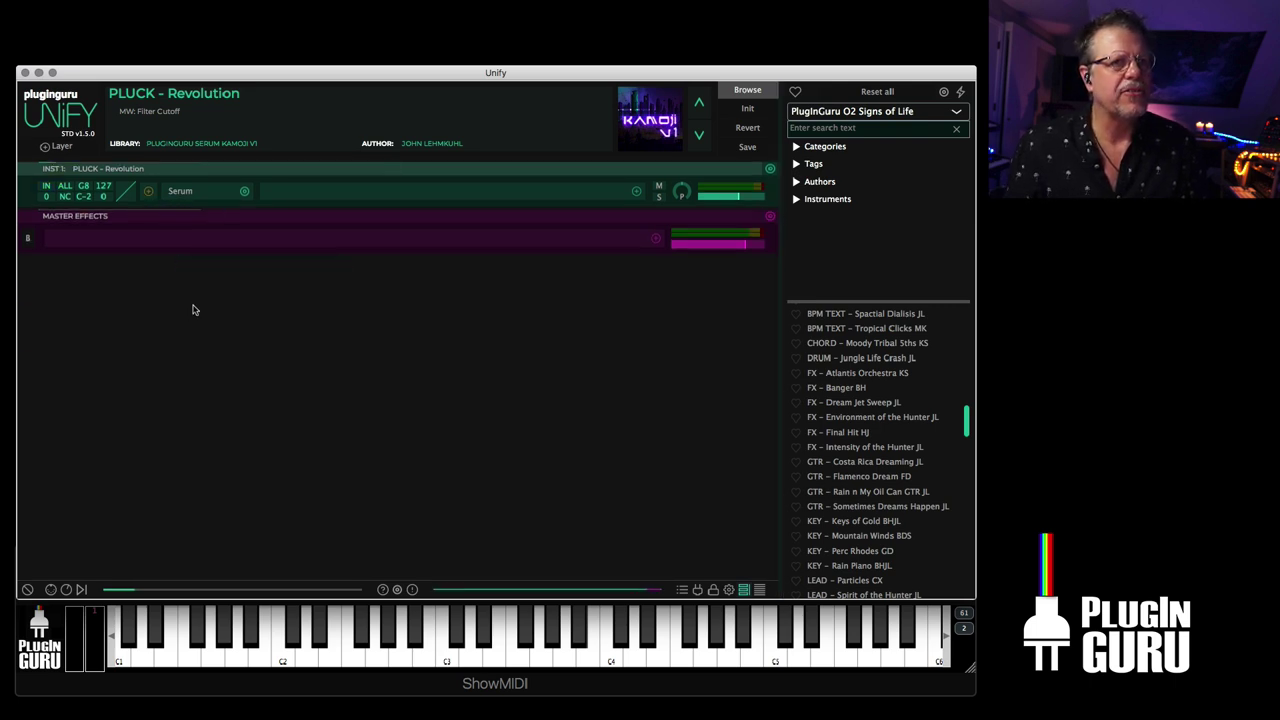
{"action": "left_click", "coordinate": [150, 193]}
{"action": "mouse_move", "coordinate": [230, 202]}
{"action": "mouse_move", "coordinate": [345, 204]}
{"action": "left_click", "coordinate": [426, 220]}
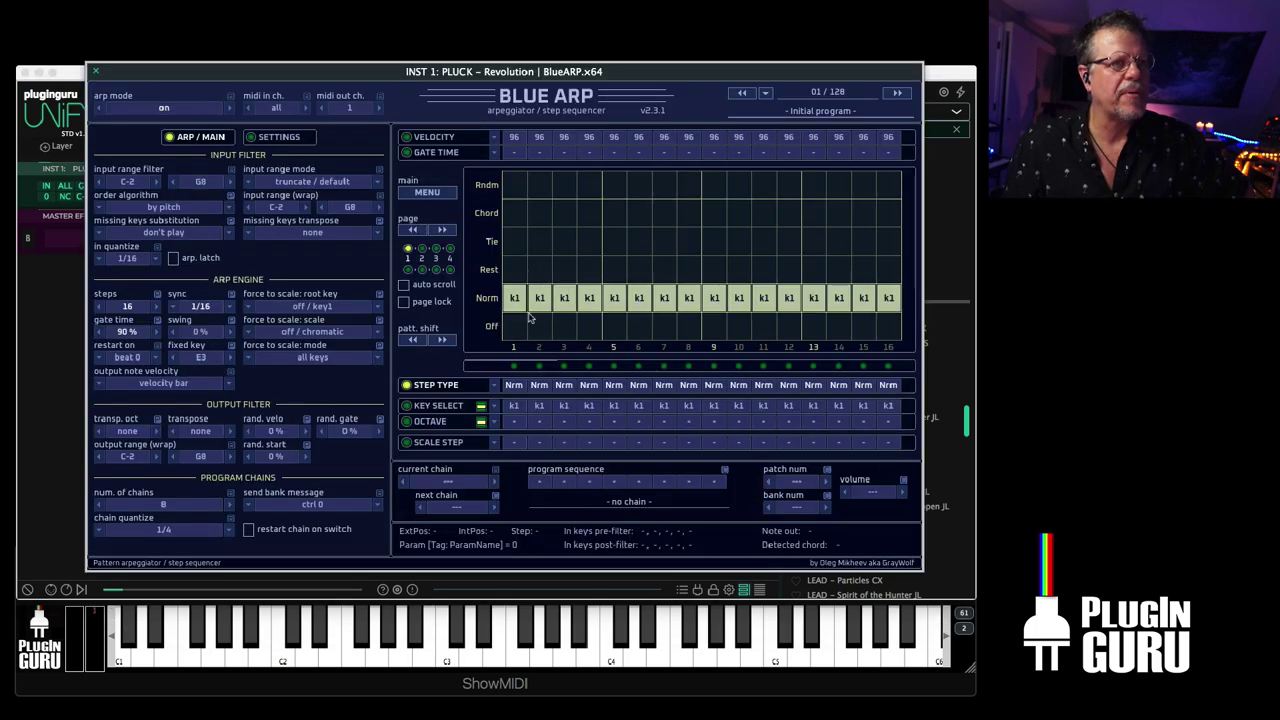
- Draw a k1–k5 key pattern in BlueARP and step through five arpeggiator presets
{"action": "left_click", "coordinate": [438, 405]}
{"action": "mouse_move", "coordinate": [540, 231]}
{"action": "left_mouse_down"}
{"action": "mouse_move", "coordinate": [690, 207]}
{"action": "mouse_move", "coordinate": [837, 215]}
{"action": "mouse_move", "coordinate": [886, 240]}
{"action": "left_mouse_up"}
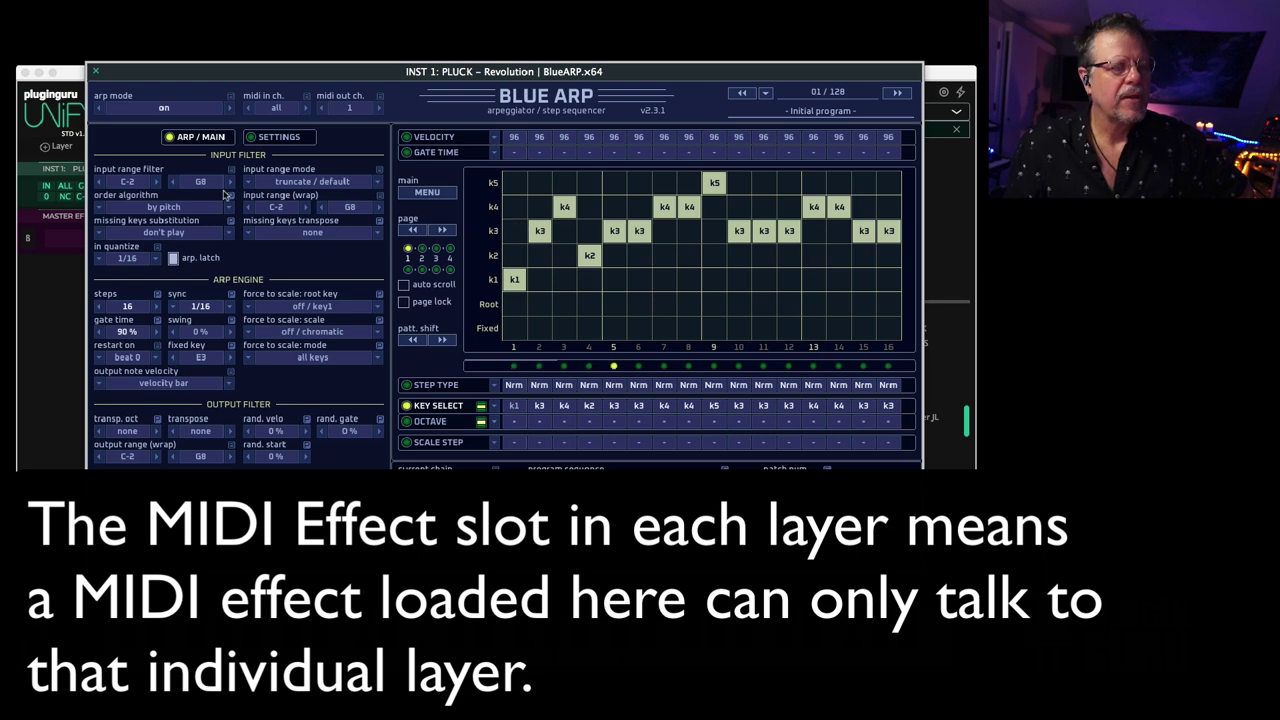
{"action": "left_click", "coordinate": [898, 93]}
{"action": "left_click", "coordinate": [898, 93]}
{"action": "left_click", "coordinate": [898, 93]}
{"action": "left_click", "coordinate": [898, 93]}
{"action": "left_click", "coordinate": [898, 93]}
{"action": "left_click", "coordinate": [898, 93]}
{"action": "left_click", "coordinate": [898, 93]}
{"action": "left_click", "coordinate": [898, 93]}
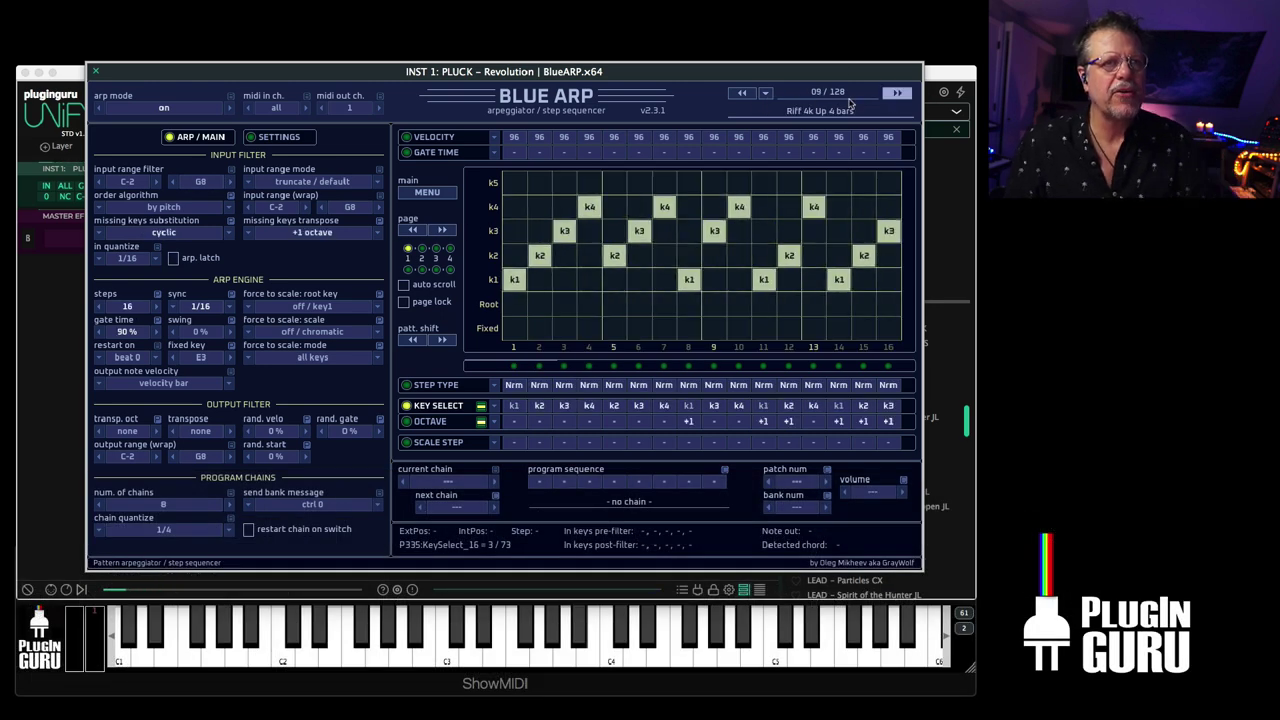
- Load preset 22 Chr Dance with me var3, advance to Arp 3k SSaw 01 (Rammstein), and close the editor
{"action": "left_click", "coordinate": [765, 93]}
{"action": "mouse_move", "coordinate": [800, 122]}
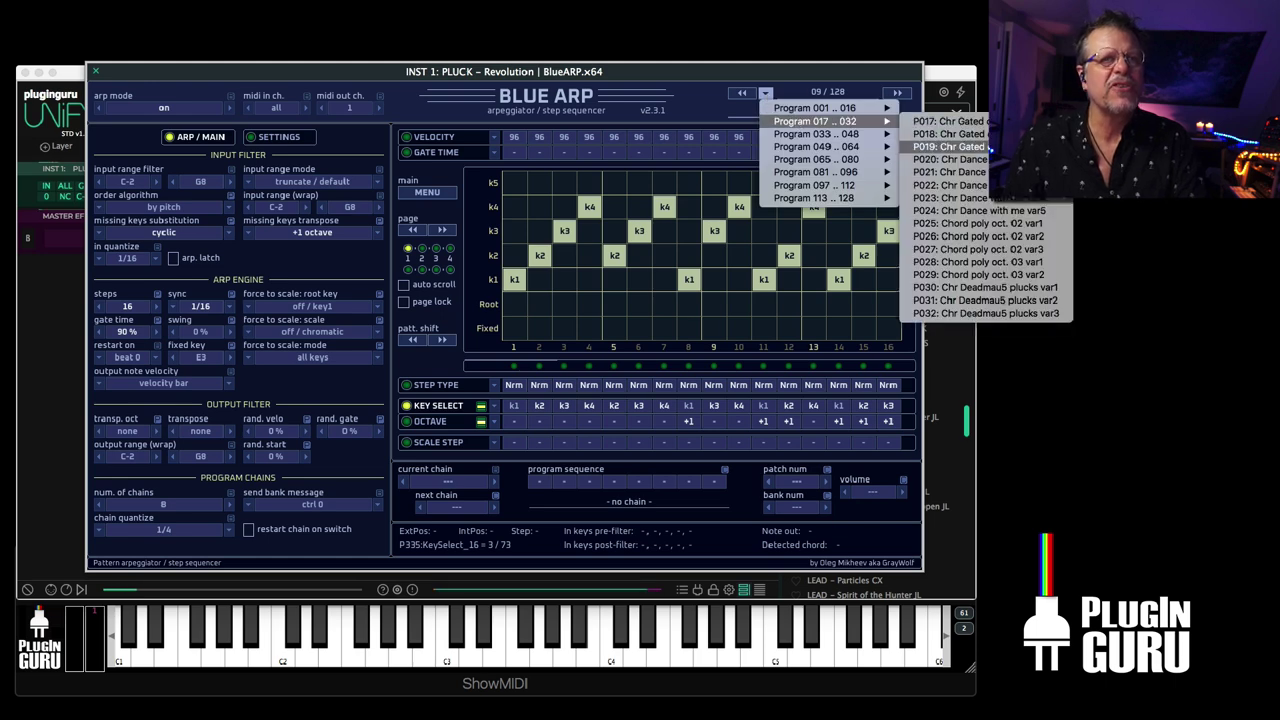
{"action": "left_click", "coordinate": [930, 185]}
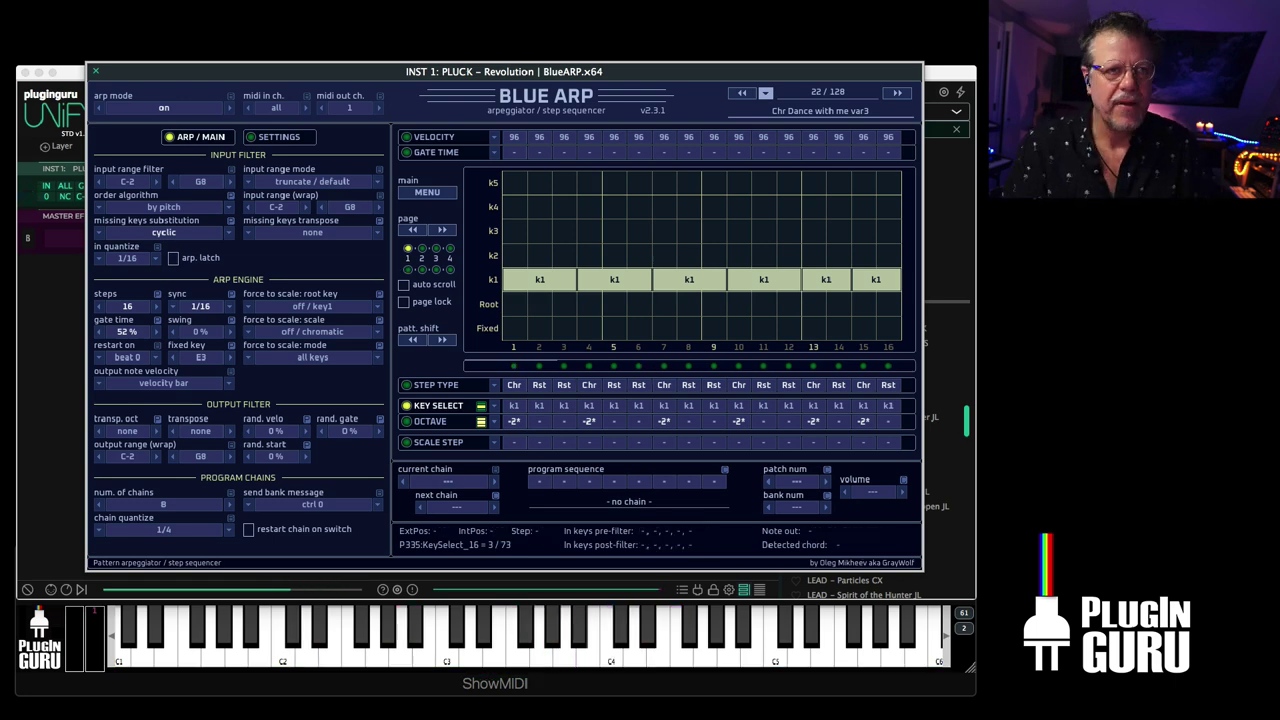
{"action": "left_click", "coordinate": [897, 93]}
{"action": "left_click", "coordinate": [897, 93]}
{"action": "left_click", "coordinate": [897, 93]}
{"action": "left_click", "coordinate": [897, 93]}
{"action": "left_click", "coordinate": [897, 93]}
{"action": "left_click", "coordinate": [897, 93]}
{"action": "left_click", "coordinate": [897, 93]}
{"action": "left_click", "coordinate": [897, 93]}
{"action": "left_click", "coordinate": [897, 93]}
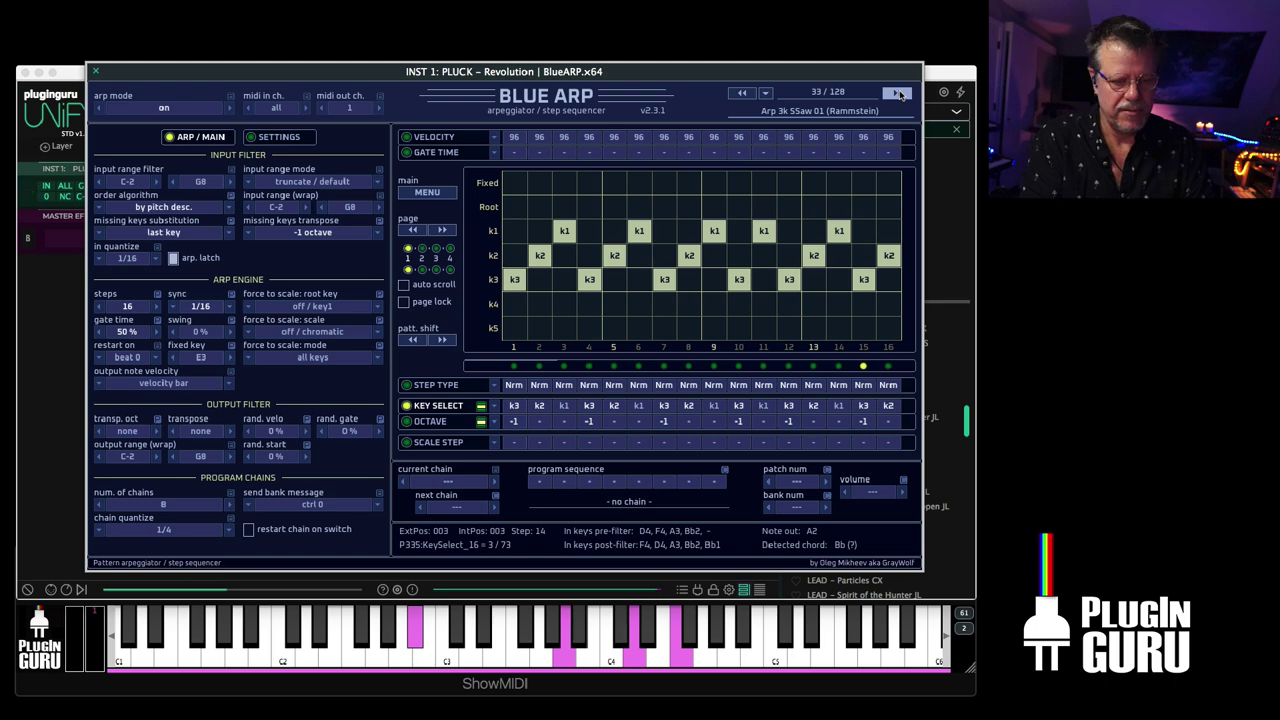
{"action": "key", "text": "super+w"}
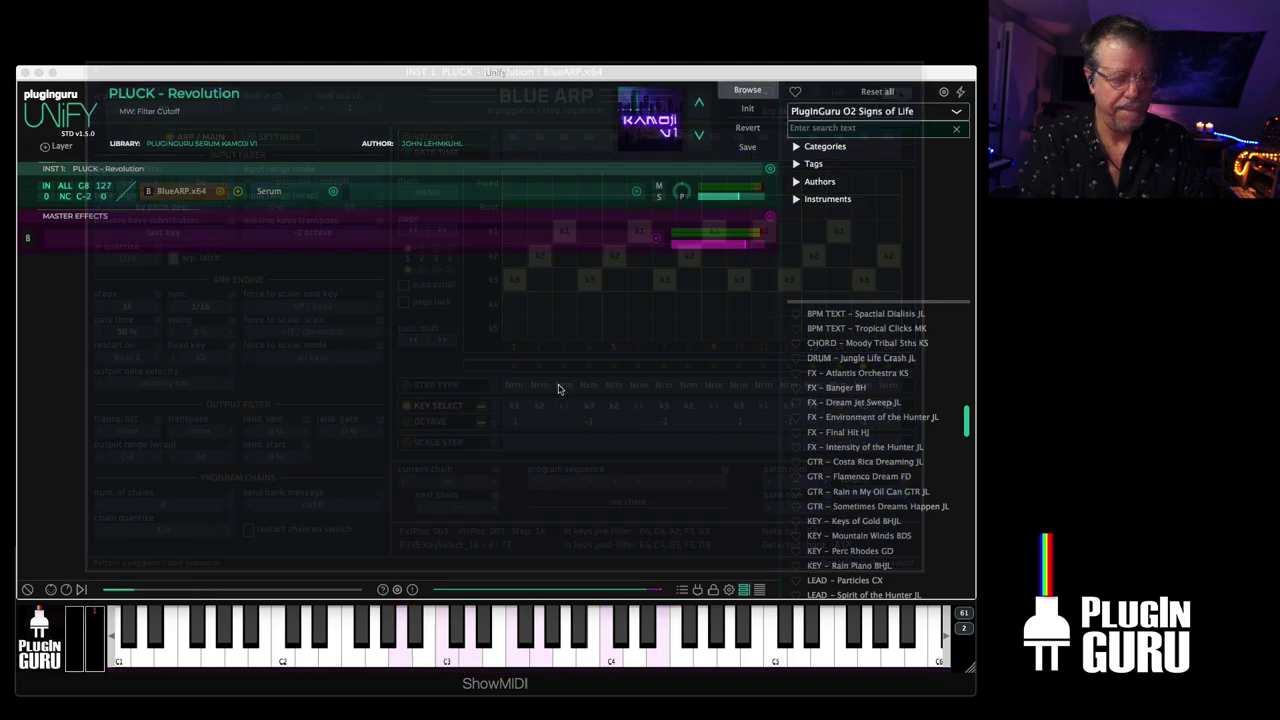
- Swap BlueARP for MIDIBox from Unify Standard > Arpeggiators and close its window
{"action": "right_click", "coordinate": [222, 193]}
{"action": "mouse_move", "coordinate": [325, 206]}
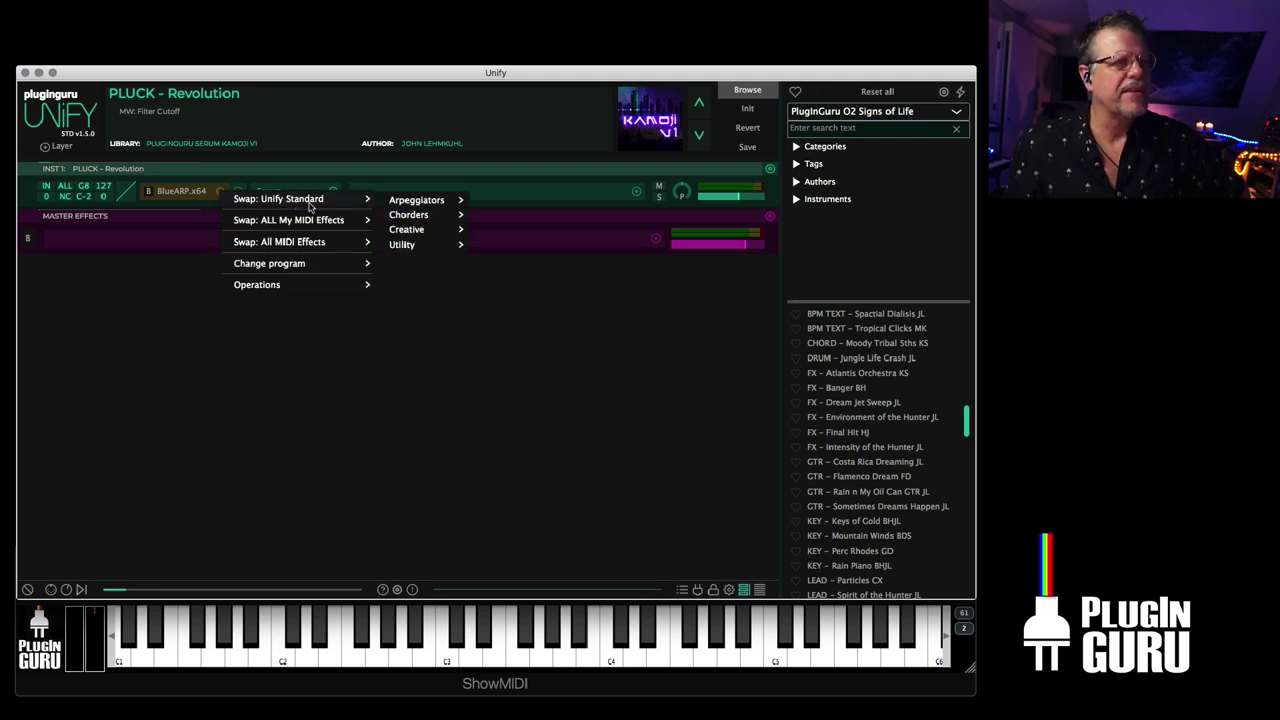
{"action": "mouse_move", "coordinate": [430, 202]}
{"action": "left_click", "coordinate": [501, 202]}
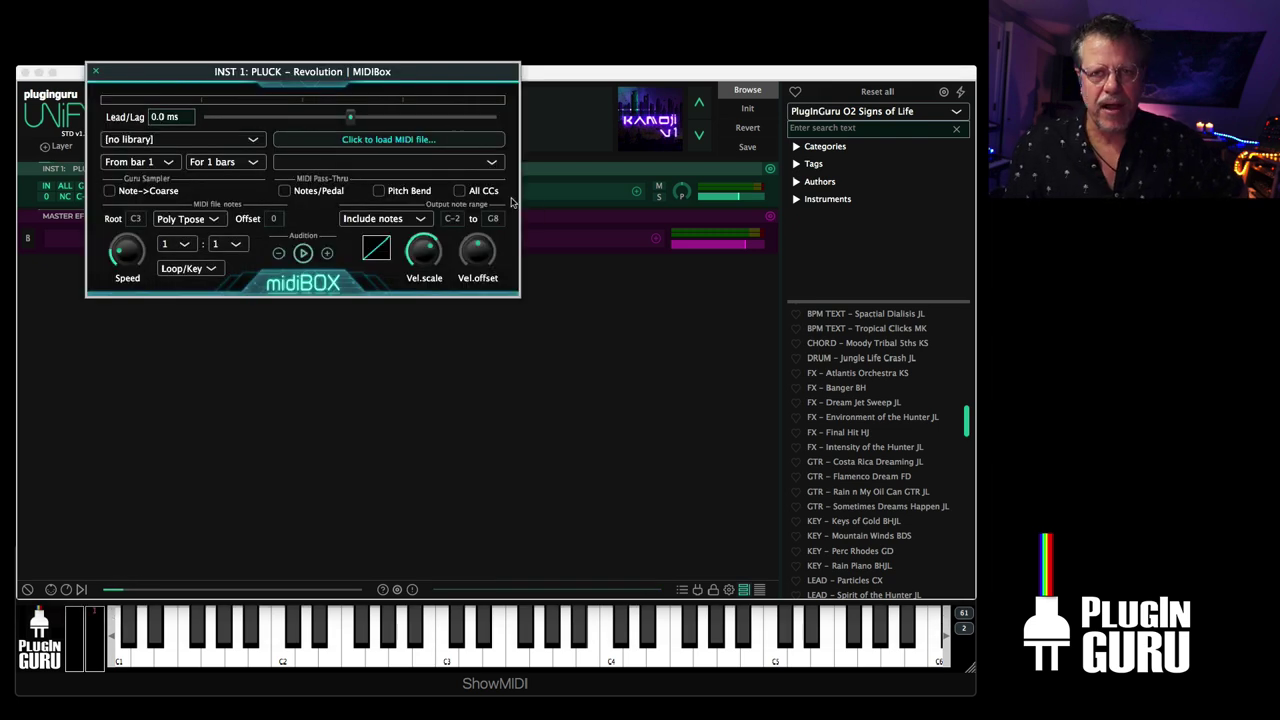
{"action": "left_click", "coordinate": [95, 71]}
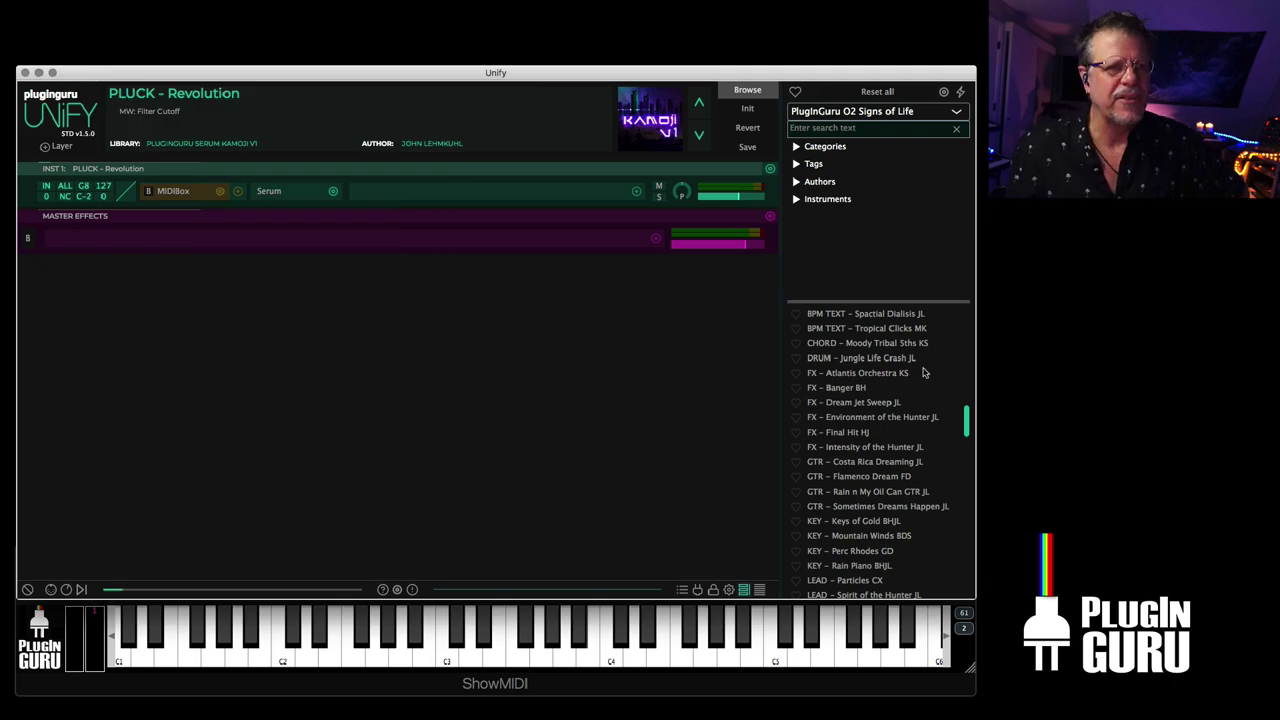
- Load the PLUCK - PluckiTarium JL patch from the patch list
{"action": "left_click", "coordinate": [851, 112]}
{"action": "left_click", "coordinate": [675, 461]}
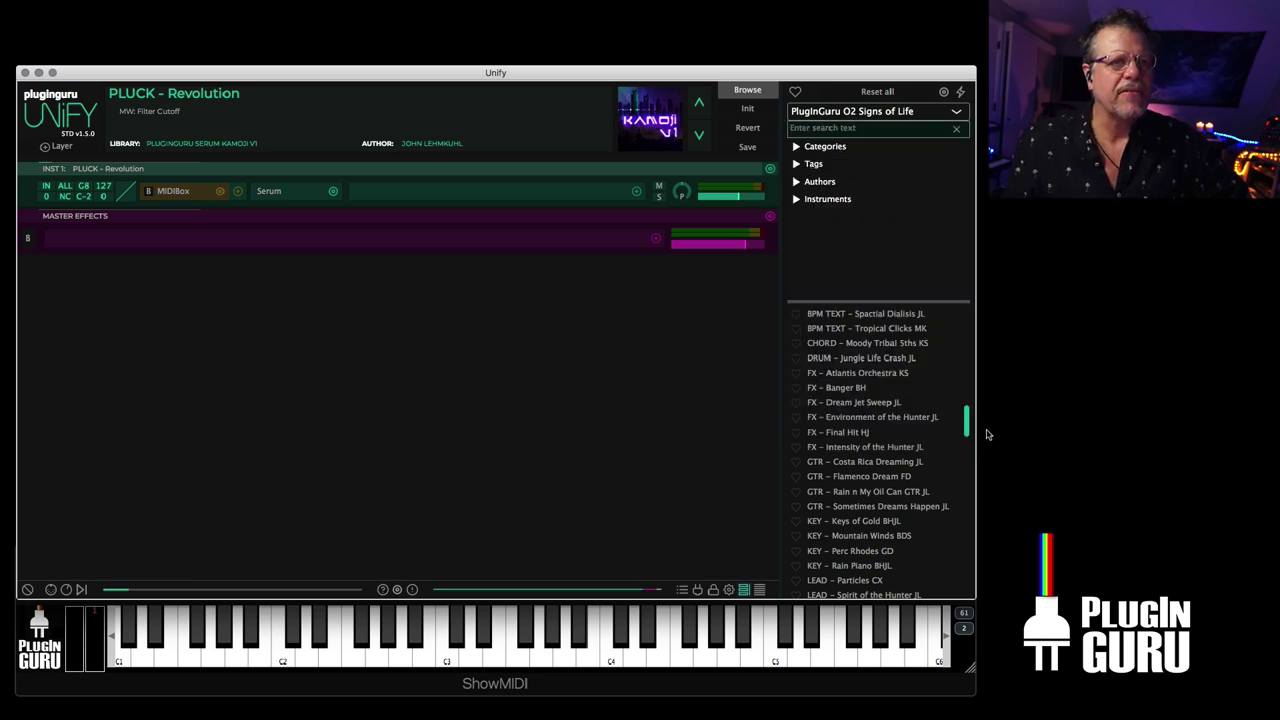
{"action": "left_click_drag", "start_coordinate": [966, 420], "coordinate": [966, 463]}
{"action": "left_click", "coordinate": [873, 434]}
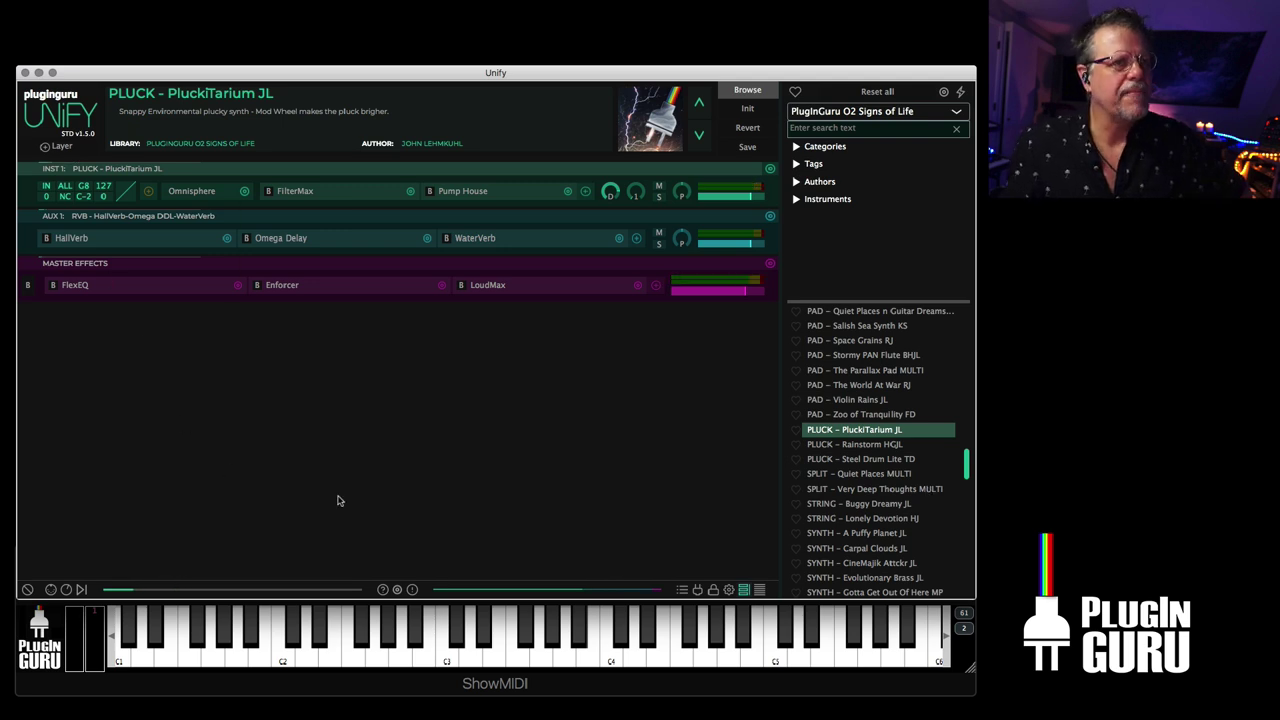
- Add MIDIBox from Unify Standard > Arpeggiators to the PluckiTarium layer's MIDI slot
{"action": "left_click", "coordinate": [148, 190]}
{"action": "mouse_move", "coordinate": [240, 201]}
{"action": "mouse_move", "coordinate": [340, 203]}
{"action": "left_click", "coordinate": [425, 204]}
- Load PolyChords 3.mid from the Unify Standard Library's Melodic PolyChord folder into MIDIBox
{"action": "left_click", "coordinate": [205, 140]}
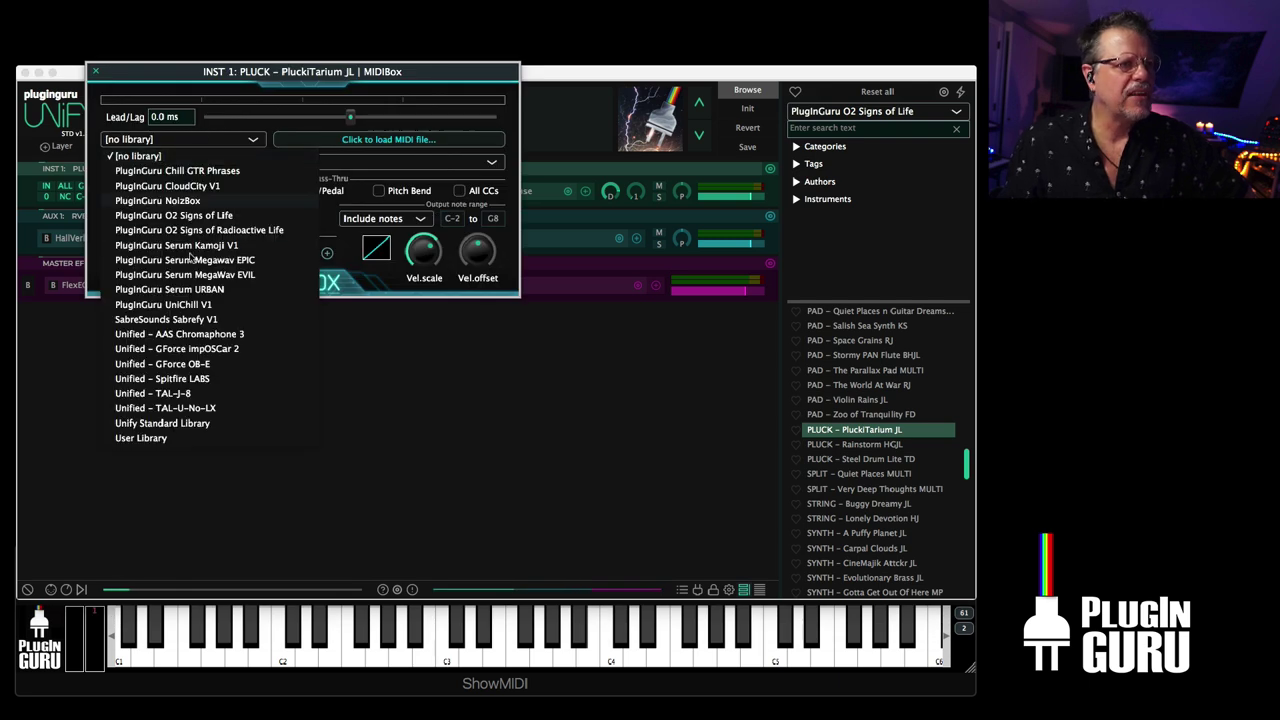
{"action": "left_click", "coordinate": [168, 424]}
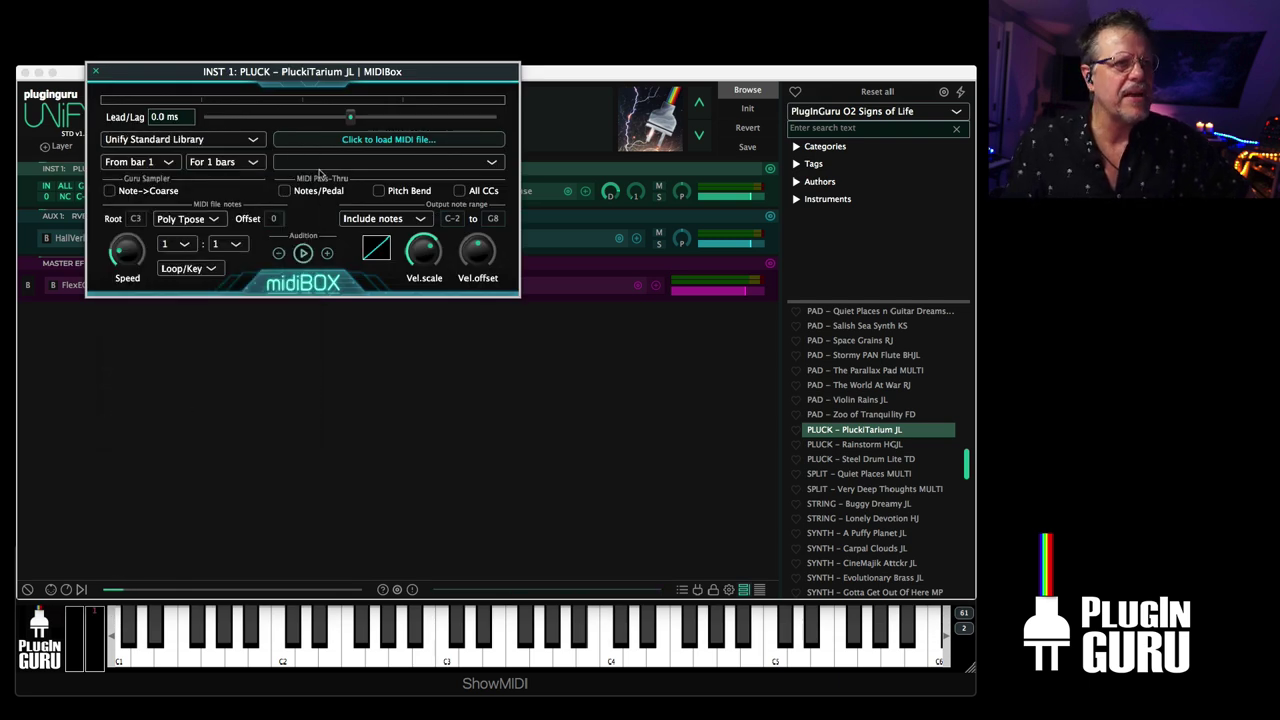
{"action": "left_click", "coordinate": [388, 139]}
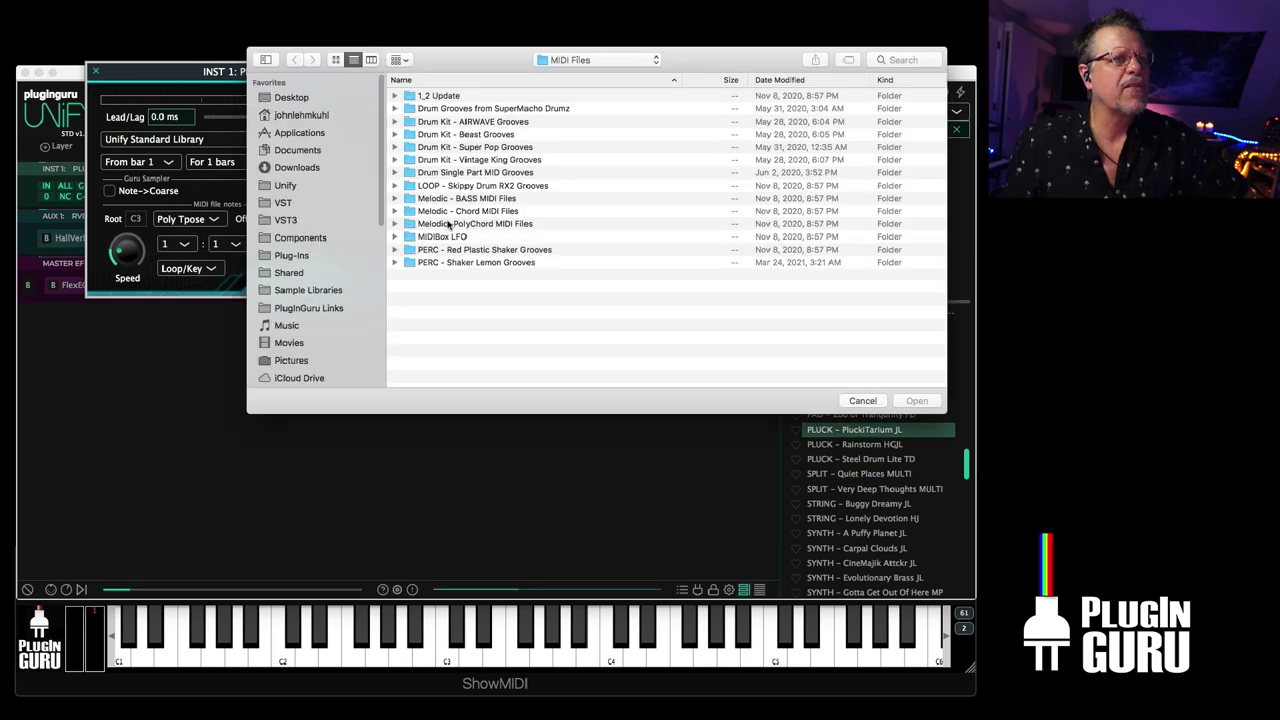
{"action": "double_click", "coordinate": [485, 224]}
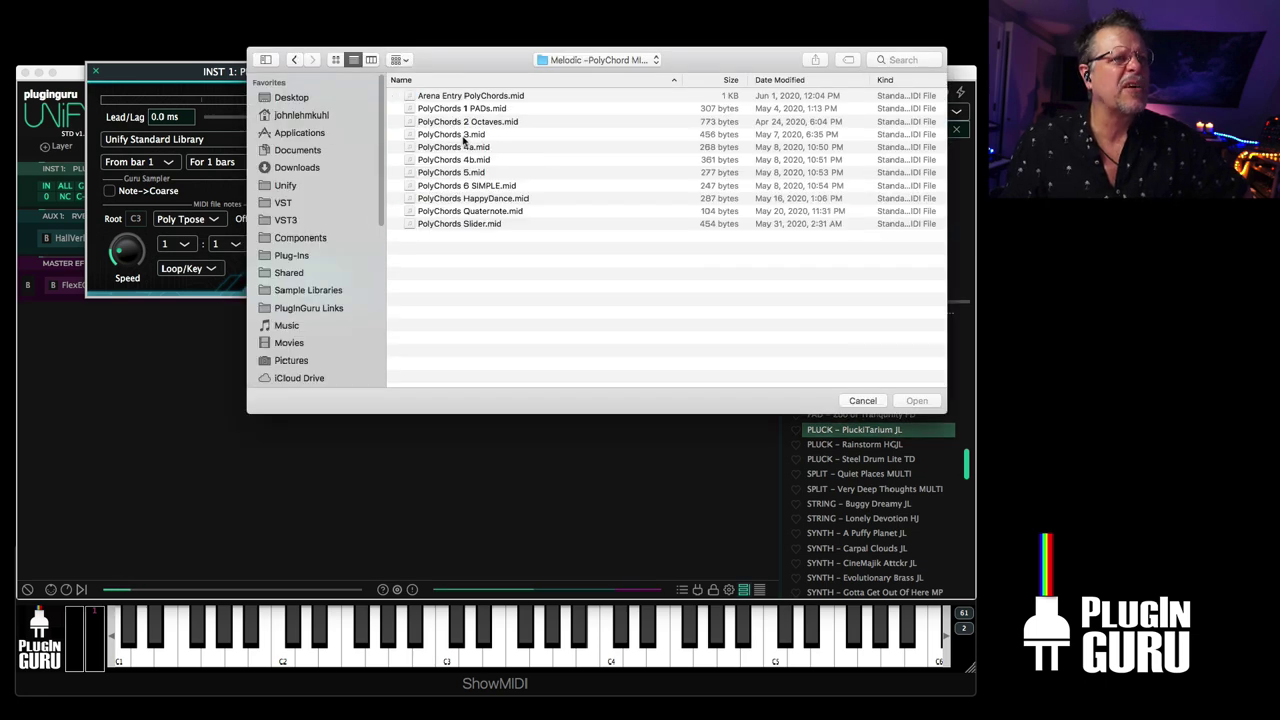
{"action": "double_click", "coordinate": [460, 135]}
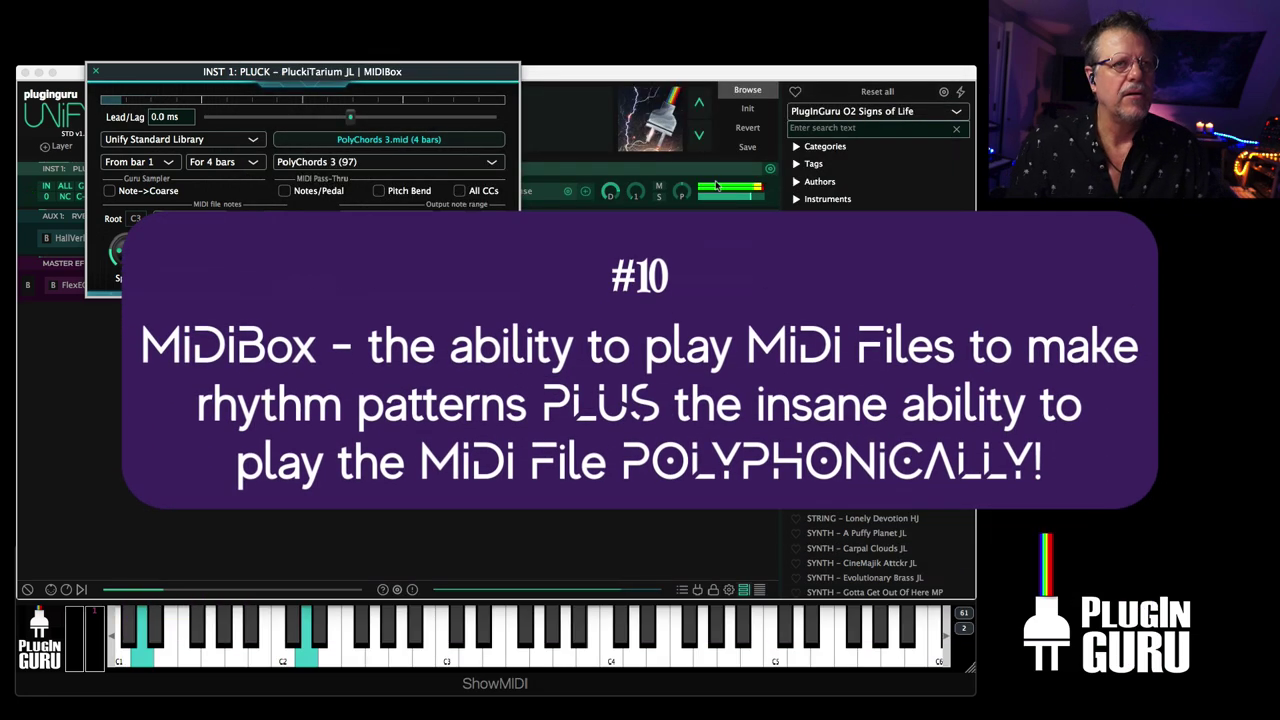
{"action": "left_click", "coordinate": [742, 201]}
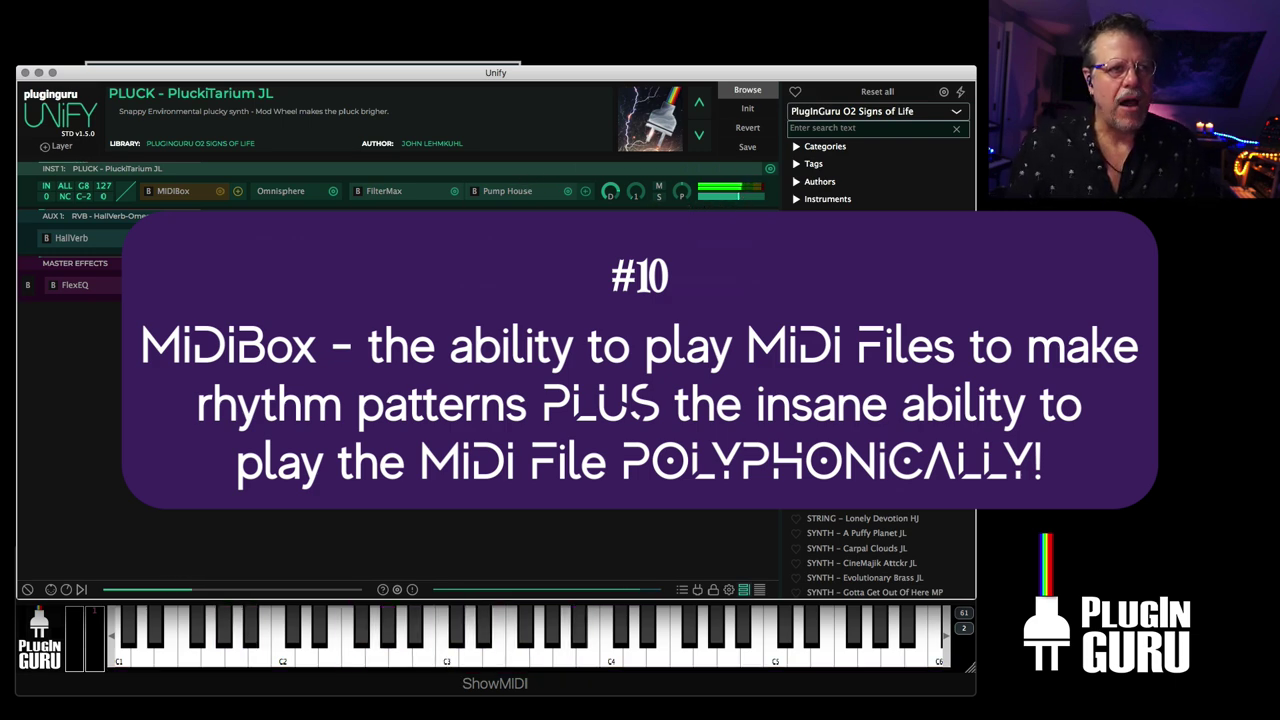
{"action": "left_click", "coordinate": [185, 199]}
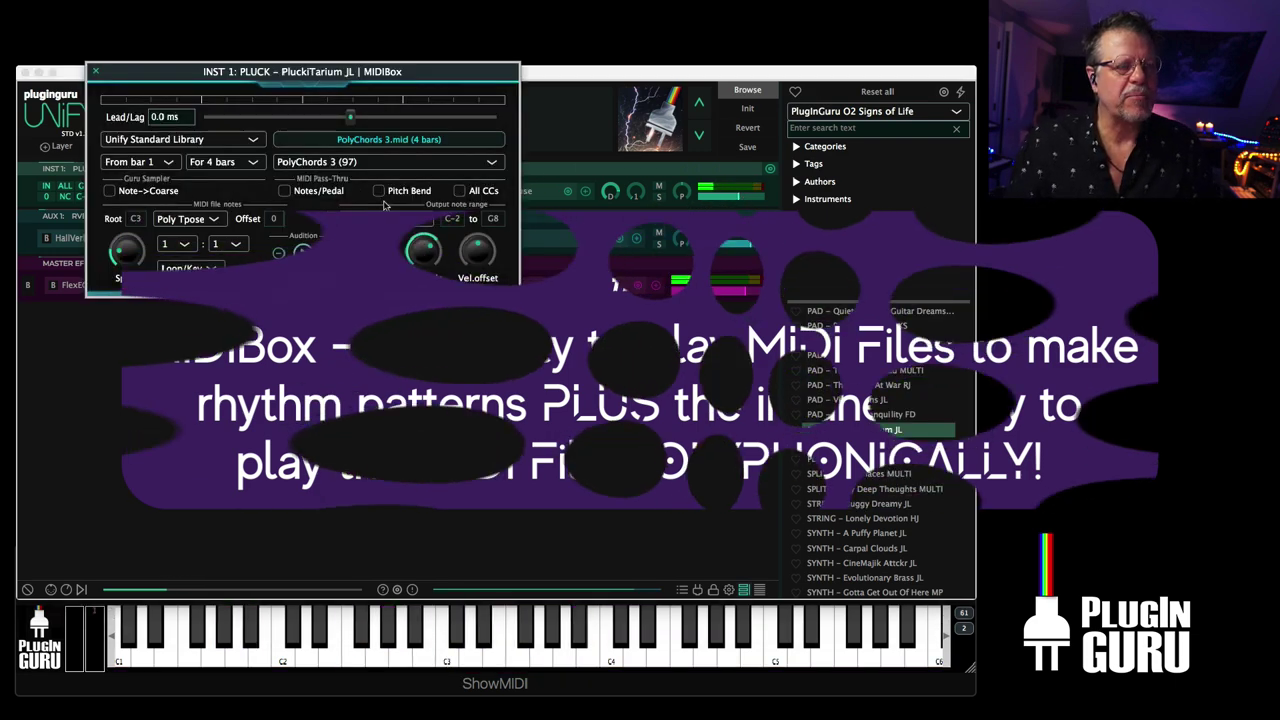
{"action": "left_click", "coordinate": [197, 222]}
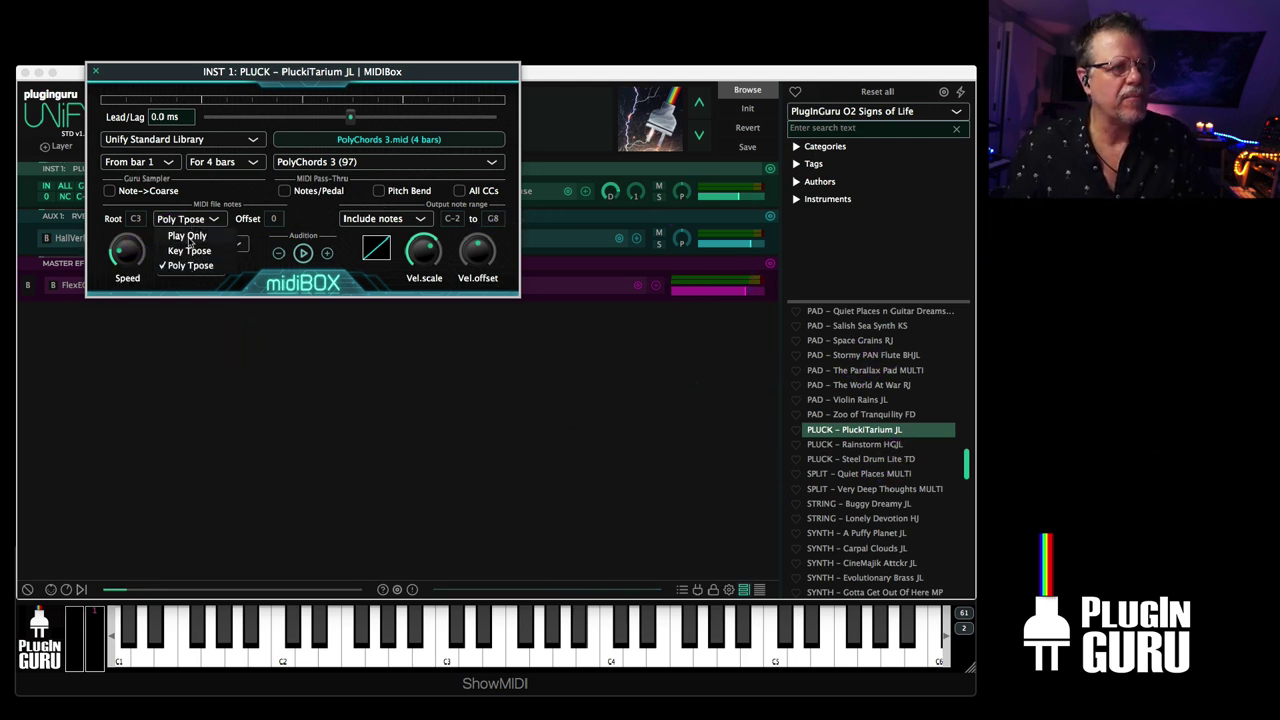
{"action": "left_click", "coordinate": [187, 236]}
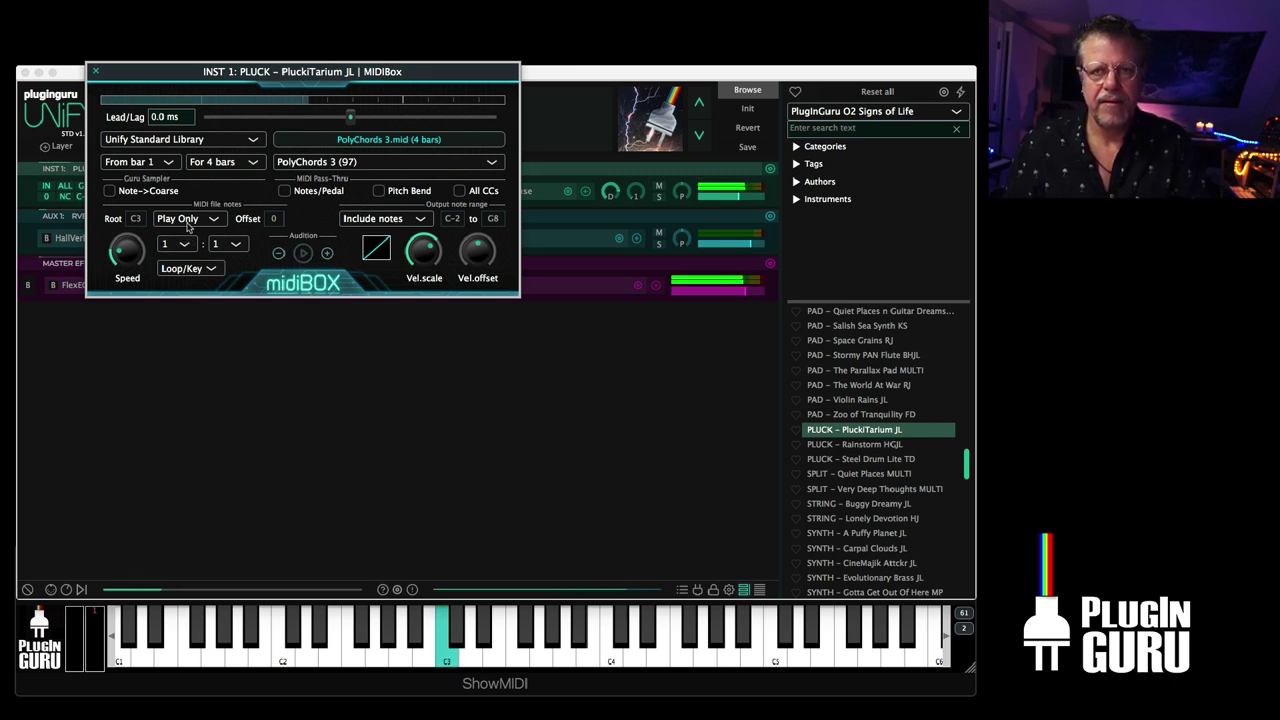
{"action": "left_click", "coordinate": [184, 225]}
{"action": "left_click", "coordinate": [181, 250]}
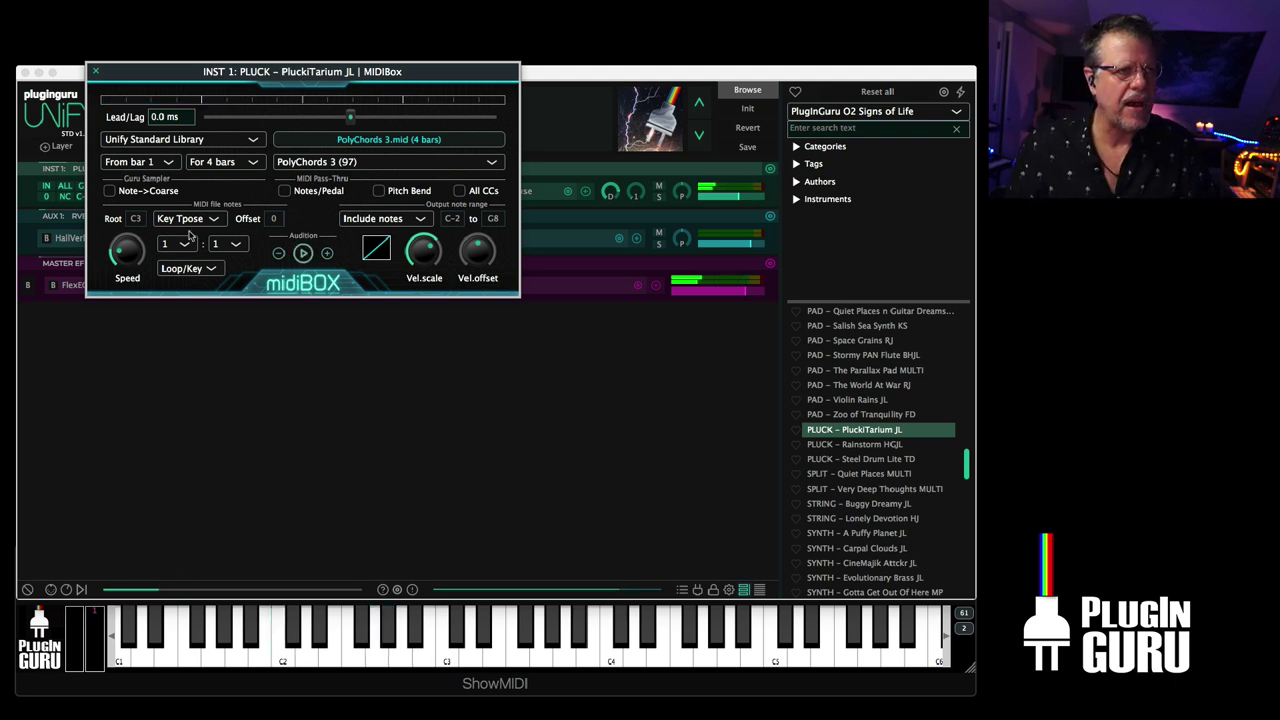
{"action": "left_click", "coordinate": [192, 220]}
{"action": "left_click", "coordinate": [192, 265]}
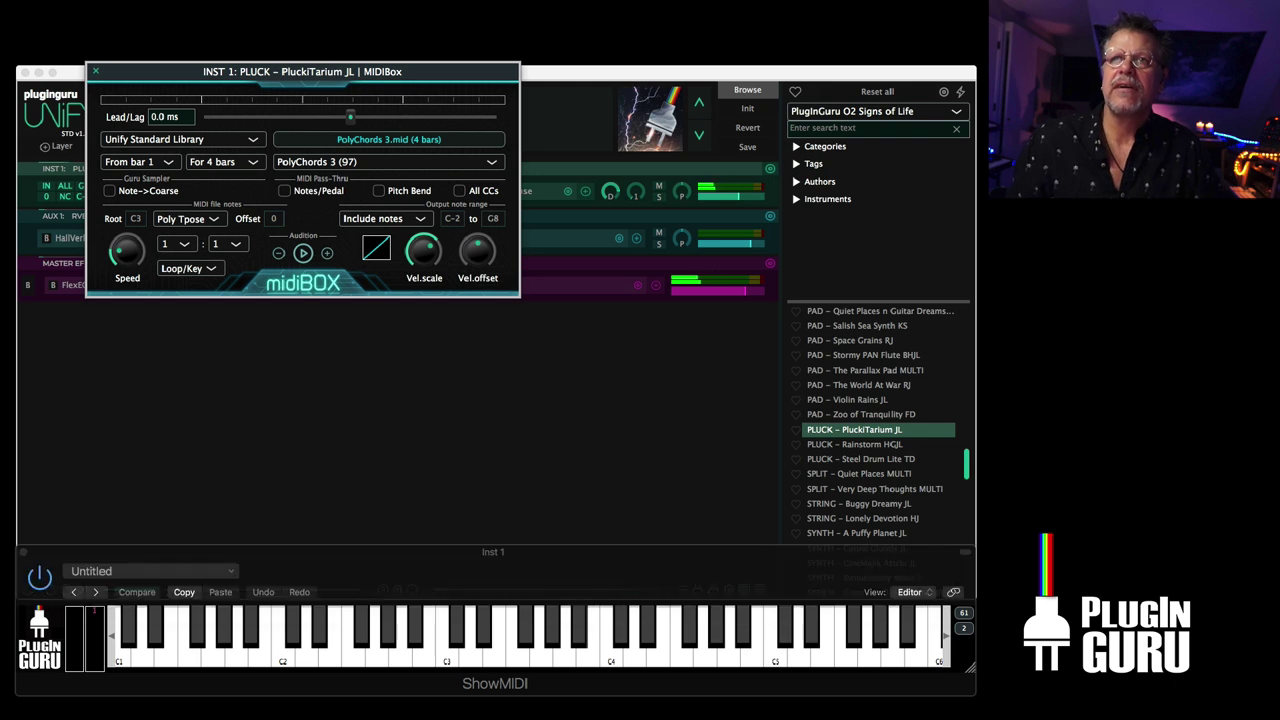
- Close MIDIBox and swap its MIDI file for Fun Jam.mid from the desktop
{"action": "left_click", "coordinate": [96, 71]}
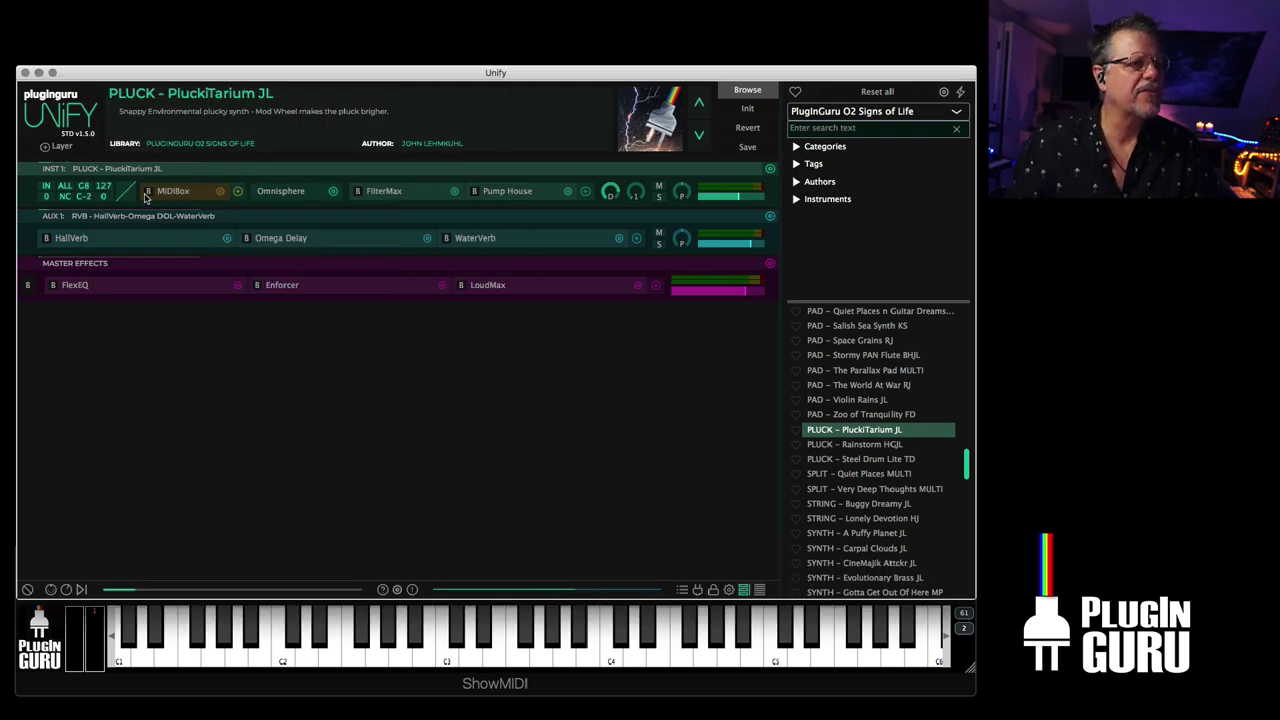
{"action": "left_click", "coordinate": [148, 191]}
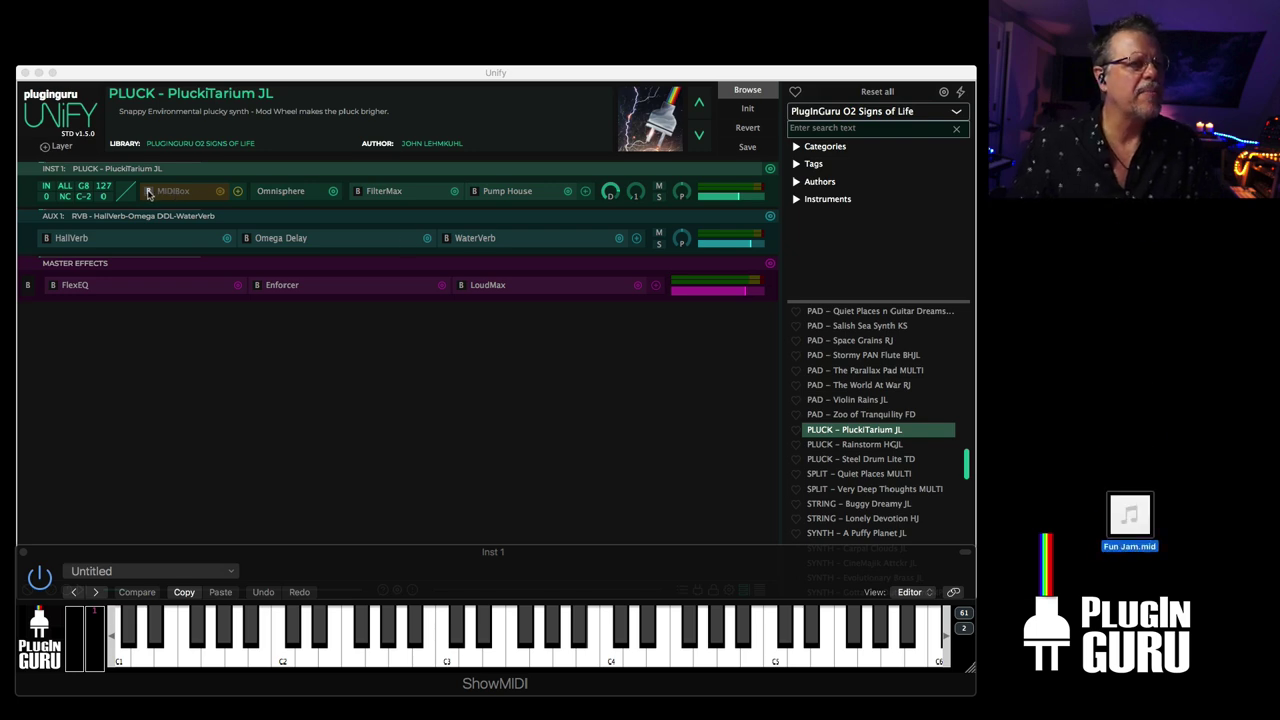
{"action": "left_click", "coordinate": [147, 193]}
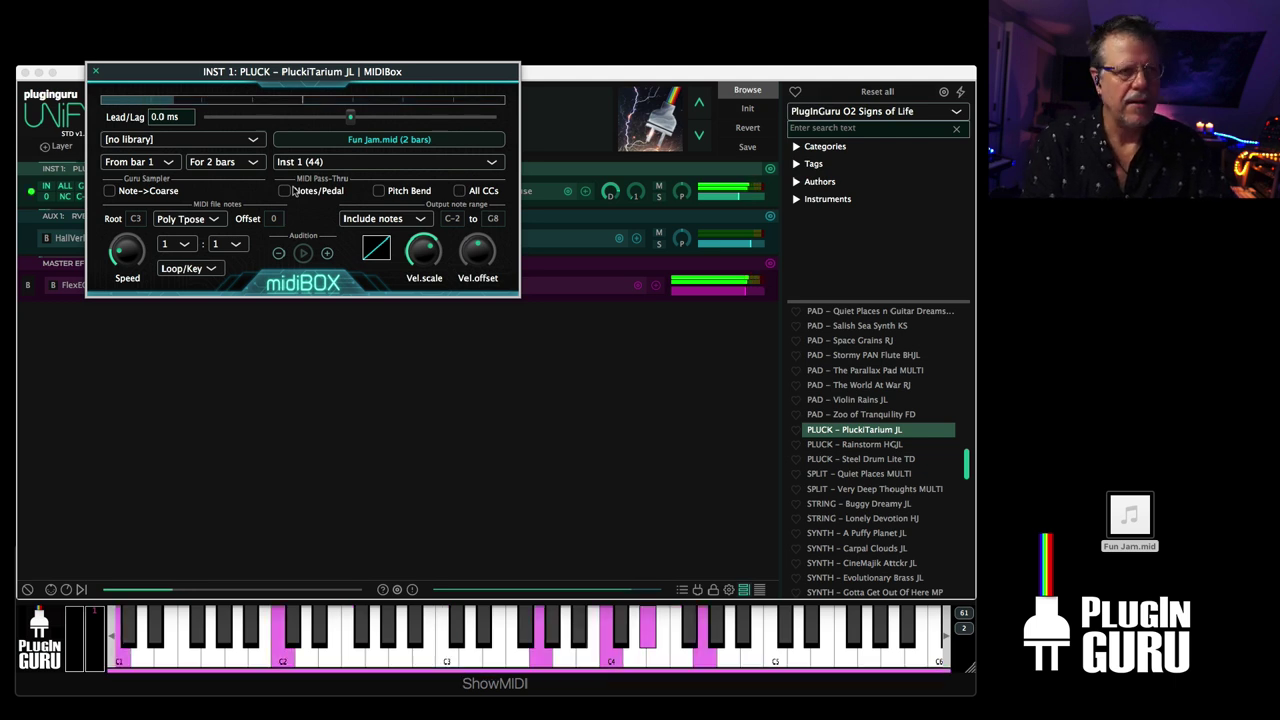
- Stop the Fun Jam playback and close the MIDIBox editor
{"action": "key", "text": "space"}
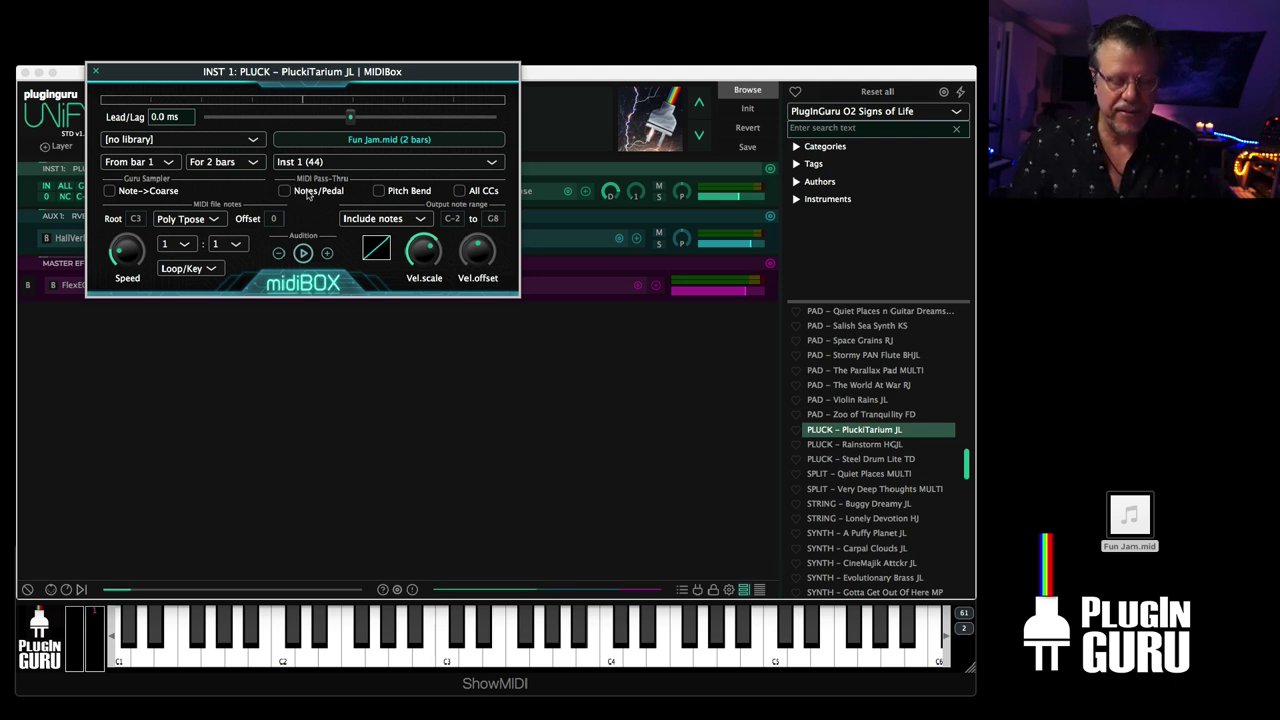
{"action": "left_click", "coordinate": [96, 71]}
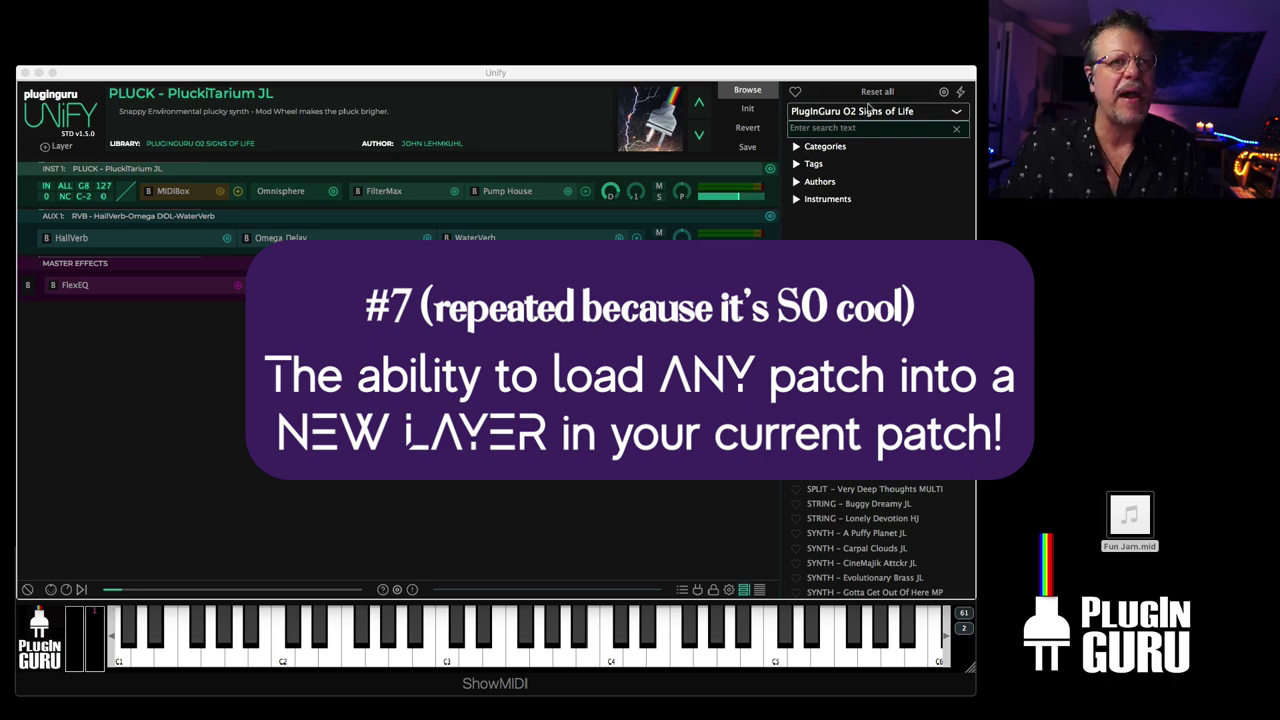
- Switch to the Unify Standard Library and load KEY - Acoustic Church Steinway V2
{"action": "left_click", "coordinate": [868, 113]}
{"action": "left_click", "coordinate": [866, 425]}
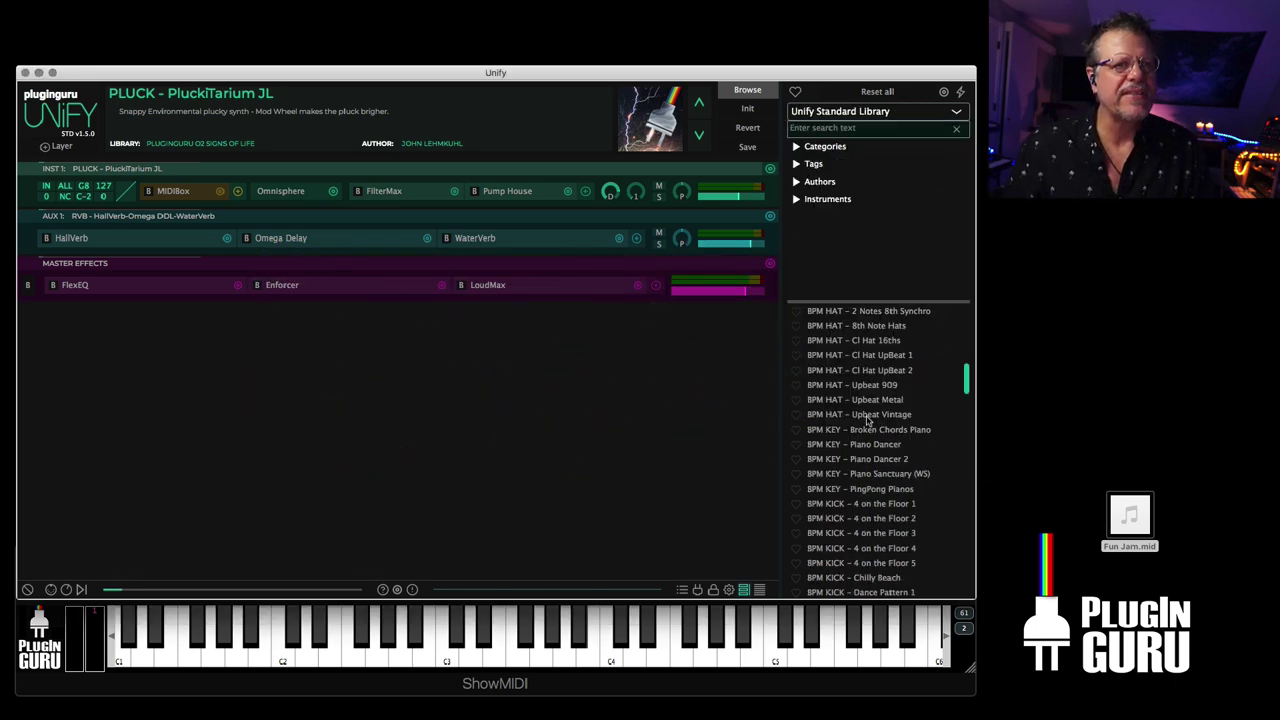
{"action": "left_click_drag", "start_coordinate": [966, 393], "coordinate": [962, 466]}
{"action": "scroll", "coordinate": [888, 424], "scroll_direction": "up", "scroll_amount": 4}
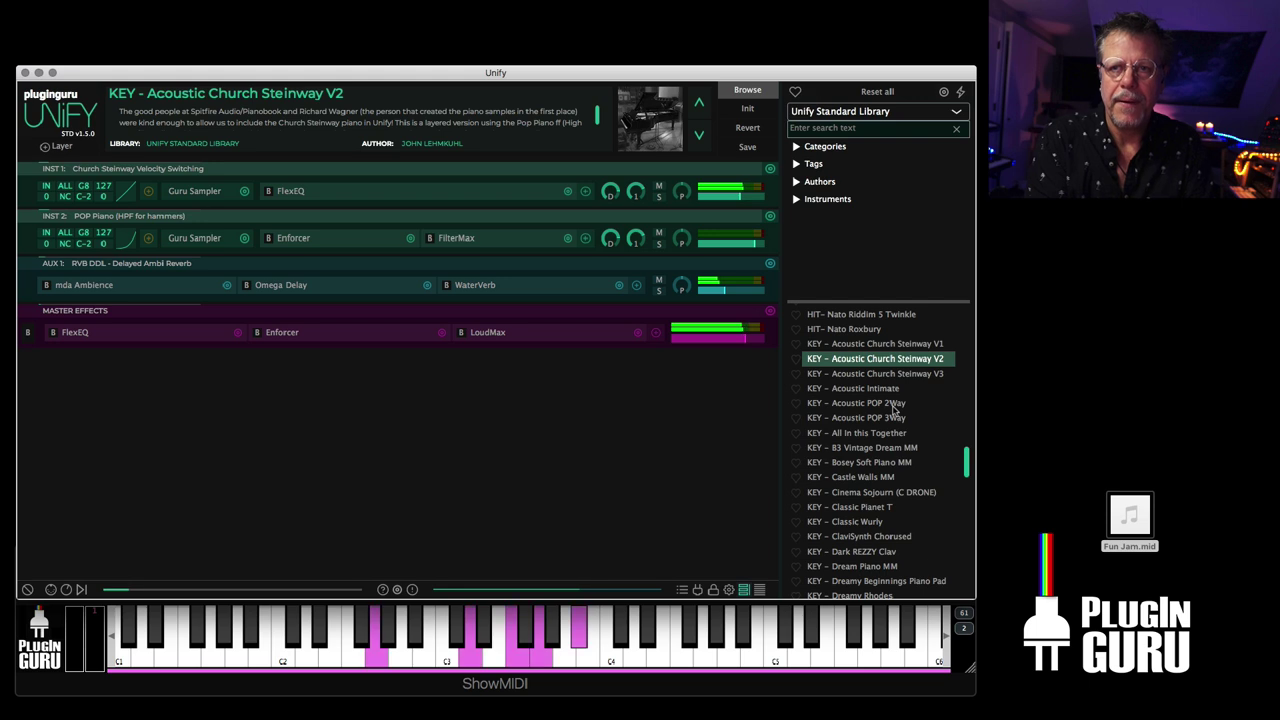
- Layer PAD - Mellow Jaws #1 into the patch as INST 3
{"action": "scroll", "coordinate": [850, 475], "scroll_direction": "down", "scroll_amount": 6}
{"action": "scroll", "coordinate": [845, 488], "scroll_direction": "down", "scroll_amount": 10}
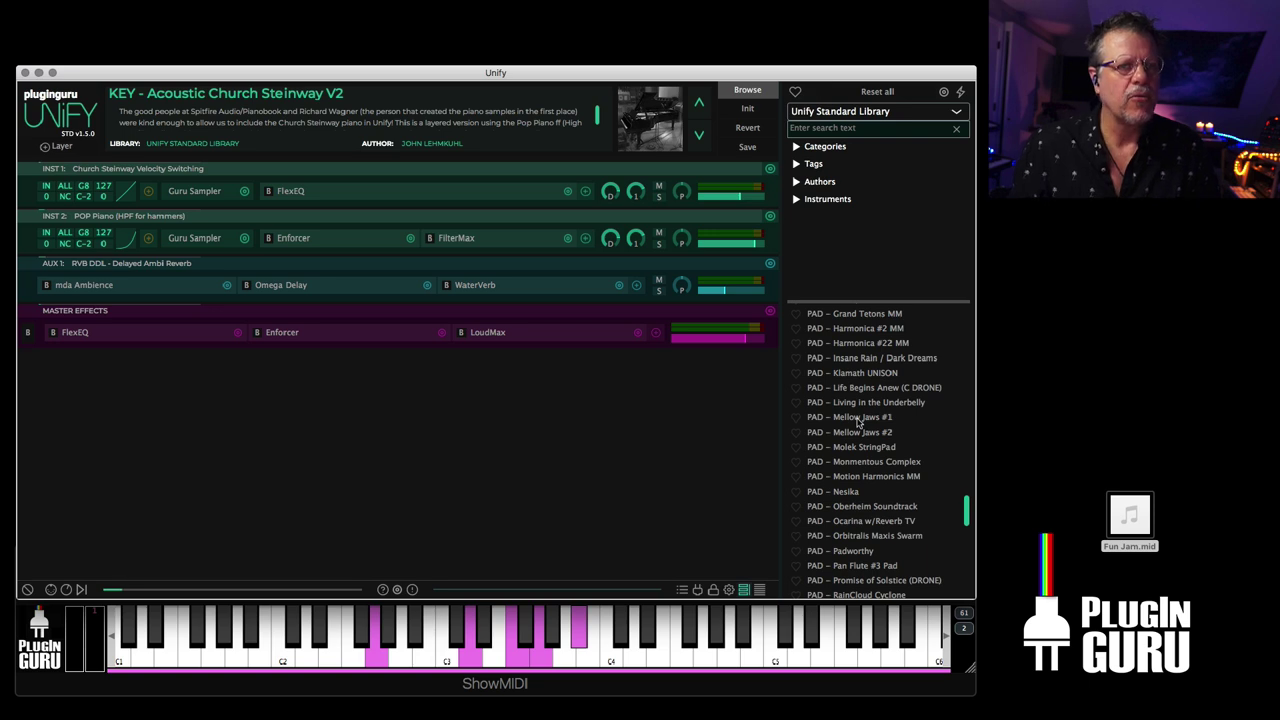
{"action": "right_click", "coordinate": [857, 418]}
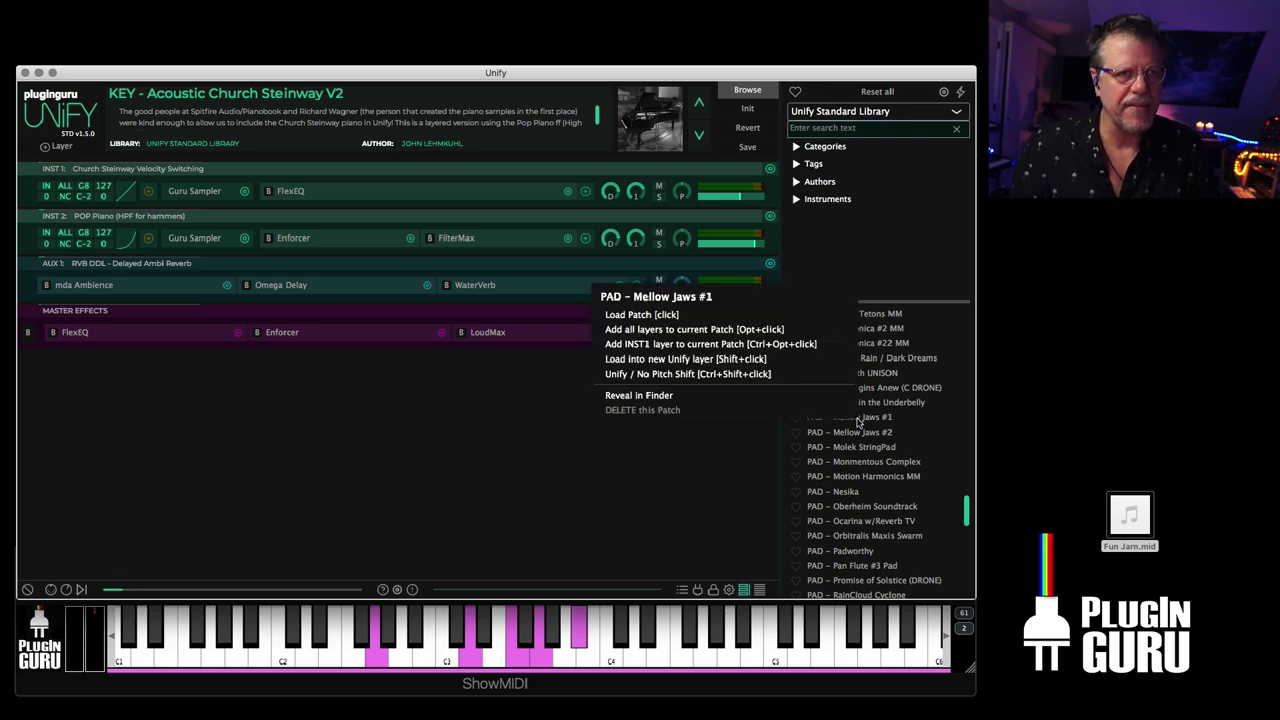
{"action": "left_click", "coordinate": [670, 359]}
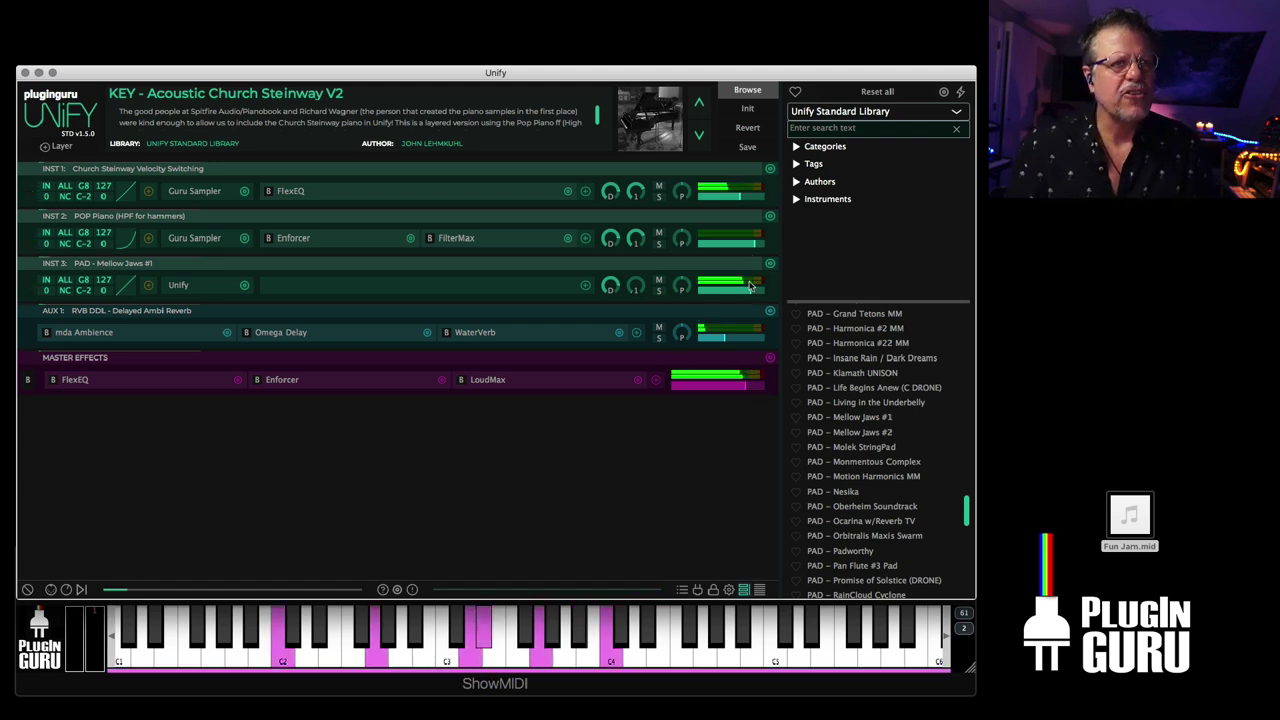
- Lower INST 3 (Mellow Jaws #1) to -9 dB and transpose it +12 semitones
{"action": "left_click_drag", "start_coordinate": [748, 286], "coordinate": [740, 295]}
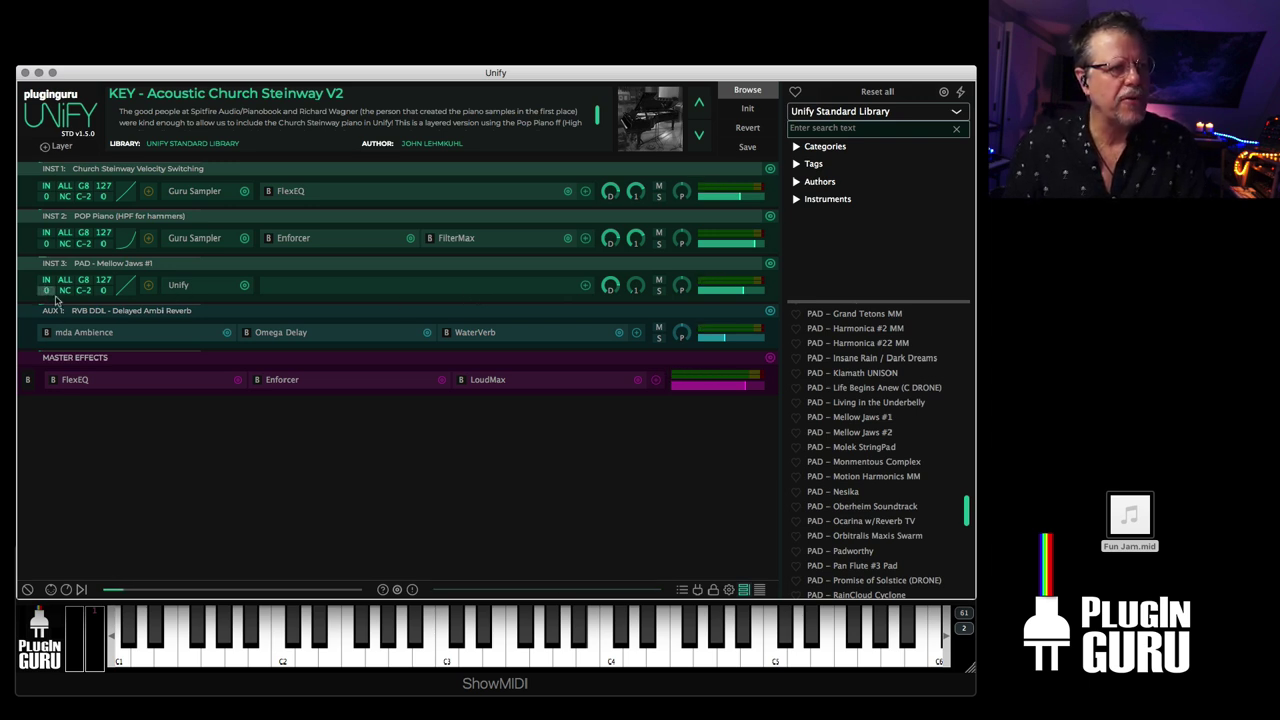
{"action": "left_click_drag", "start_coordinate": [60, 235], "coordinate": [68, 216]}
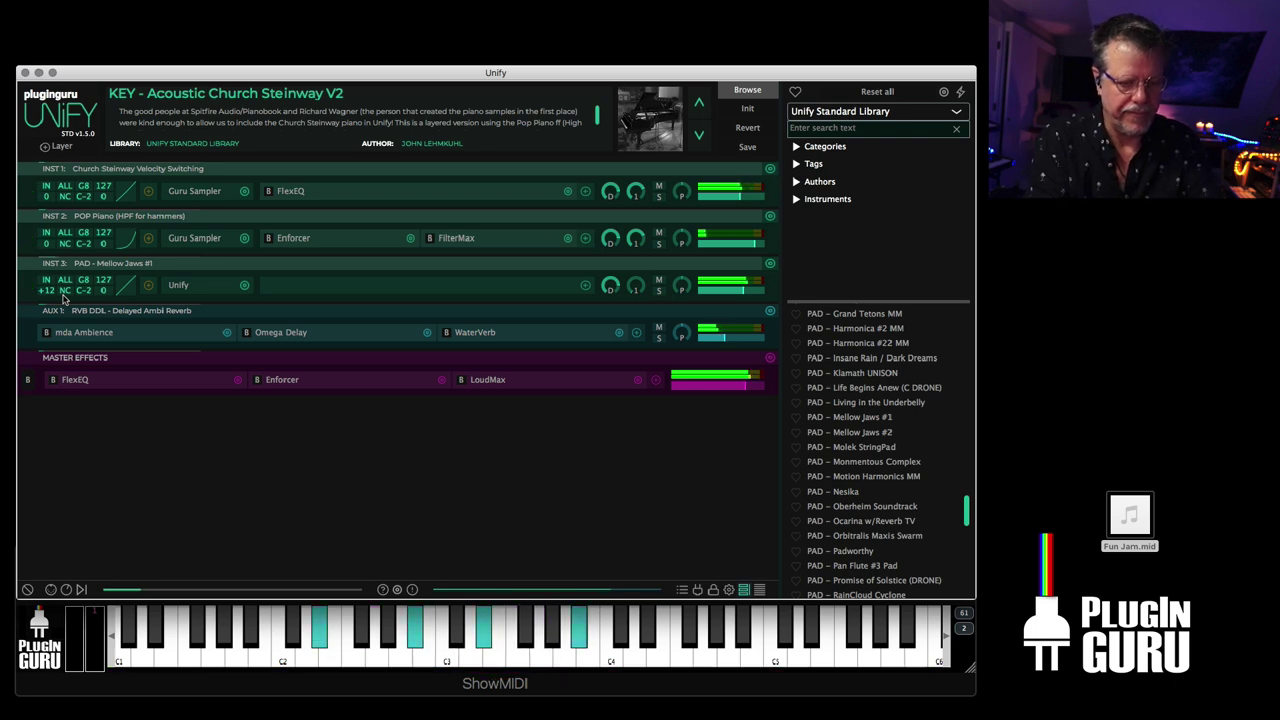
- Load BPM PAD - Anticipation JL from PlugInGuru O2 Signs of Life into a new layer, INST 4
{"action": "scroll", "coordinate": [880, 450], "scroll_direction": "down", "scroll_amount": 1}
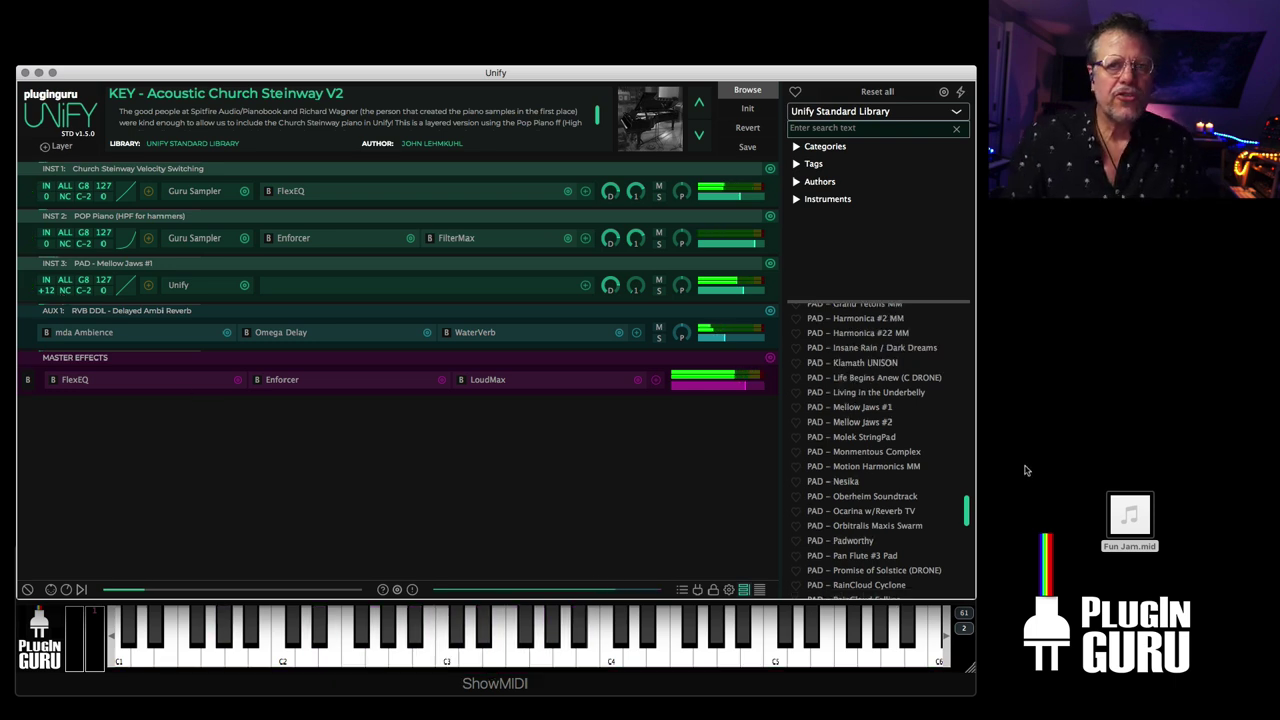
{"action": "left_click", "coordinate": [841, 112]}
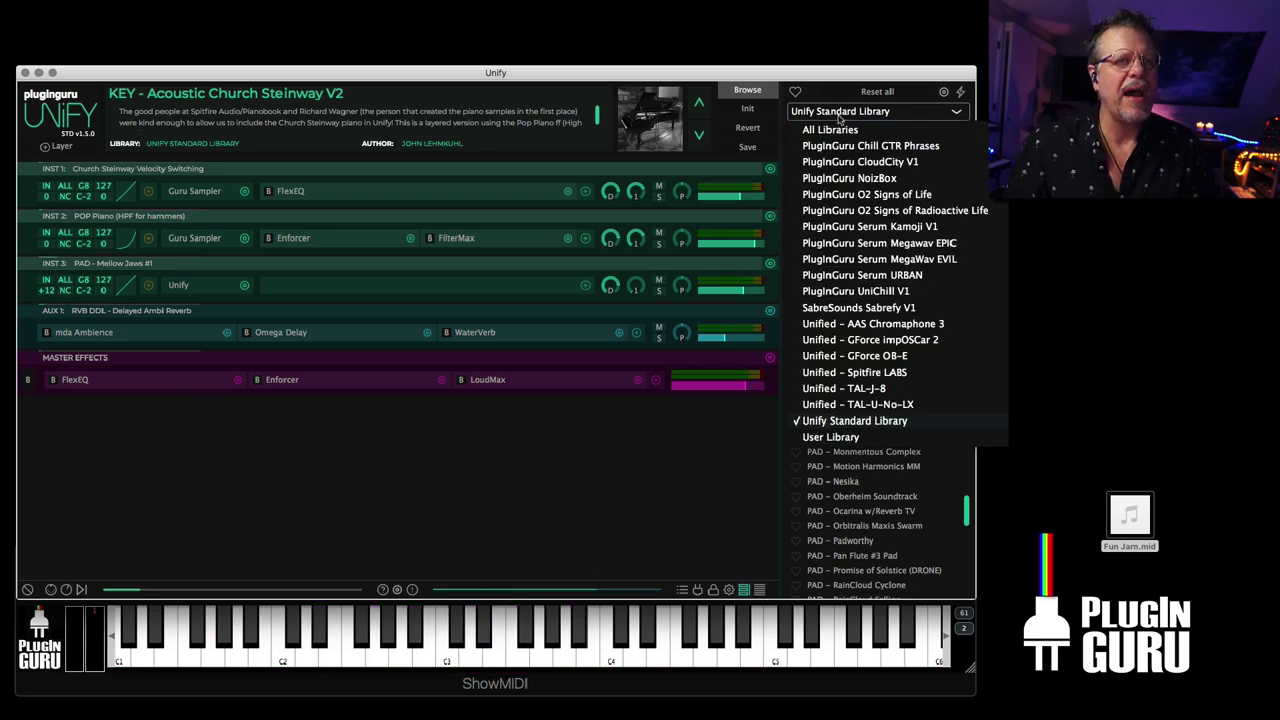
{"action": "left_click", "coordinate": [848, 196]}
{"action": "left_click_drag", "start_coordinate": [968, 588], "coordinate": [968, 394]}
{"action": "right_click", "coordinate": [857, 468]}
{"action": "left_click", "coordinate": [682, 418]}
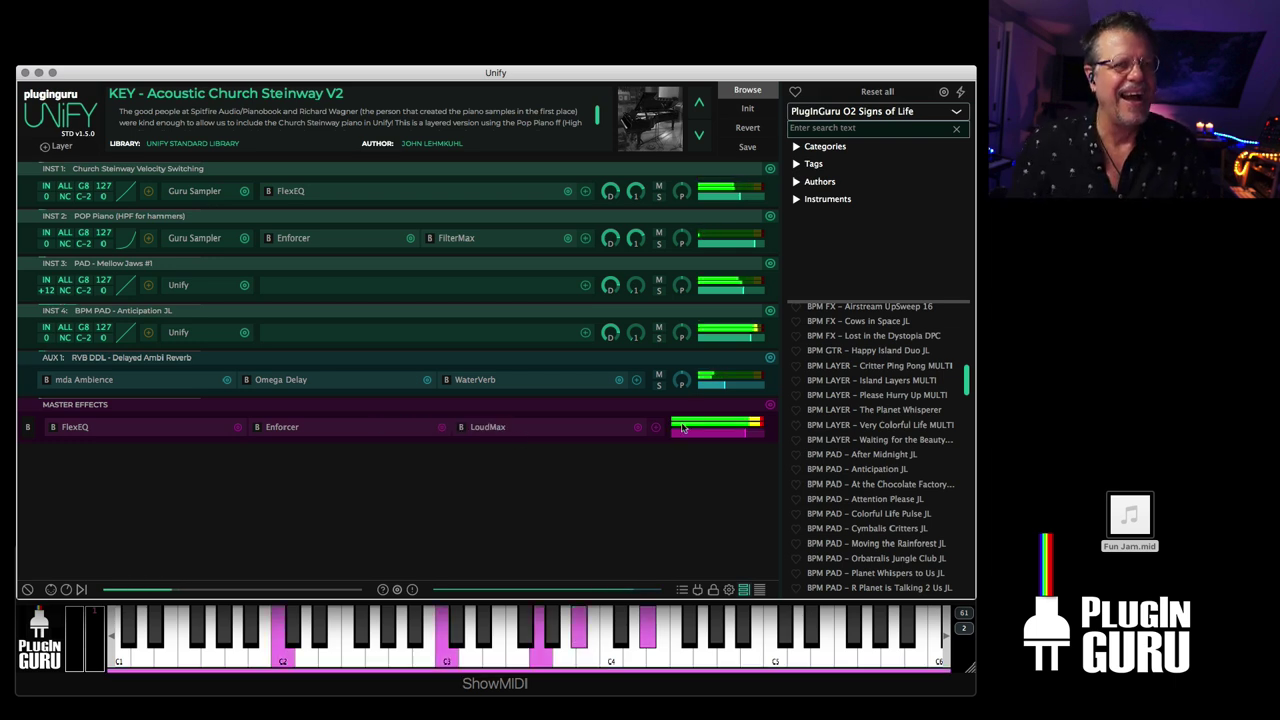
{"action": "mouse_move", "coordinate": [745, 341]}
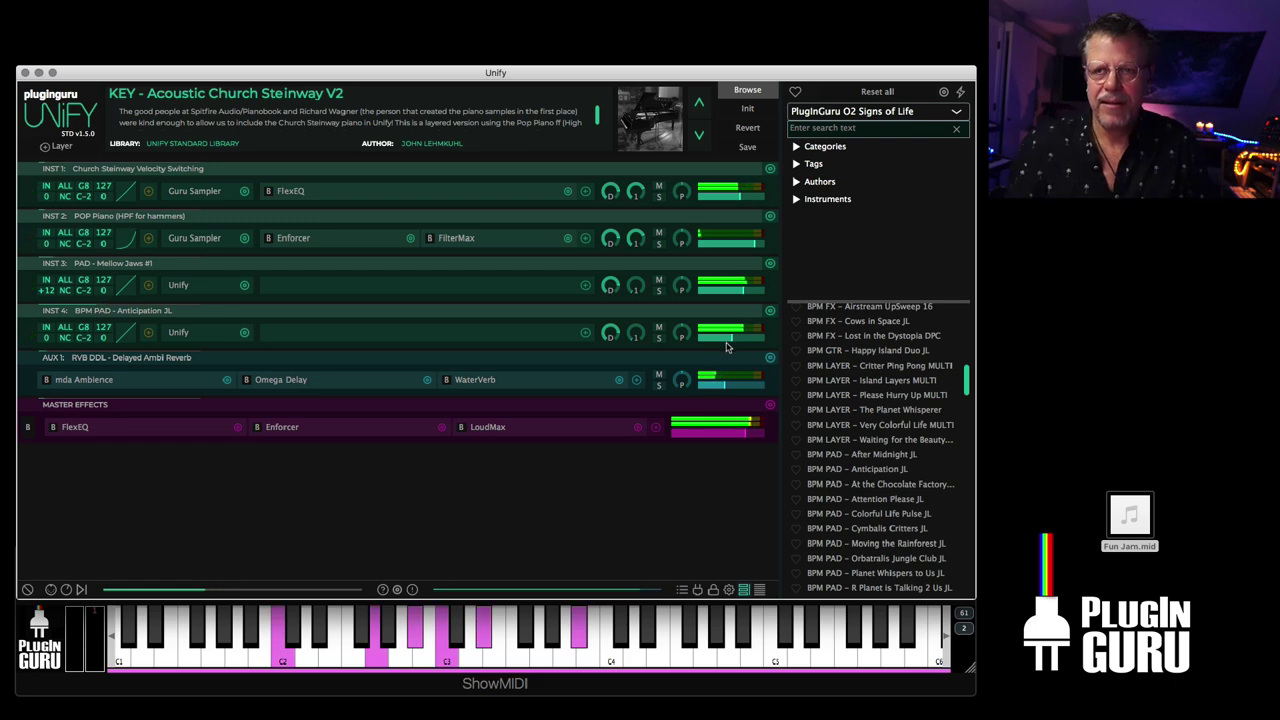
- Load BPM DRUM - Hip Skip Inventions from PlugInGuru CloudCity V1 into a new layer, INST 5
{"action": "left_click", "coordinate": [831, 112]}
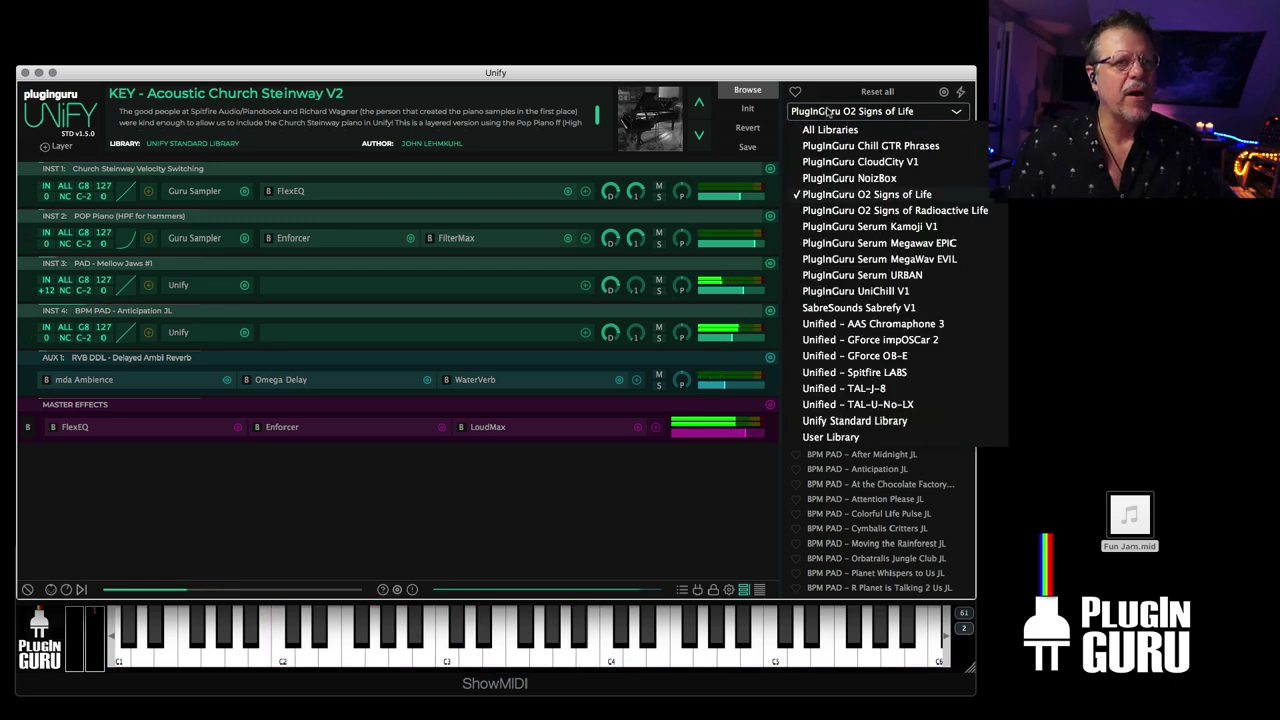
{"action": "left_click", "coordinate": [841, 163]}
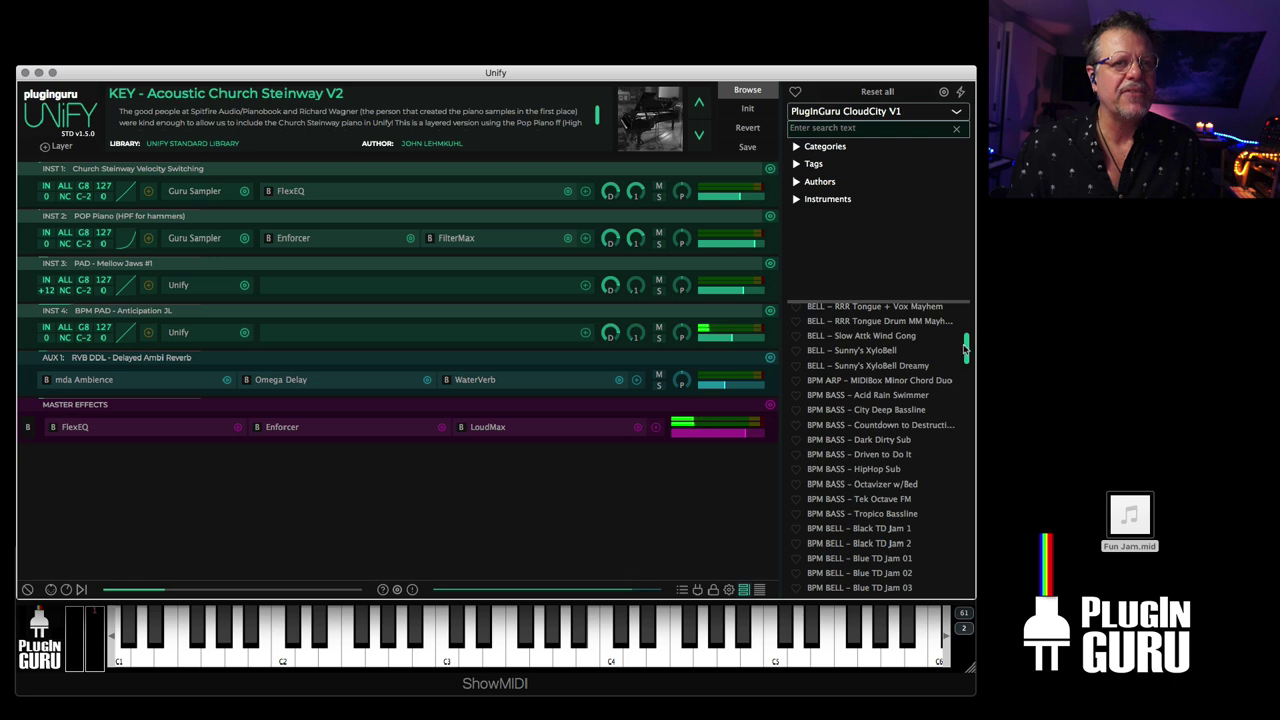
{"action": "left_click_drag", "start_coordinate": [965, 348], "coordinate": [984, 412]}
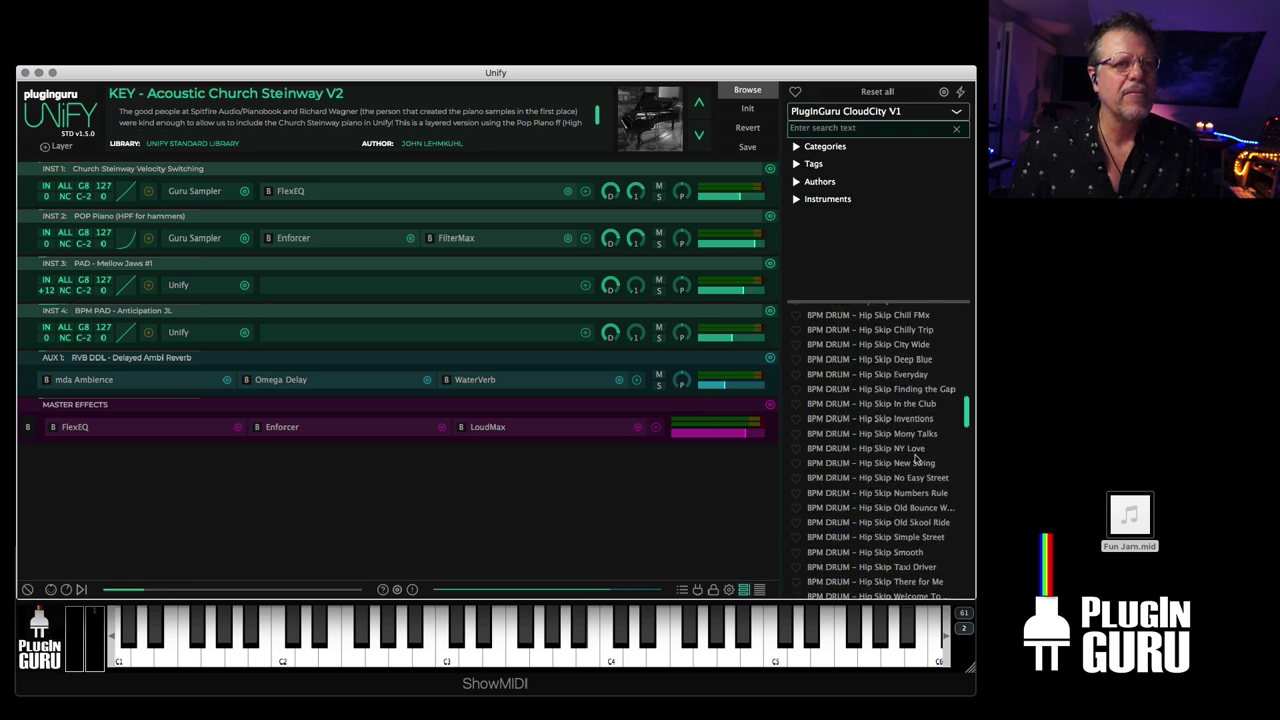
{"action": "right_click", "coordinate": [893, 419]}
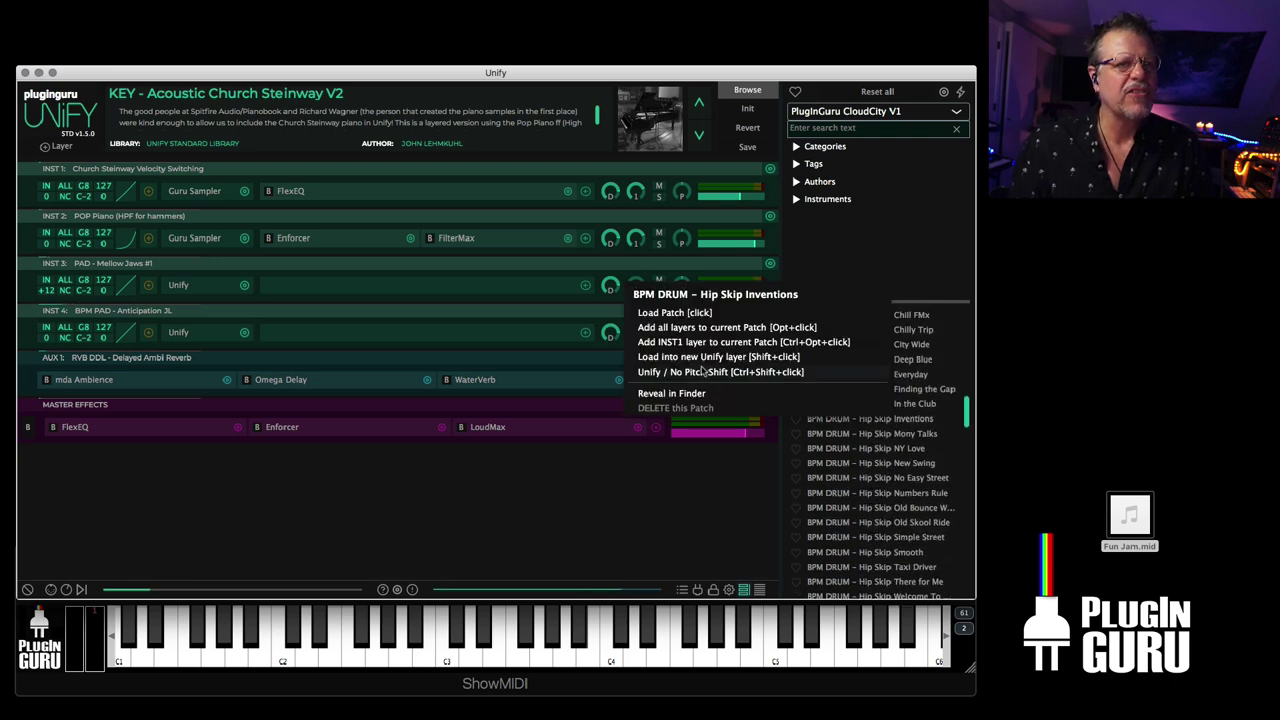
{"action": "left_click", "coordinate": [703, 372]}
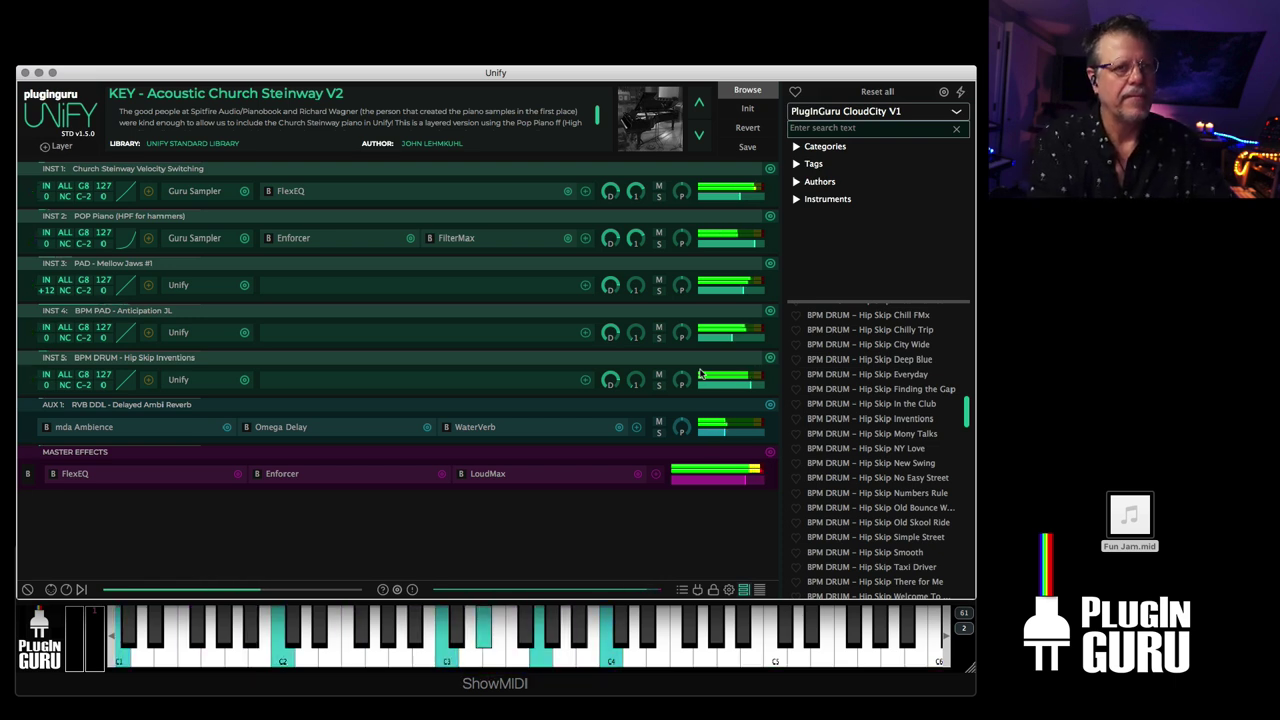
- From PlugInGuru NoizBox, load 125 Ghost L1 and 140 Test Drive L2 into new layers INST 6 and 7
{"action": "left_click", "coordinate": [860, 114]}
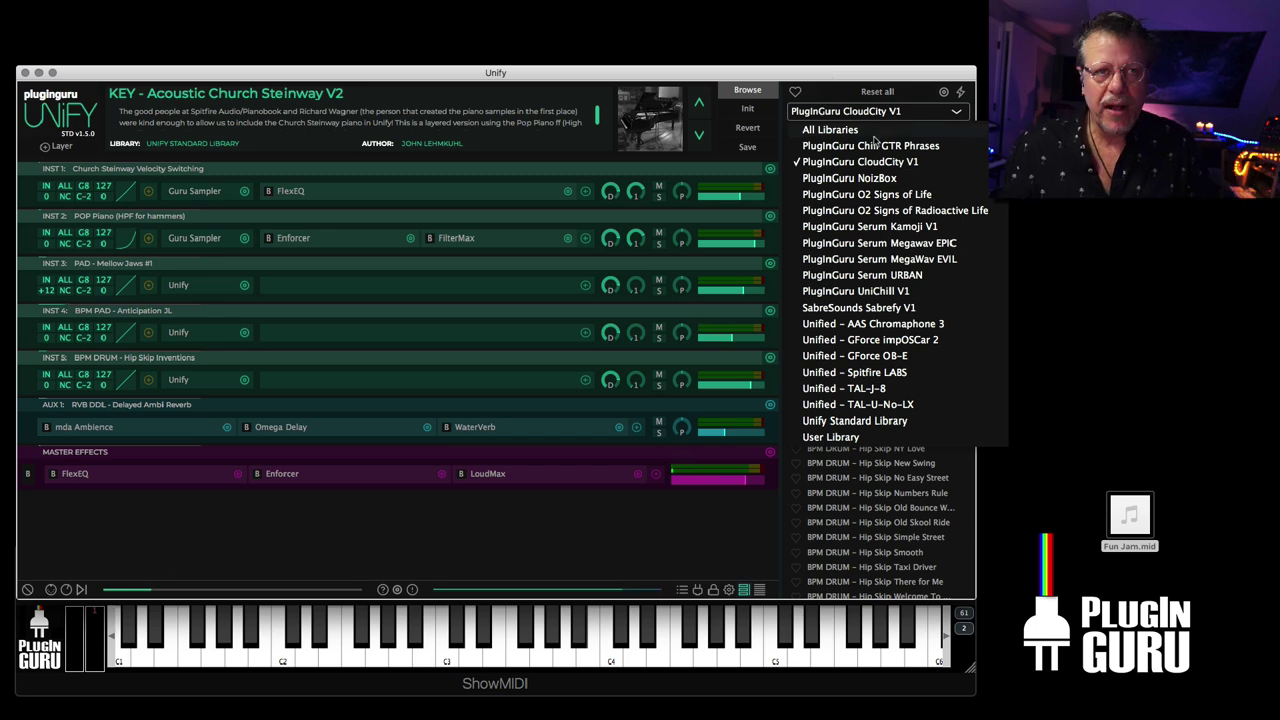
{"action": "left_click", "coordinate": [851, 184]}
{"action": "left_click_drag", "start_coordinate": [967, 432], "coordinate": [958, 513]}
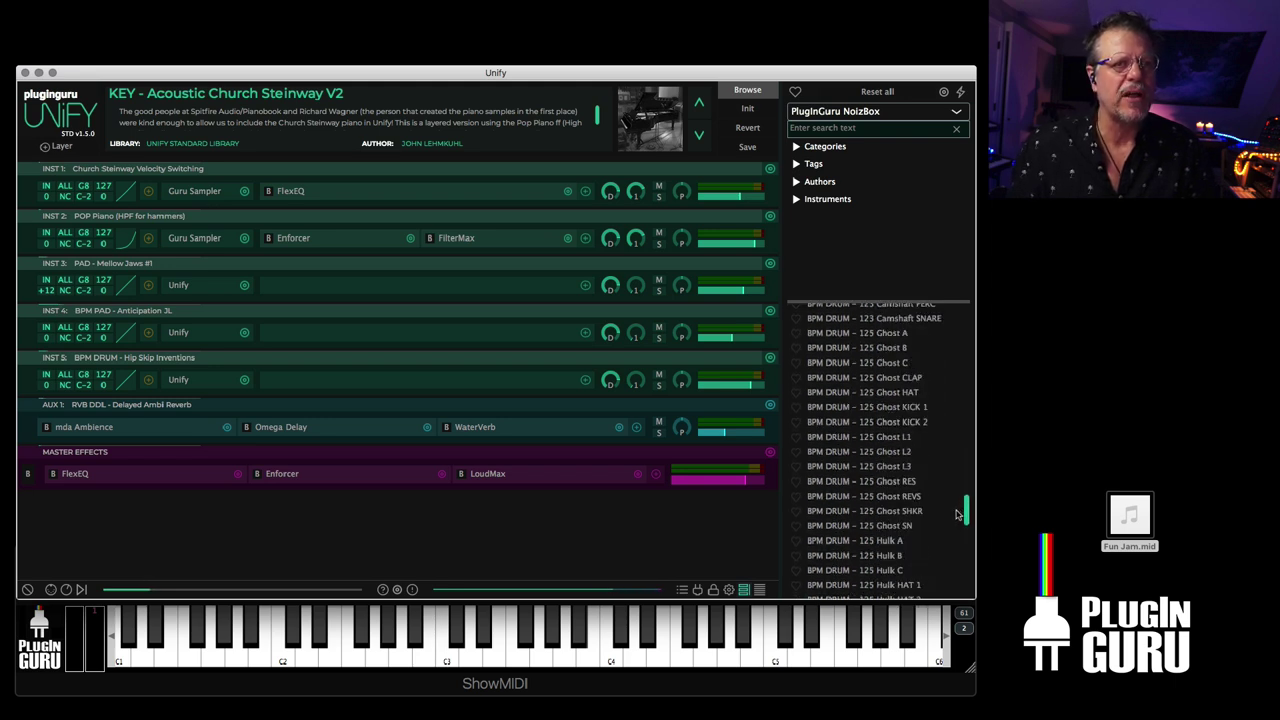
{"action": "right_click", "coordinate": [864, 441]}
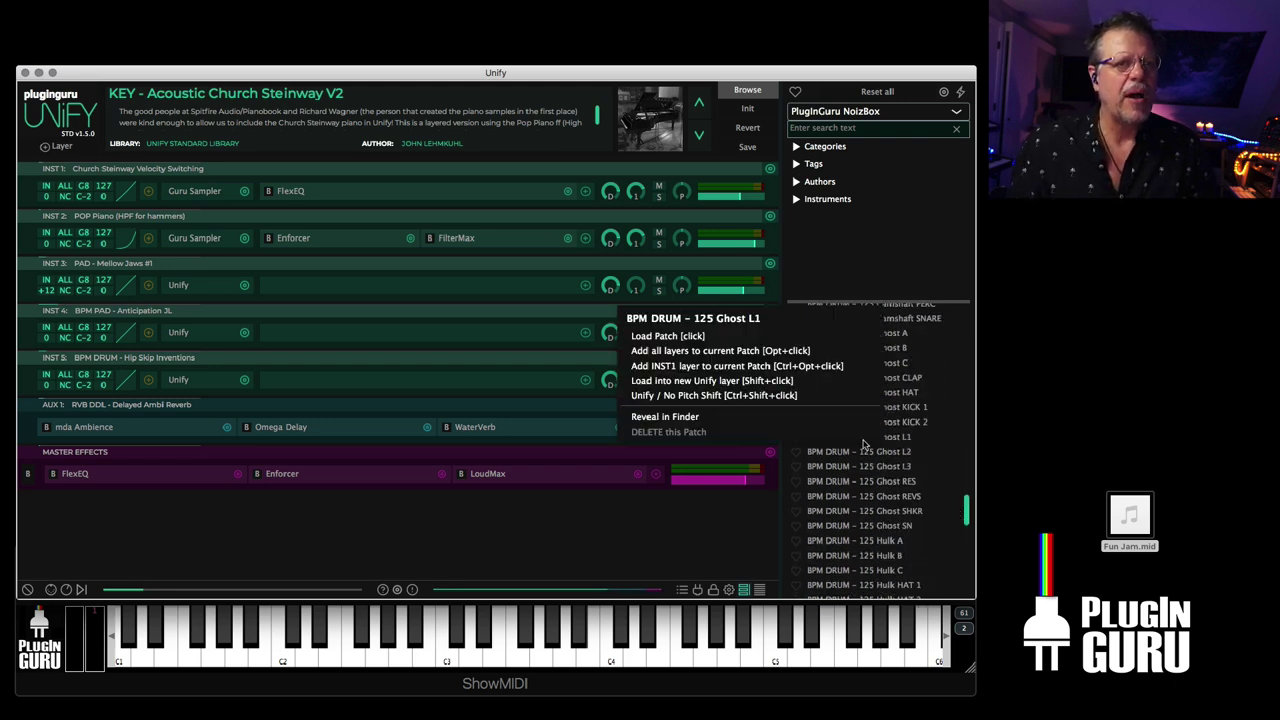
{"action": "left_click", "coordinate": [714, 381]}
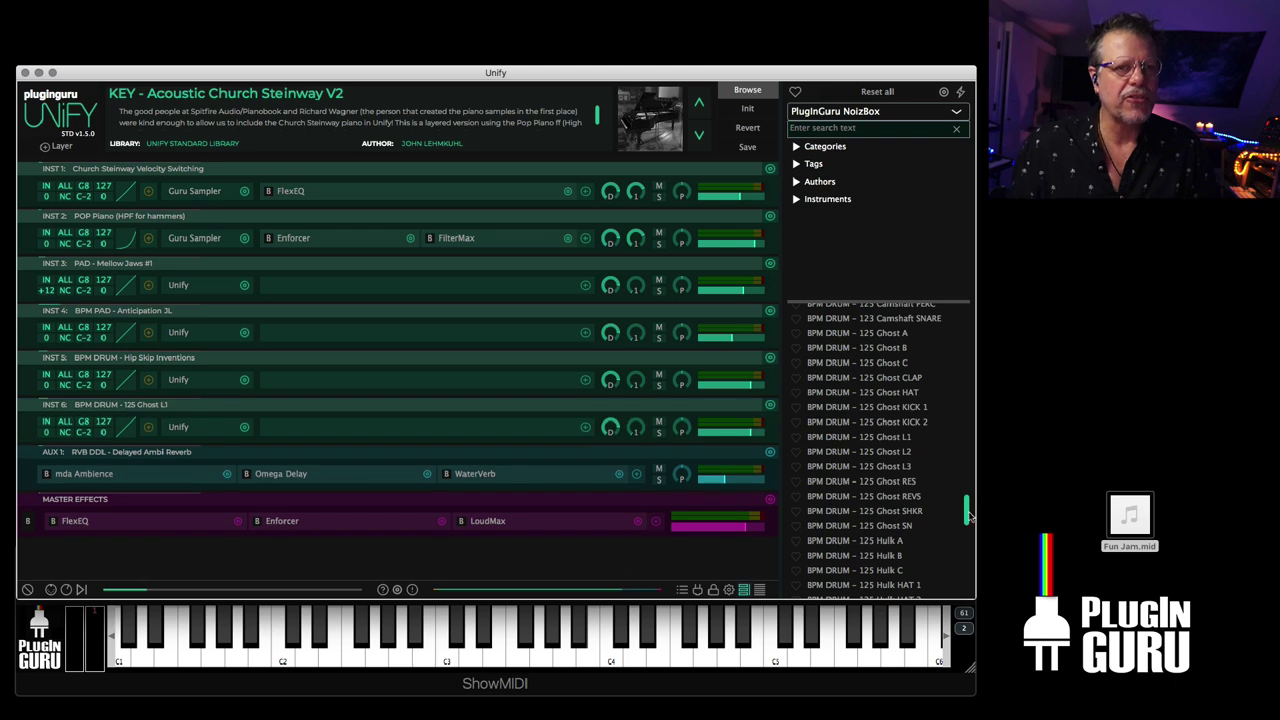
{"action": "left_click_drag", "start_coordinate": [967, 515], "coordinate": [964, 562]}
{"action": "scroll", "coordinate": [892, 500], "scroll_direction": "down", "scroll_amount": 2}
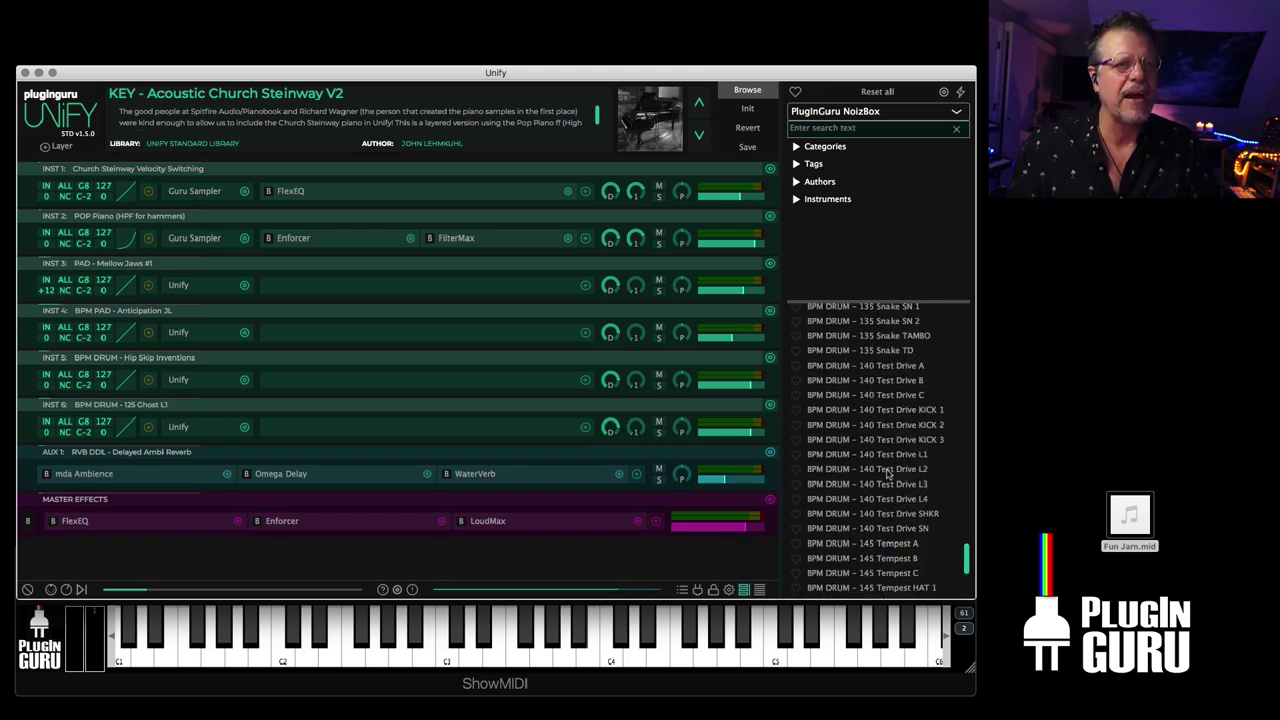
{"action": "right_click", "coordinate": [887, 471]}
{"action": "left_click", "coordinate": [748, 410]}
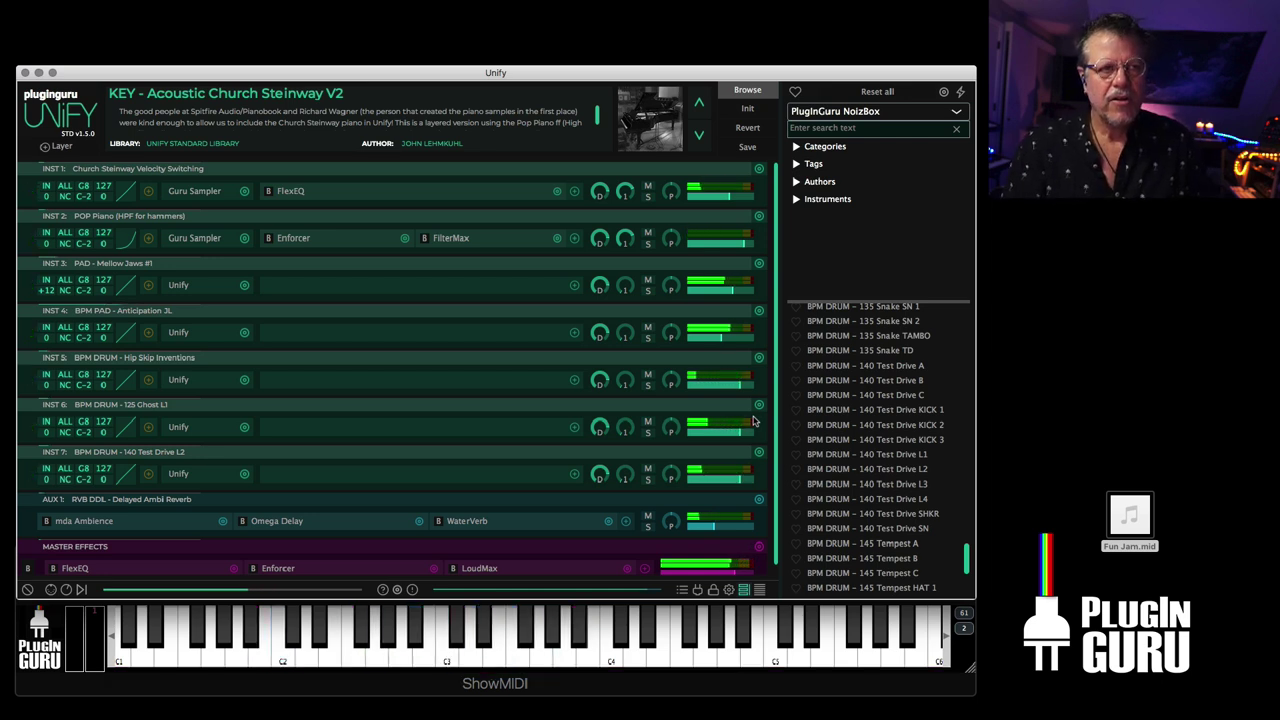
{"action": "mouse_move", "coordinate": [605, 472]}
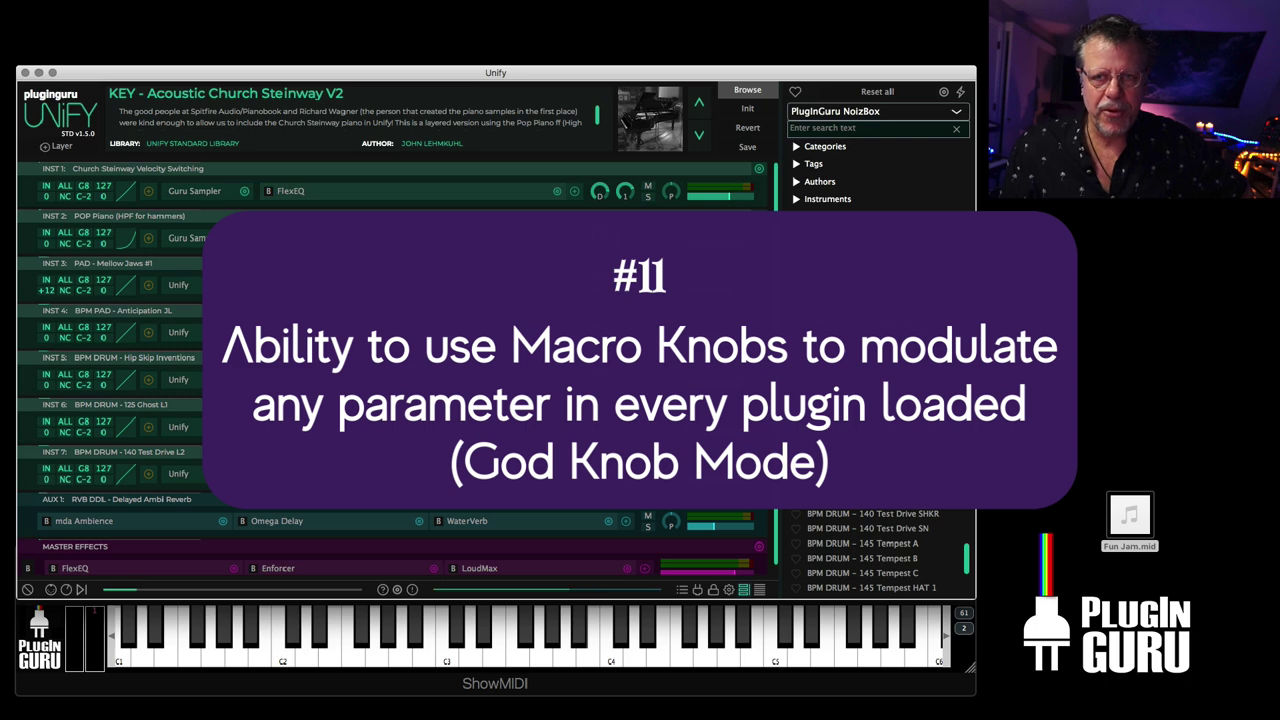
- Show the first macro bank and open Macro2's linked-parameters window
{"action": "left_click", "coordinate": [66, 589]}
{"action": "left_click", "coordinate": [29, 524]}
{"action": "right_click", "coordinate": [186, 529]}
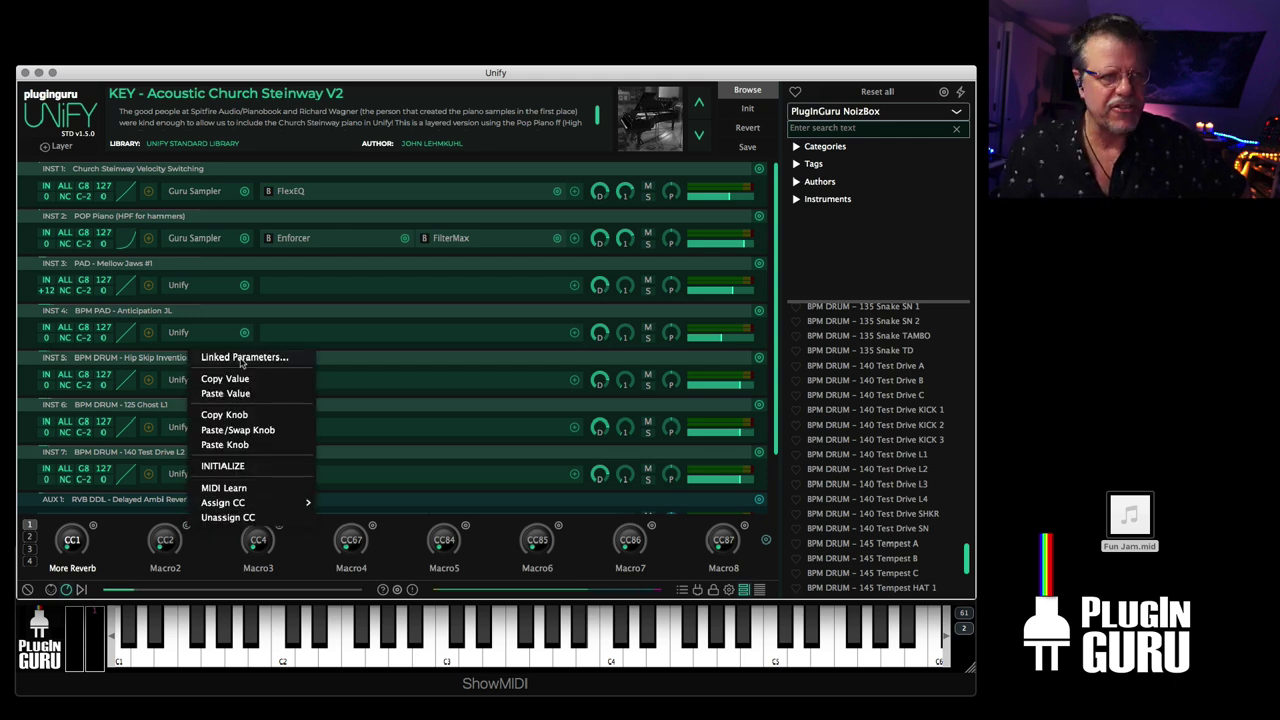
{"action": "left_click", "coordinate": [240, 358]}
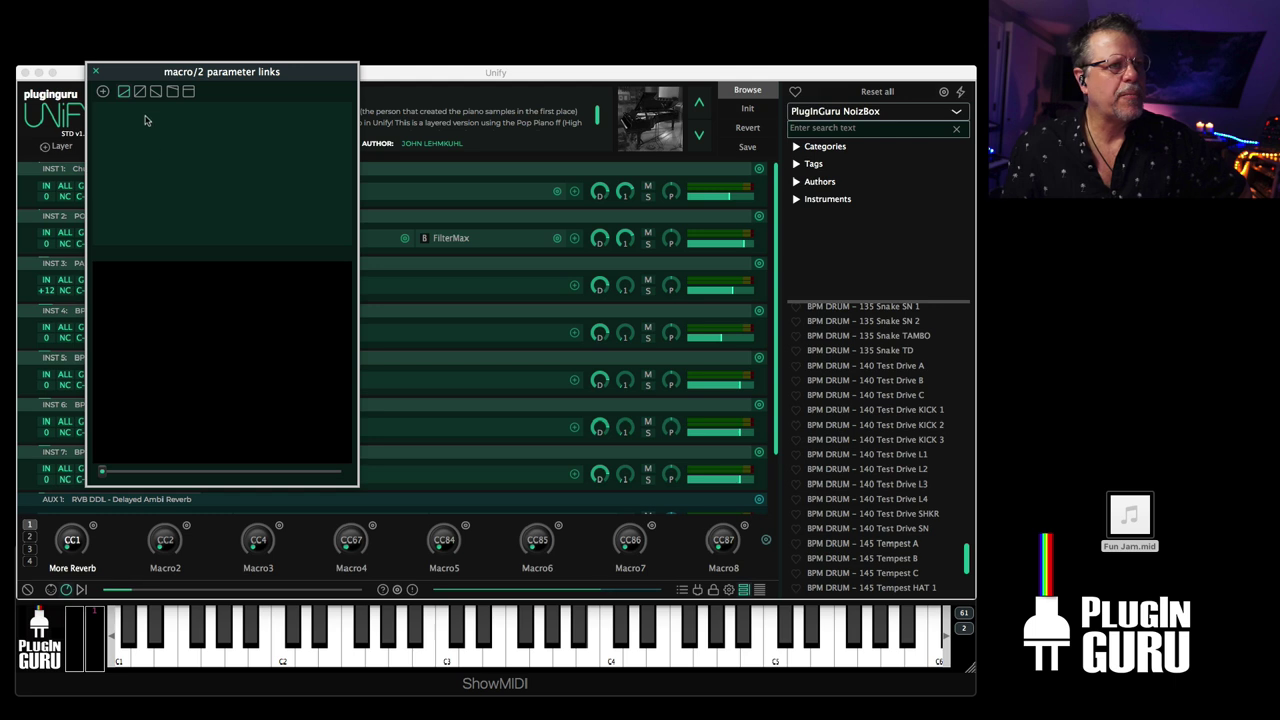
- Browse the inst/aux/master parameters for a Macro2 link, then dismiss the menu without adding one
{"action": "left_click", "coordinate": [102, 93]}
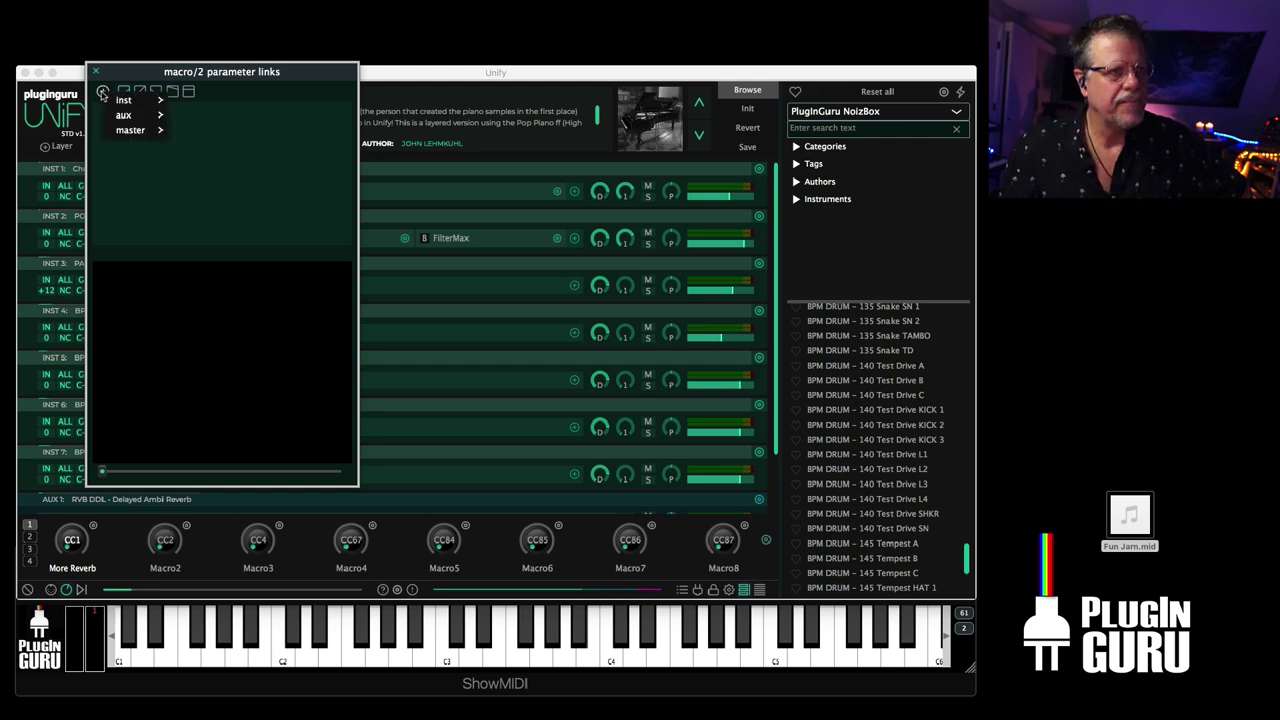
{"action": "mouse_move", "coordinate": [140, 101]}
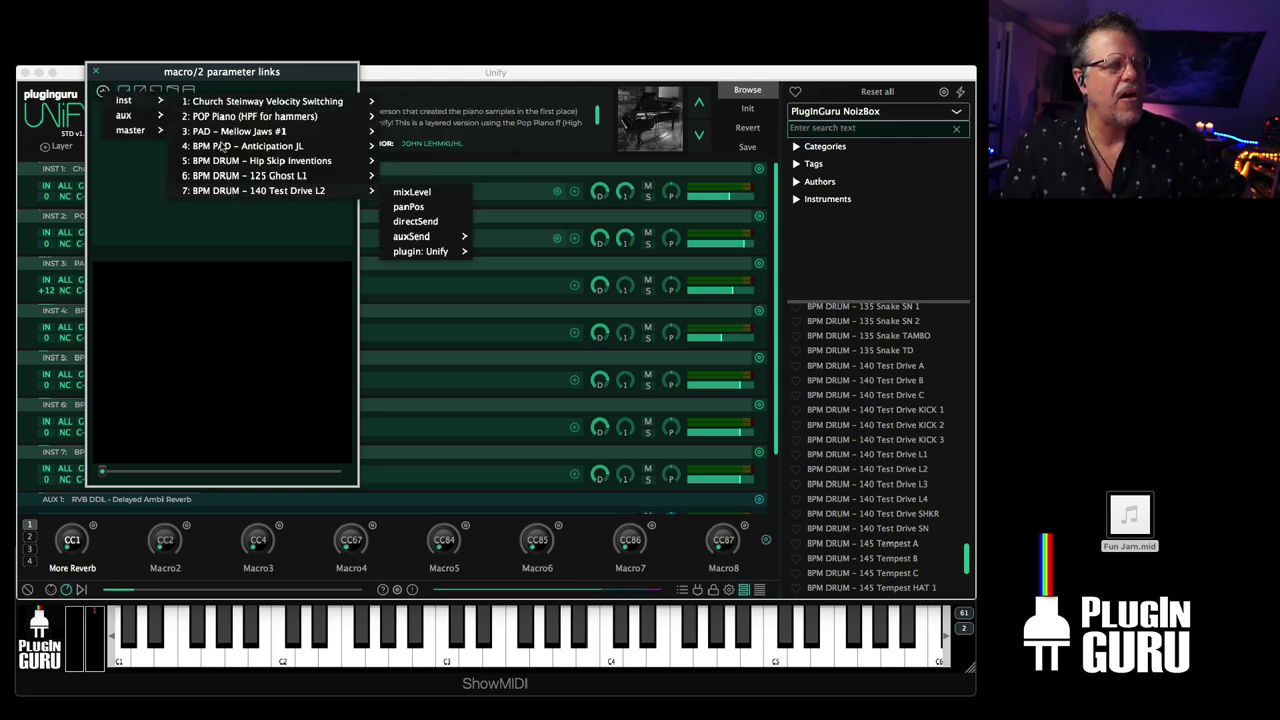
{"action": "mouse_move", "coordinate": [218, 100]}
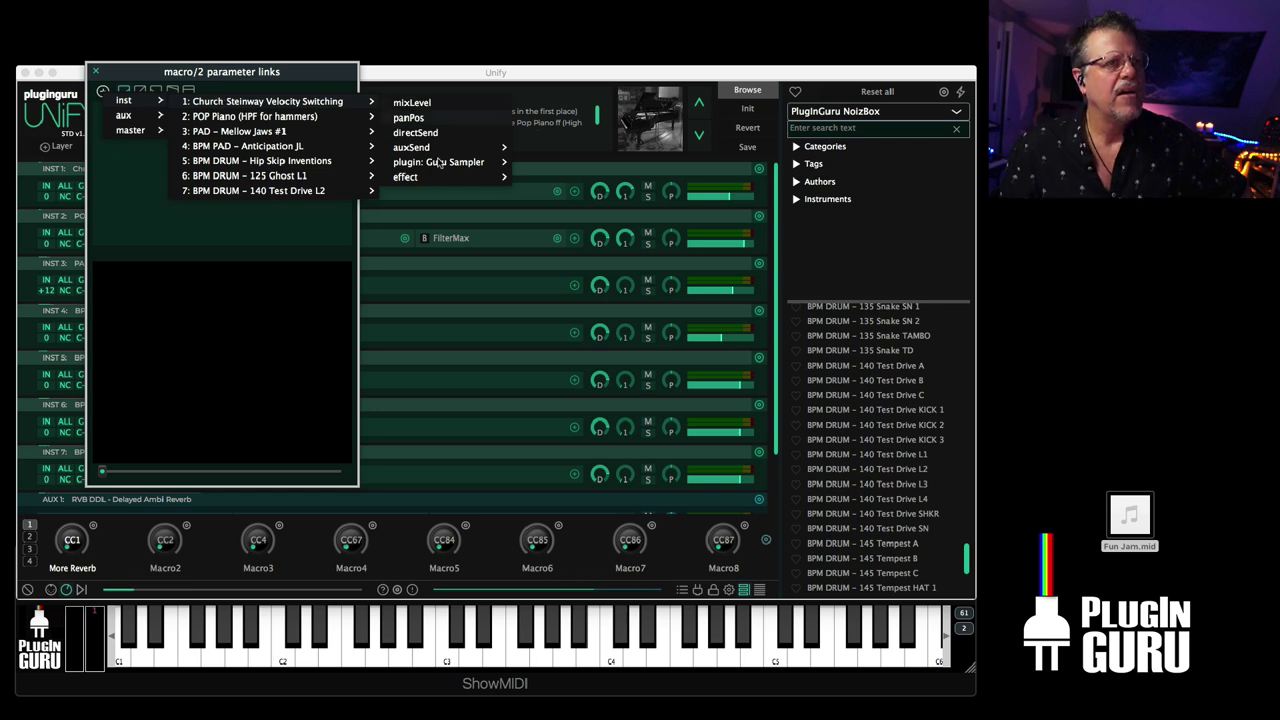
{"action": "mouse_move", "coordinate": [427, 178]}
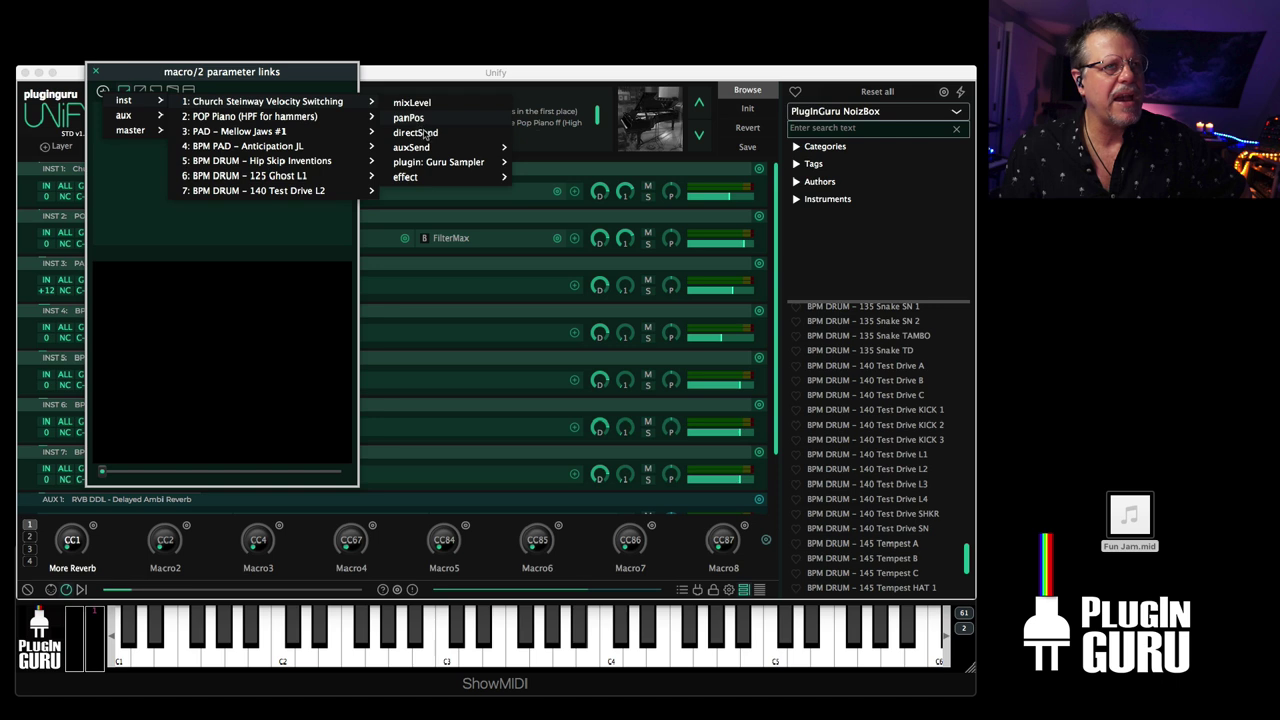
{"action": "mouse_move", "coordinate": [428, 148]}
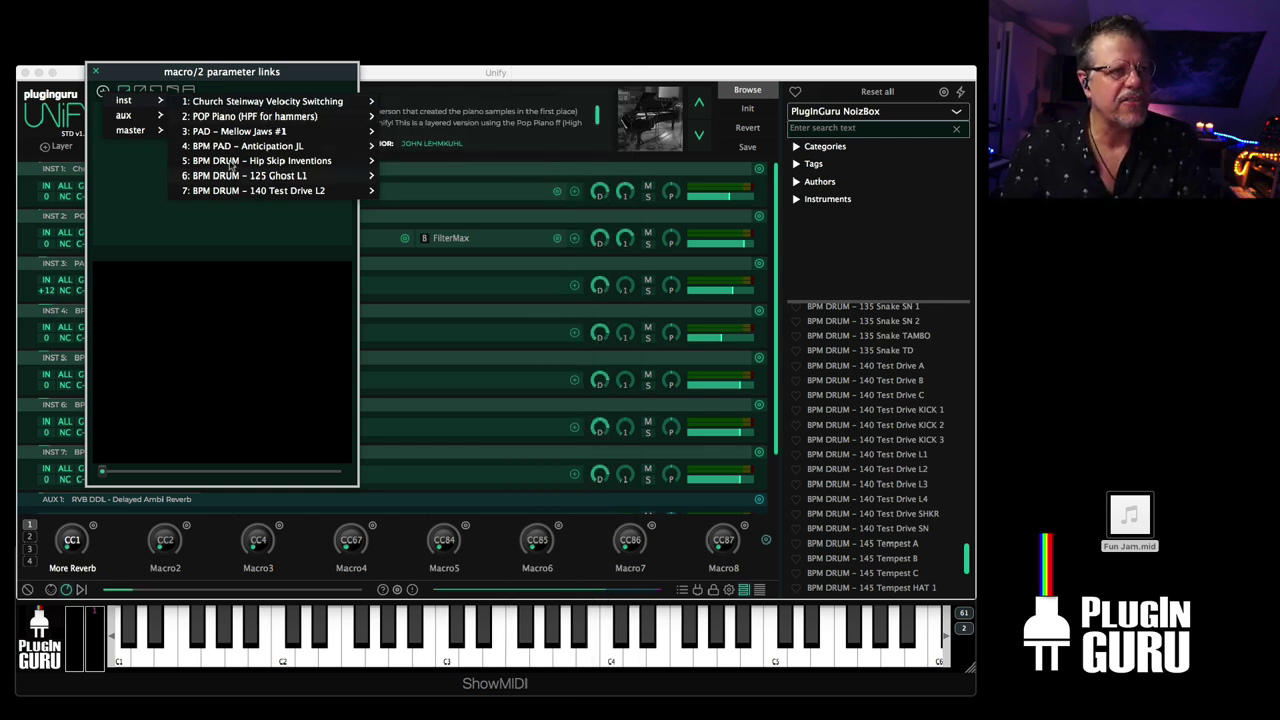
{"action": "mouse_move", "coordinate": [230, 163]}
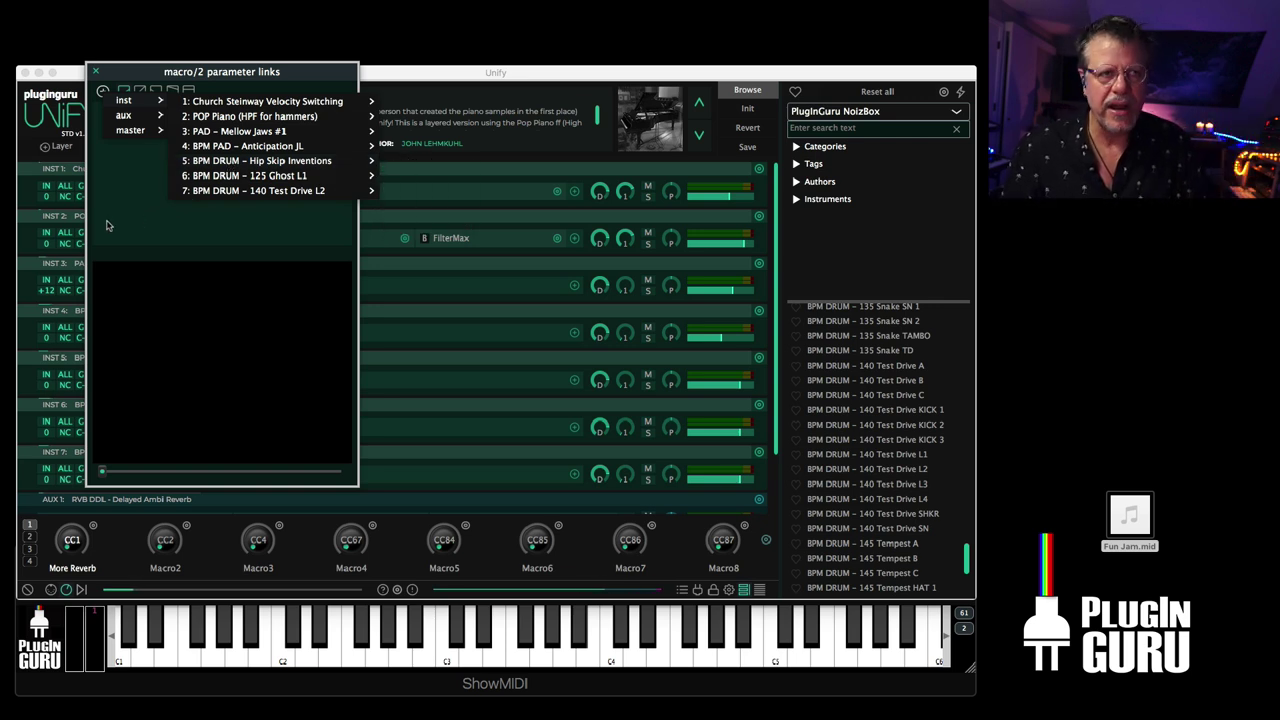
{"action": "left_click", "coordinate": [129, 220]}
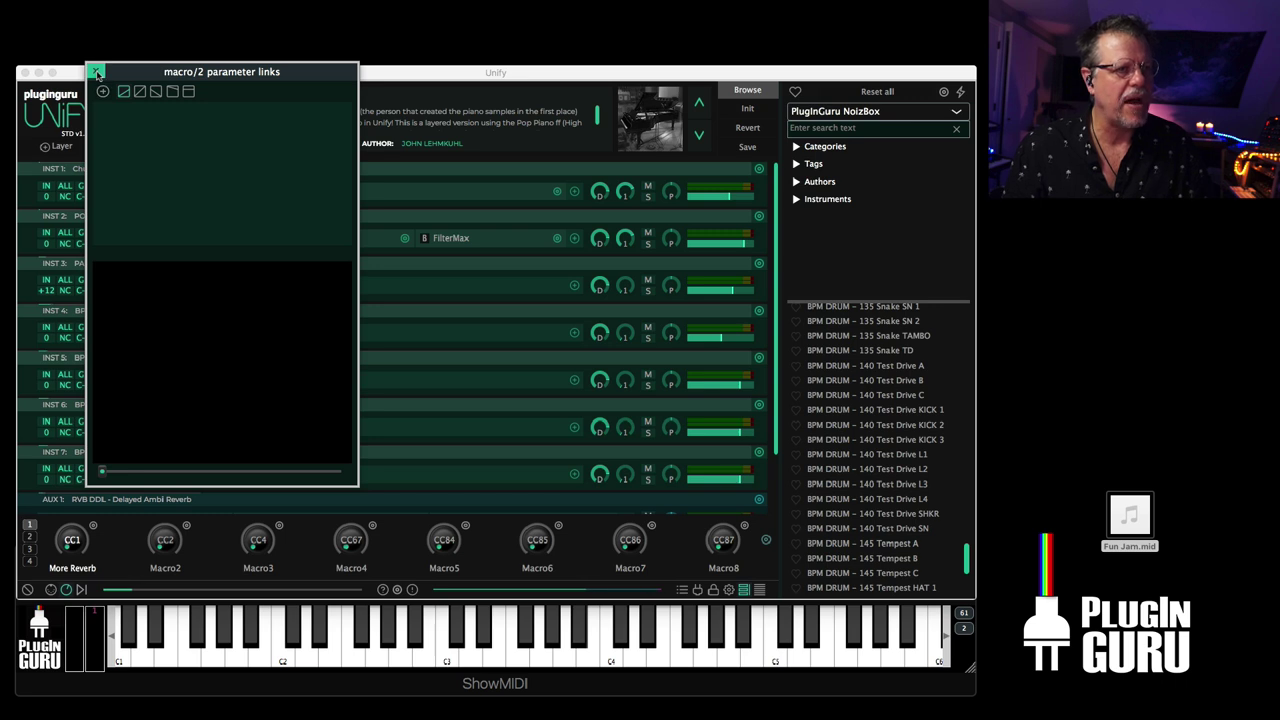
- Close the empty Macro2 panel and open the Filter Cutoff macro's linked parameters
{"action": "left_click", "coordinate": [96, 73]}
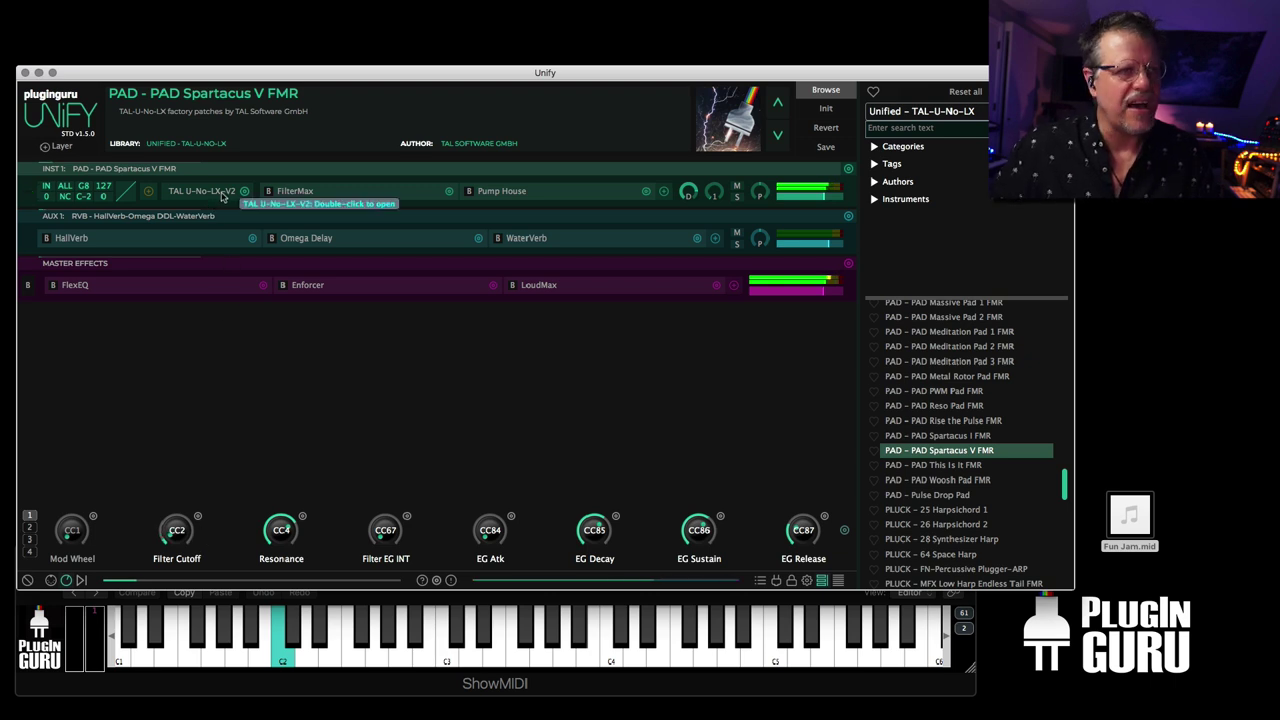
{"action": "left_click", "coordinate": [198, 518]}
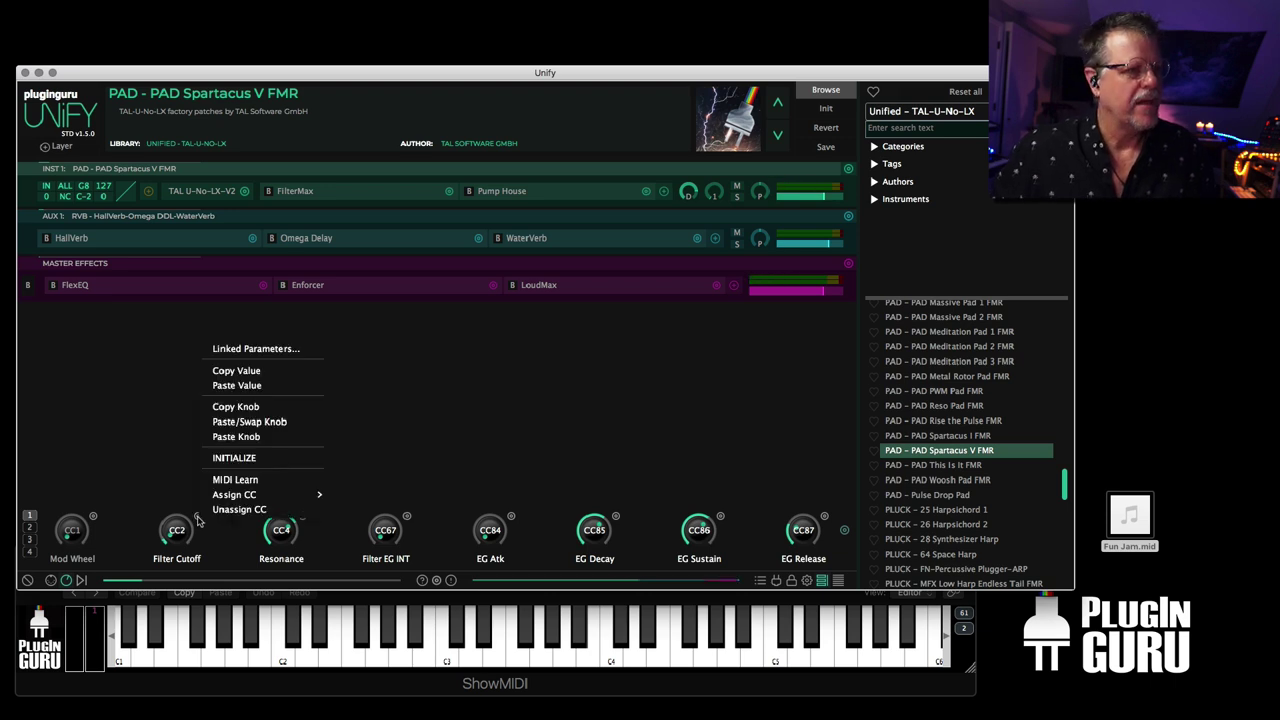
{"action": "left_click", "coordinate": [258, 349]}
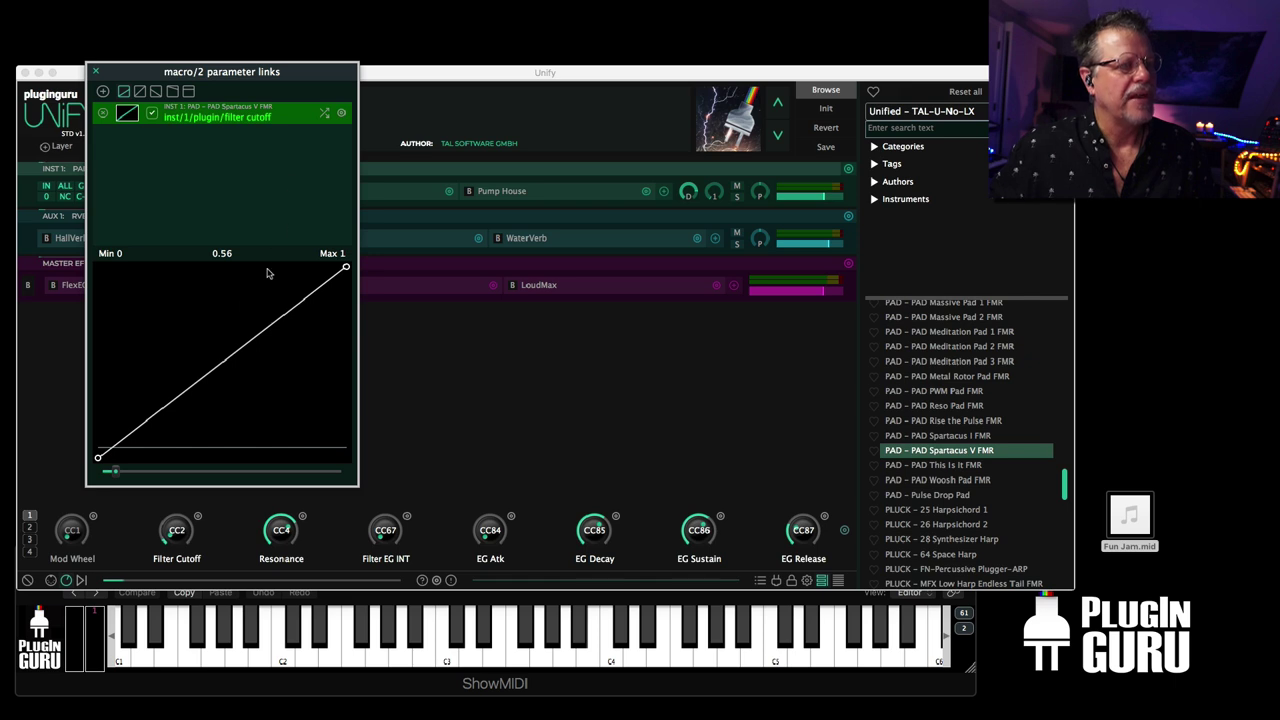
- Bend the cutoff response exponential, sweep the macro to test, then straighten it and close
{"action": "left_click_drag", "start_coordinate": [238, 343], "coordinate": [243, 360]}
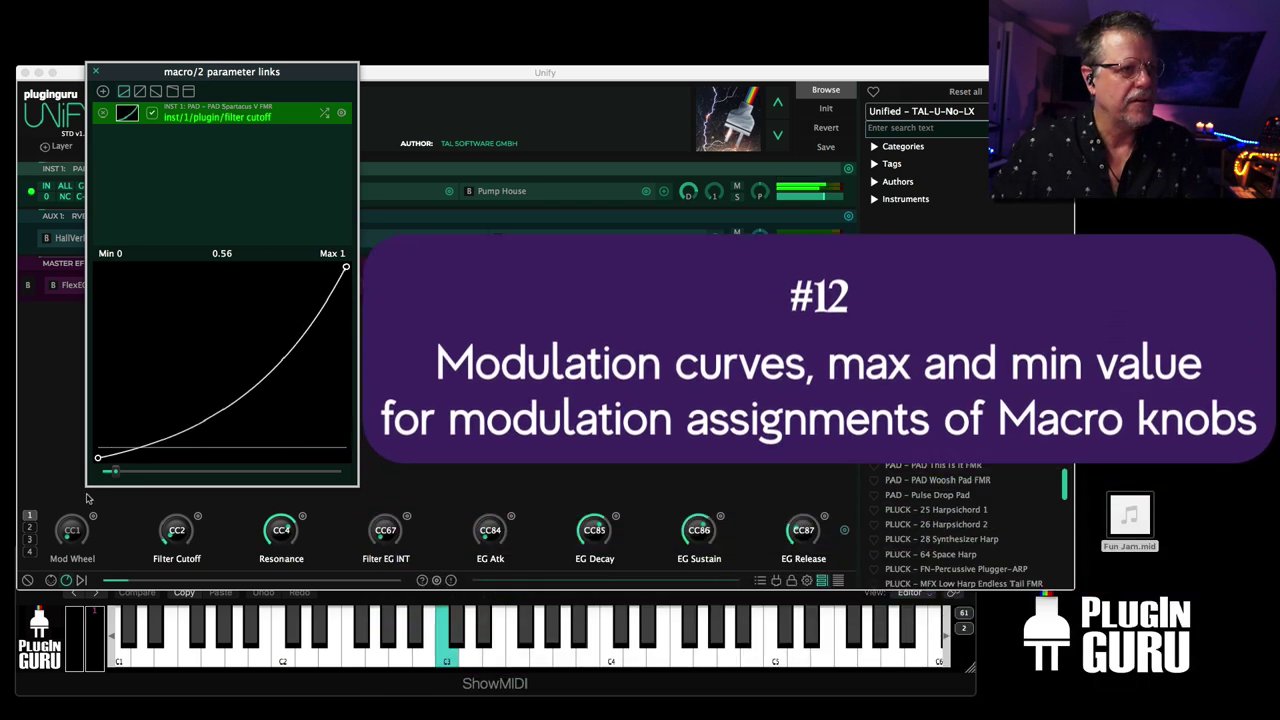
{"action": "mouse_move", "coordinate": [113, 470]}
{"action": "left_mouse_down"}
{"action": "mouse_move", "coordinate": [228, 486]}
{"action": "mouse_move", "coordinate": [145, 490]}
{"action": "mouse_move", "coordinate": [236, 494]}
{"action": "mouse_move", "coordinate": [118, 488]}
{"action": "left_mouse_up"}
{"action": "left_click_drag", "start_coordinate": [217, 346], "coordinate": [220, 351]}
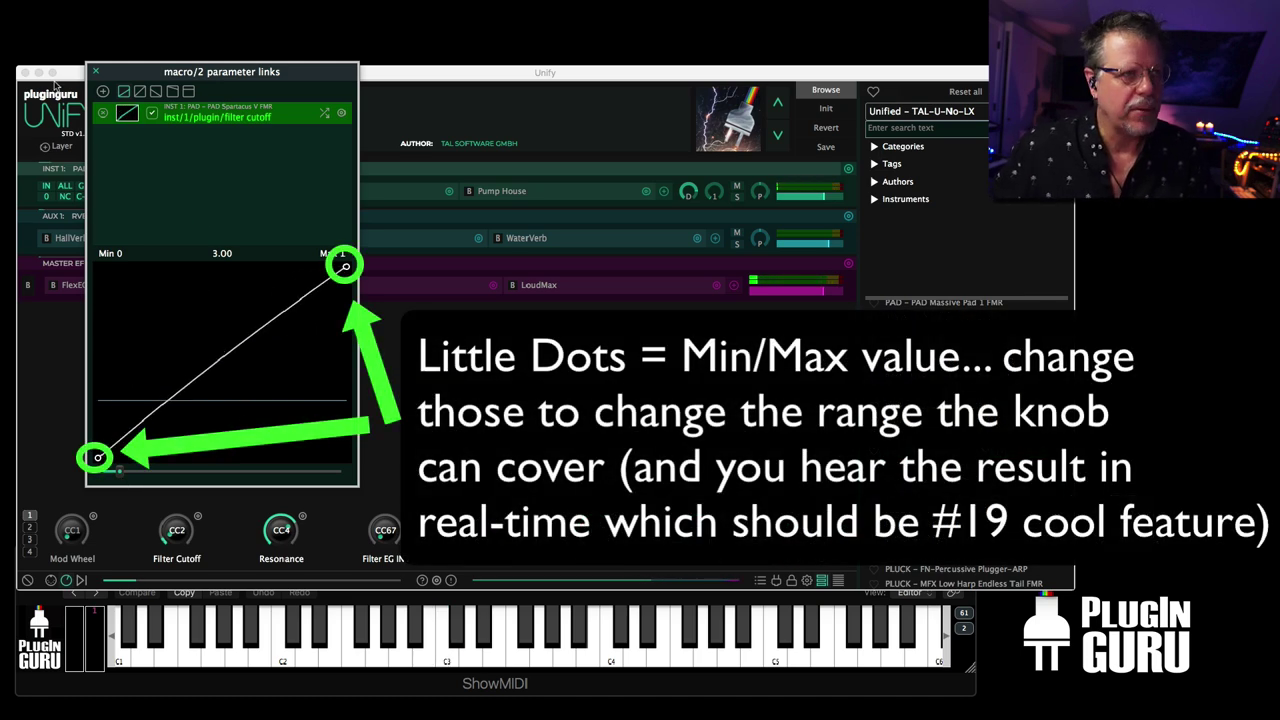
{"action": "left_click", "coordinate": [94, 72]}
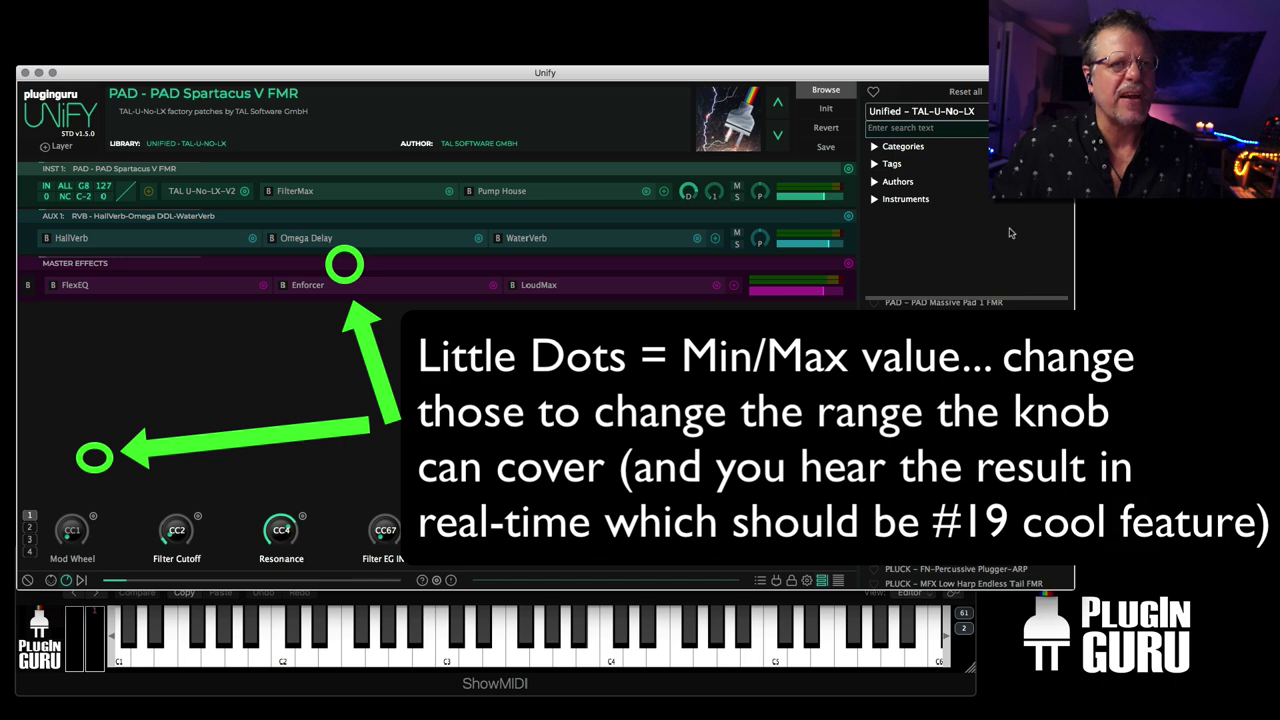
{"action": "left_click", "coordinate": [938, 112]}
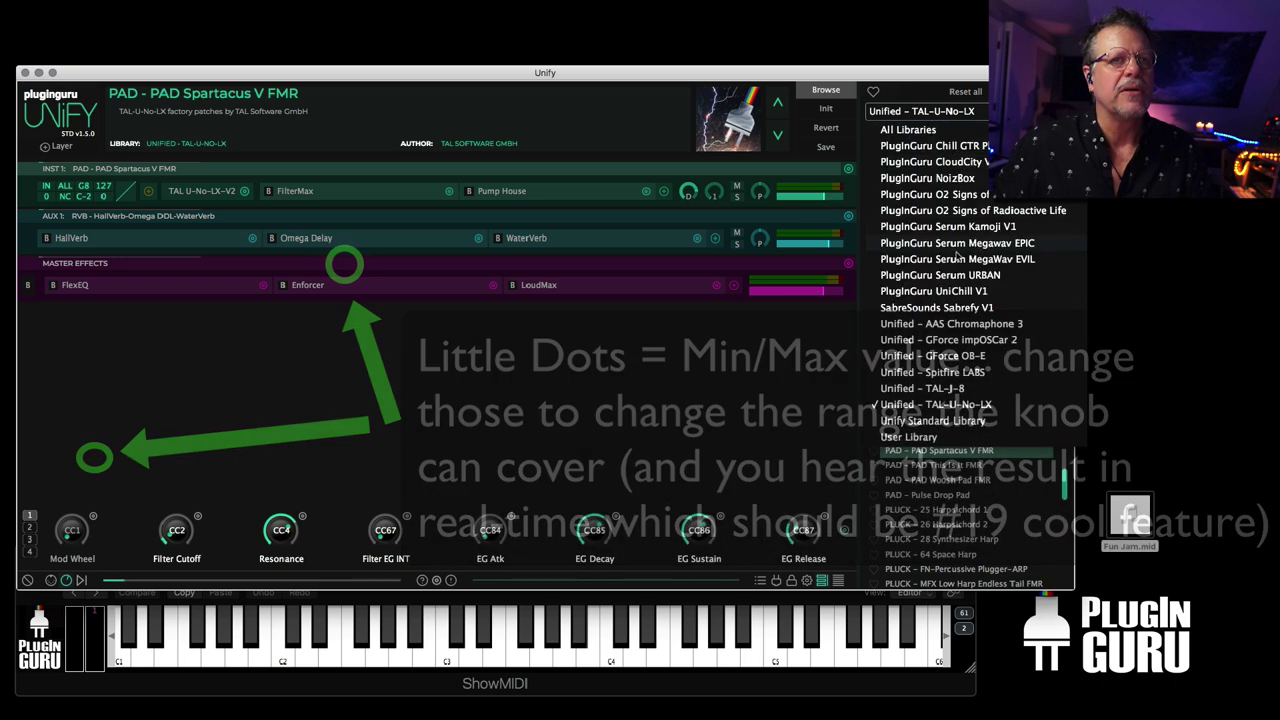
- Load BRASS – Brass Rounds from the Unified - GForce OB-E library as a new layer, INST 2
{"action": "left_click", "coordinate": [931, 357]}
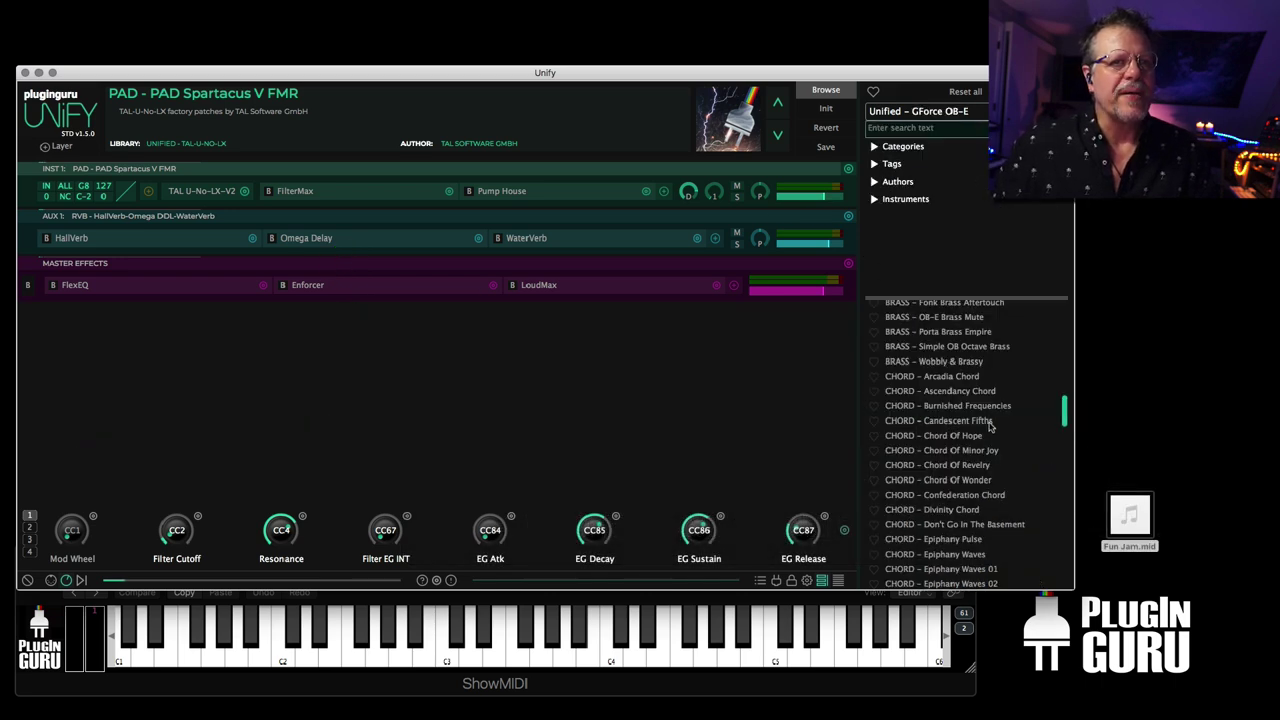
{"action": "scroll", "coordinate": [940, 410], "scroll_direction": "up", "scroll_amount": 5}
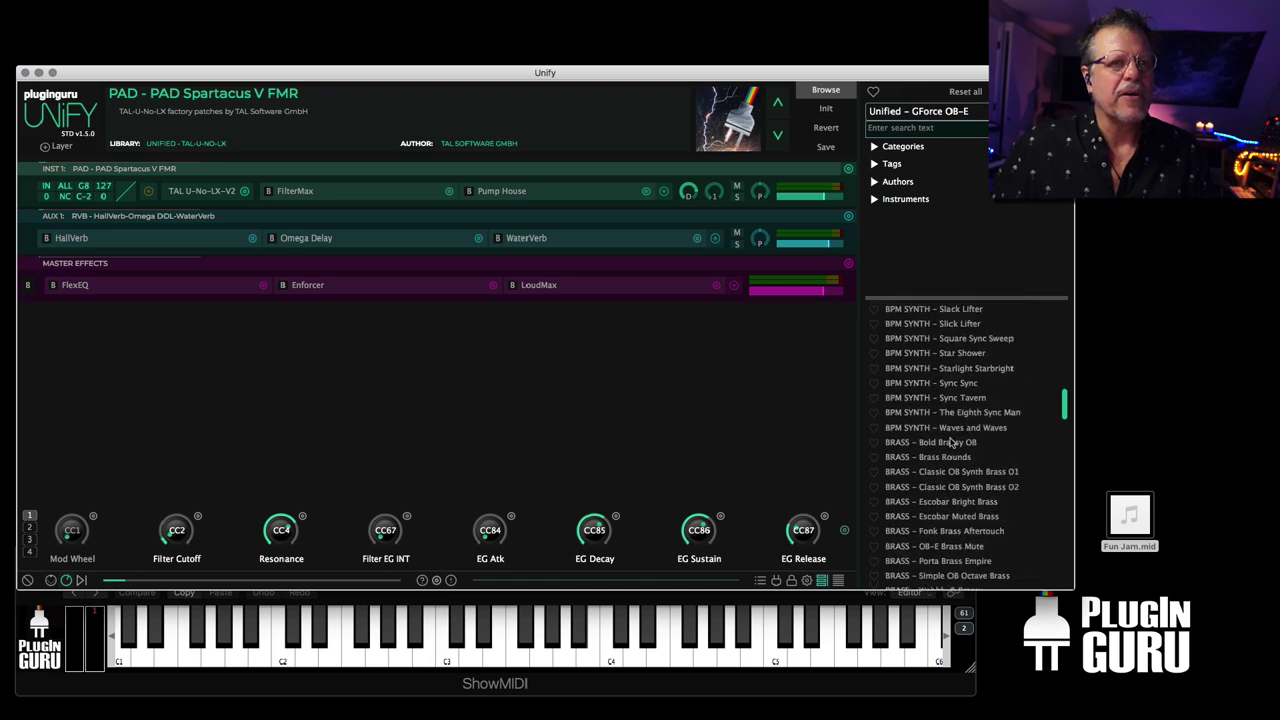
{"action": "right_click", "coordinate": [948, 458]}
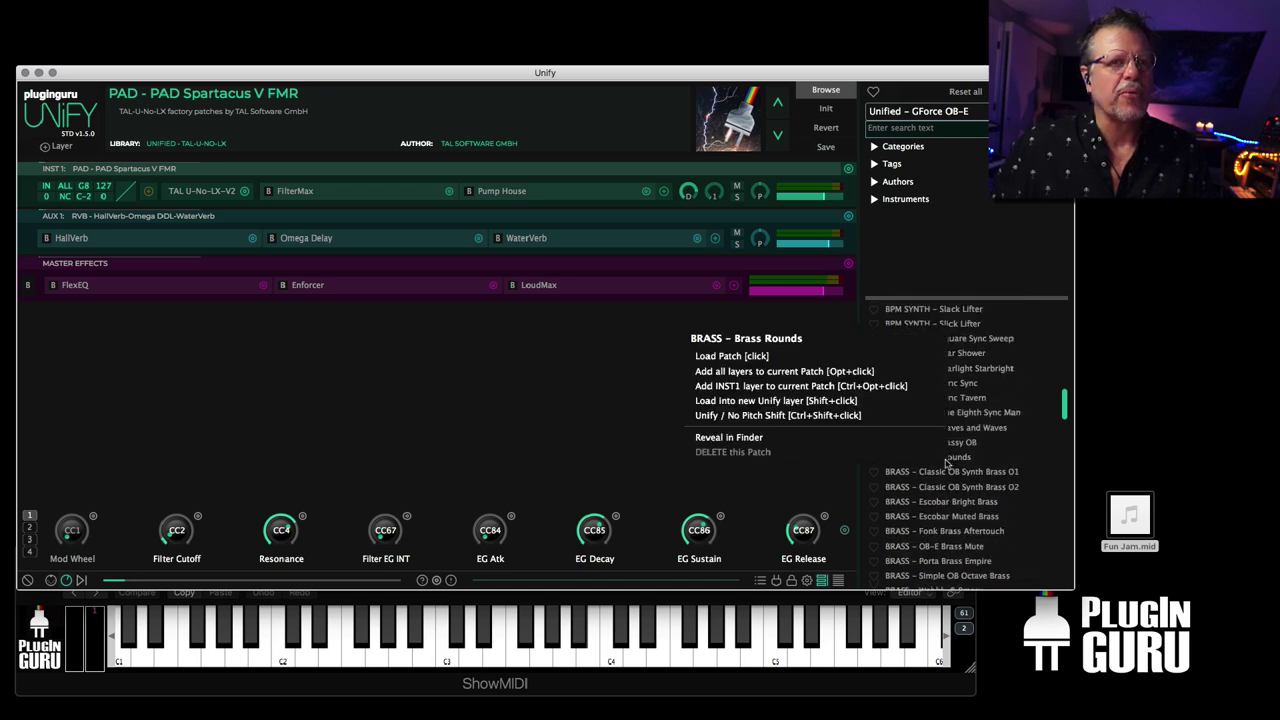
{"action": "left_click", "coordinate": [778, 401]}
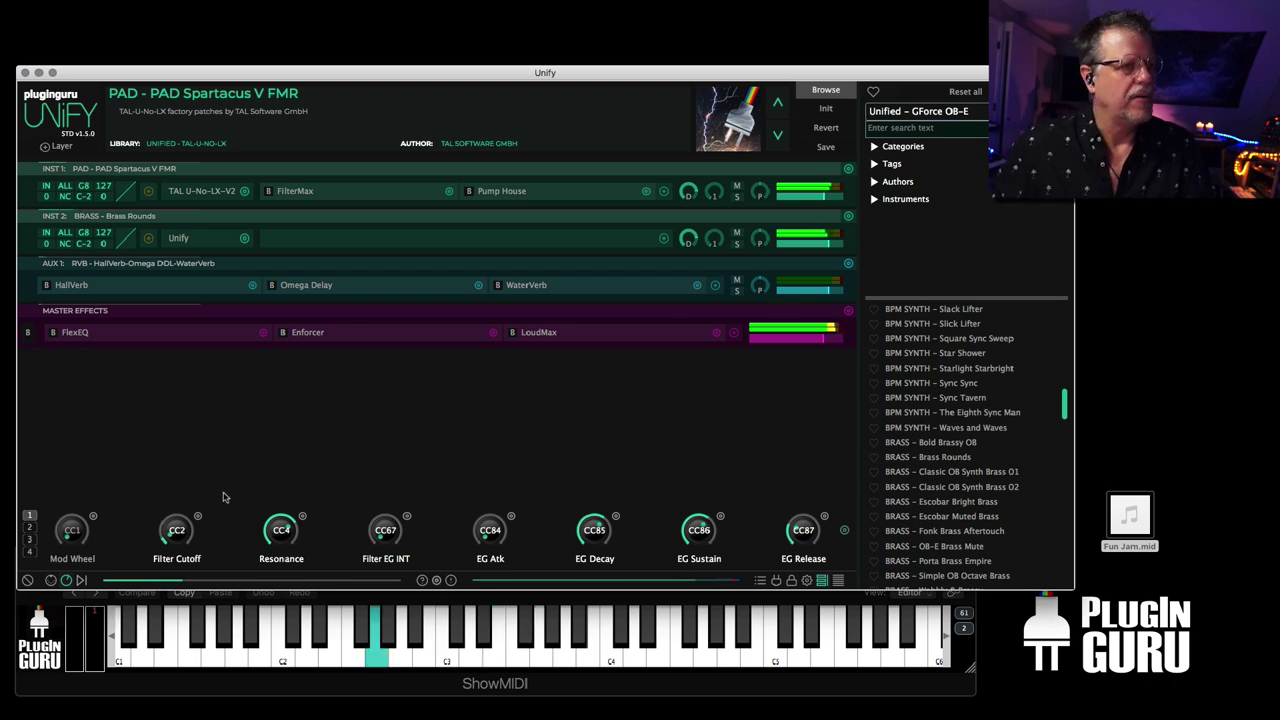
- Open the Brass Rounds layer window, sweep its filter cutoff to audition it, then close it
{"action": "right_click", "coordinate": [197, 517]}
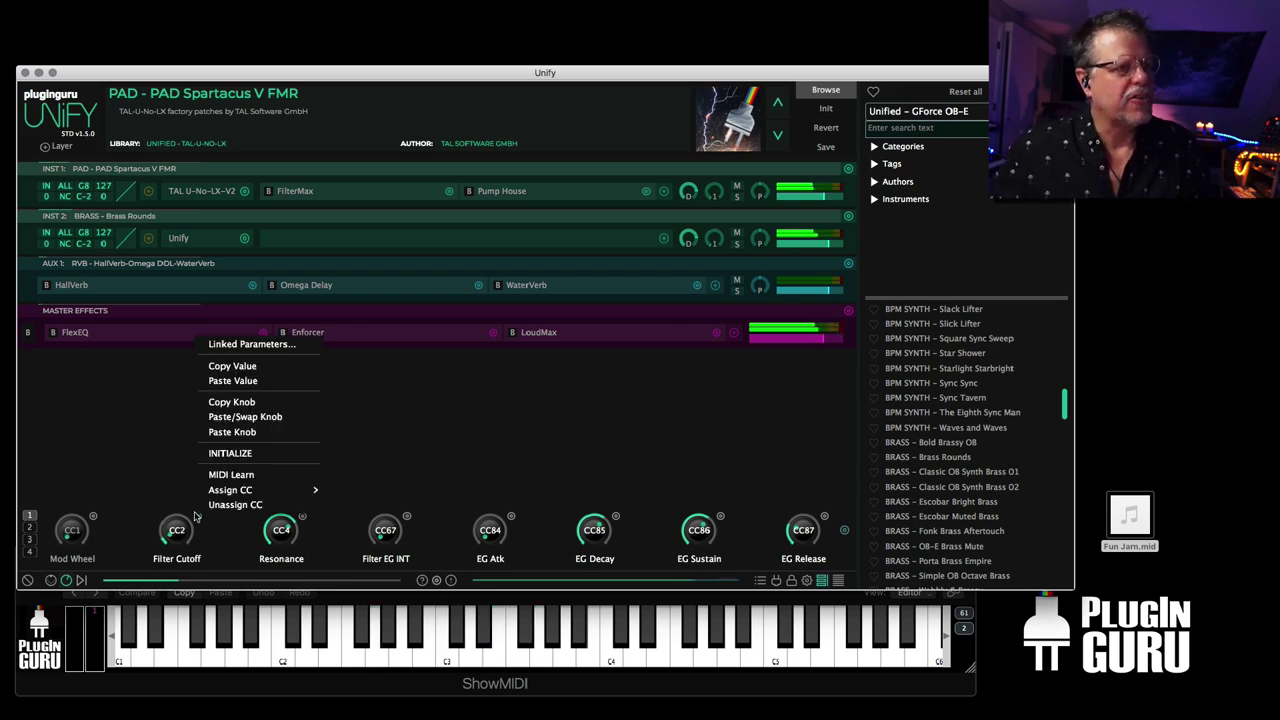
{"action": "left_click", "coordinate": [236, 345]}
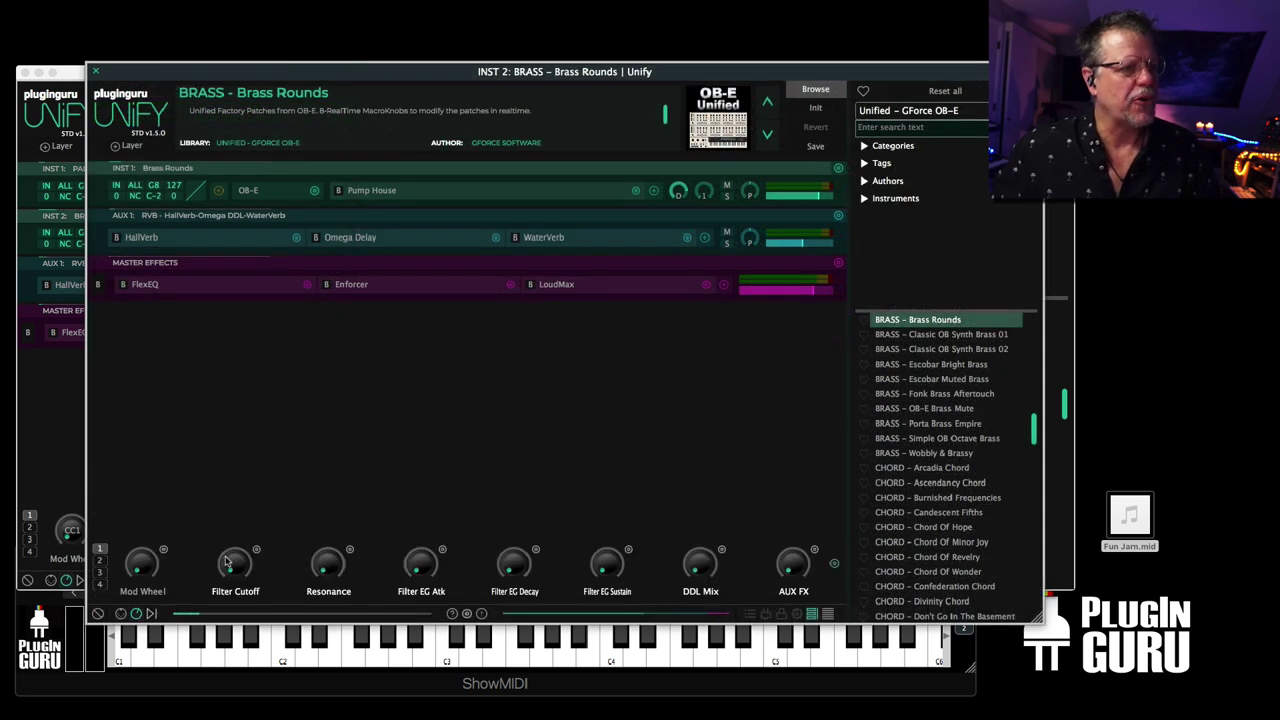
{"action": "left_click_drag", "start_coordinate": [235, 571], "coordinate": [264, 477]}
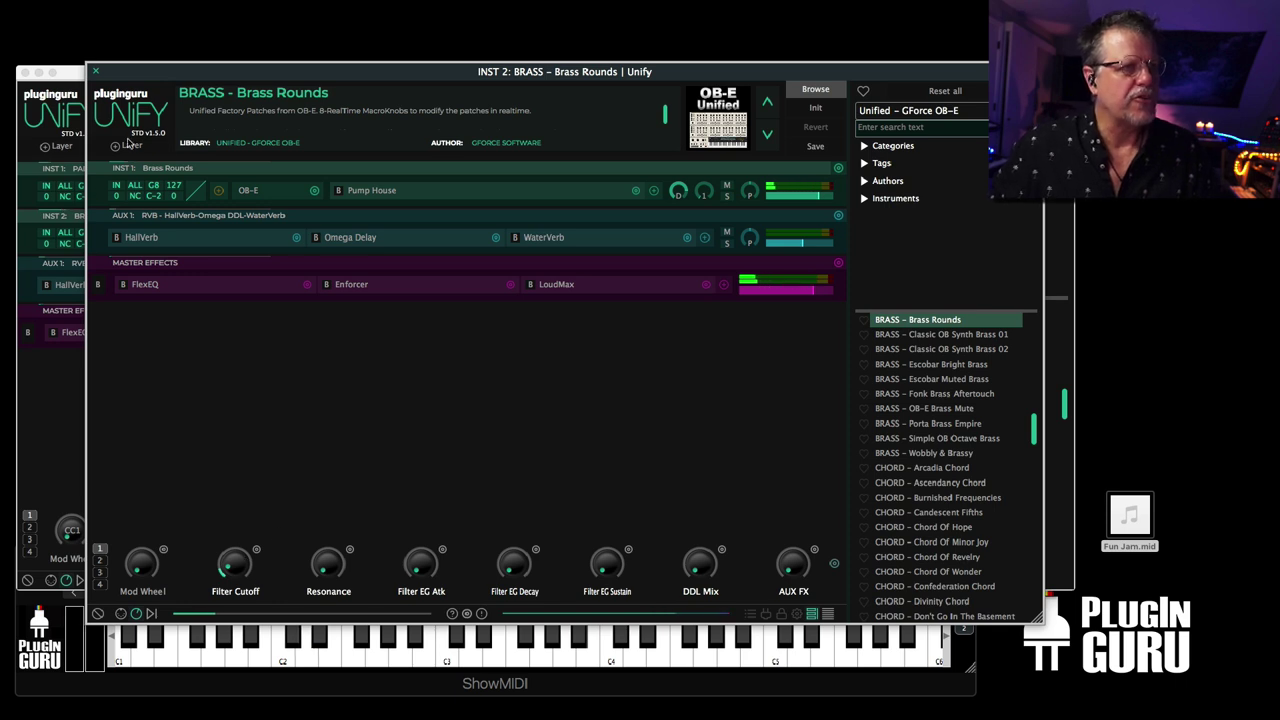
{"action": "left_click", "coordinate": [96, 71]}
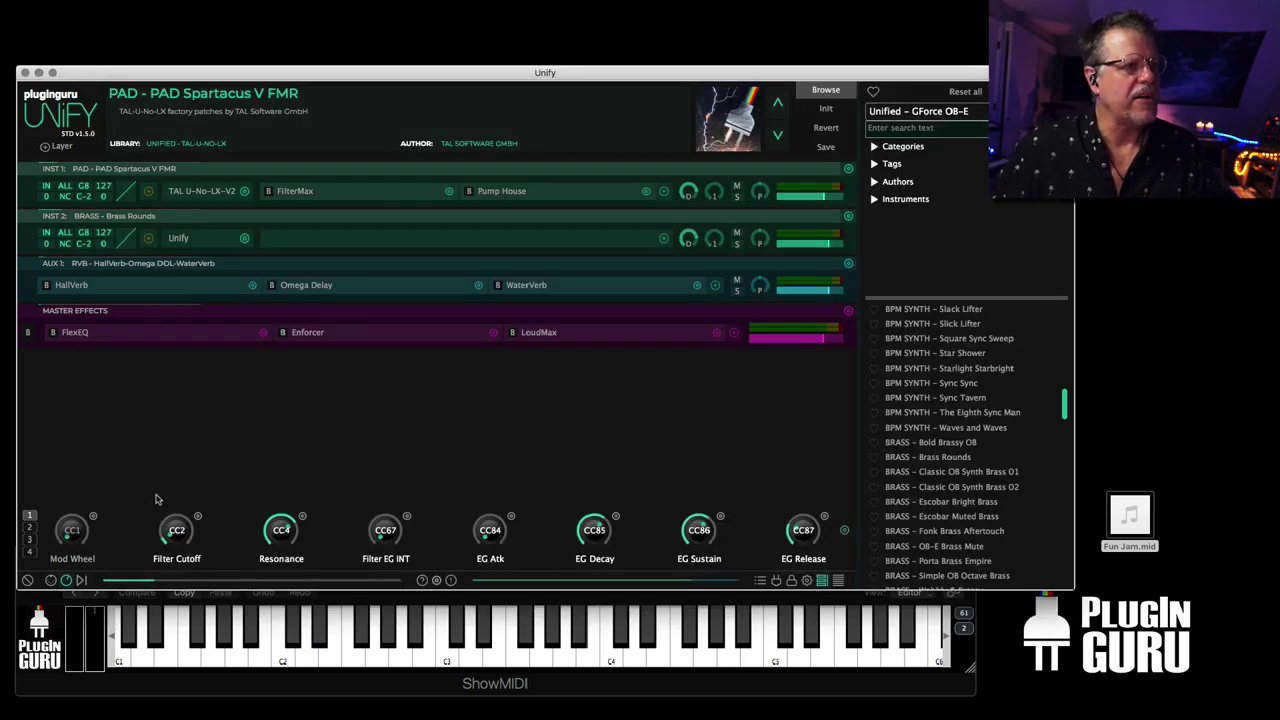
{"action": "right_click", "coordinate": [198, 522]}
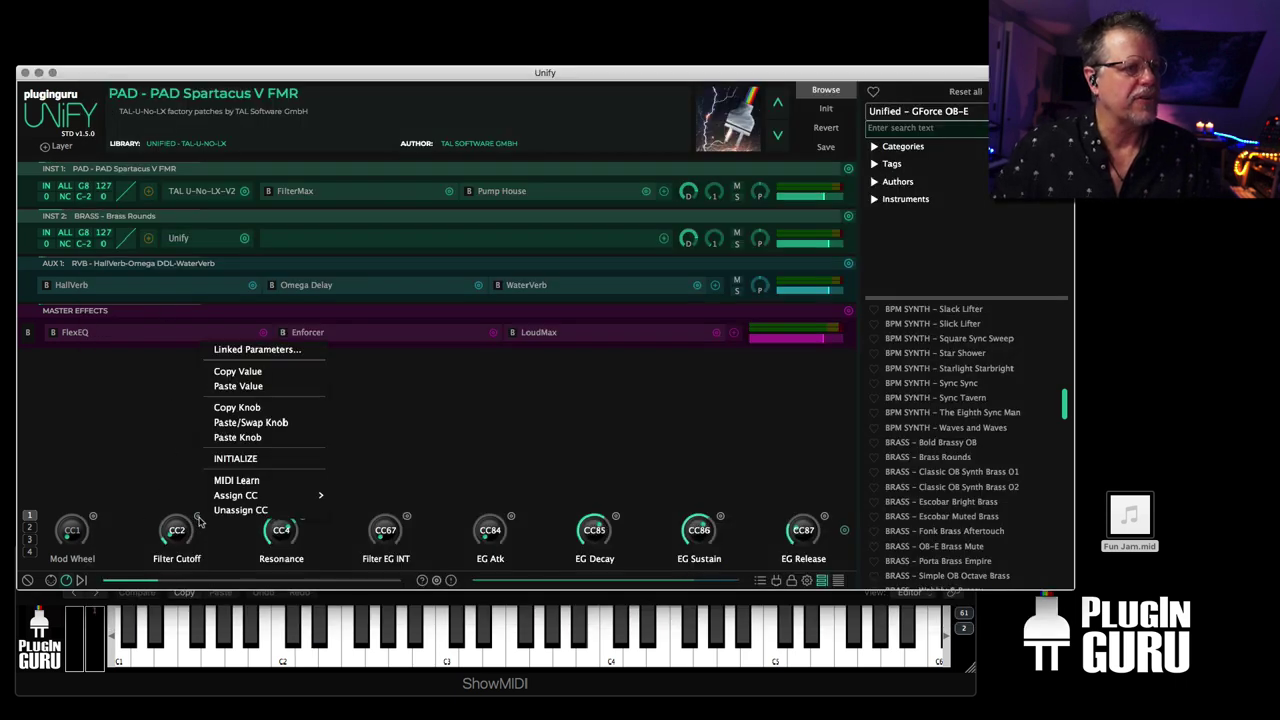
- Add inst 2: BRASS – Brass Rounds > Unify > Macro2 as a linked parameter of Filter Cutoff
{"action": "left_click", "coordinate": [256, 350]}
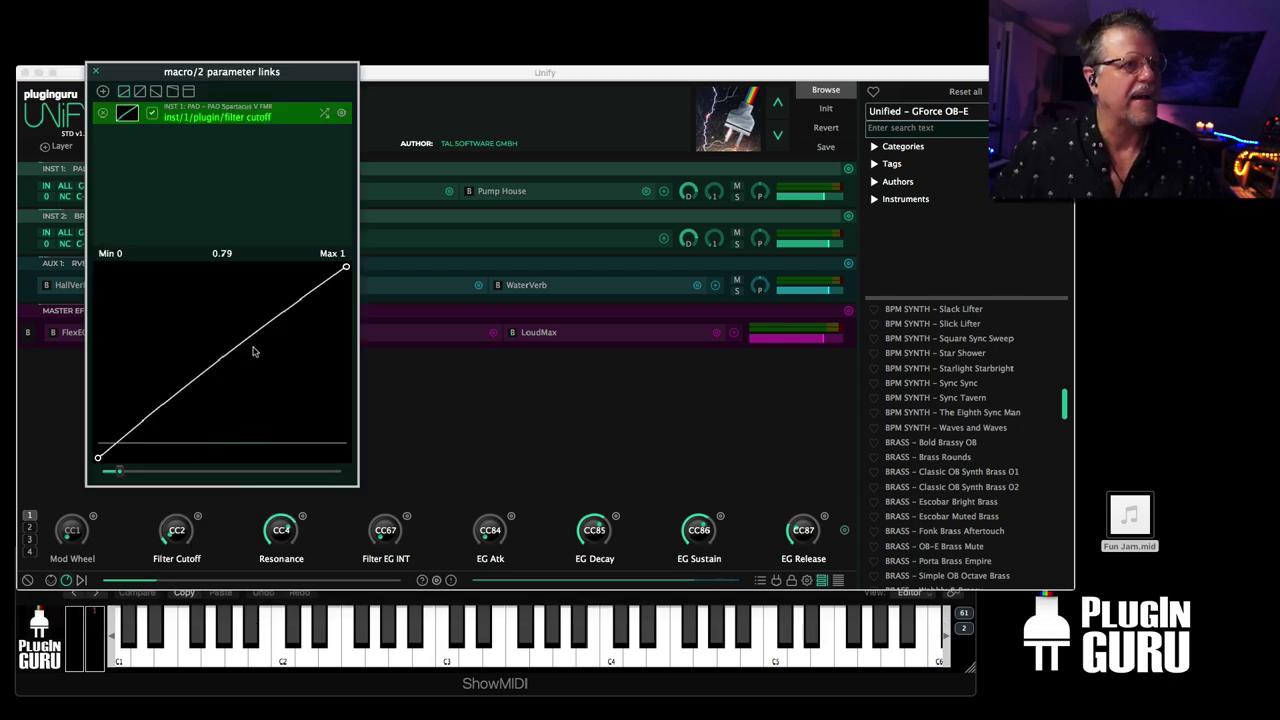
{"action": "left_click", "coordinate": [103, 92]}
{"action": "mouse_move", "coordinate": [125, 99]}
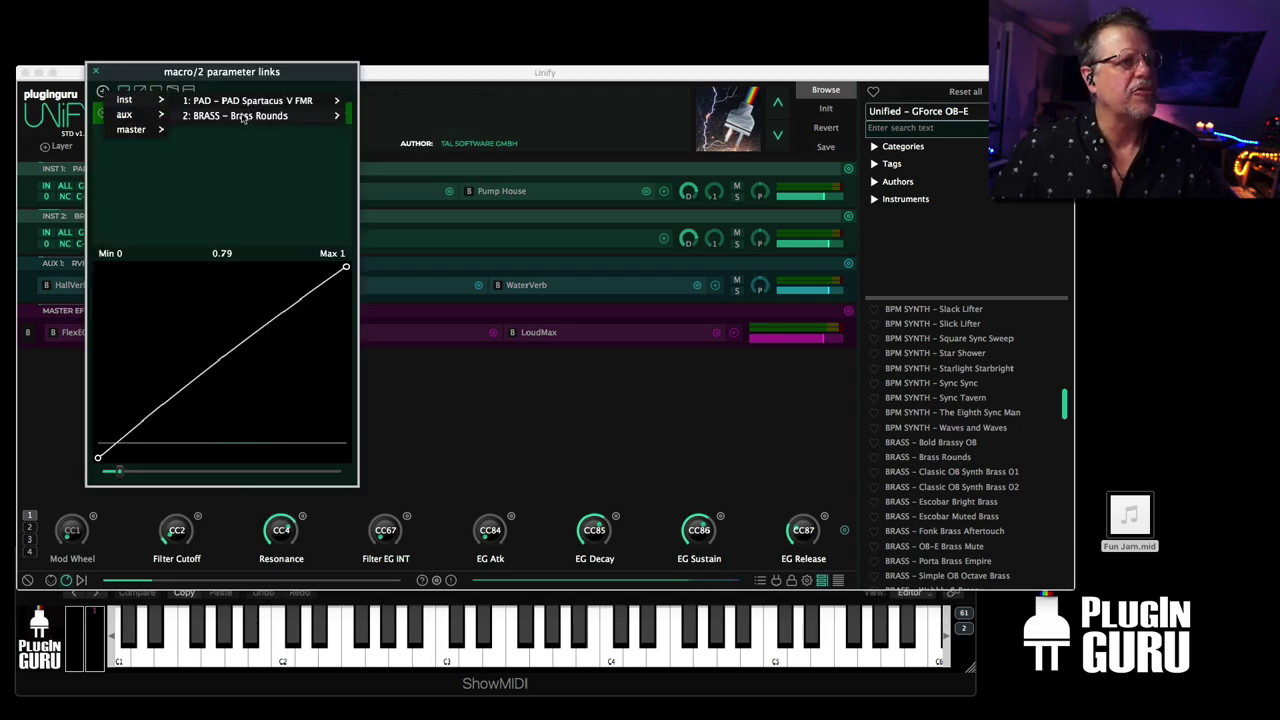
{"action": "mouse_move", "coordinate": [271, 117]}
{"action": "mouse_move", "coordinate": [405, 180]}
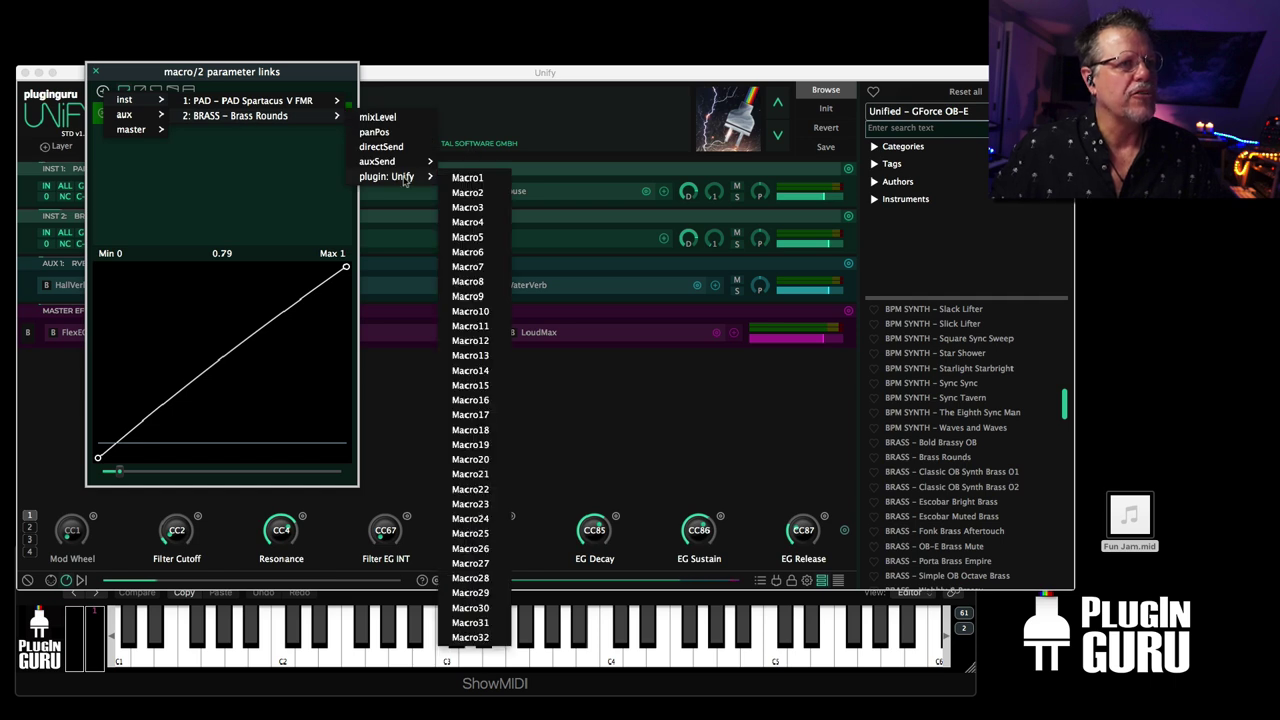
{"action": "left_click", "coordinate": [468, 192]}
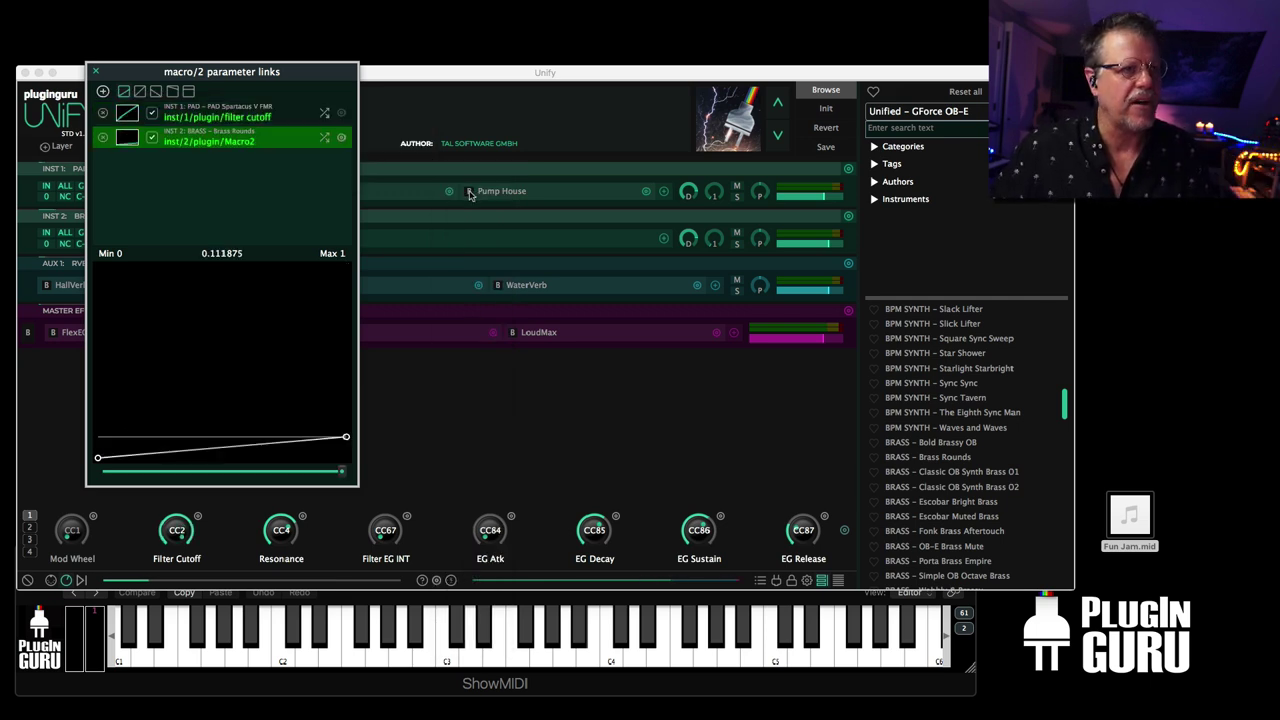
- Raise and bend the Macro2 link's response curve, then audition the filter cutoff link with the slider
{"action": "left_click_drag", "start_coordinate": [345, 437], "coordinate": [348, 310]}
{"action": "left_click_drag", "start_coordinate": [348, 474], "coordinate": [108, 489]}
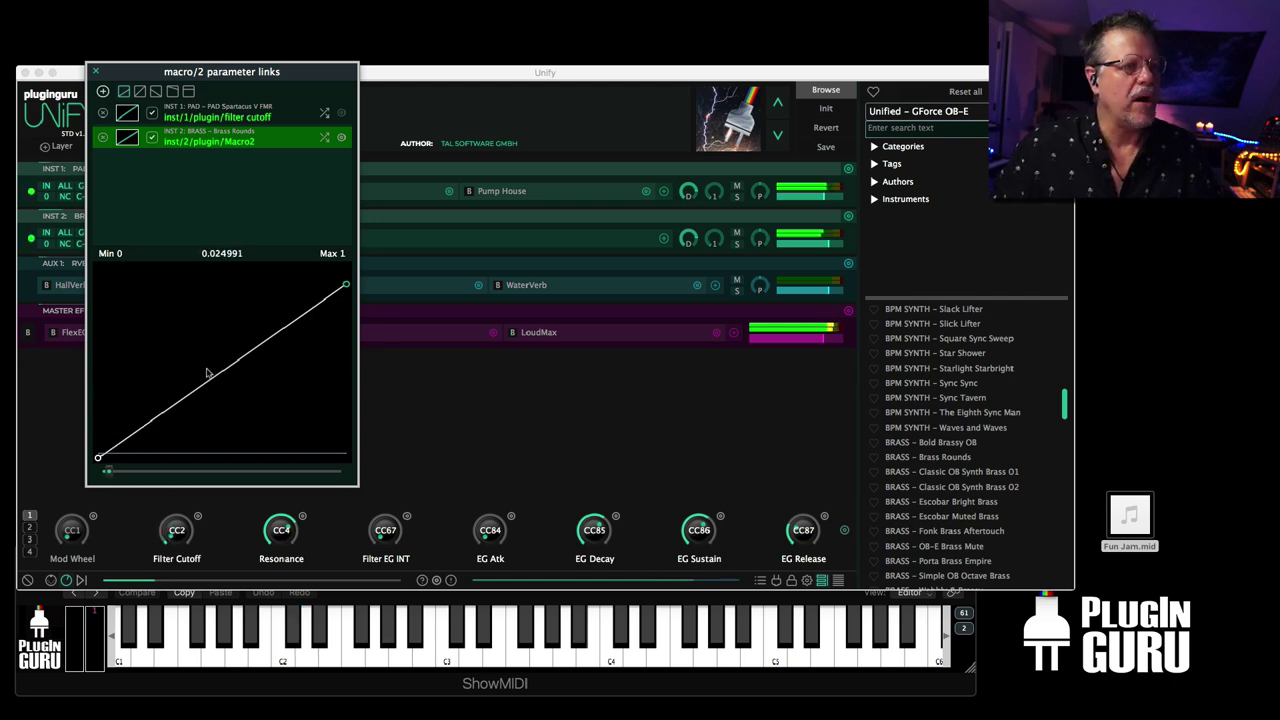
{"action": "left_click_drag", "start_coordinate": [208, 372], "coordinate": [181, 459]}
{"action": "left_click", "coordinate": [240, 112]}
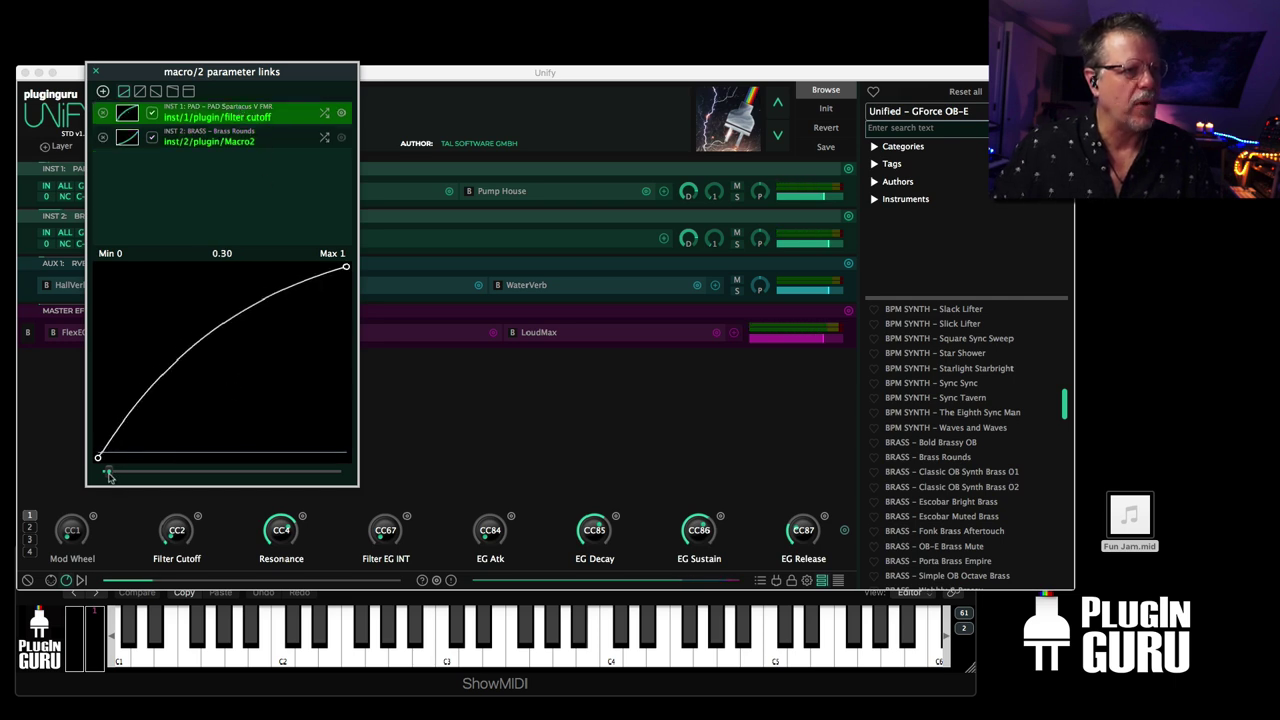
{"action": "left_click_drag", "start_coordinate": [110, 477], "coordinate": [353, 488]}
- Rework the Macro2 curve from a logarithmic bow to nearly straight, testing at low and mid values
{"action": "left_click", "coordinate": [230, 140]}
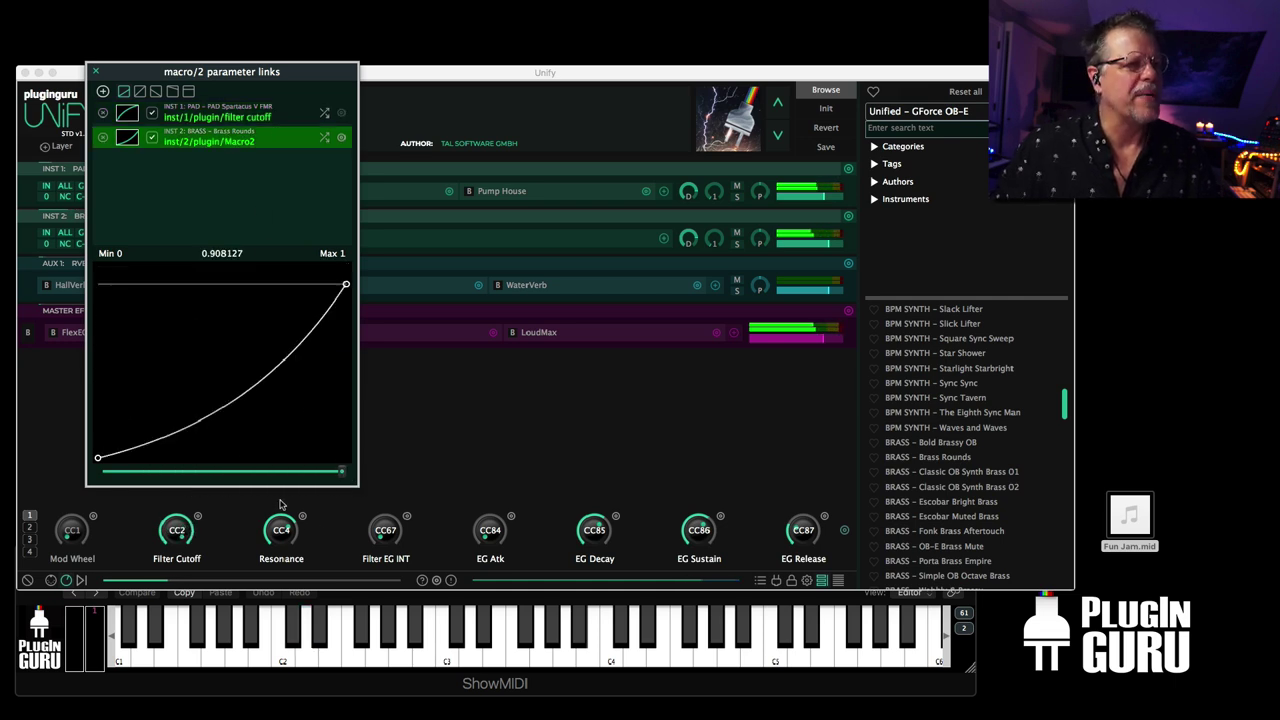
{"action": "left_click_drag", "start_coordinate": [341, 470], "coordinate": [140, 470]}
{"action": "left_click_drag", "start_coordinate": [267, 395], "coordinate": [236, 368]}
{"action": "left_click_drag", "start_coordinate": [138, 476], "coordinate": [100, 475]}
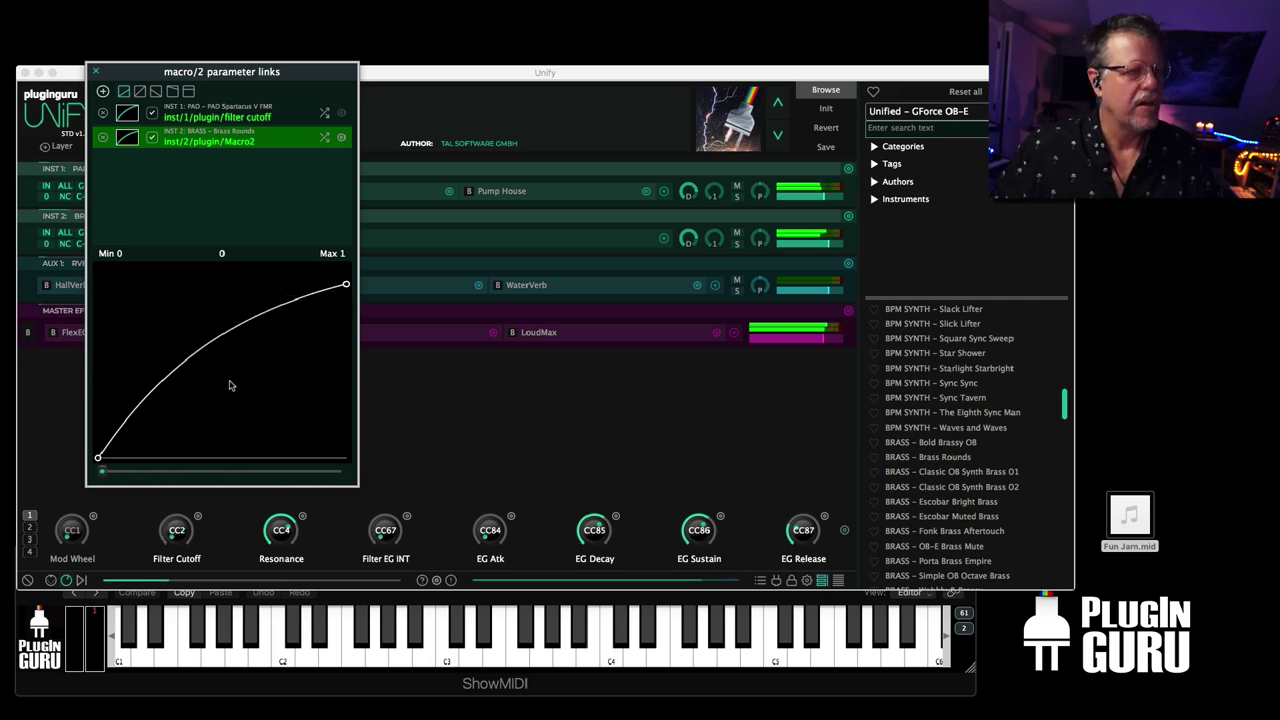
{"action": "left_click_drag", "start_coordinate": [220, 357], "coordinate": [232, 465]}
- Add breakpoints to the Macro2 and filter cutoff curves, adding a peak and low point, and audition them
{"action": "left_click", "coordinate": [184, 391]}
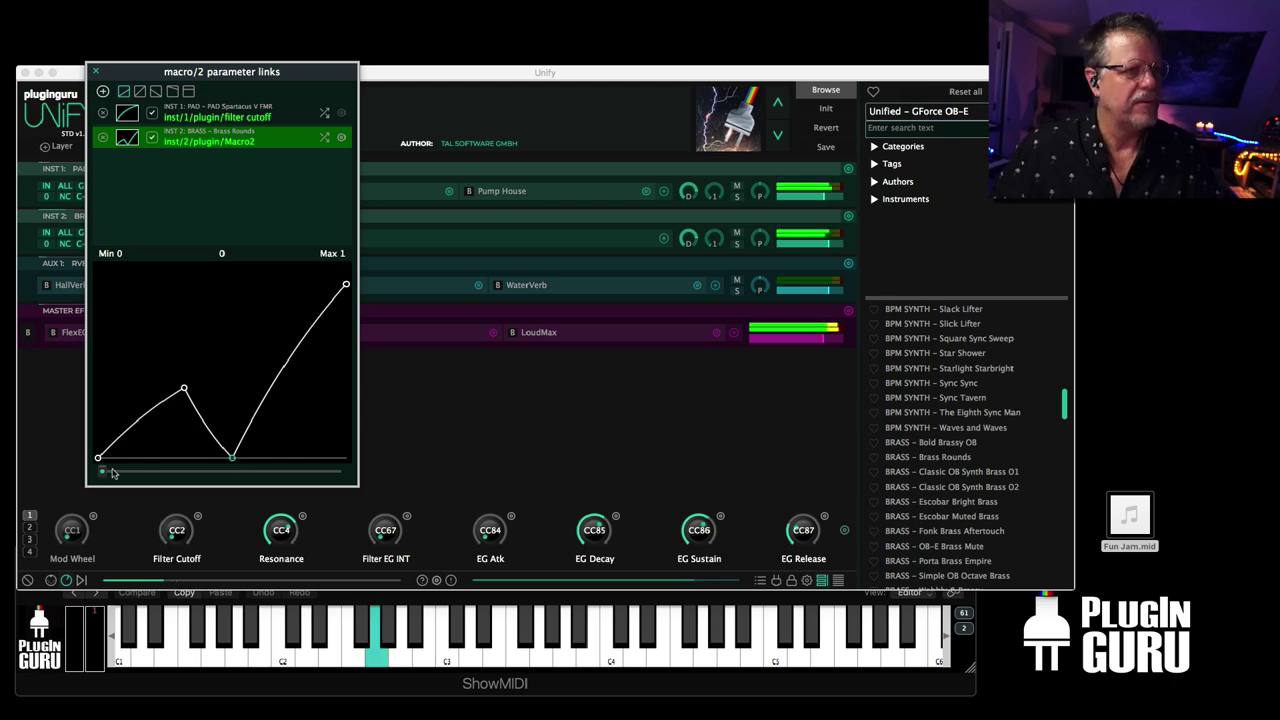
{"action": "left_click_drag", "start_coordinate": [110, 474], "coordinate": [340, 472]}
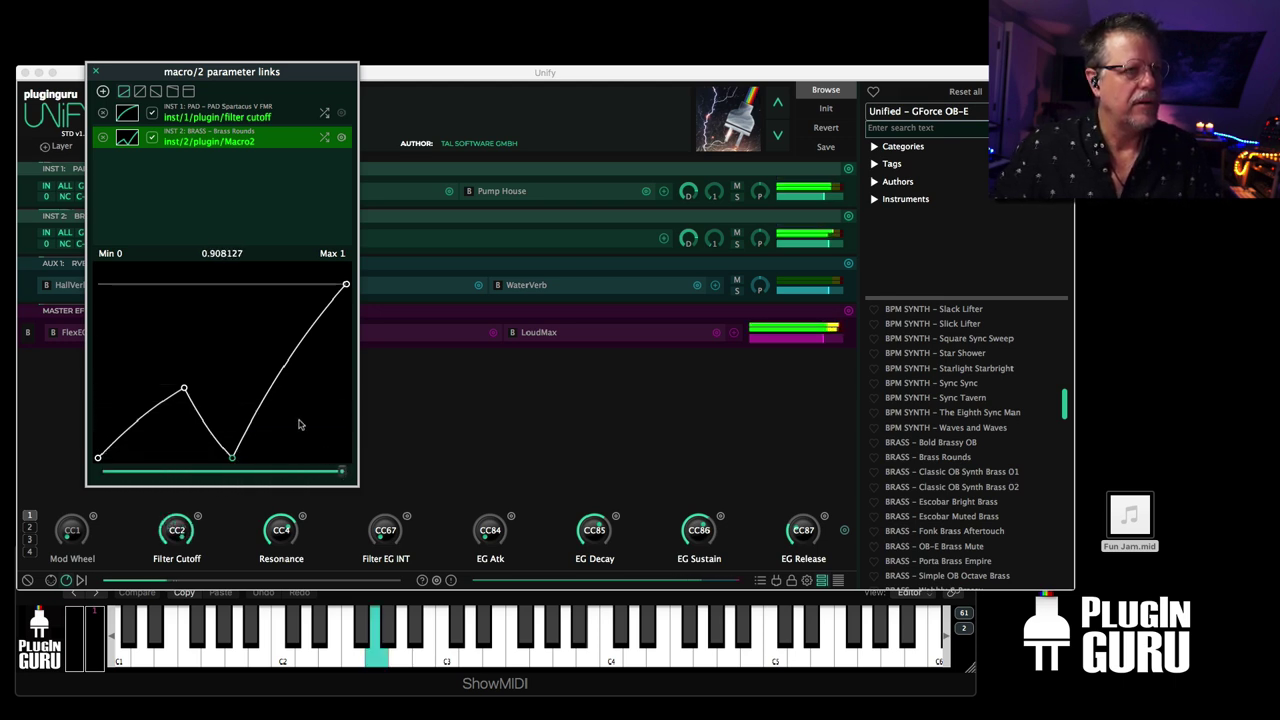
{"action": "left_click", "coordinate": [212, 122]}
{"action": "left_click", "coordinate": [160, 400]}
{"action": "left_click", "coordinate": [196, 276]}
{"action": "left_click", "coordinate": [237, 456]}
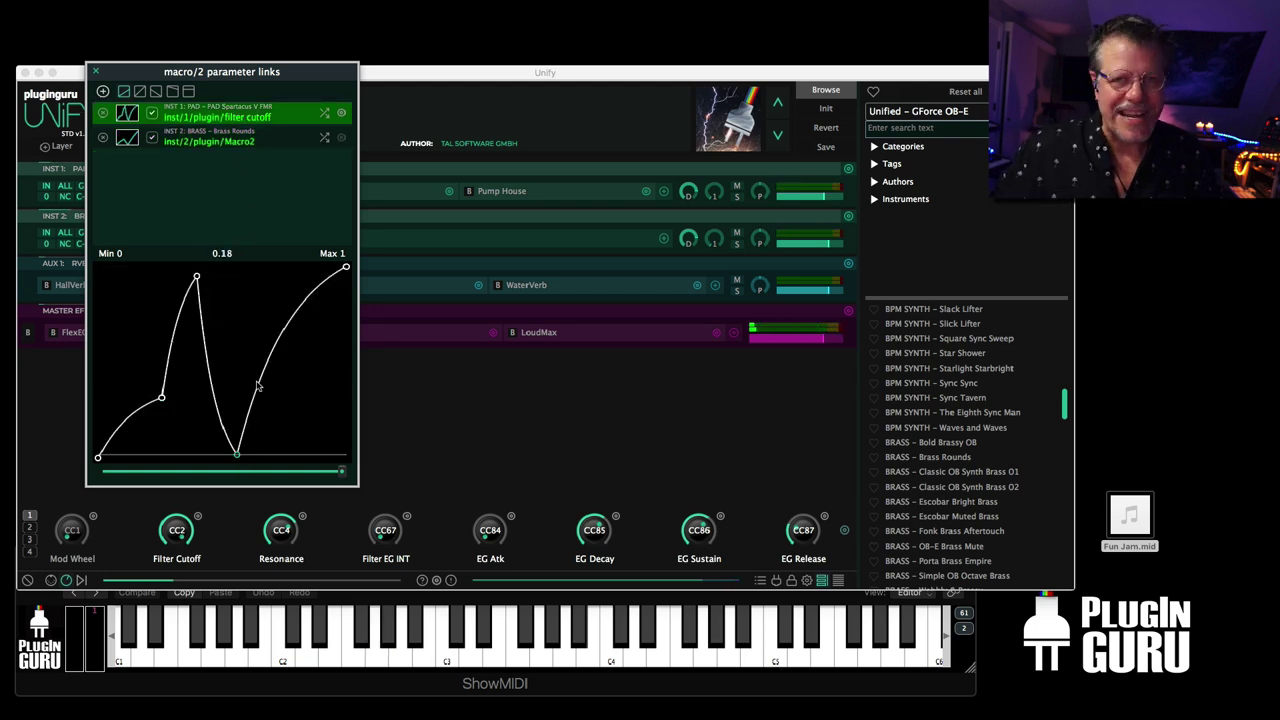
{"action": "left_click_drag", "start_coordinate": [332, 477], "coordinate": [101, 479]}
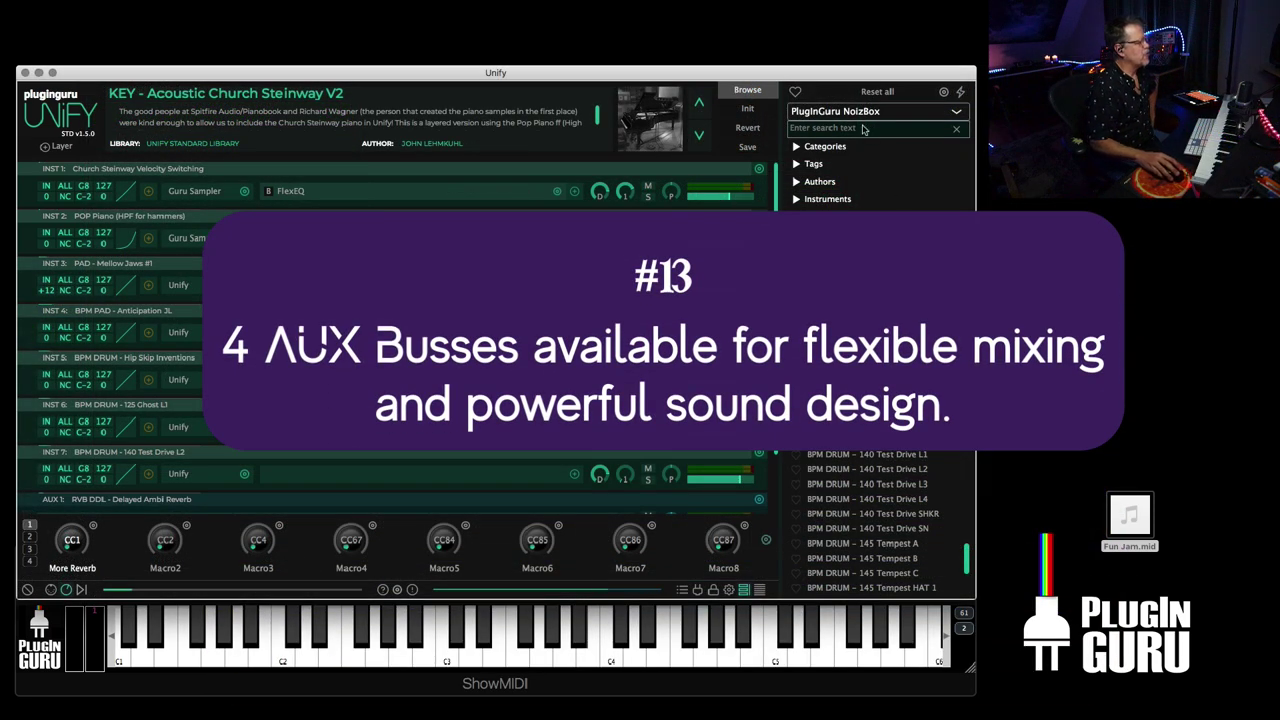
- Switch the library browser to PlugInGuru CloudCity V1 and load BPM SPLIT – One with Water
{"action": "left_click", "coordinate": [843, 112]}
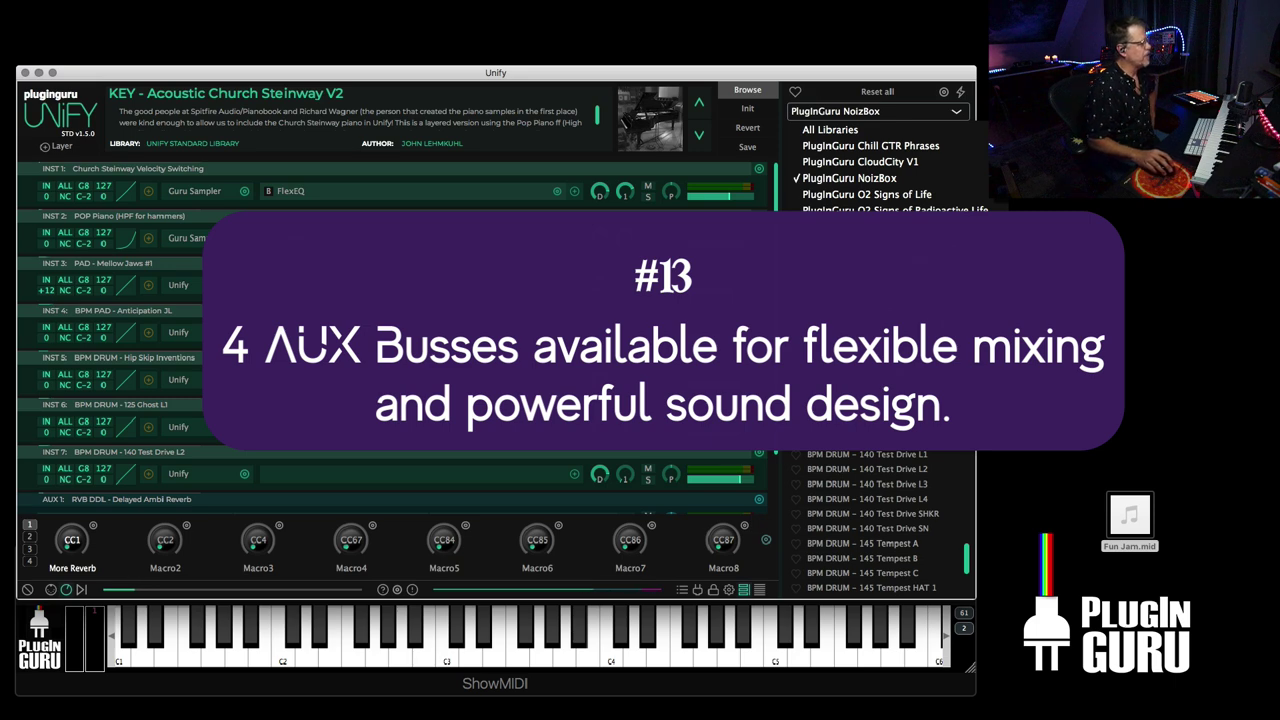
{"action": "left_click", "coordinate": [870, 435]}
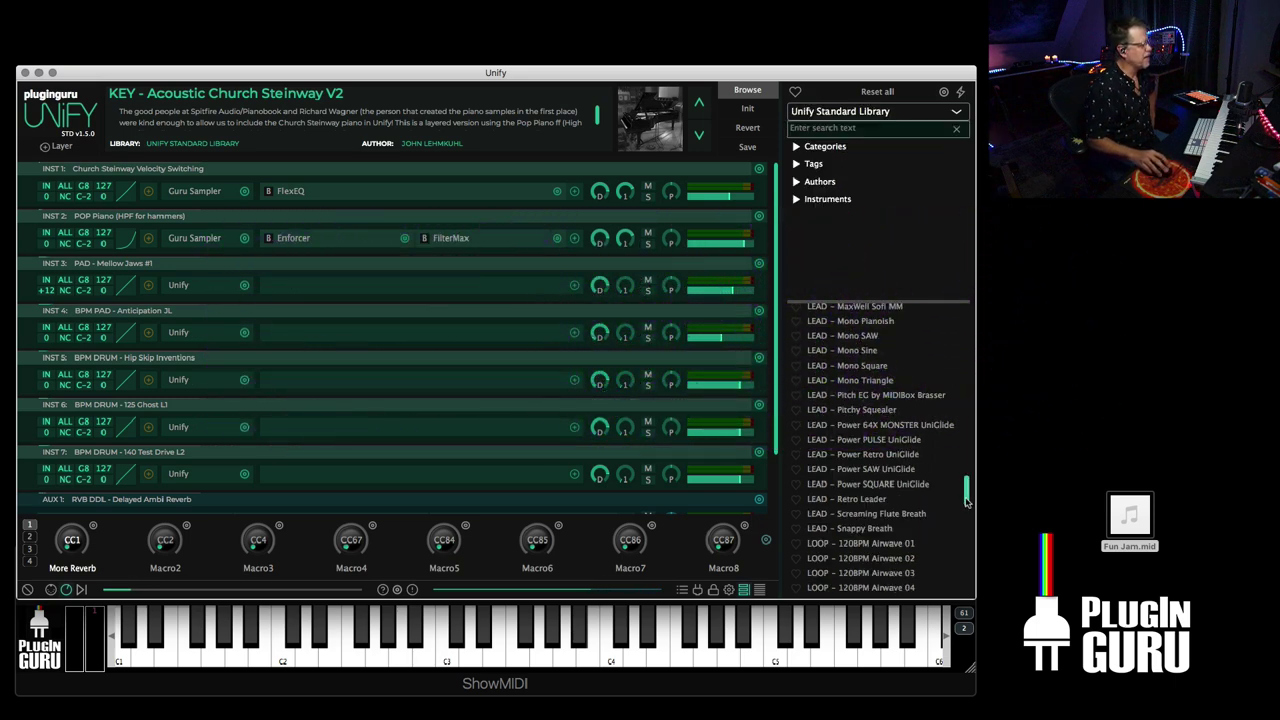
{"action": "left_click", "coordinate": [843, 112]}
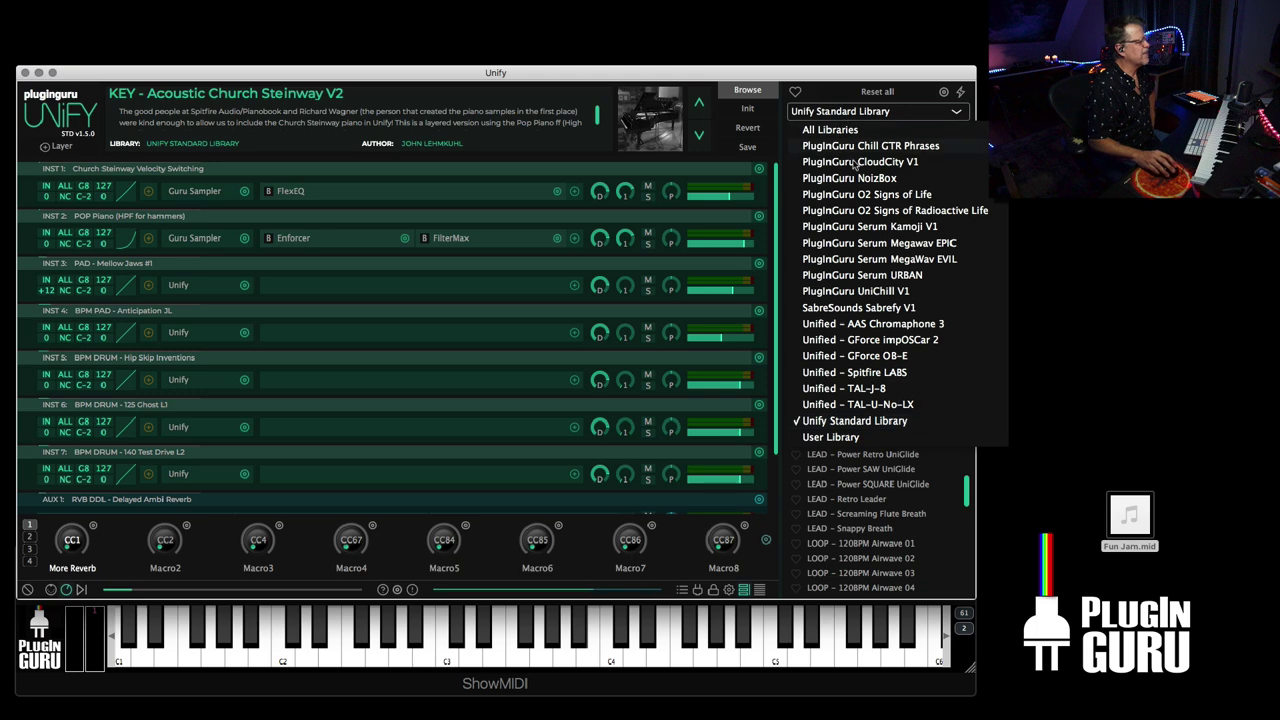
{"action": "left_click", "coordinate": [858, 162]}
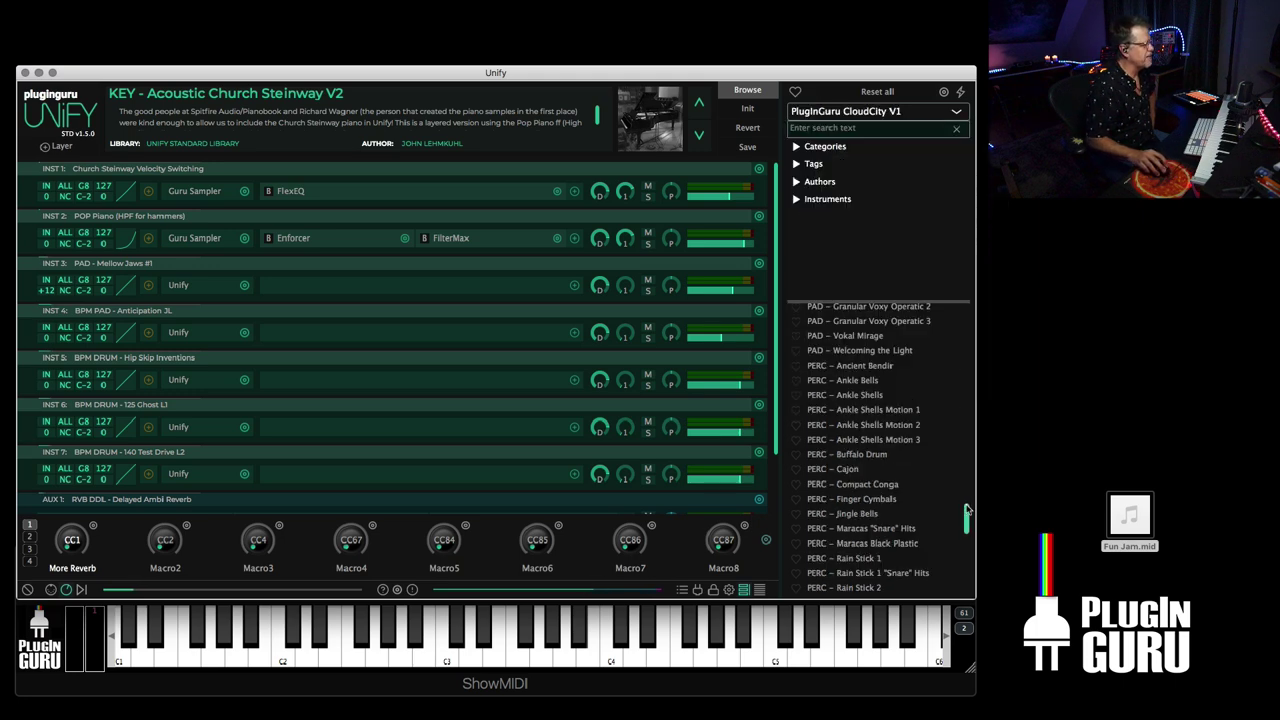
{"action": "mouse_move", "coordinate": [968, 500]}
{"action": "left_mouse_down"}
{"action": "mouse_move", "coordinate": [970, 455]}
{"action": "mouse_move", "coordinate": [972, 497]}
{"action": "left_mouse_up"}
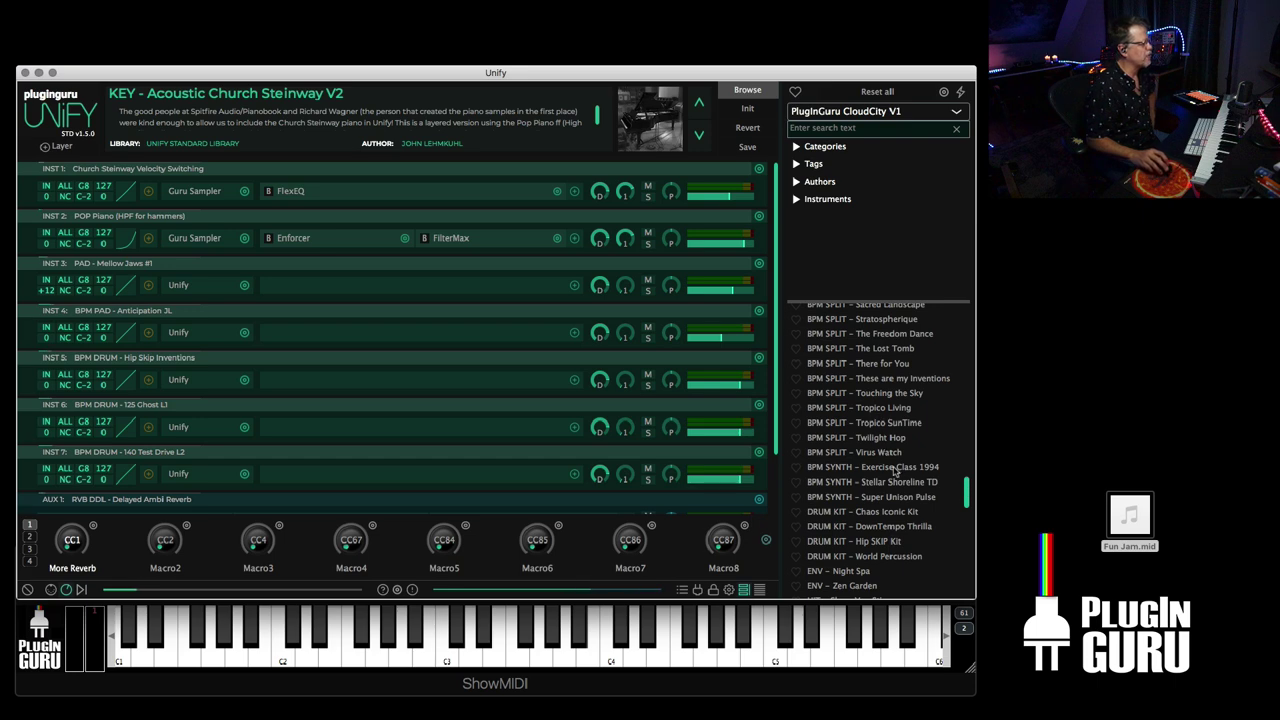
{"action": "scroll", "coordinate": [889, 420], "scroll_direction": "up", "scroll_amount": 3}
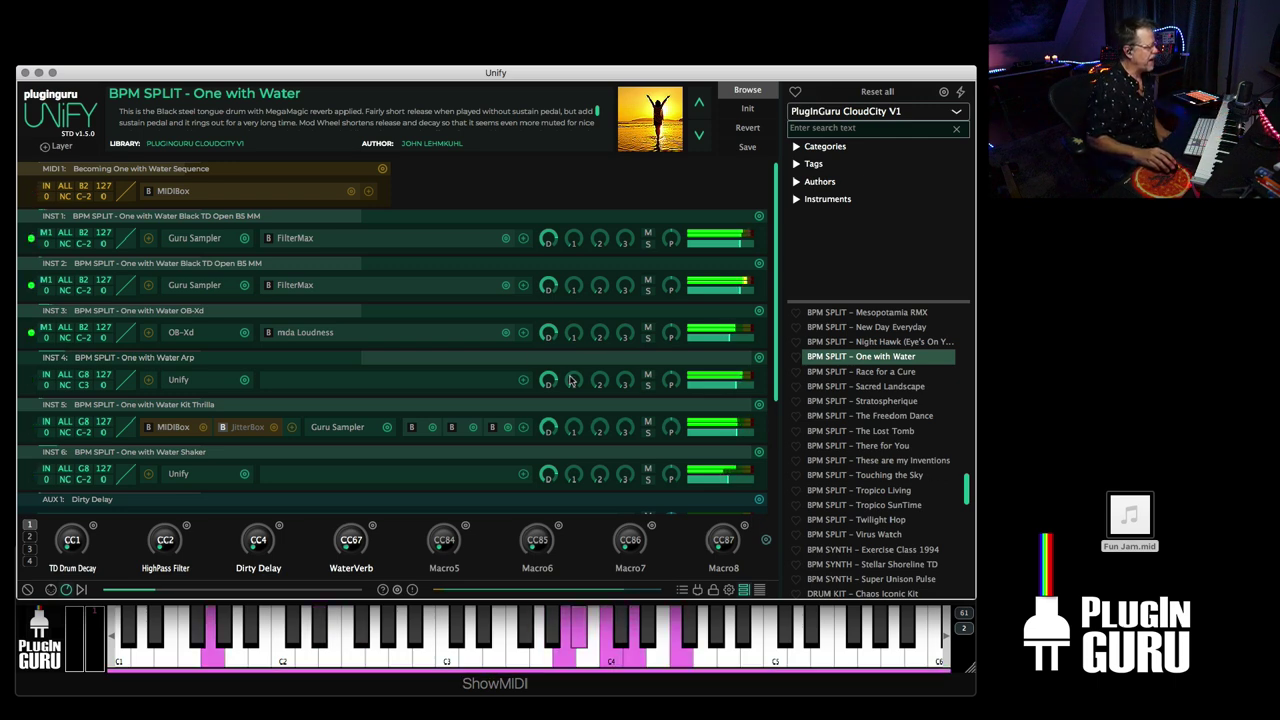
- Scroll through the One with Water layer stack to inspect its layers
{"action": "scroll", "coordinate": [570, 385], "scroll_direction": "down", "scroll_amount": 2}
{"action": "scroll", "coordinate": [570, 385], "scroll_direction": "down", "scroll_amount": 4}
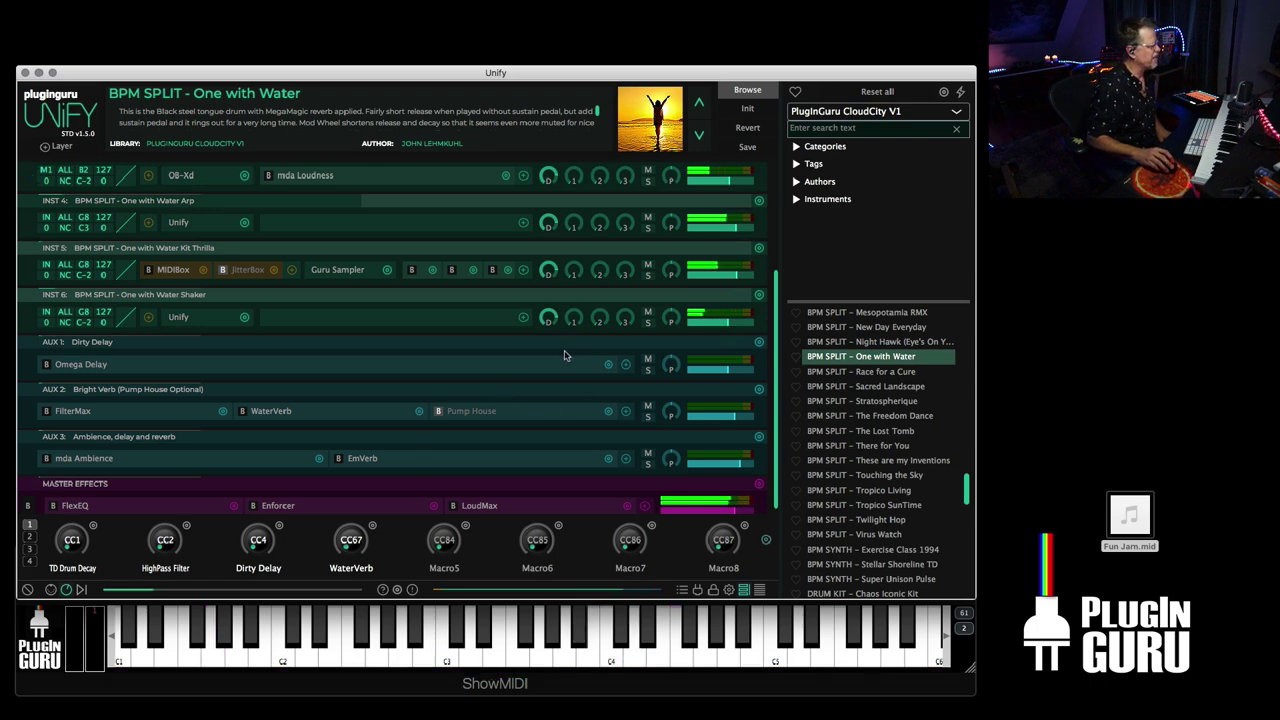
{"action": "scroll", "coordinate": [570, 358], "scroll_direction": "up", "scroll_amount": 3}
{"action": "scroll", "coordinate": [570, 358], "scroll_direction": "up", "scroll_amount": 2}
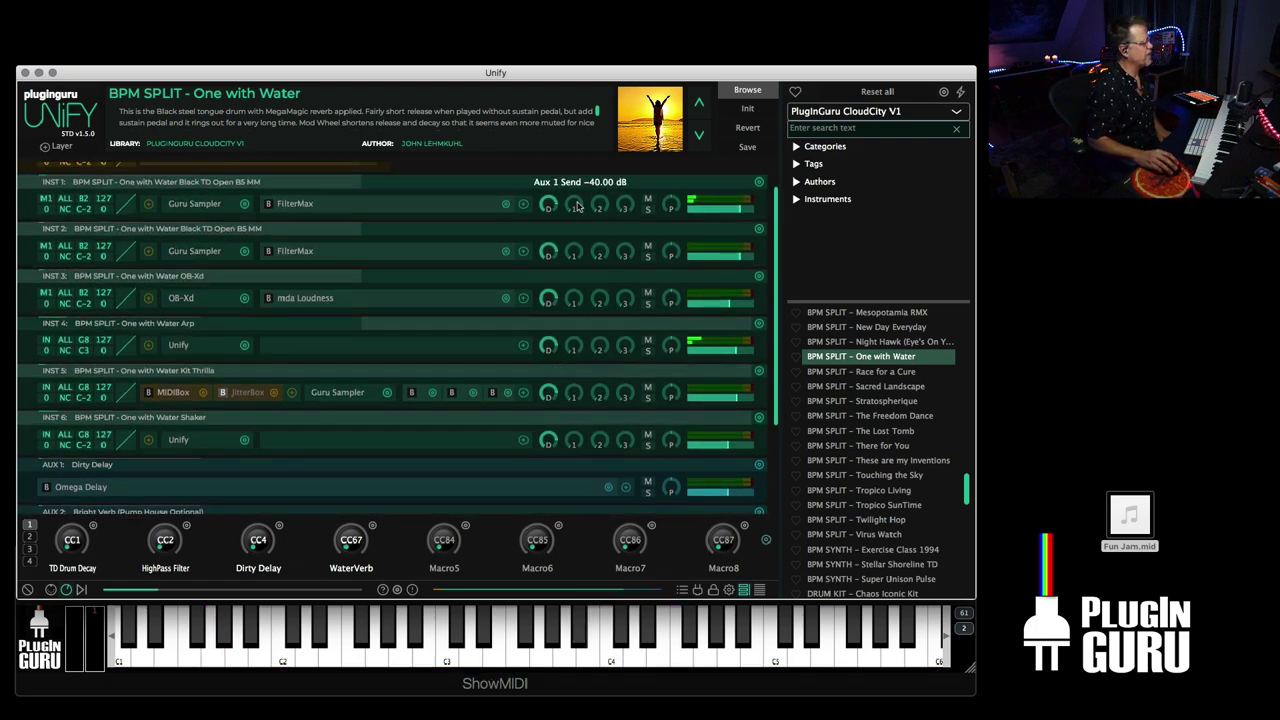
{"action": "scroll", "coordinate": [452, 410], "scroll_direction": "down", "scroll_amount": 3}
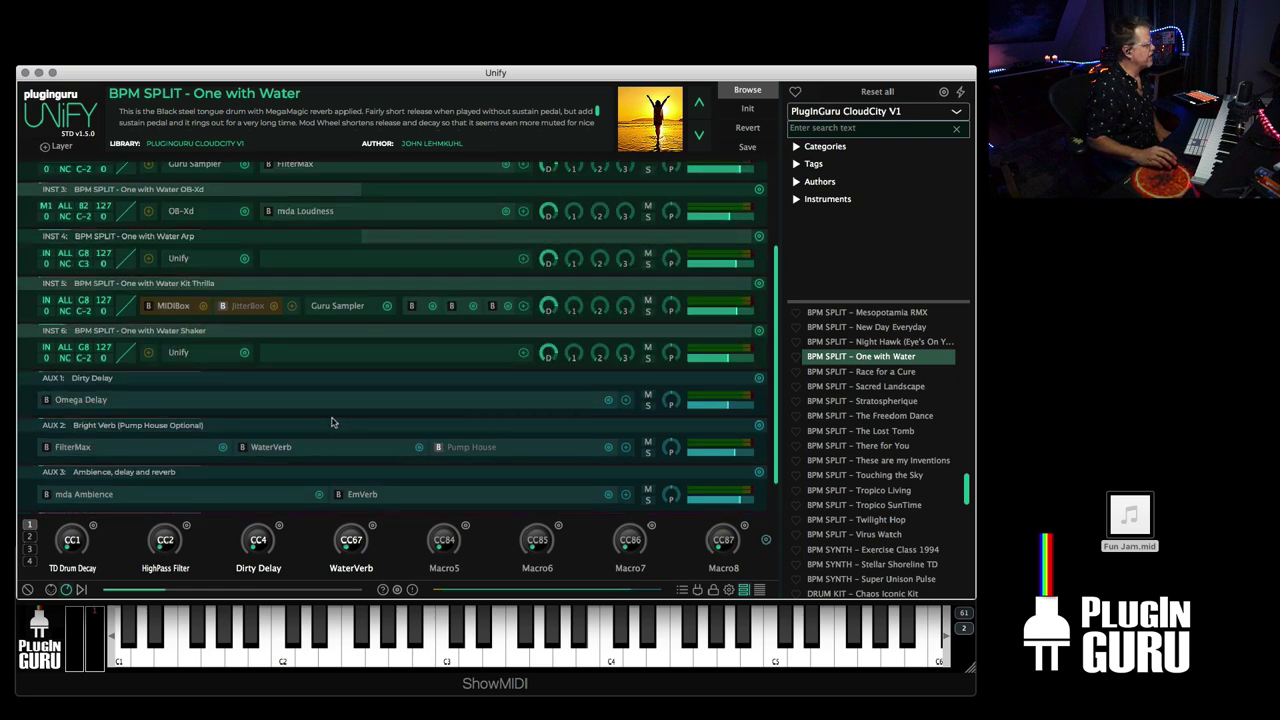
{"action": "scroll", "coordinate": [388, 459], "scroll_direction": "down", "scroll_amount": 1}
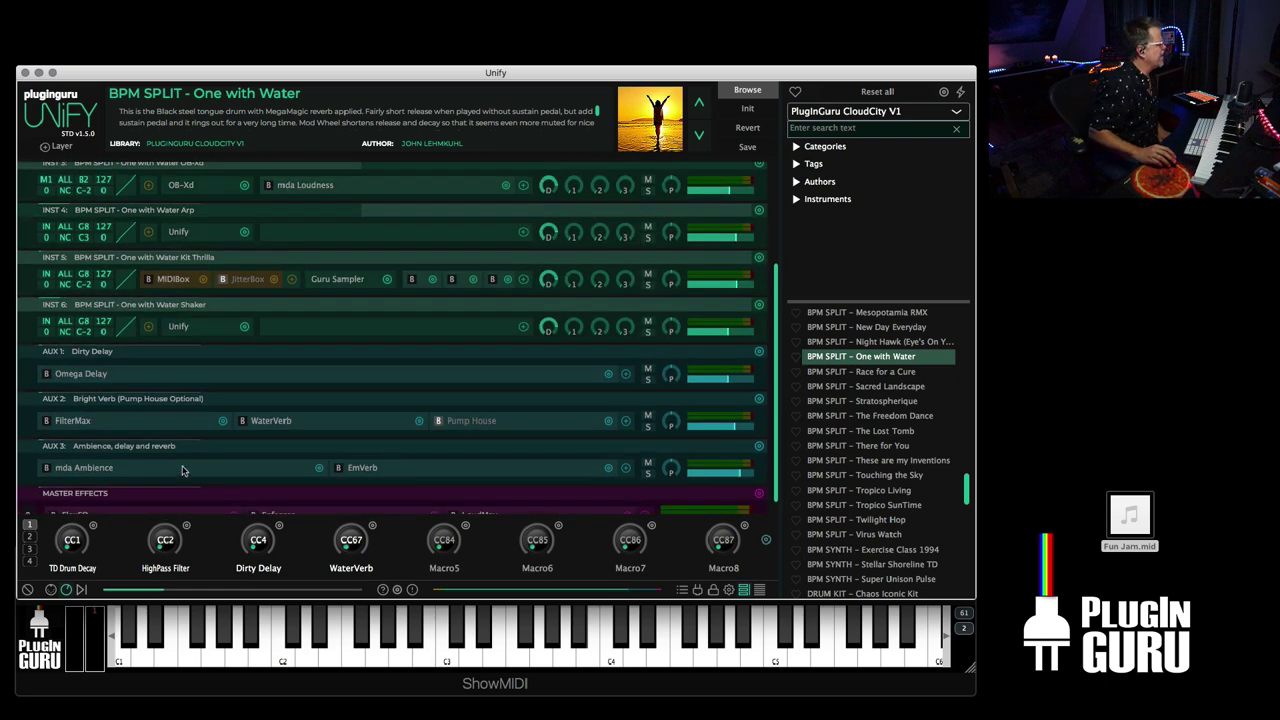
{"action": "scroll", "coordinate": [553, 378], "scroll_direction": "up", "scroll_amount": 5}
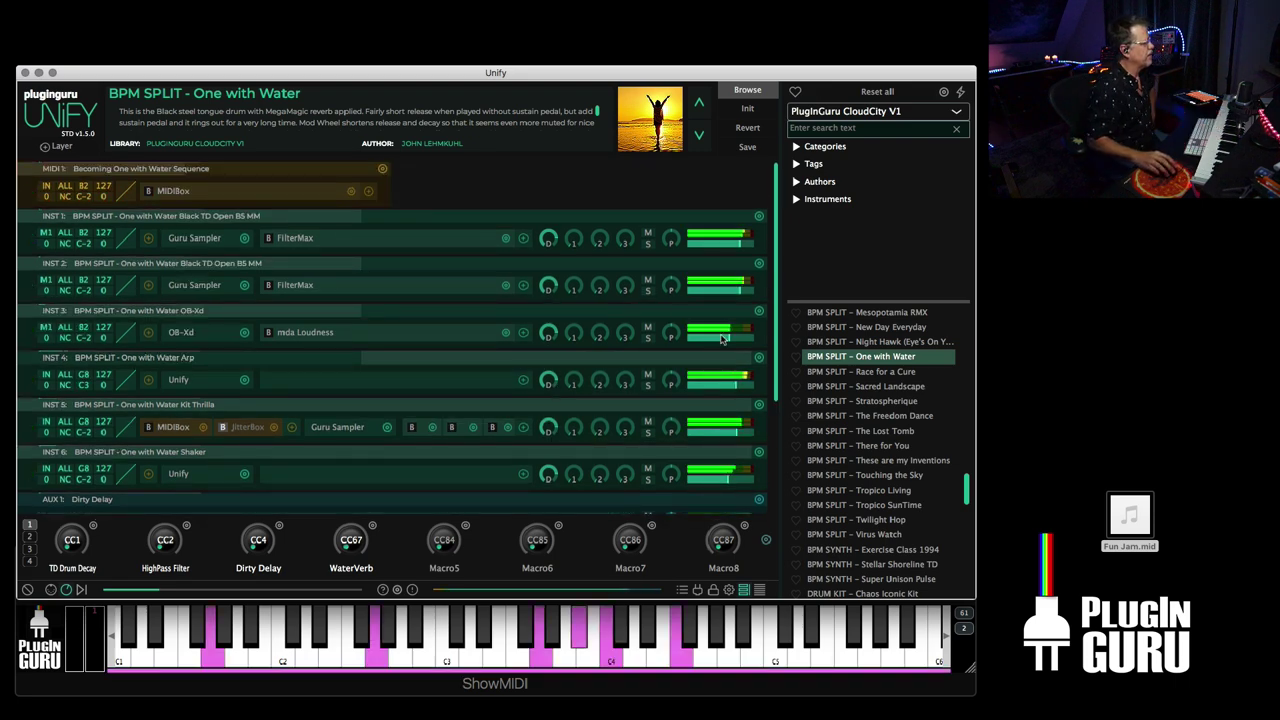
- Solo INST 1, 2 and 4 in turn, then raise INST 4's Aux 3 send and Aux 2 to 10.00 dB
{"action": "left_click", "coordinate": [647, 244]}
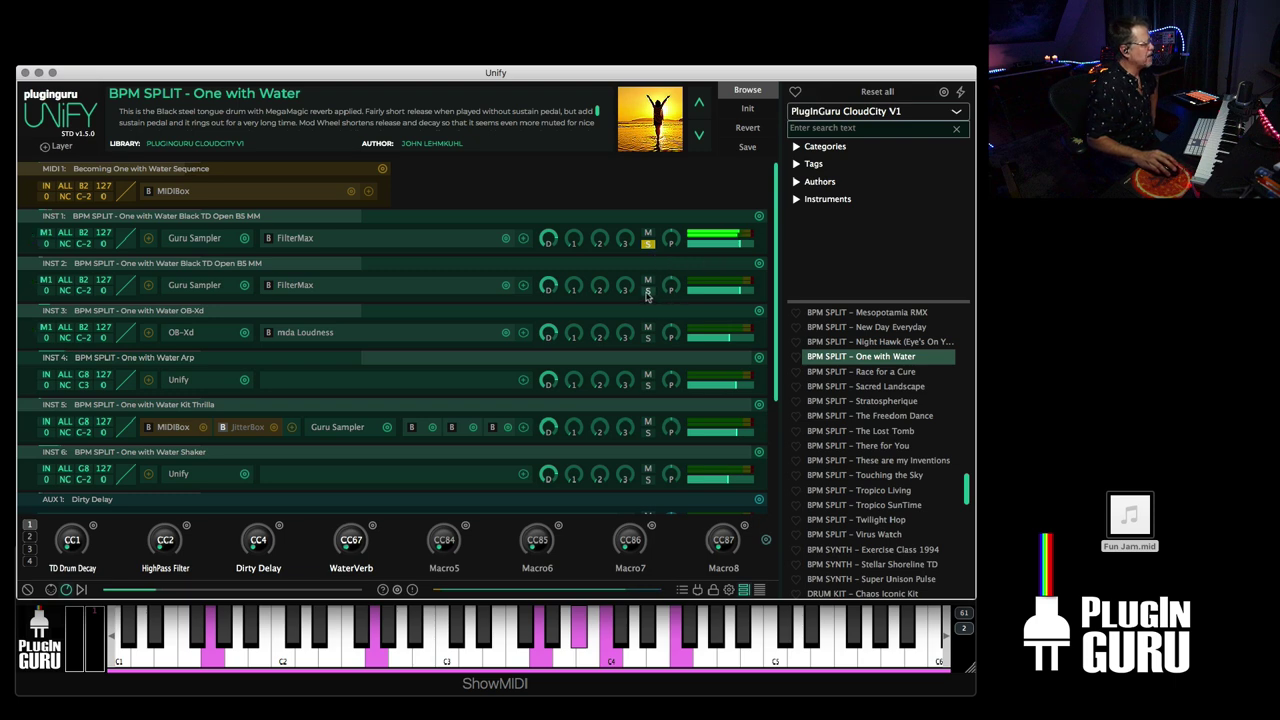
{"action": "left_click", "coordinate": [647, 291]}
{"action": "left_click", "coordinate": [647, 338]}
{"action": "left_click", "coordinate": [647, 385]}
{"action": "left_click", "coordinate": [647, 385]}
{"action": "left_click_drag", "start_coordinate": [624, 380], "coordinate": [635, 333]}
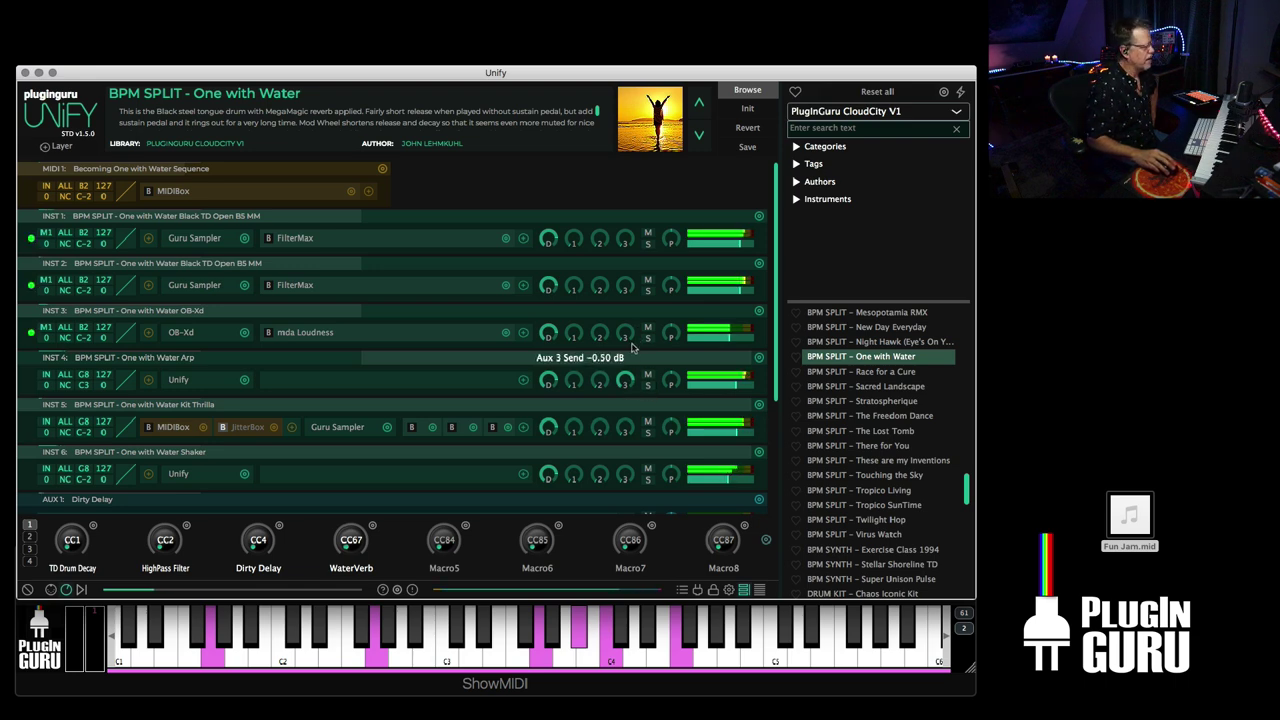
{"action": "mouse_move", "coordinate": [599, 380]}
{"action": "left_mouse_down"}
{"action": "mouse_move", "coordinate": [621, 296]}
{"action": "mouse_move", "coordinate": [608, 392]}
{"action": "left_mouse_up"}
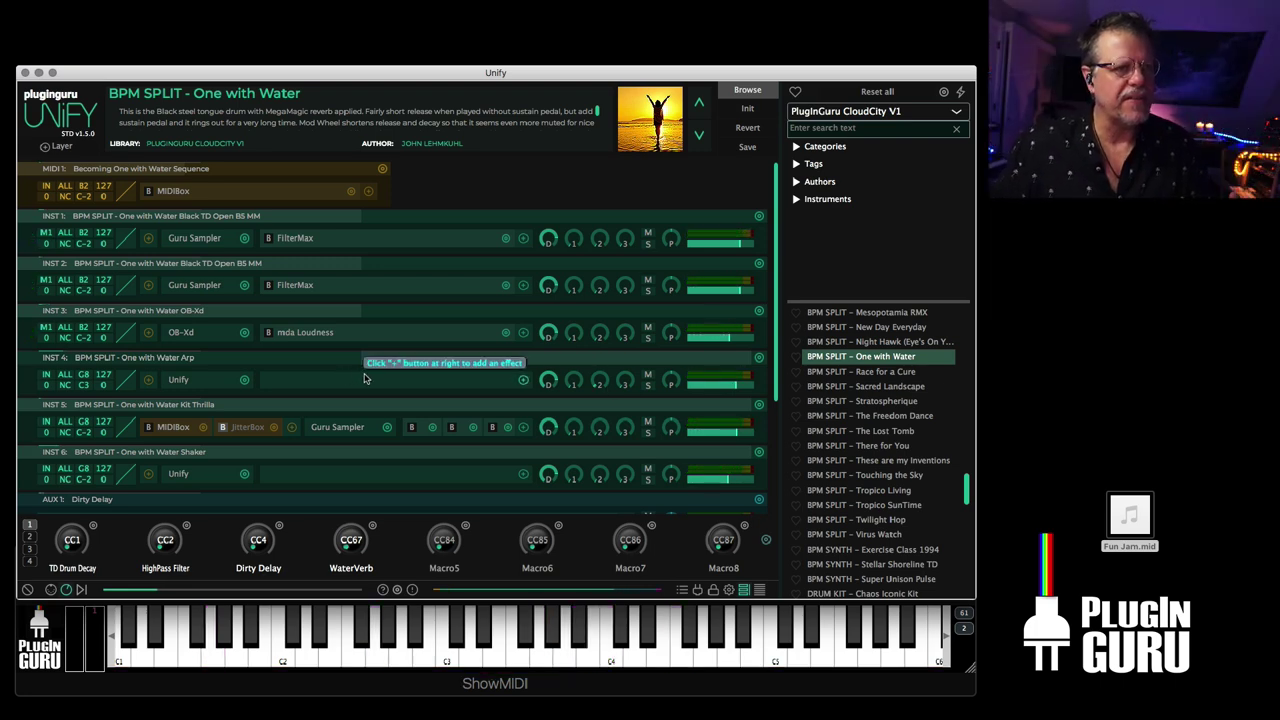
- Insert Unify Standard > Reverb > Dragonfly Hall on INST 4 with the Mysterious Hall preset
{"action": "left_click", "coordinate": [523, 380]}
{"action": "mouse_move", "coordinate": [563, 306]}
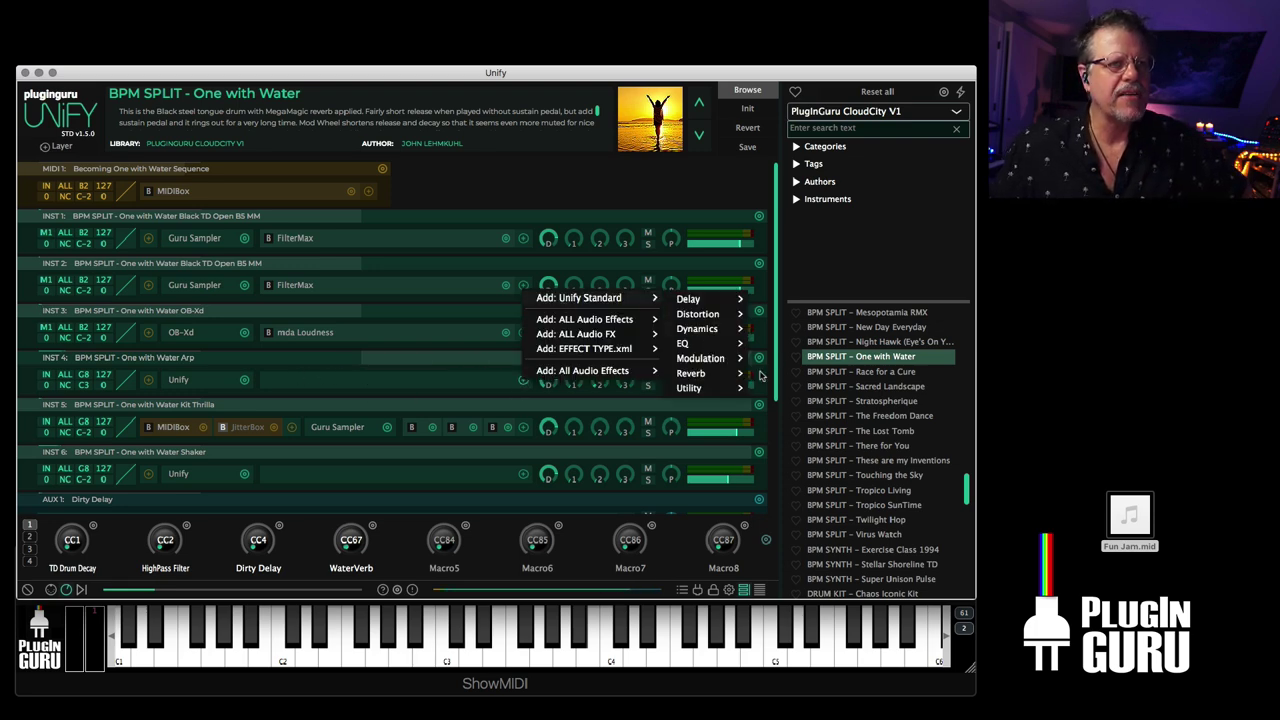
{"action": "mouse_move", "coordinate": [700, 375]}
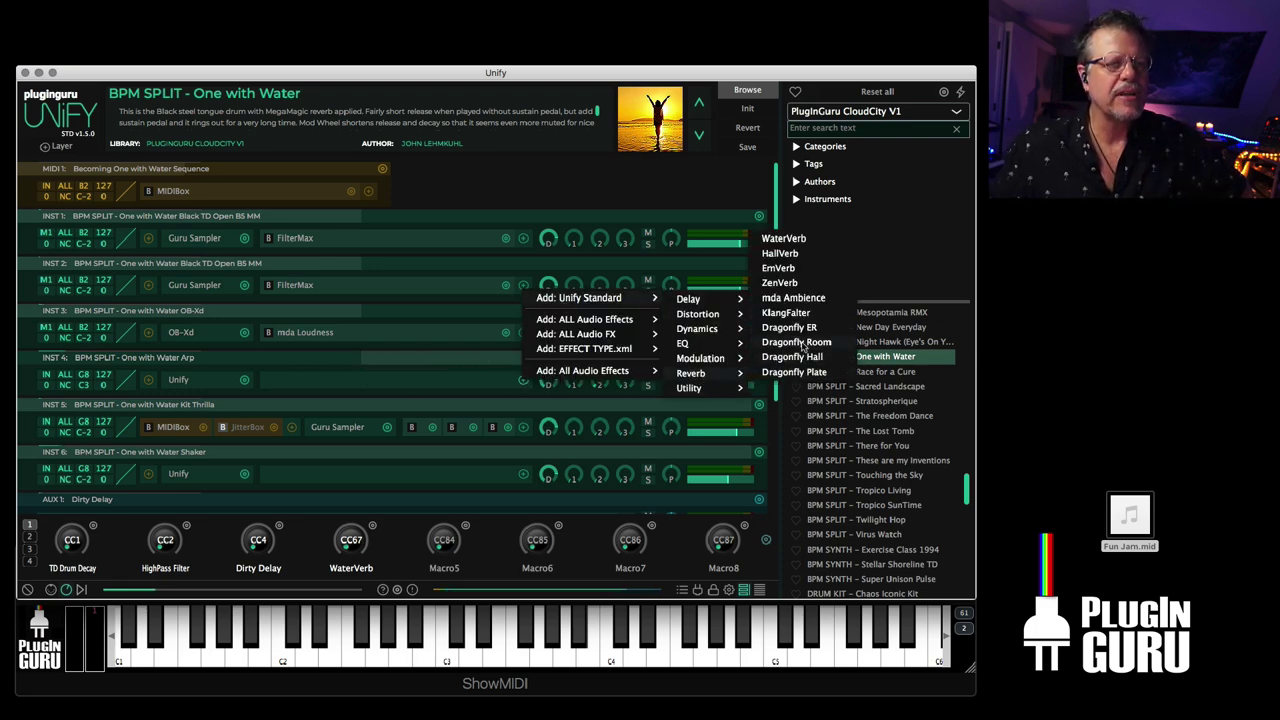
{"action": "left_click", "coordinate": [795, 357]}
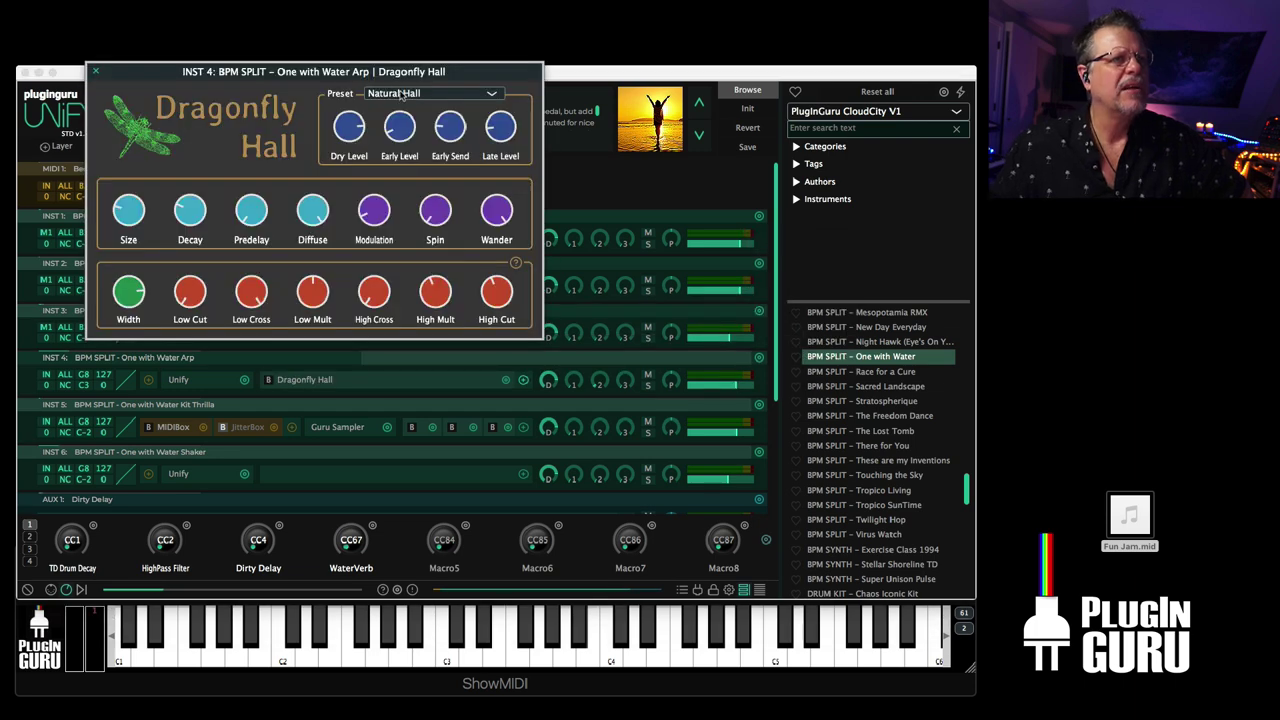
{"action": "left_click", "coordinate": [404, 95]}
{"action": "left_click", "coordinate": [420, 167]}
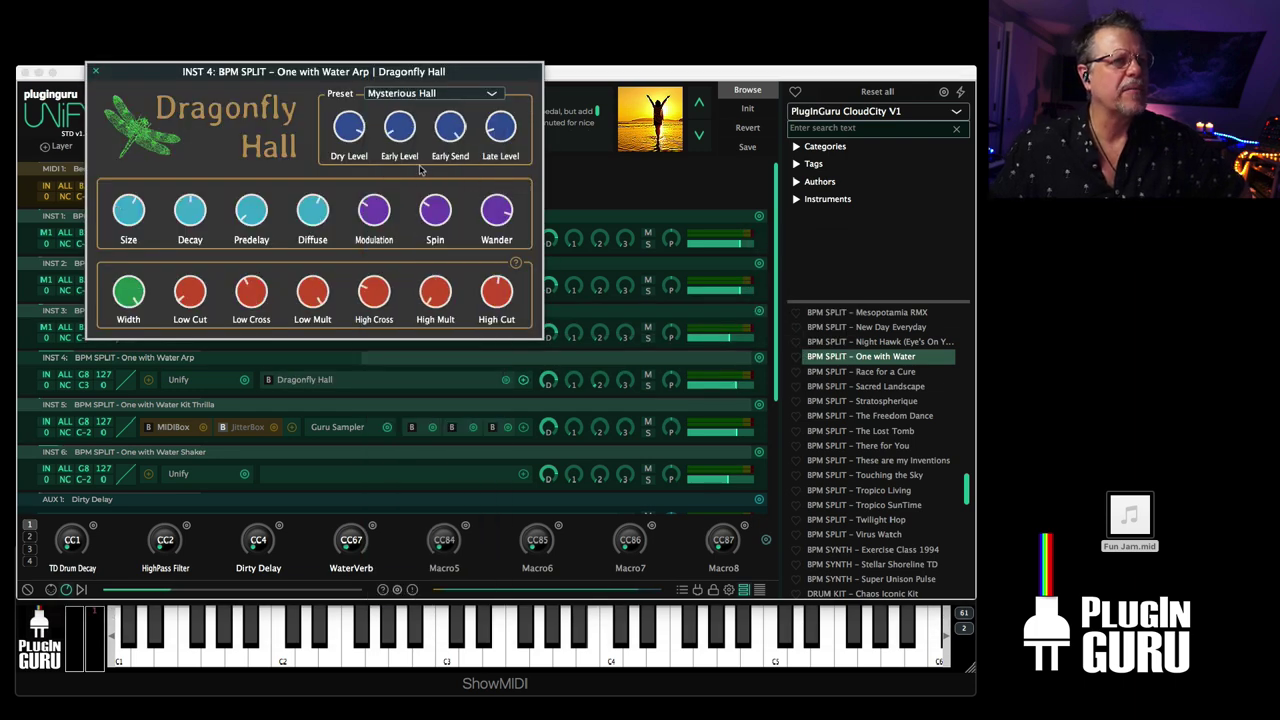
{"action": "mouse_move", "coordinate": [502, 222]}
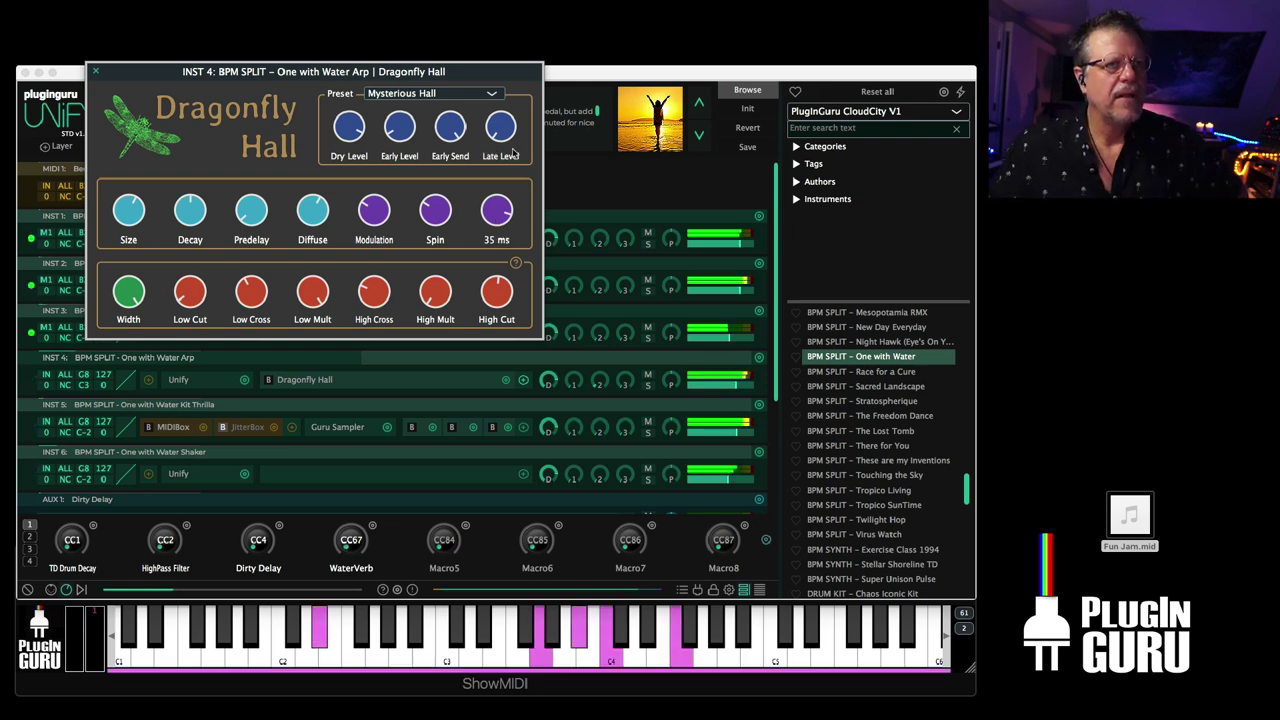
{"action": "mouse_move", "coordinate": [508, 130]}
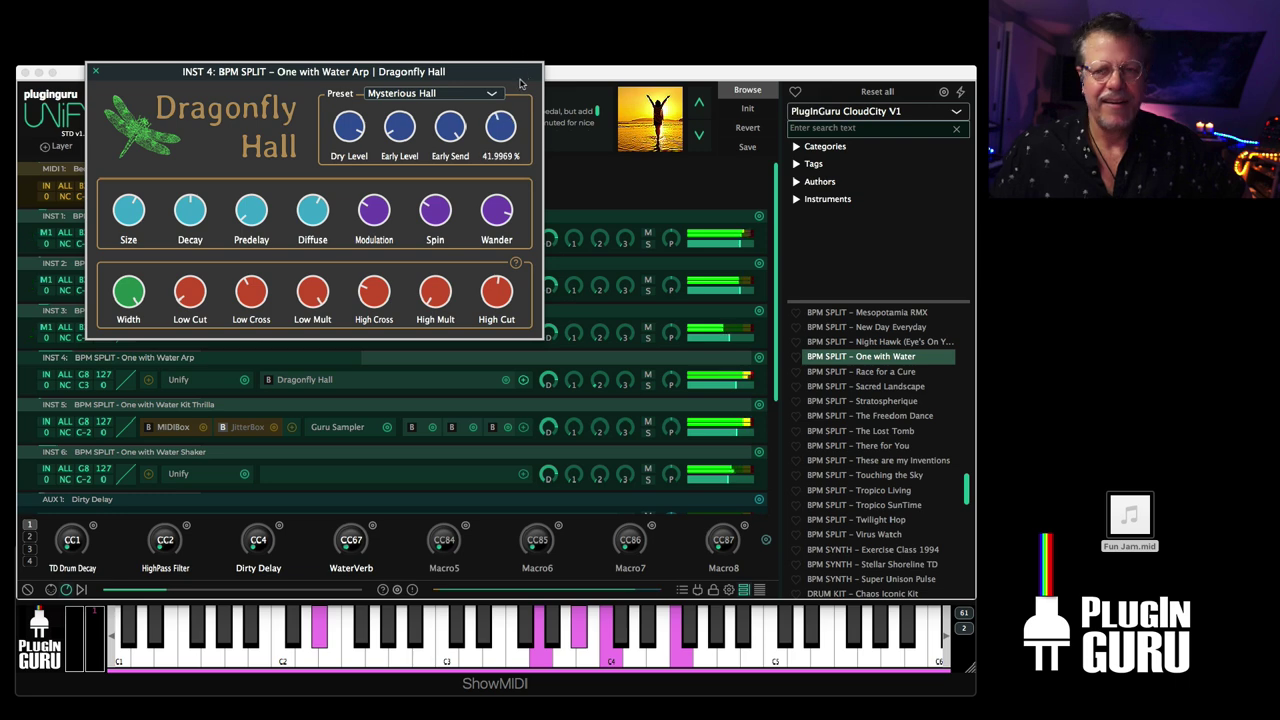
- Close Dragonfly Hall, drop INST 4's Aux 2 send to -40.00 dB and raise Aux 1 to 10.00 dB
{"action": "left_click", "coordinate": [95, 71]}
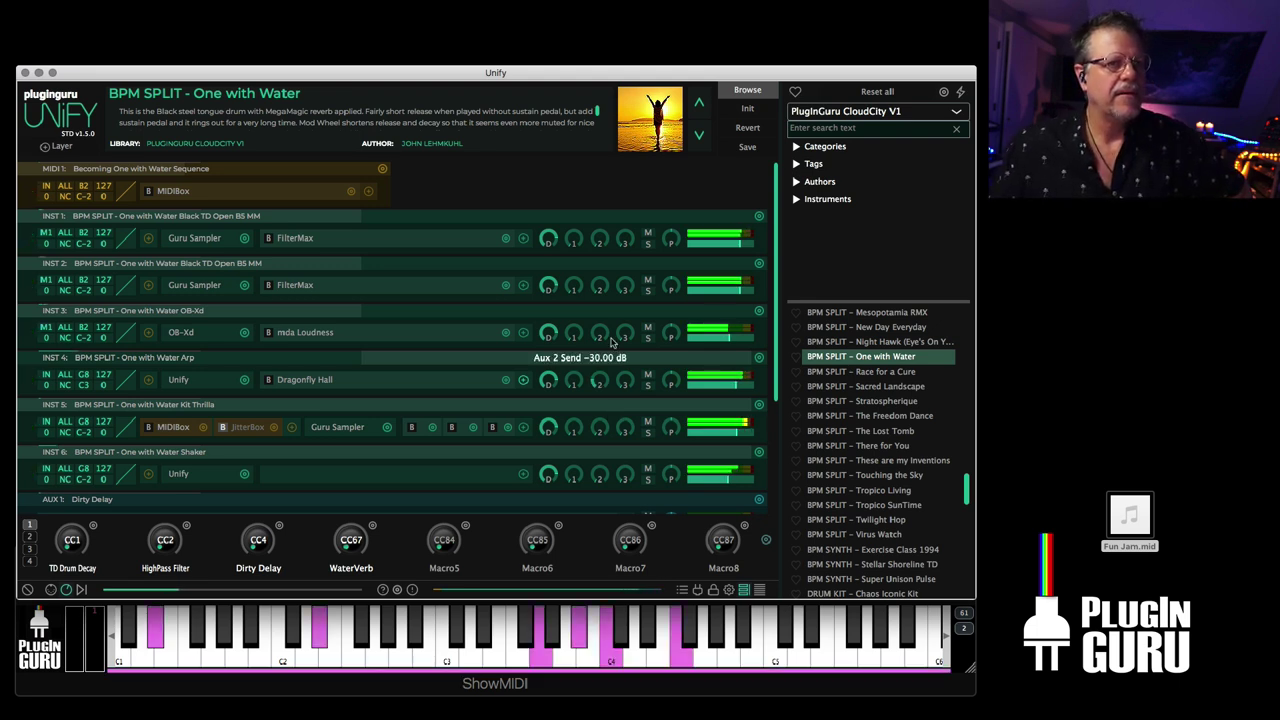
{"action": "left_click_drag", "start_coordinate": [601, 383], "coordinate": [590, 442]}
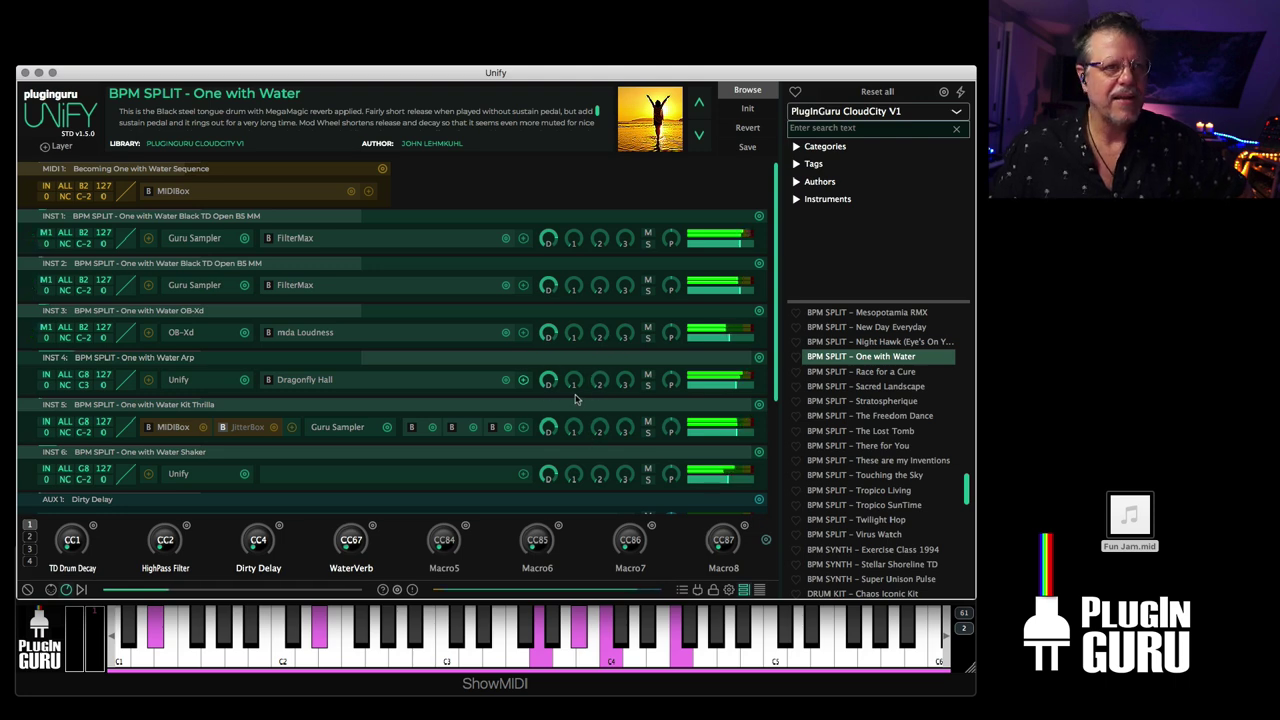
{"action": "left_click_drag", "start_coordinate": [573, 380], "coordinate": [598, 460]}
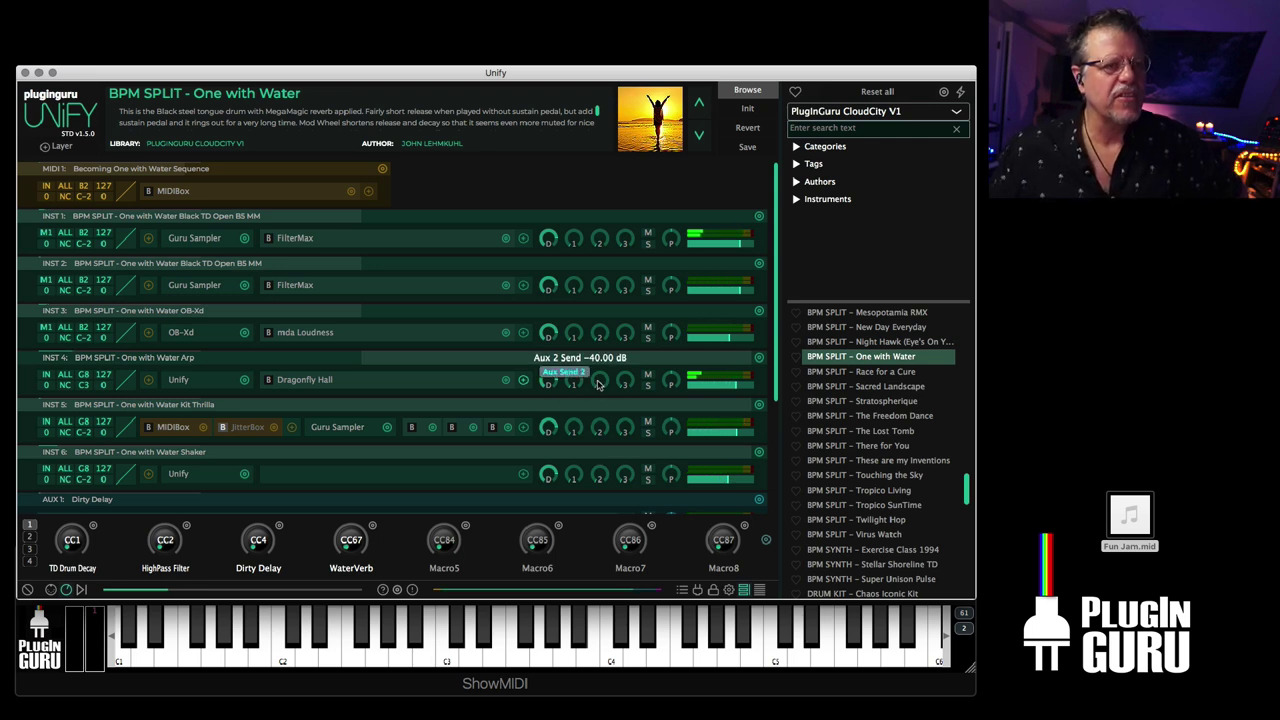
- Link Macro5 to inst 4 > auxSend > 2, with the curve sweeping the send from -40 dB to 10 dB
{"action": "left_click", "coordinate": [465, 525]}
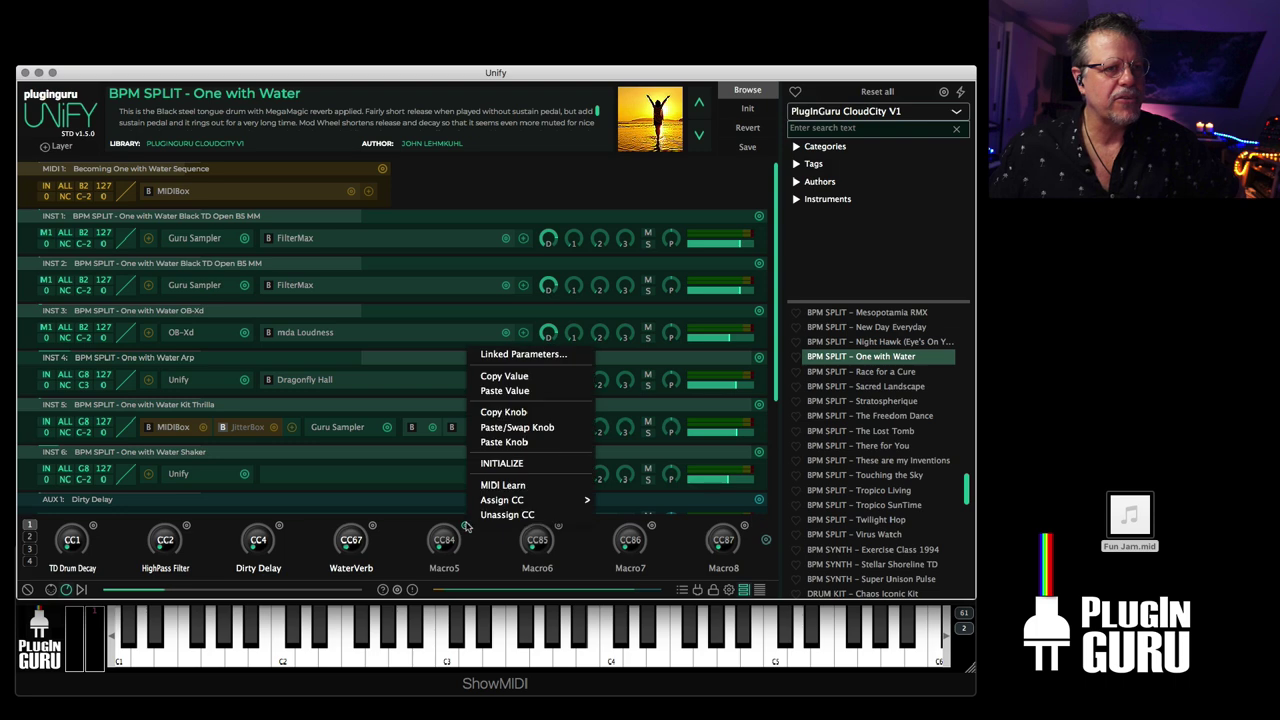
{"action": "left_click", "coordinate": [509, 355]}
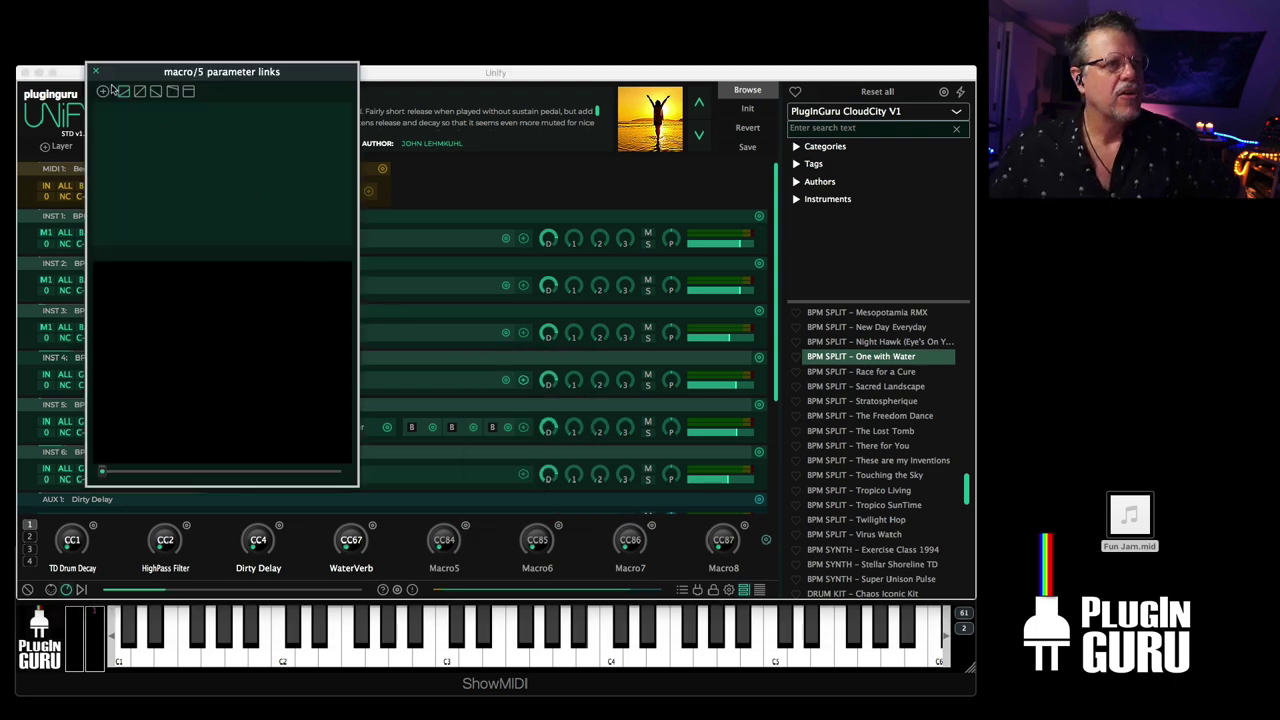
{"action": "left_click", "coordinate": [103, 91]}
{"action": "mouse_move", "coordinate": [130, 101]}
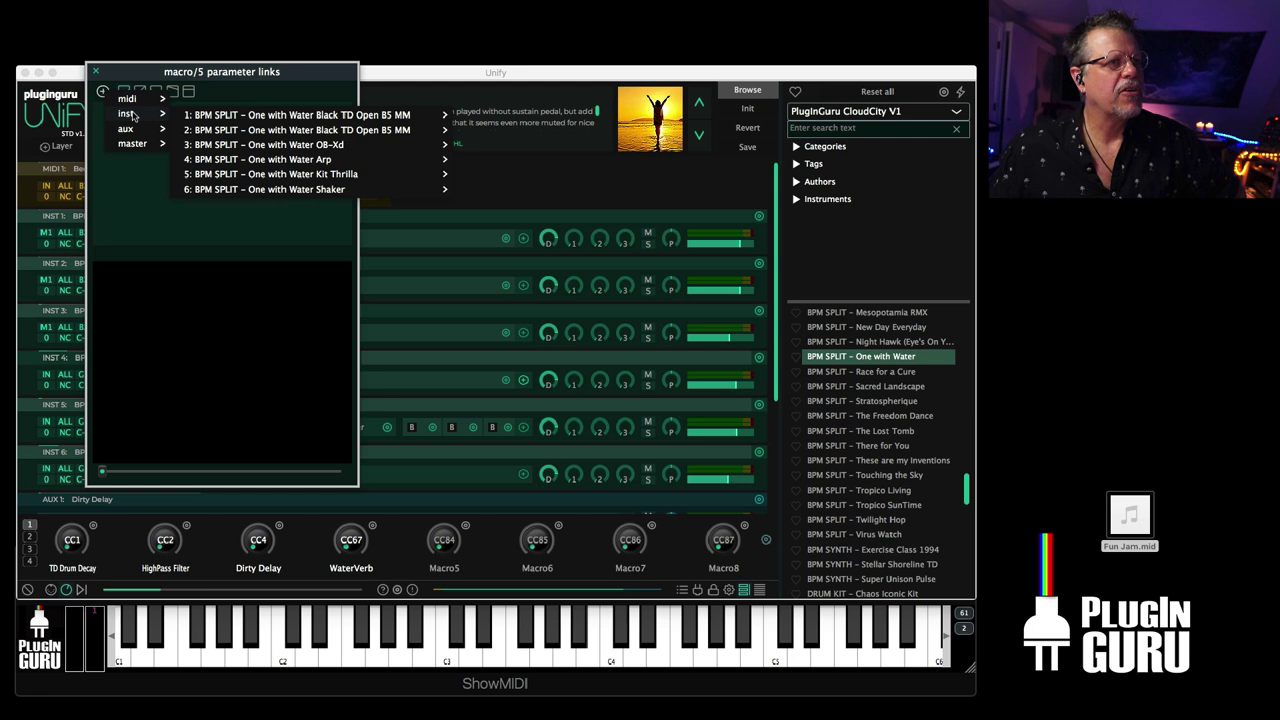
{"action": "mouse_move", "coordinate": [283, 133]}
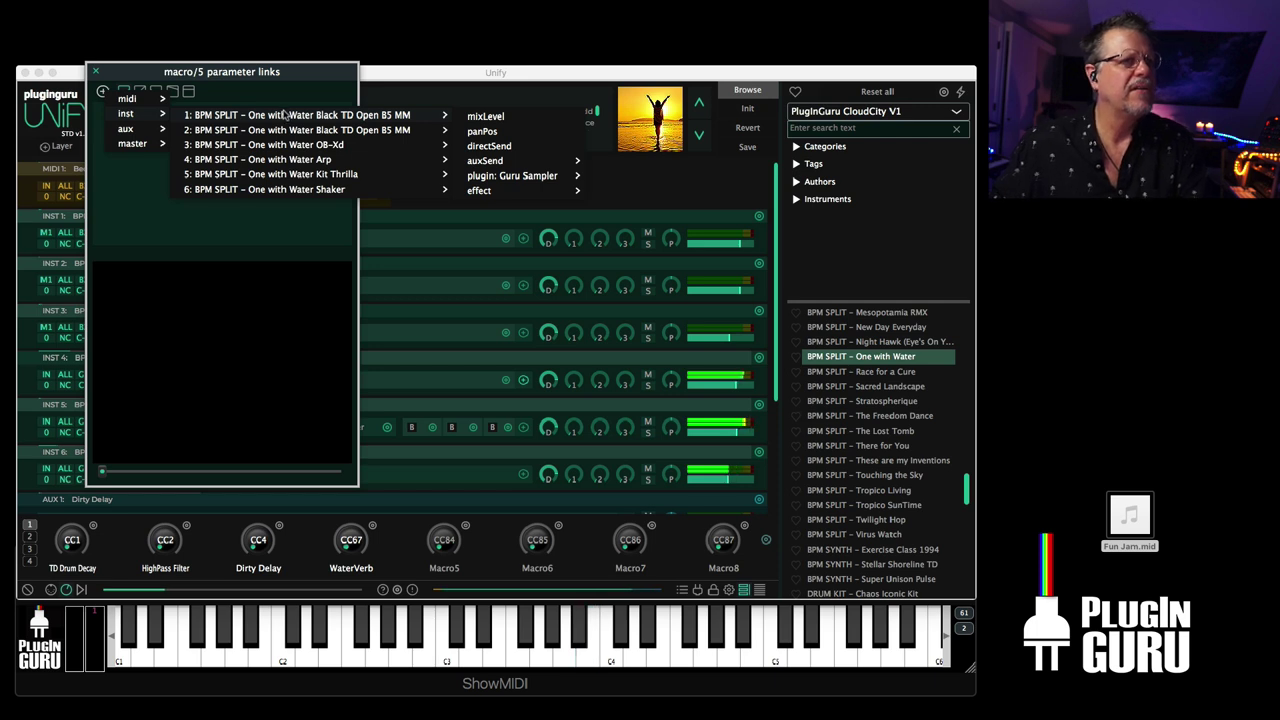
{"action": "mouse_move", "coordinate": [289, 160]}
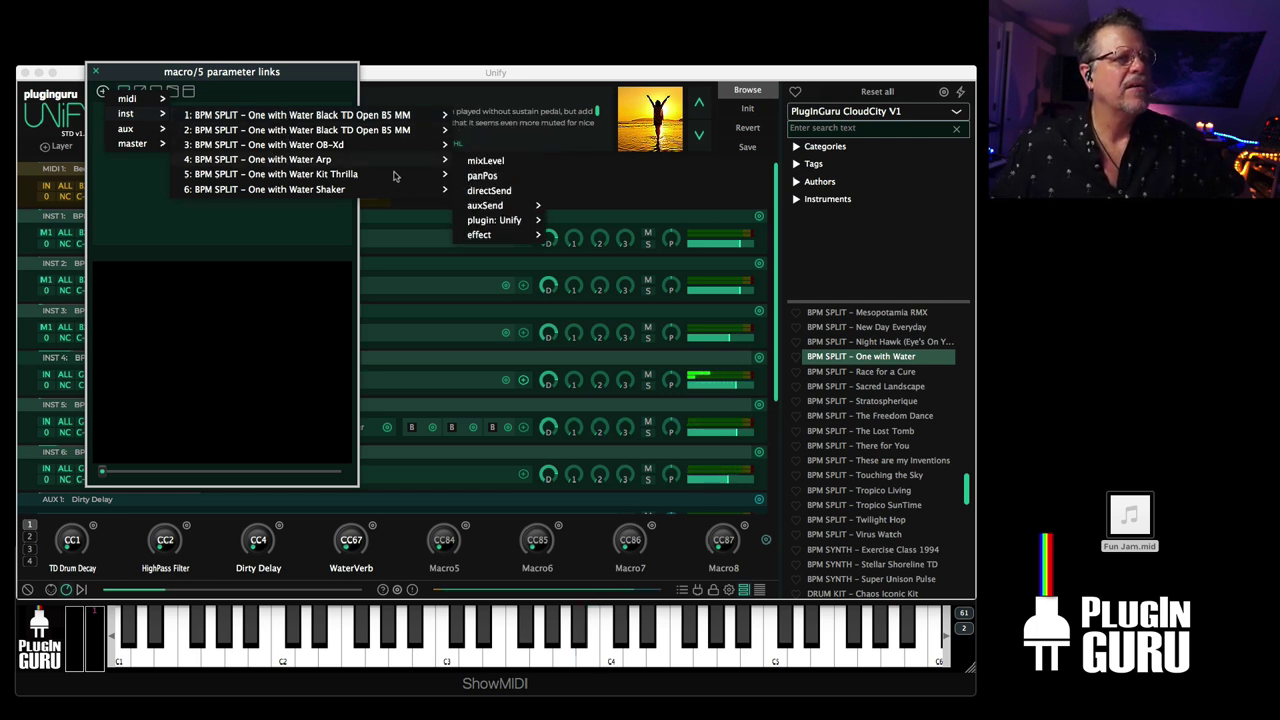
{"action": "mouse_move", "coordinate": [503, 206]}
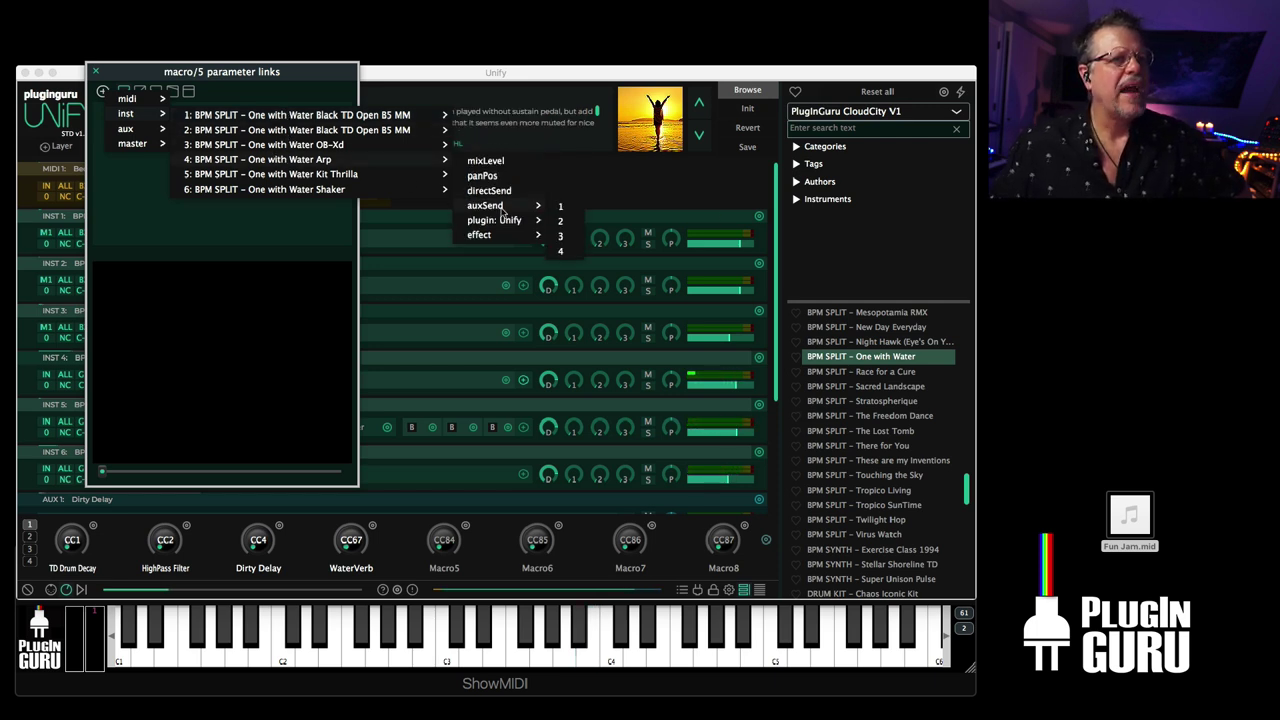
{"action": "left_click", "coordinate": [564, 222]}
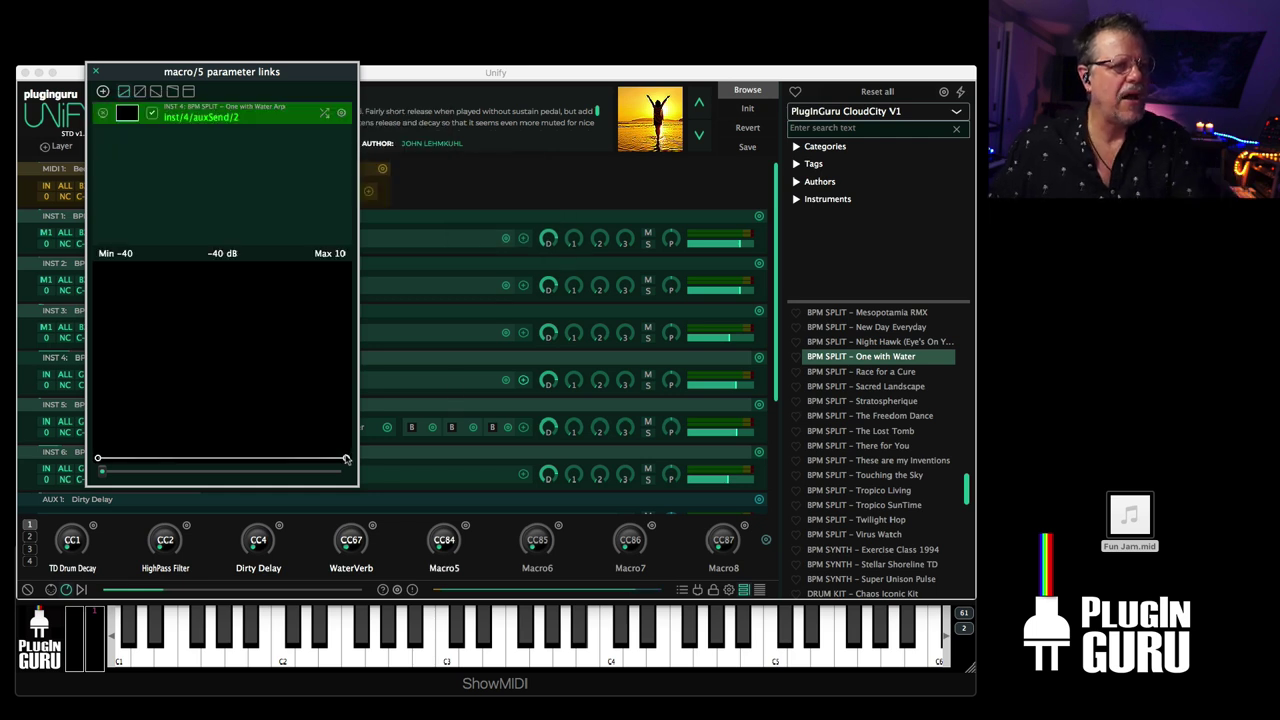
{"action": "left_click_drag", "start_coordinate": [348, 441], "coordinate": [357, 277]}
{"action": "mouse_move", "coordinate": [109, 471]}
{"action": "left_mouse_down"}
{"action": "mouse_move", "coordinate": [313, 471]}
{"action": "mouse_move", "coordinate": [98, 471]}
{"action": "left_mouse_up"}
- Close the links window and rename the Macro5 knob to 'Bell Arp Rvb'
{"action": "left_click", "coordinate": [95, 71]}
{"action": "double_click", "coordinate": [454, 569]}
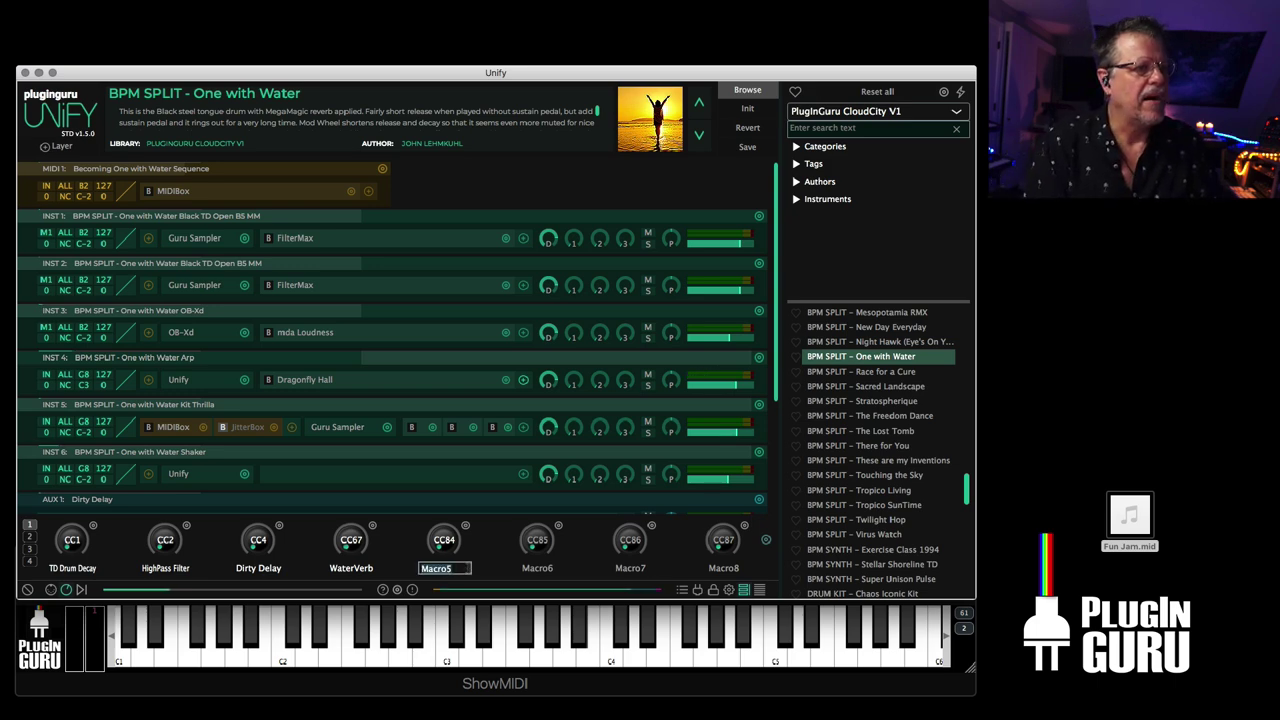
{"action": "type", "text": "Bell Arp"}
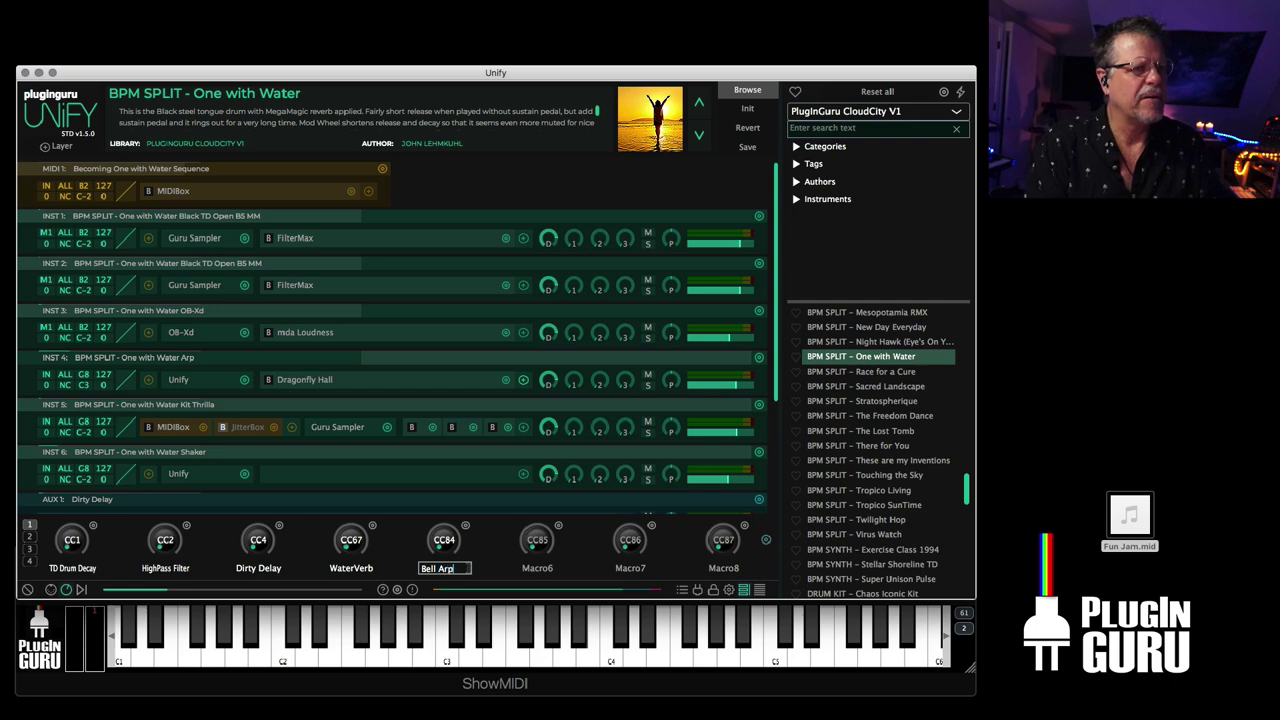
{"action": "type", "text": " Rvb"}
{"action": "key", "text": "Return"}
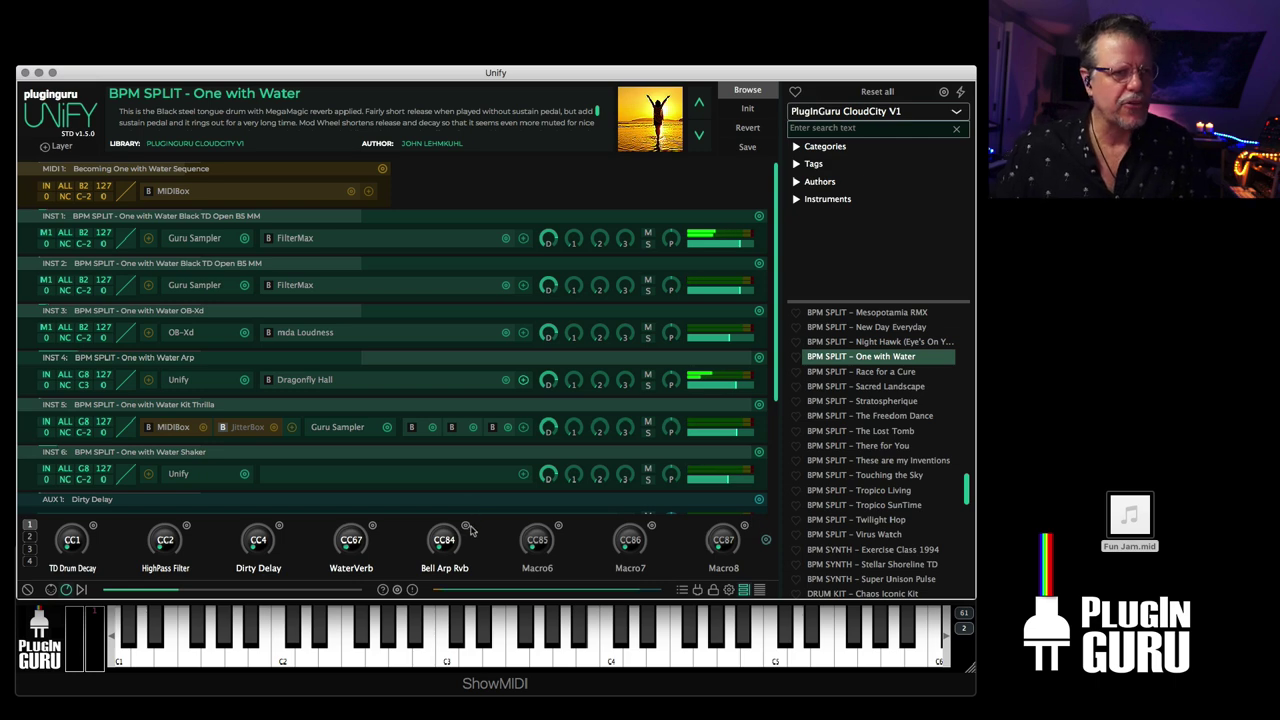
- Solo INST 1 and link the Bell Arp Rvb macro to its Aux 1 send with a raised, bowed curve
{"action": "left_click", "coordinate": [648, 244]}
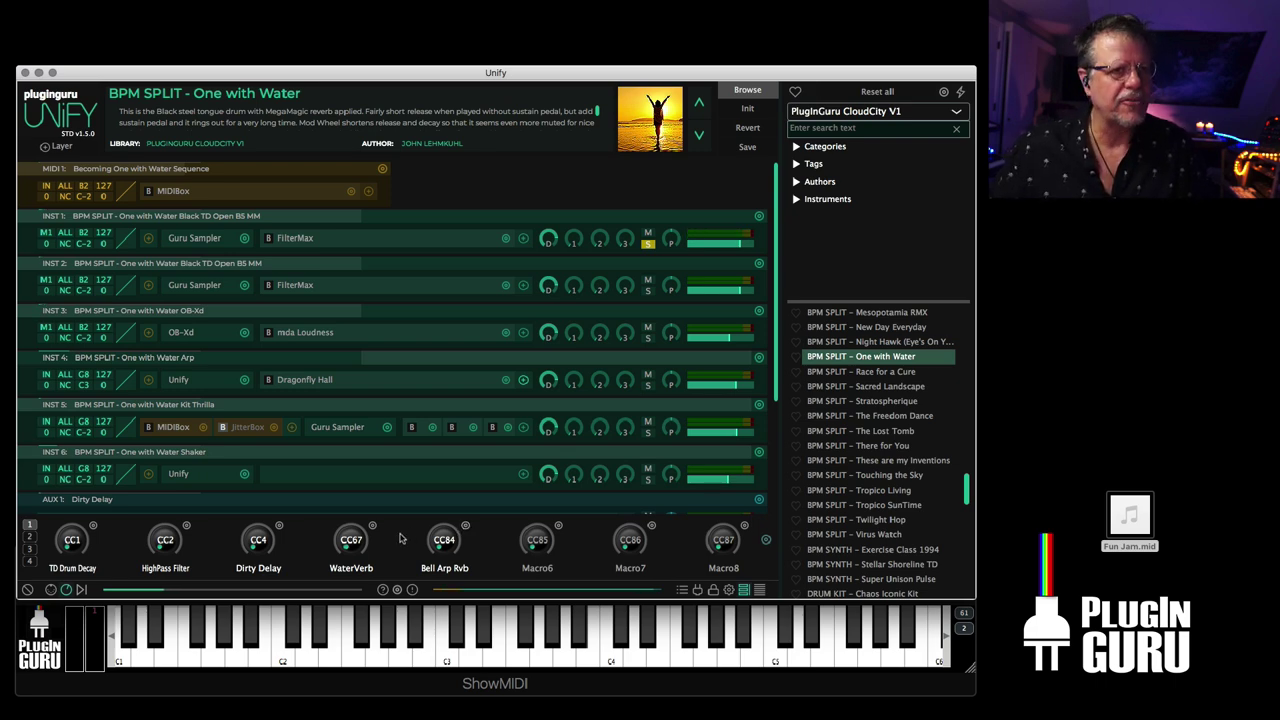
{"action": "left_click", "coordinate": [465, 526]}
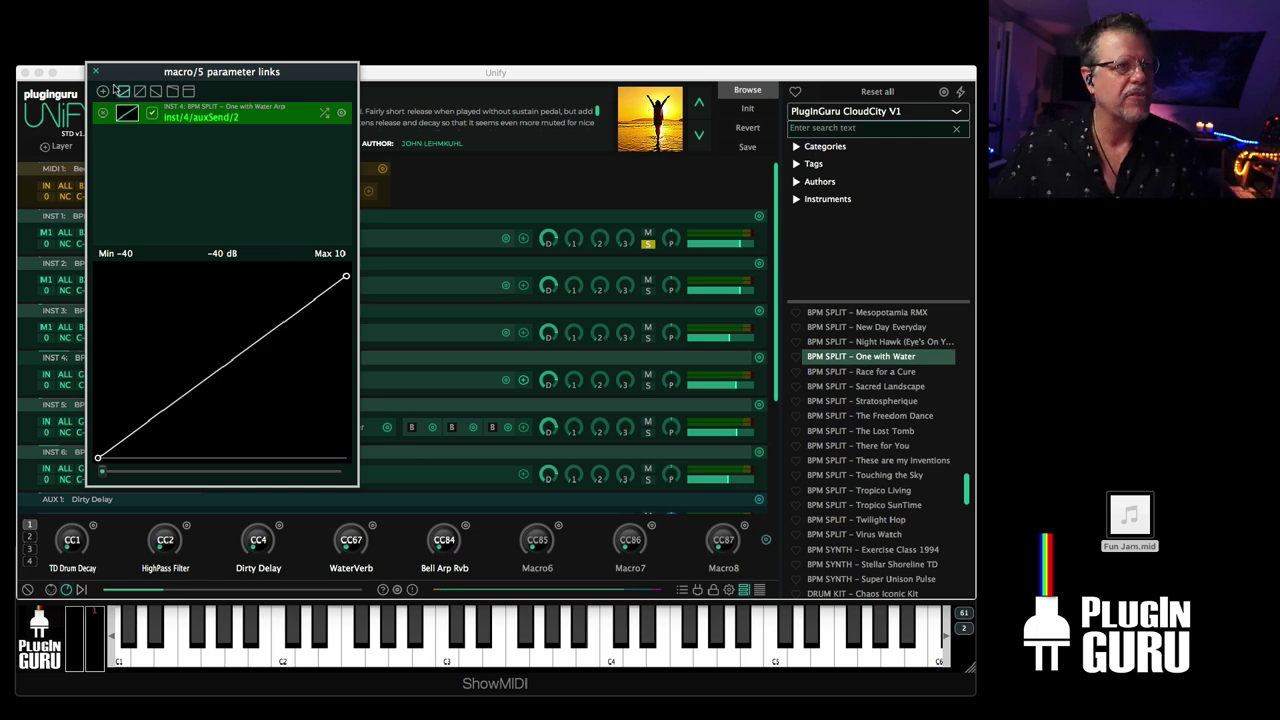
{"action": "left_click", "coordinate": [102, 93]}
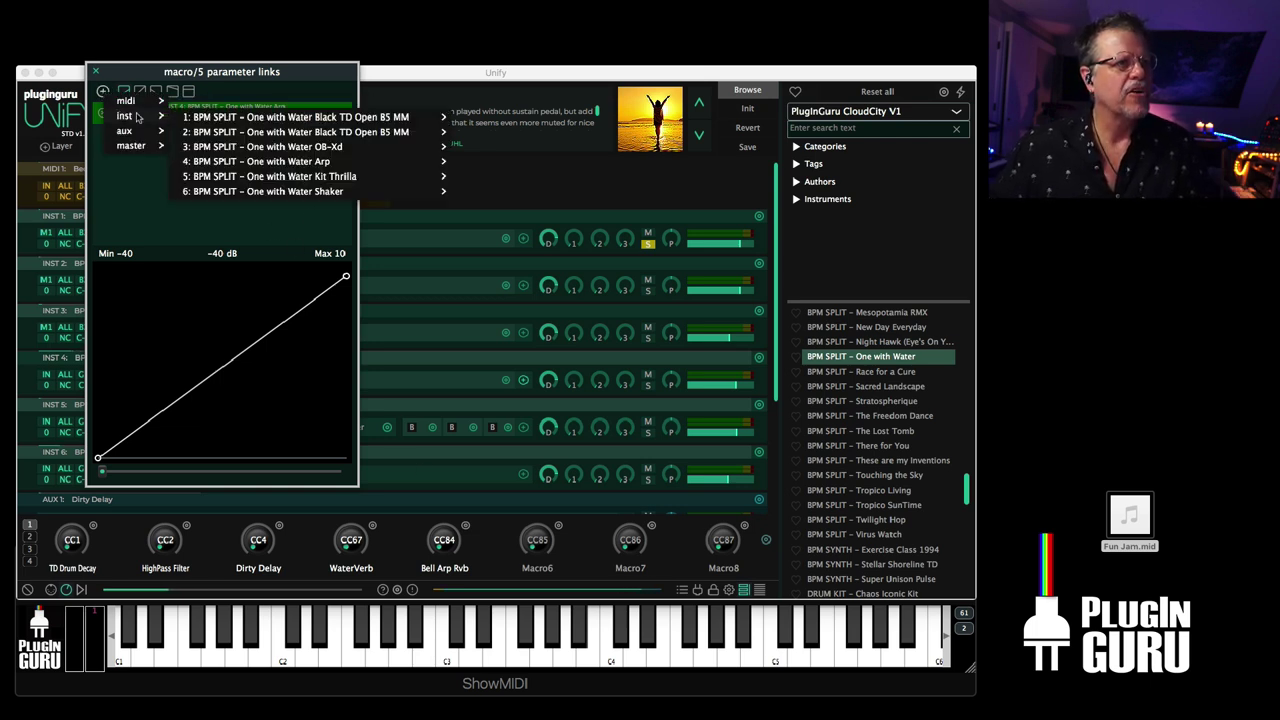
{"action": "mouse_move", "coordinate": [341, 118]}
{"action": "mouse_move", "coordinate": [577, 162]}
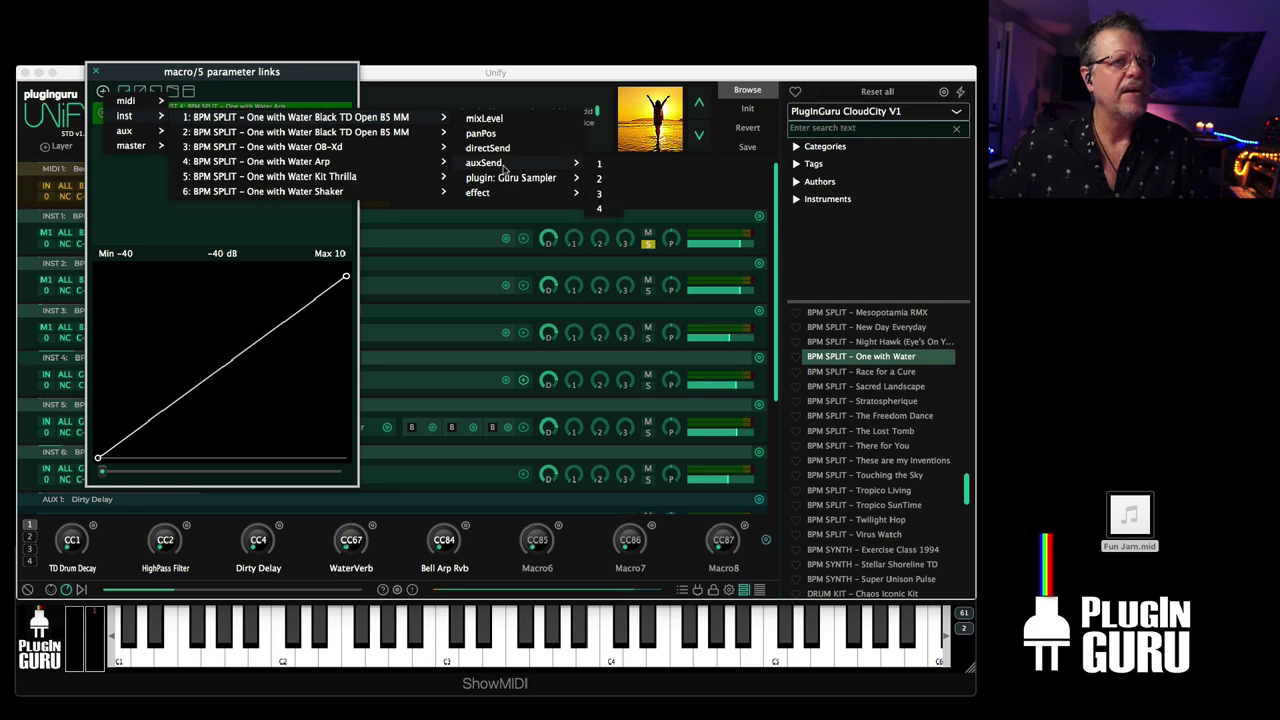
{"action": "left_click", "coordinate": [598, 165]}
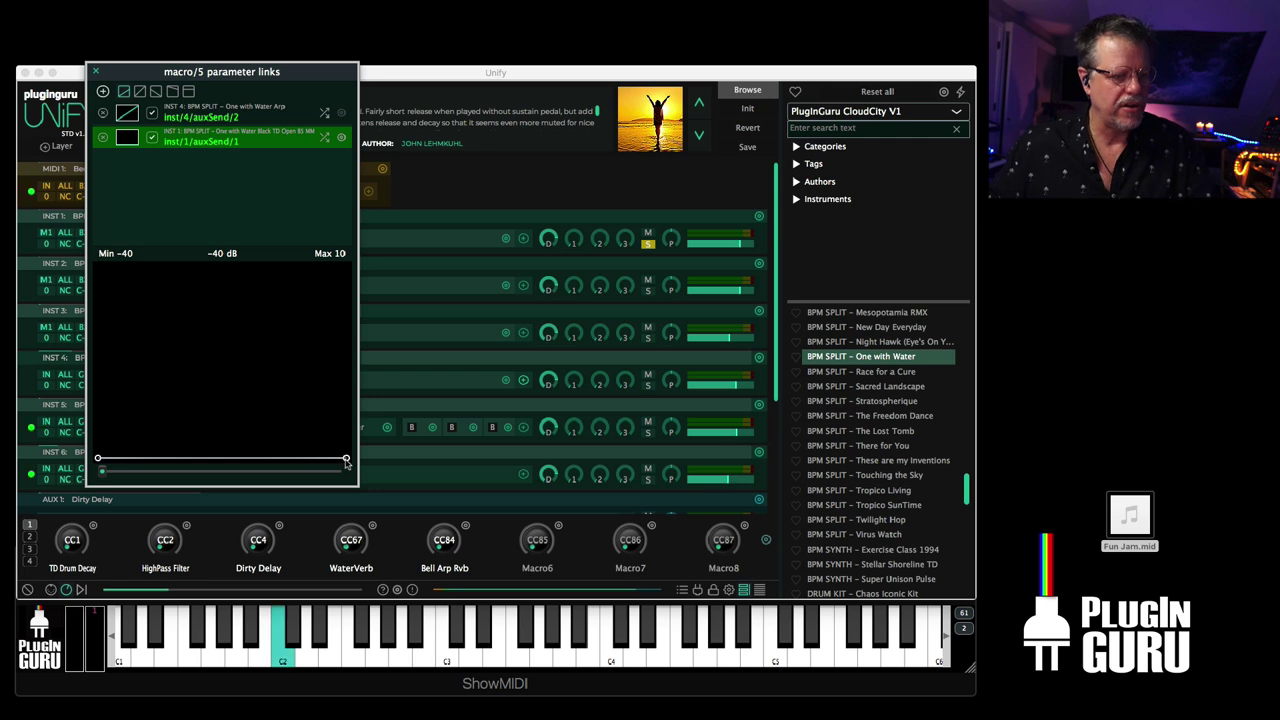
{"action": "left_click_drag", "start_coordinate": [348, 459], "coordinate": [346, 298]}
{"action": "left_click_drag", "start_coordinate": [223, 311], "coordinate": [236, 355]}
- Solo the Dirty Delay and Bright Verb aux buses and the Arp layer, then raise the Bell Arp Rvb macro
{"action": "scroll", "coordinate": [659, 405], "scroll_direction": "down", "scroll_amount": 2}
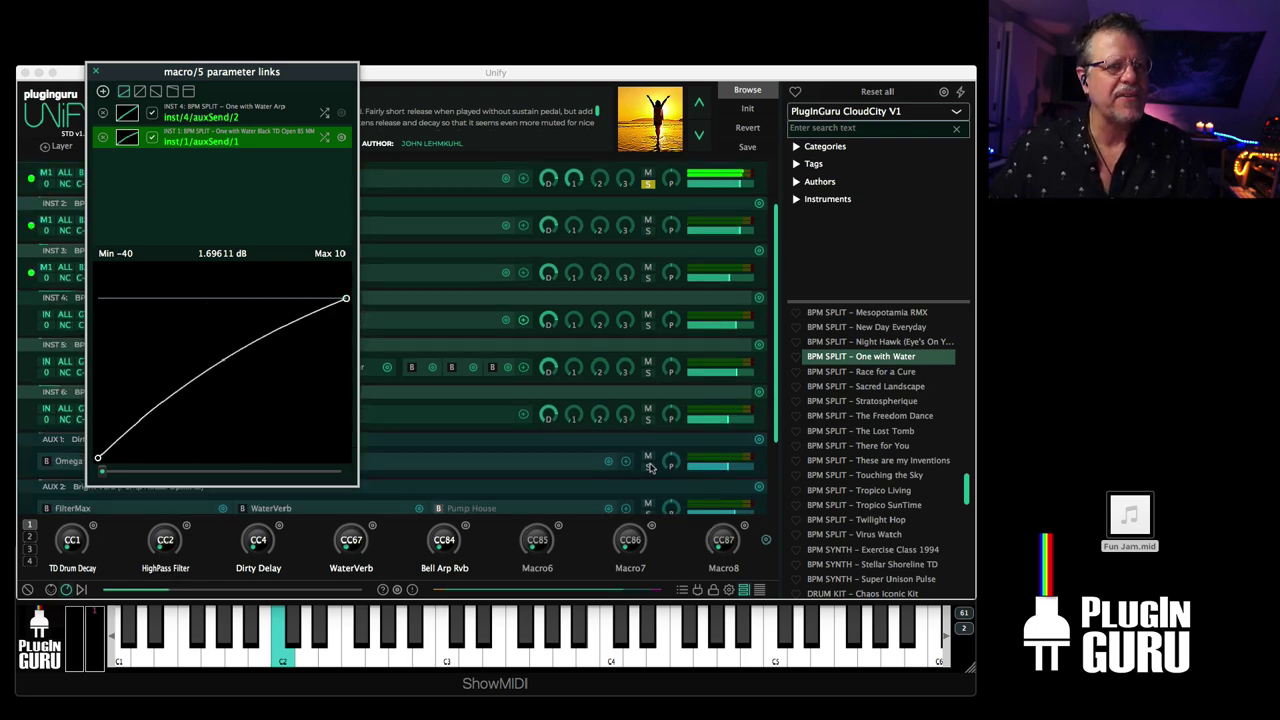
{"action": "left_click", "coordinate": [649, 467]}
{"action": "scroll", "coordinate": [651, 481], "scroll_direction": "down", "scroll_amount": 1}
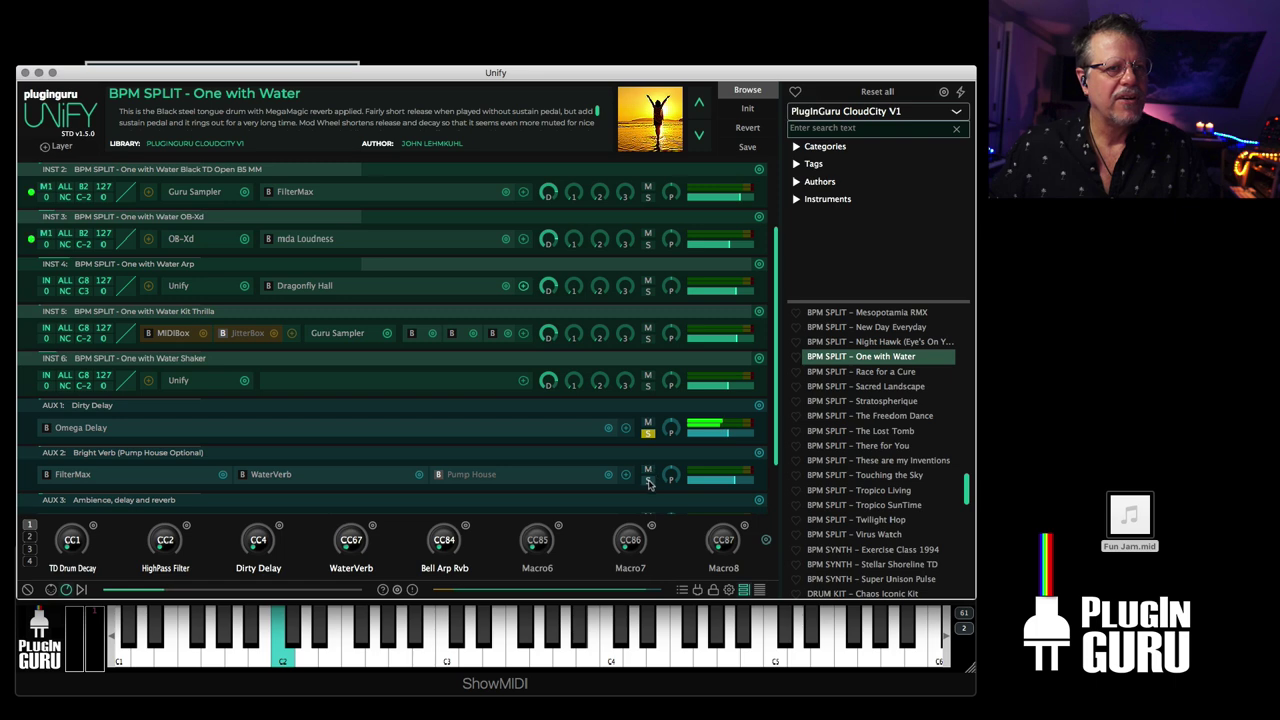
{"action": "left_click", "coordinate": [649, 480]}
{"action": "mouse_move", "coordinate": [663, 432]}
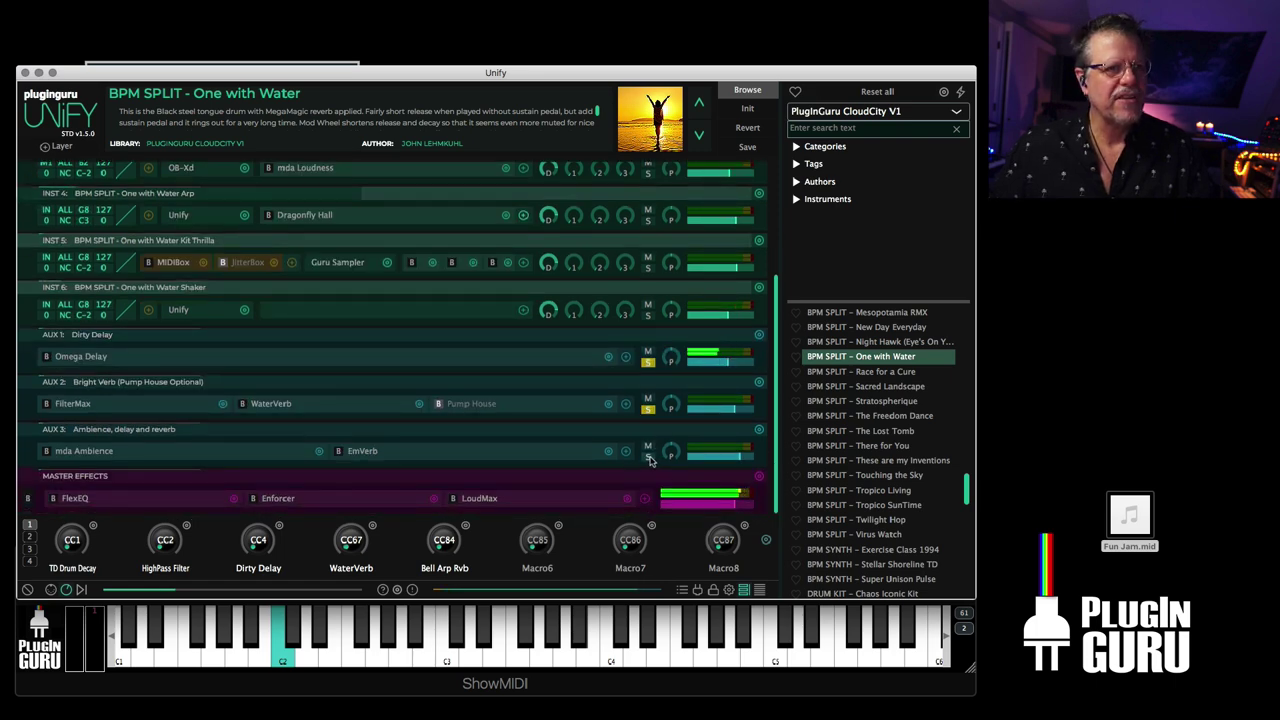
{"action": "scroll", "coordinate": [650, 440], "scroll_direction": "up", "scroll_amount": 2}
{"action": "scroll", "coordinate": [648, 423], "scroll_direction": "up", "scroll_amount": 1}
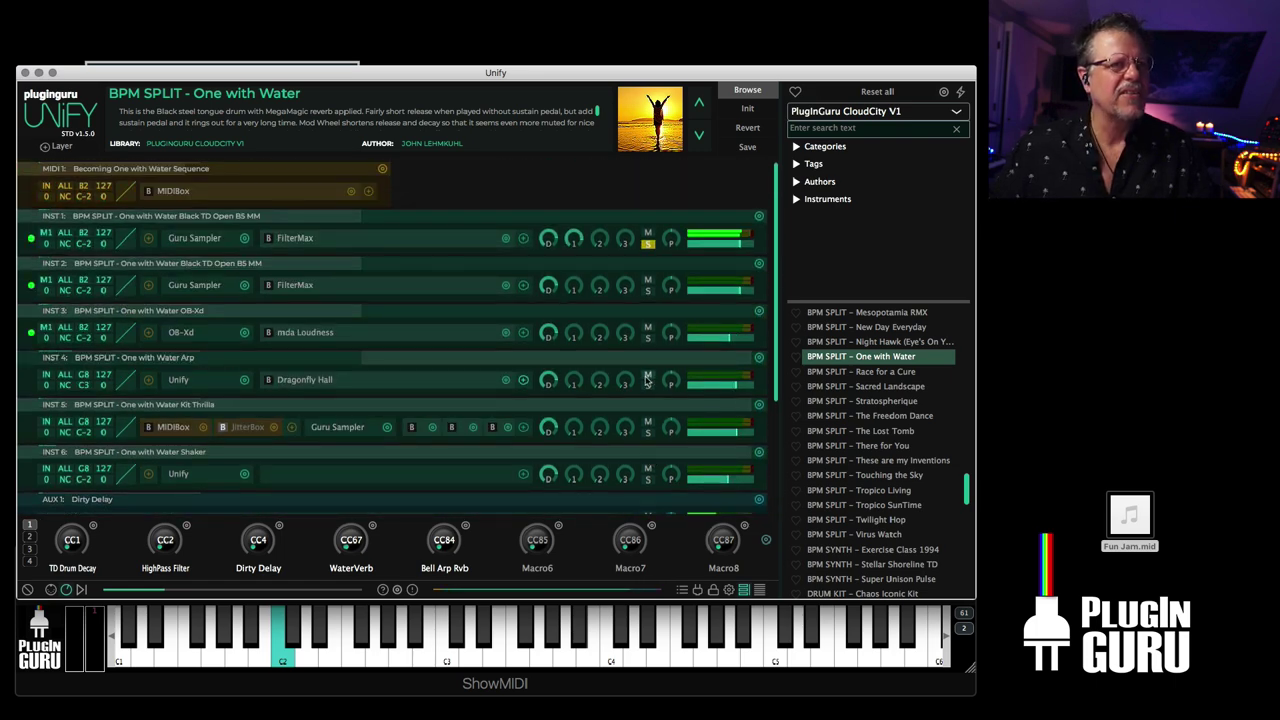
{"action": "left_click", "coordinate": [648, 387]}
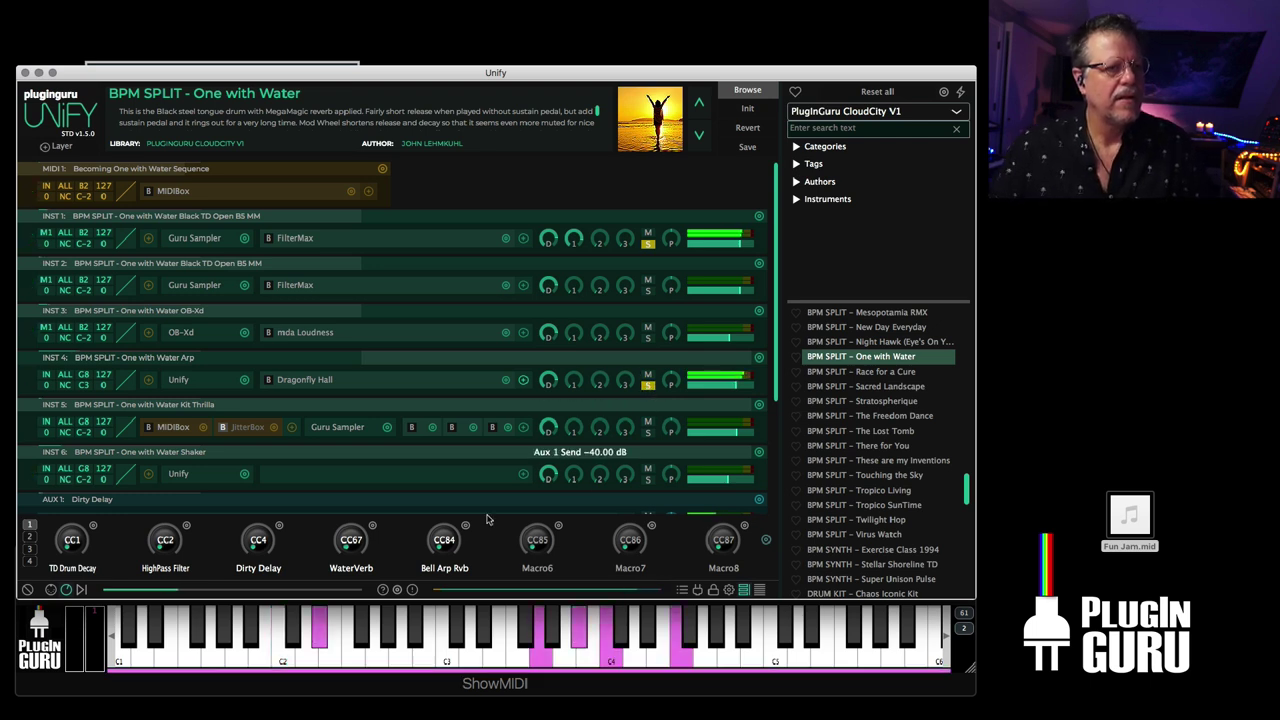
{"action": "left_click_drag", "start_coordinate": [444, 542], "coordinate": [464, 395]}
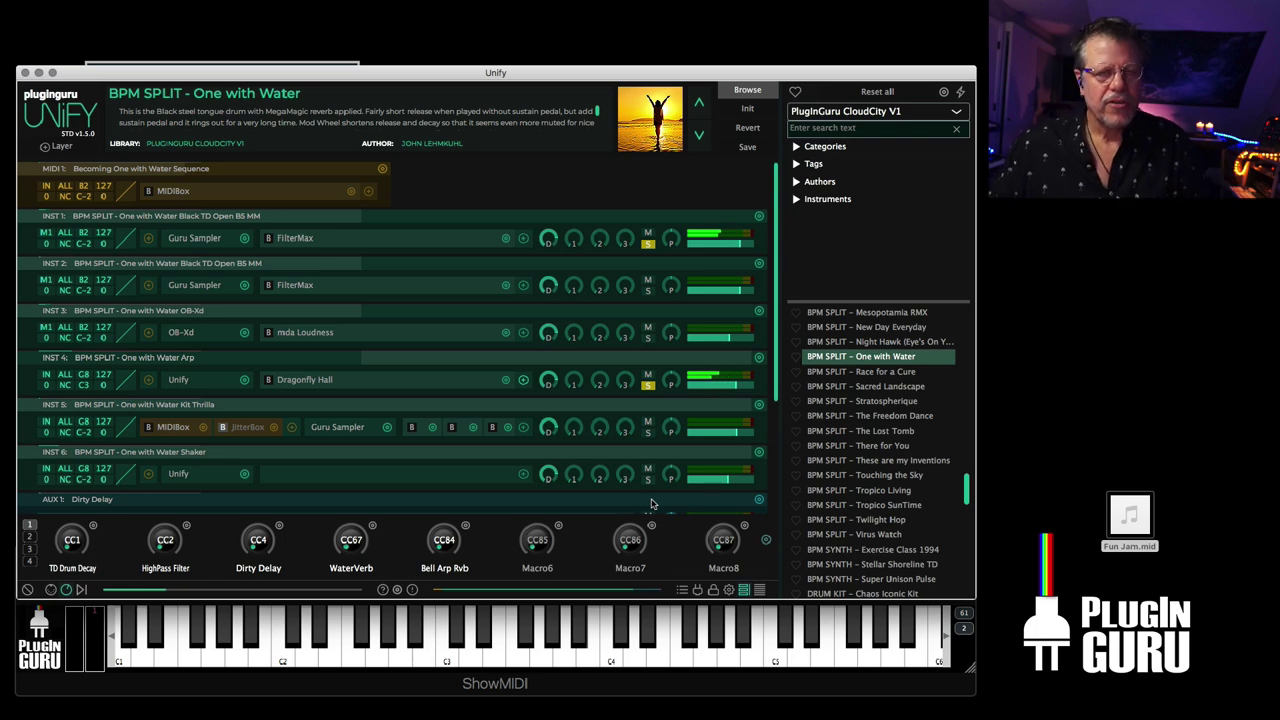
- Clear INST 1's solo and browse the All Audio Effects vendors for the Bright Verb bus, including Soundtoys
{"action": "left_click", "coordinate": [648, 244]}
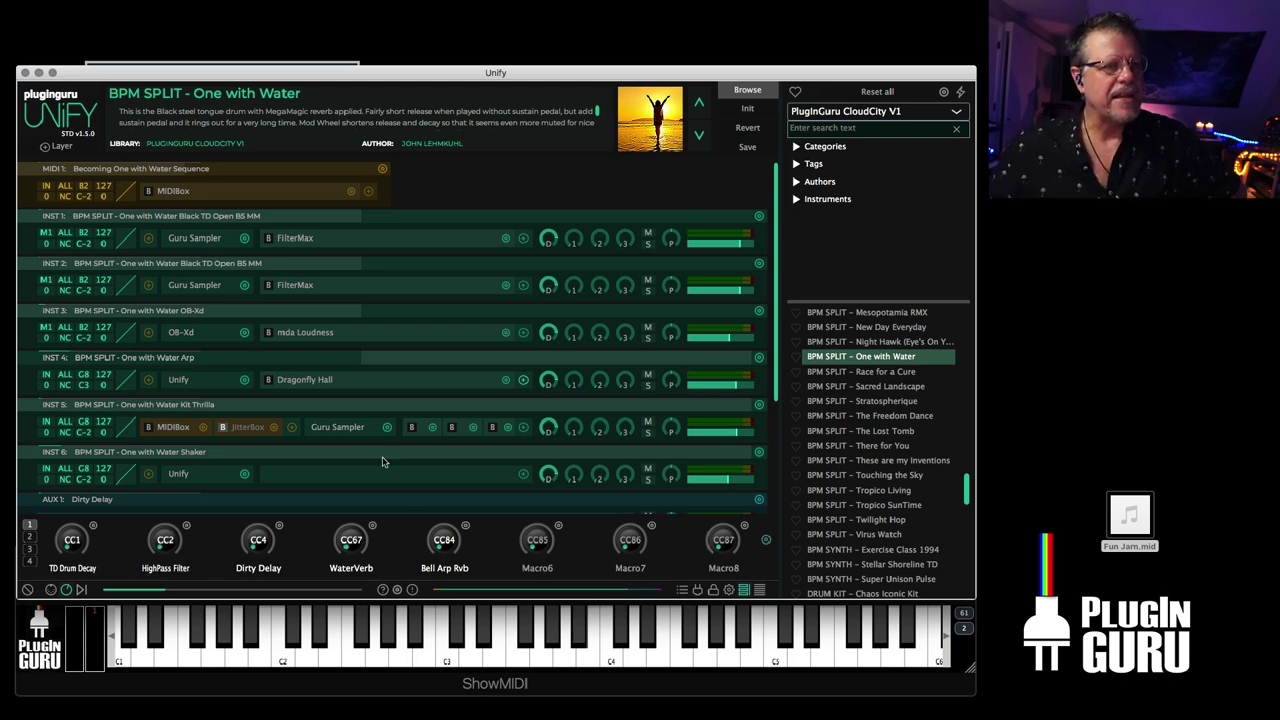
{"action": "scroll", "coordinate": [383, 453], "scroll_direction": "down", "scroll_amount": 4}
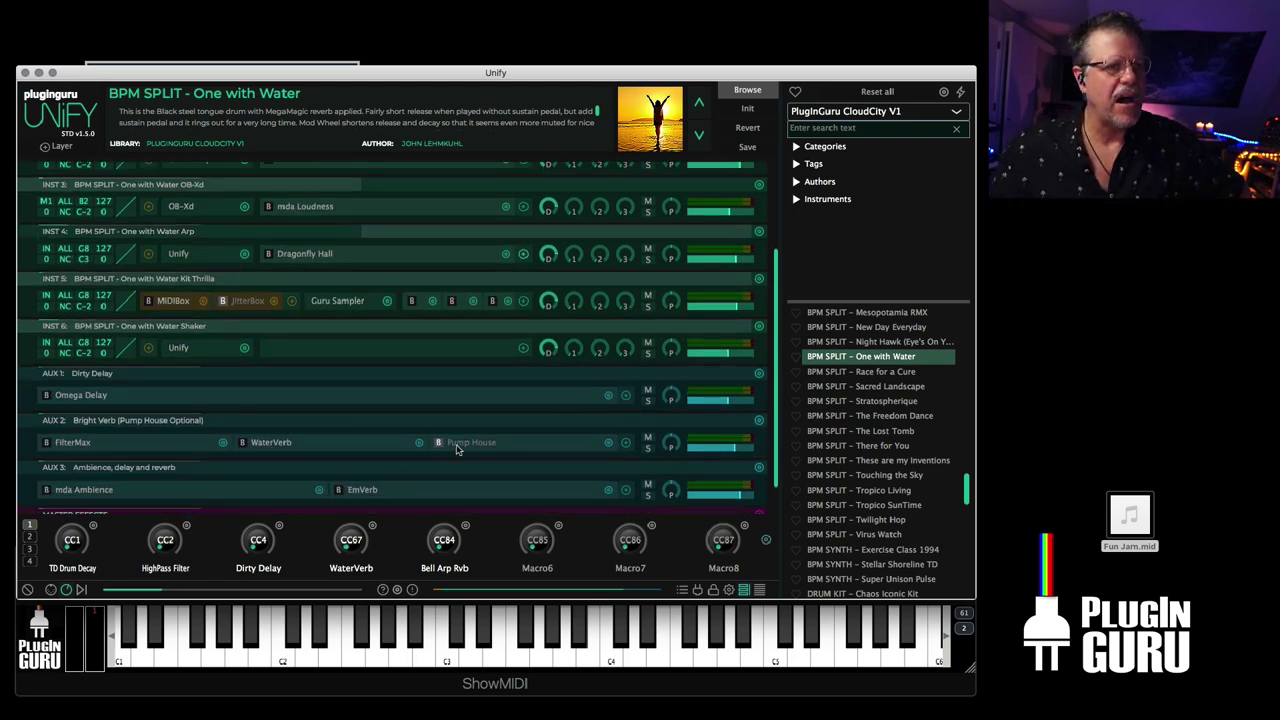
{"action": "scroll", "coordinate": [619, 450], "scroll_direction": "down", "scroll_amount": 1}
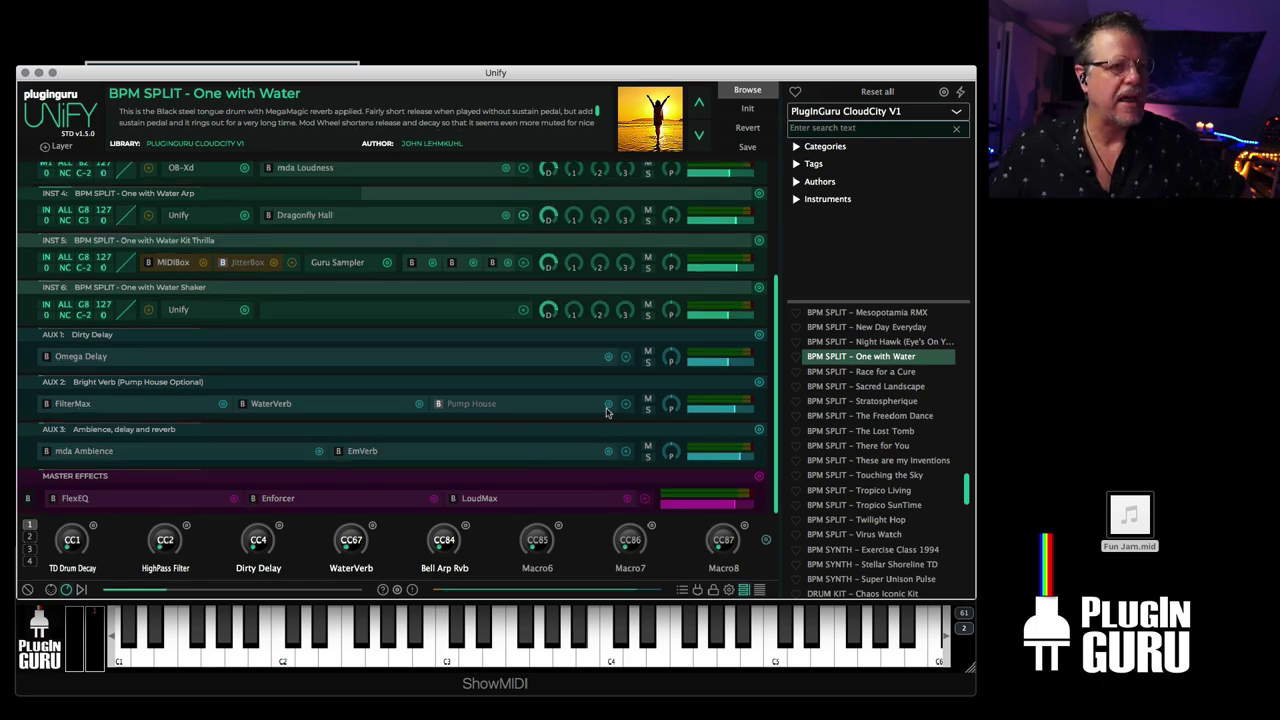
{"action": "left_click", "coordinate": [626, 405]}
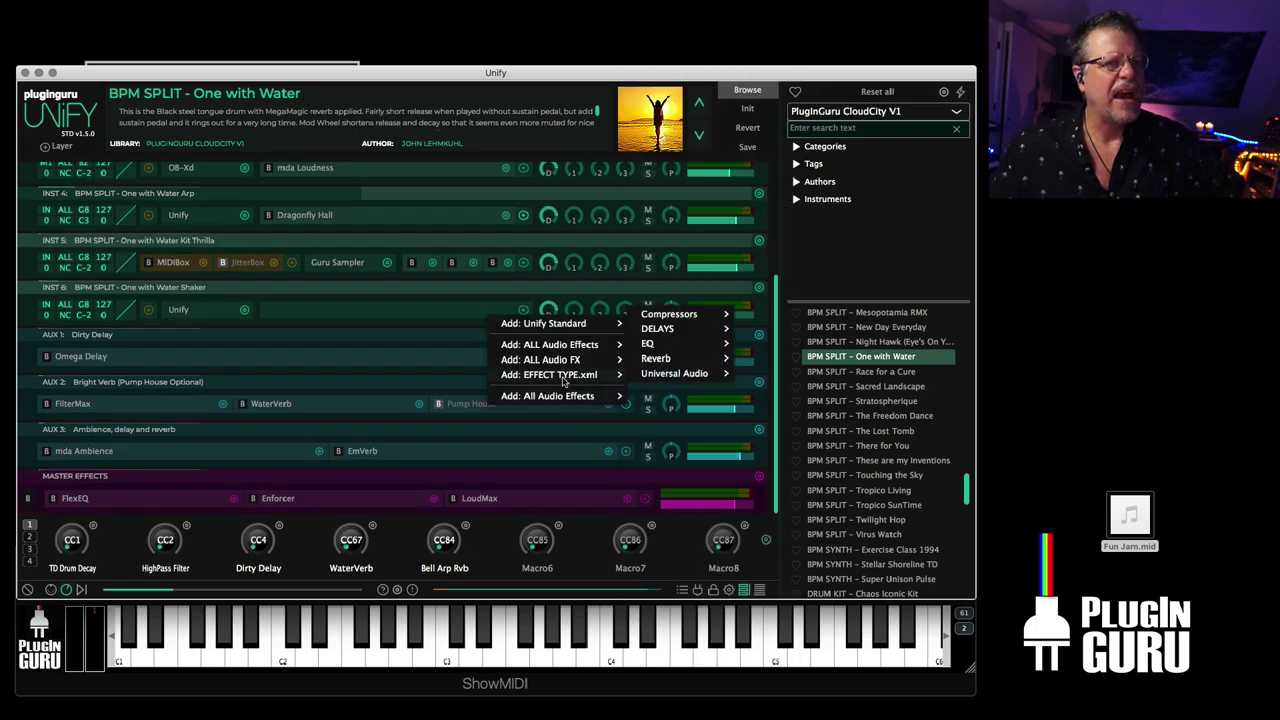
{"action": "mouse_move", "coordinate": [552, 397]}
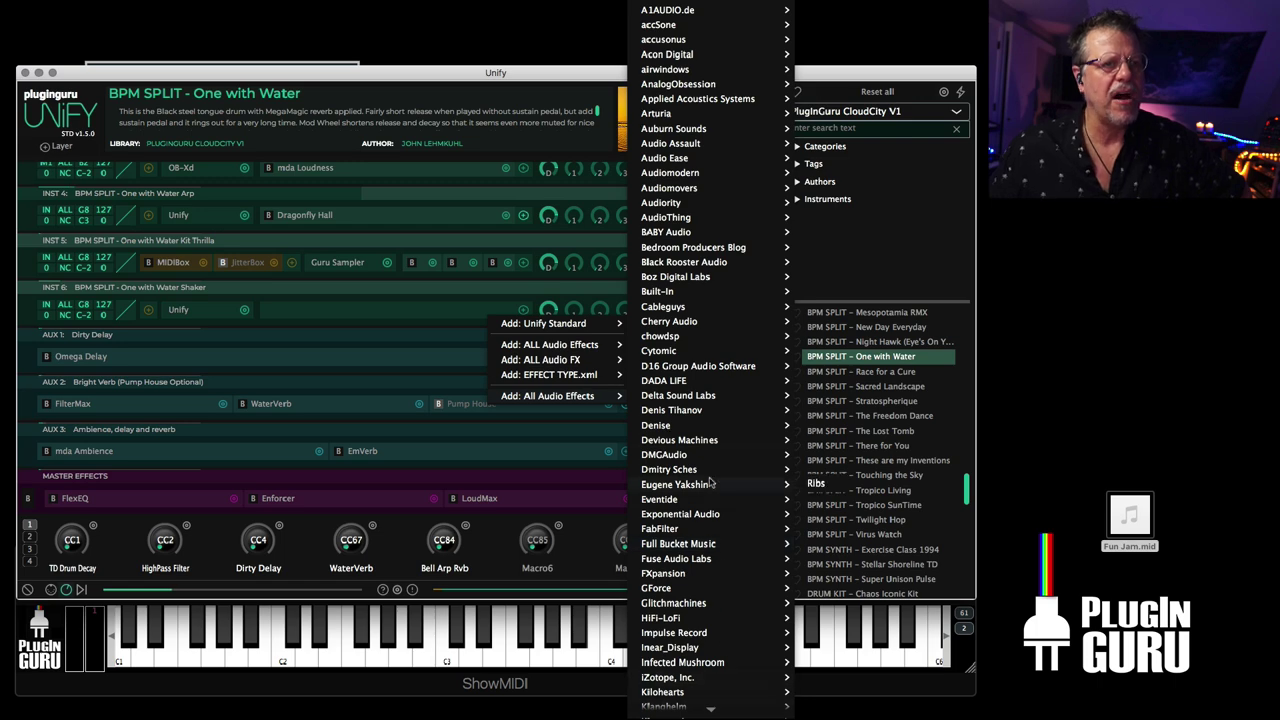
{"action": "mouse_move", "coordinate": [710, 498]}
{"action": "scroll", "coordinate": [710, 513], "scroll_direction": "down", "scroll_amount": 15}
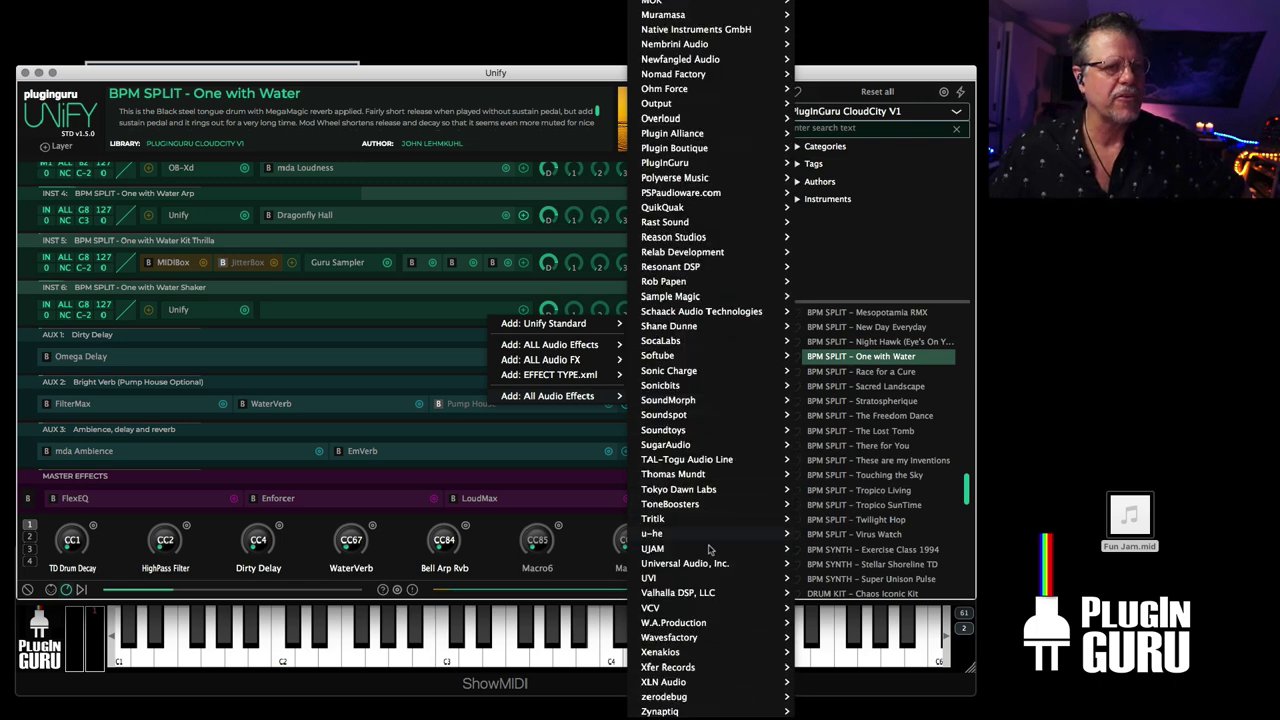
{"action": "mouse_move", "coordinate": [710, 566]}
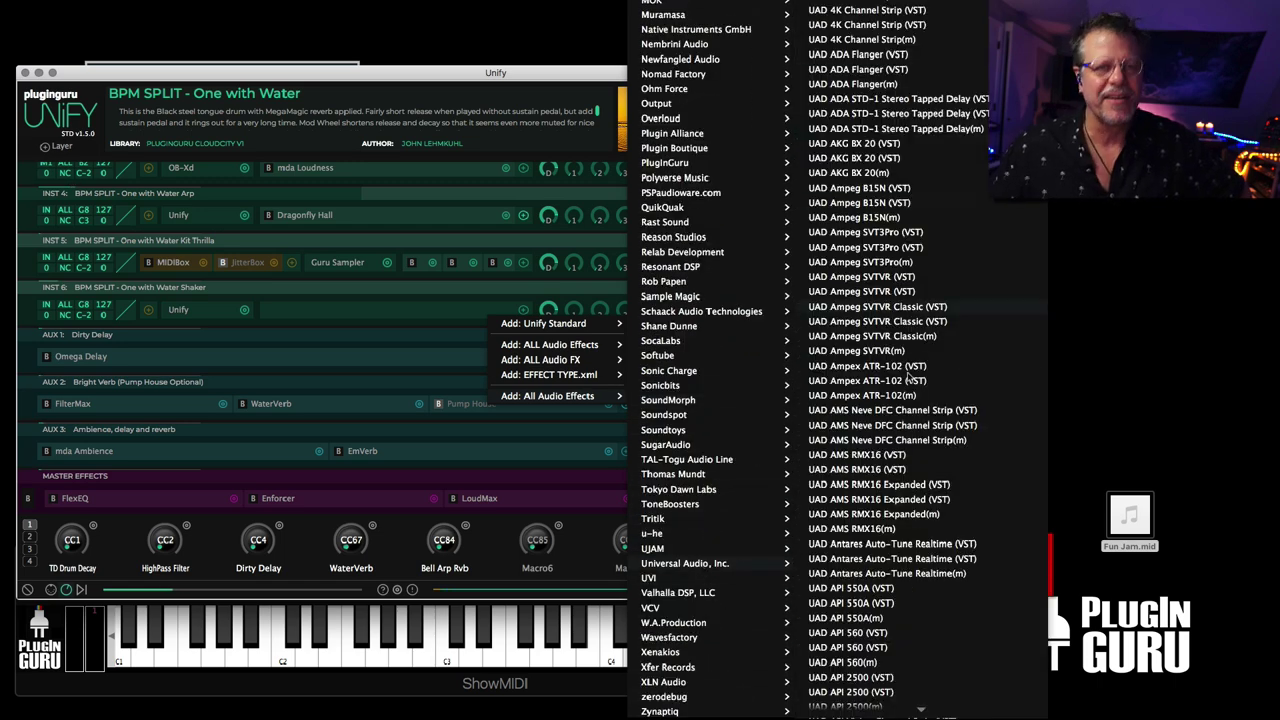
- Dismiss the add-effect menu without adding anything to the Bright Verb bus
{"action": "mouse_move", "coordinate": [686, 432]}
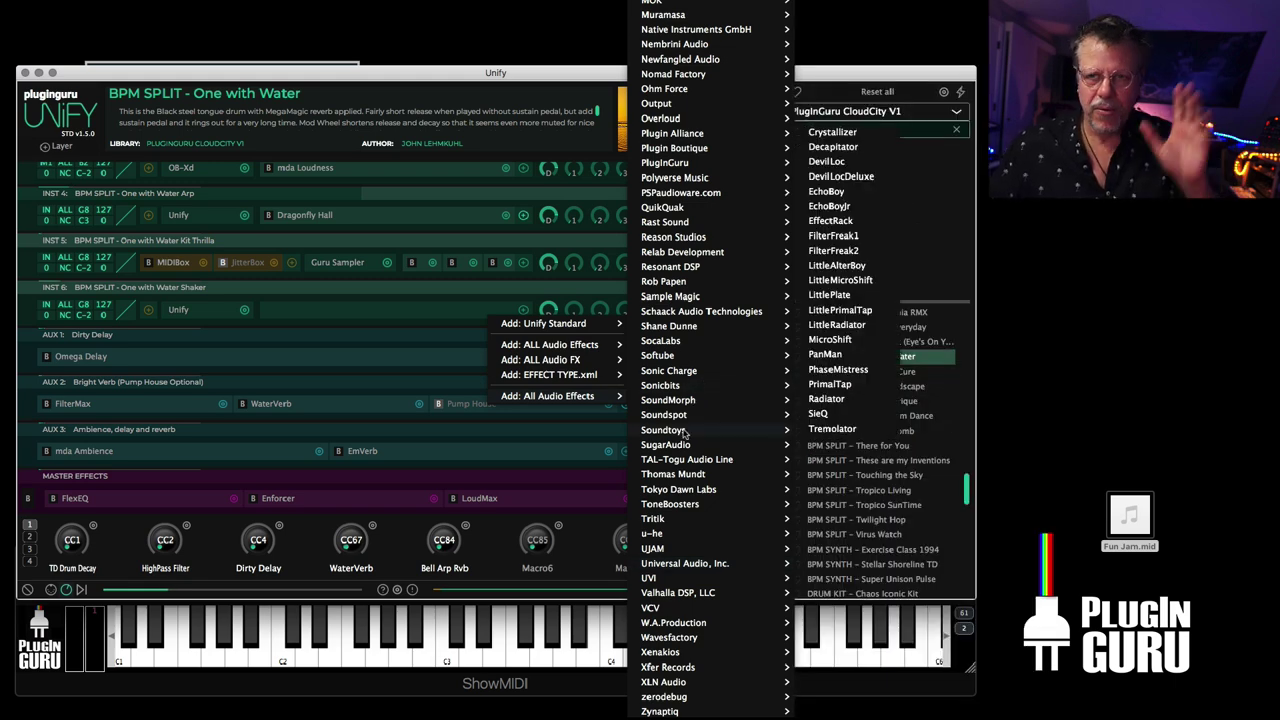
{"action": "left_click", "coordinate": [578, 433]}
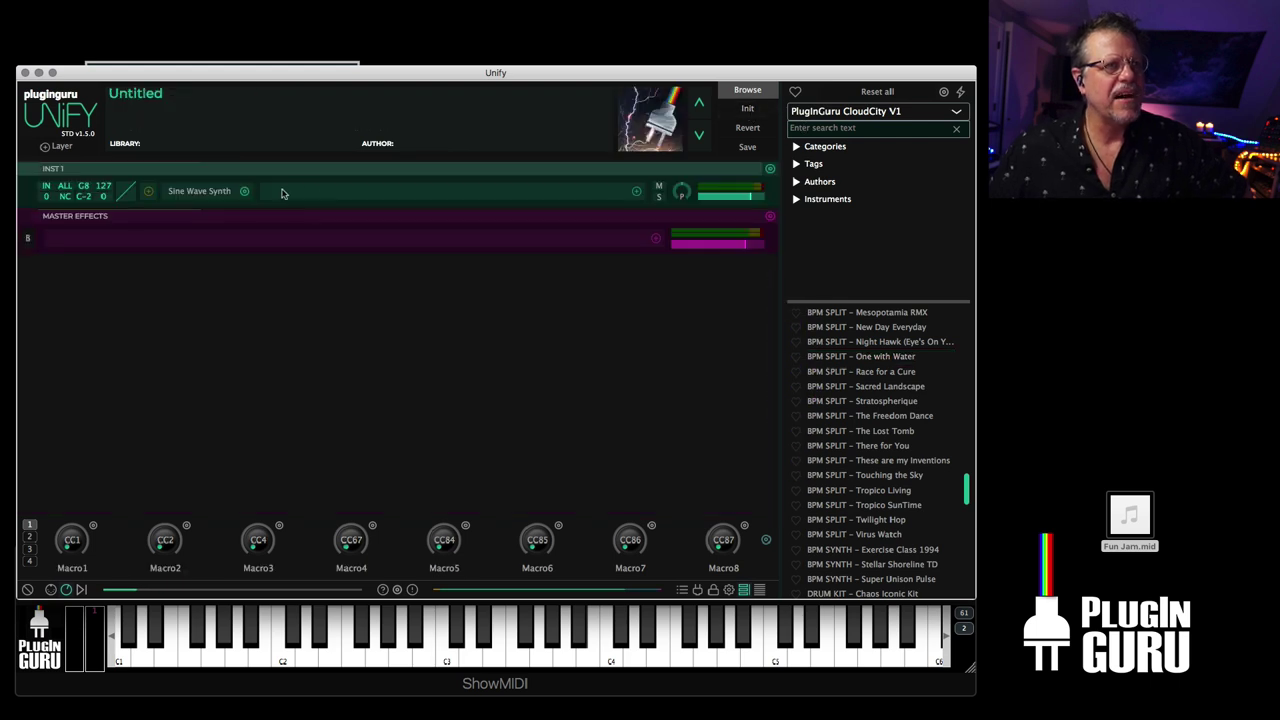
{"action": "left_click", "coordinate": [245, 191]}
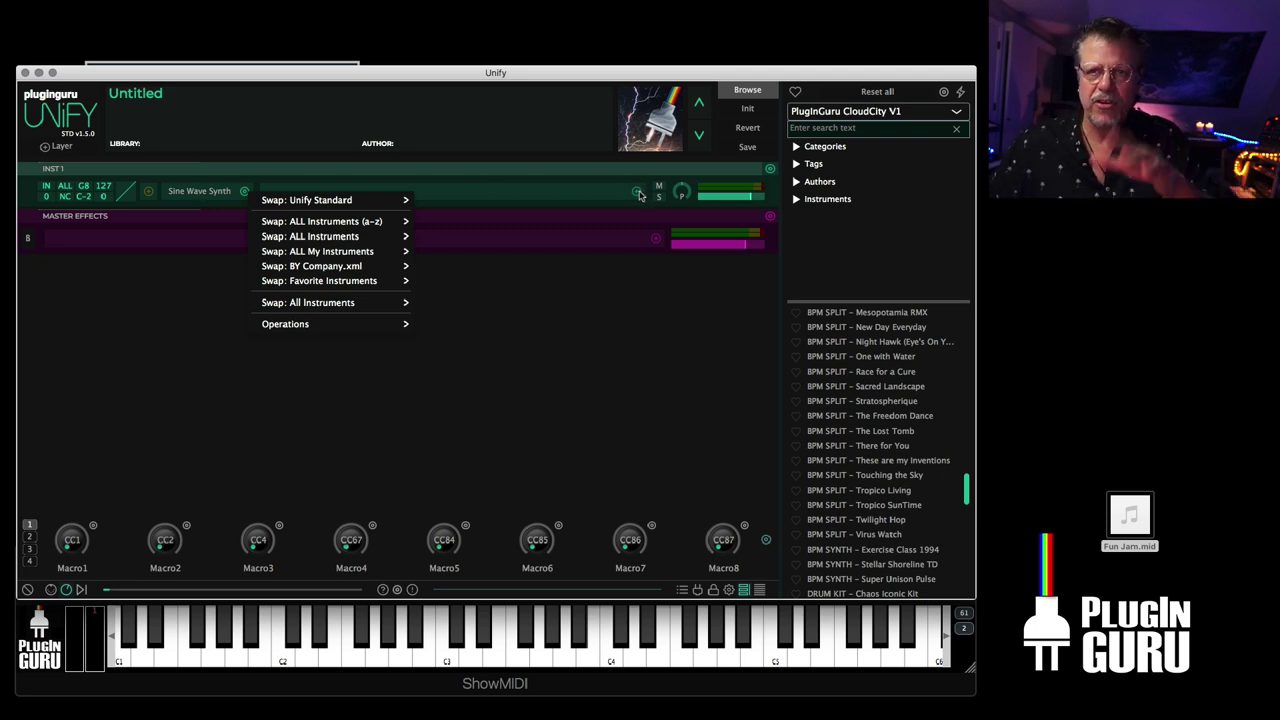
{"action": "mouse_move", "coordinate": [334, 206]}
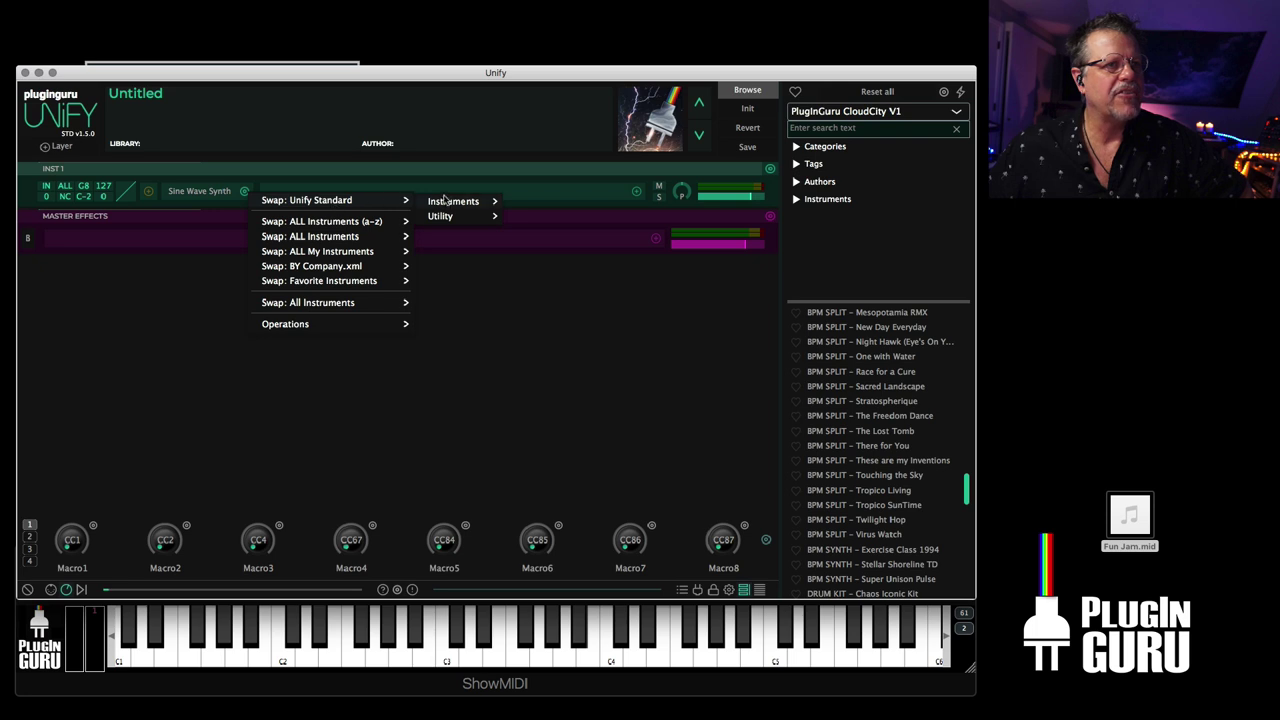
{"action": "mouse_move", "coordinate": [444, 220]}
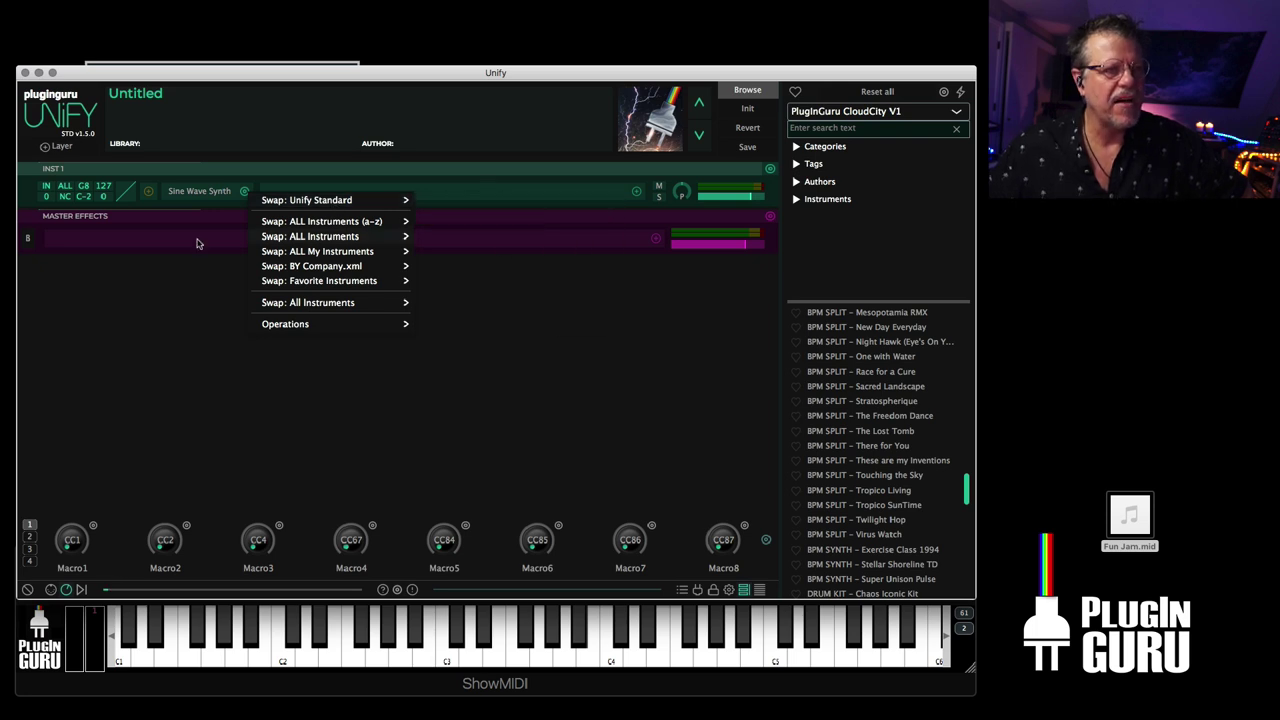
{"action": "left_click", "coordinate": [172, 243]}
{"action": "left_click", "coordinate": [150, 192]}
{"action": "mouse_move", "coordinate": [213, 198]}
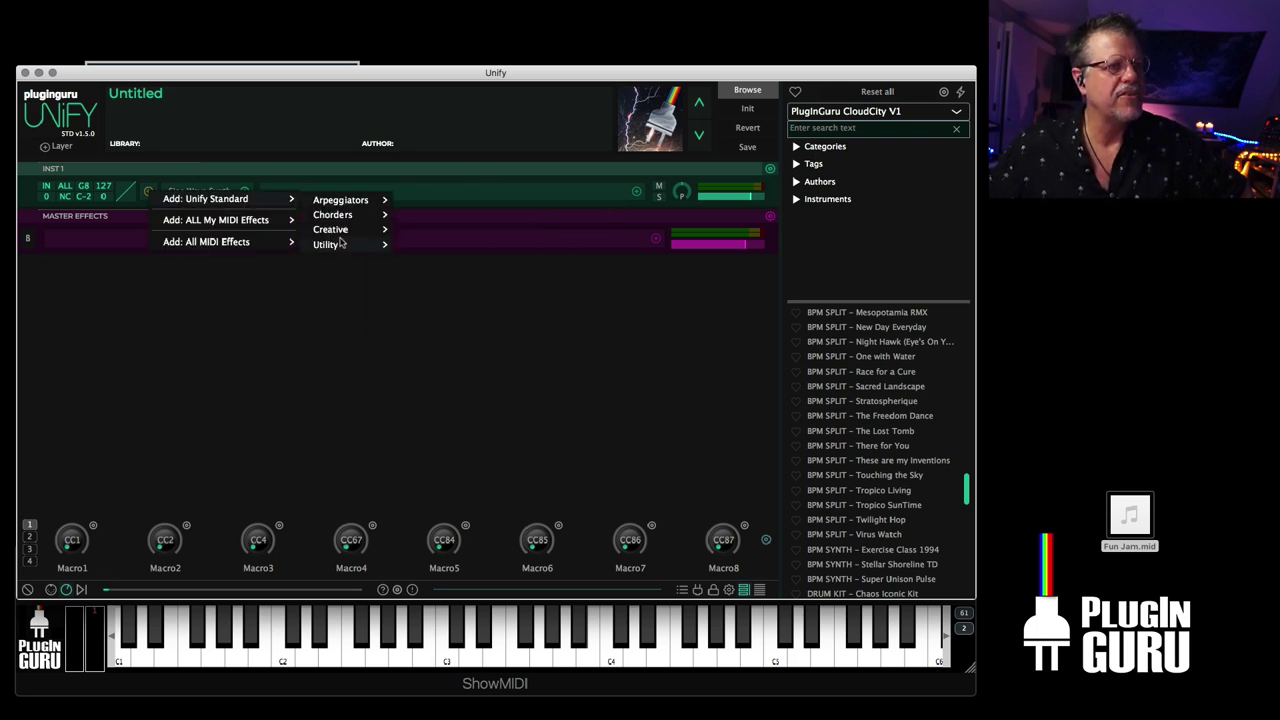
{"action": "mouse_move", "coordinate": [340, 244]}
{"action": "left_click", "coordinate": [243, 261]}
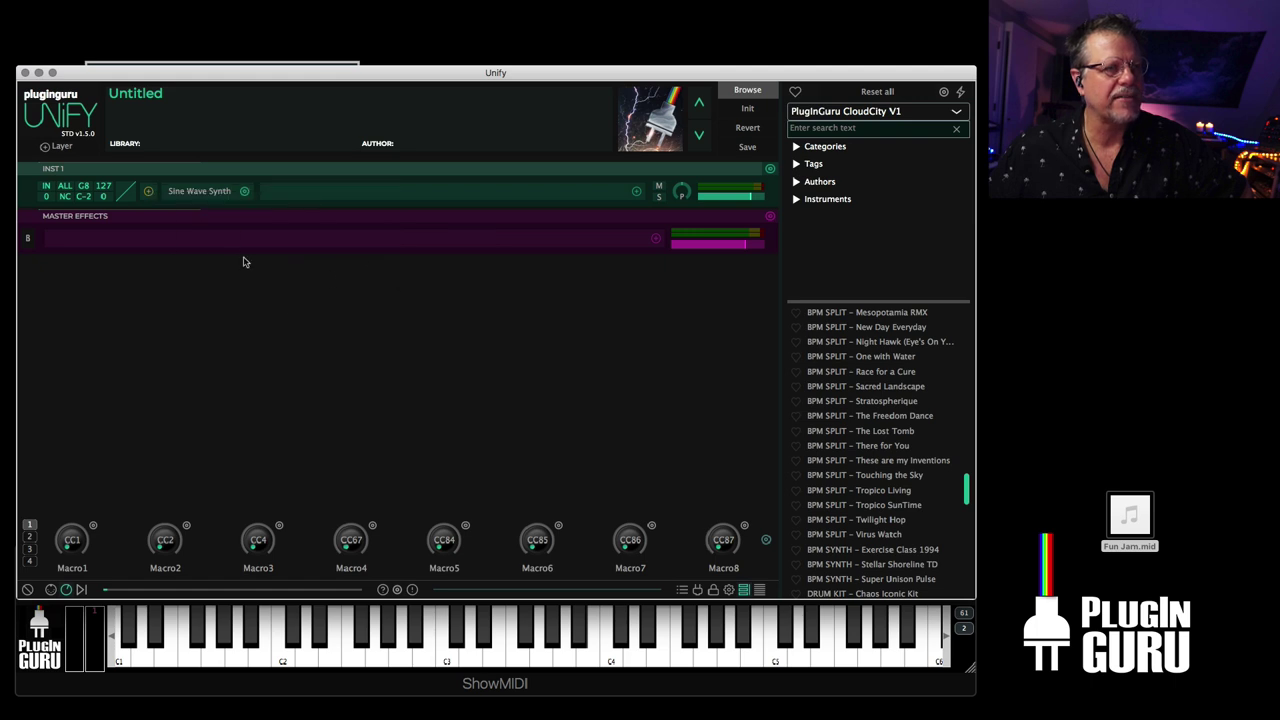
{"action": "left_click", "coordinate": [245, 191]}
{"action": "mouse_move", "coordinate": [265, 198]}
{"action": "mouse_move", "coordinate": [497, 220]}
{"action": "left_click", "coordinate": [510, 352]}
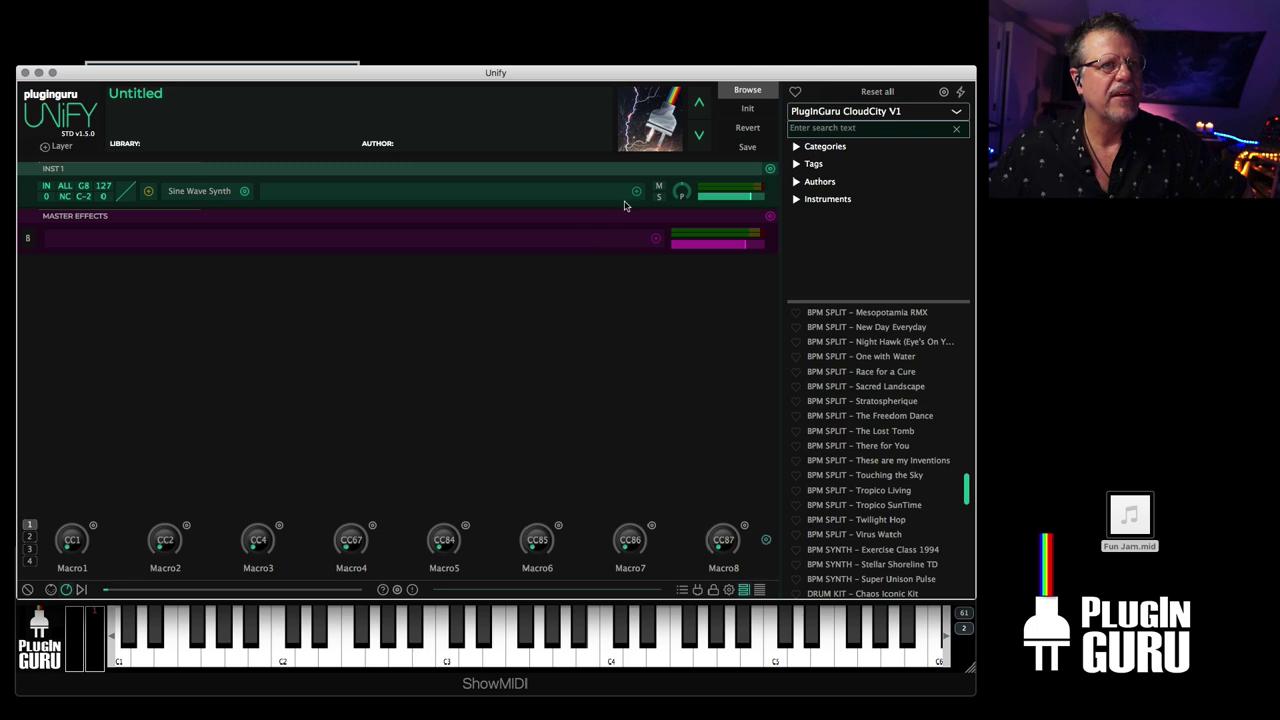
{"action": "left_click", "coordinate": [637, 191]}
{"action": "mouse_move", "coordinate": [577, 201]}
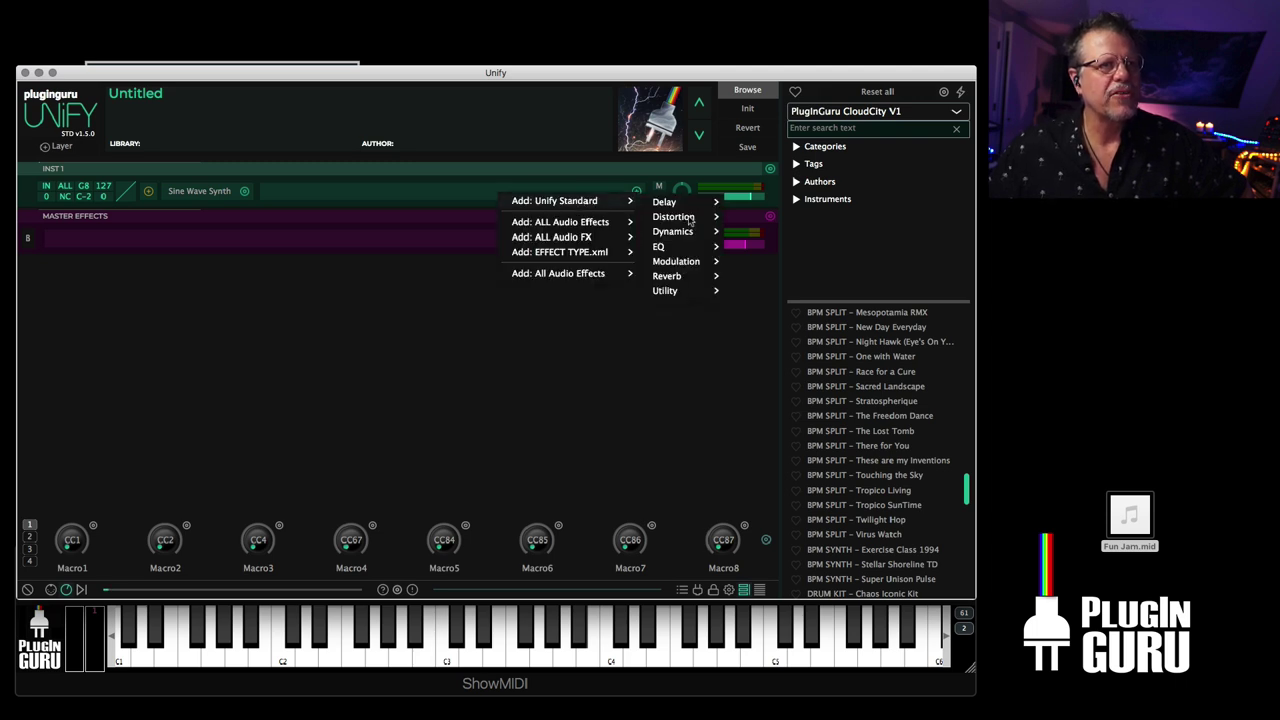
{"action": "mouse_move", "coordinate": [688, 291]}
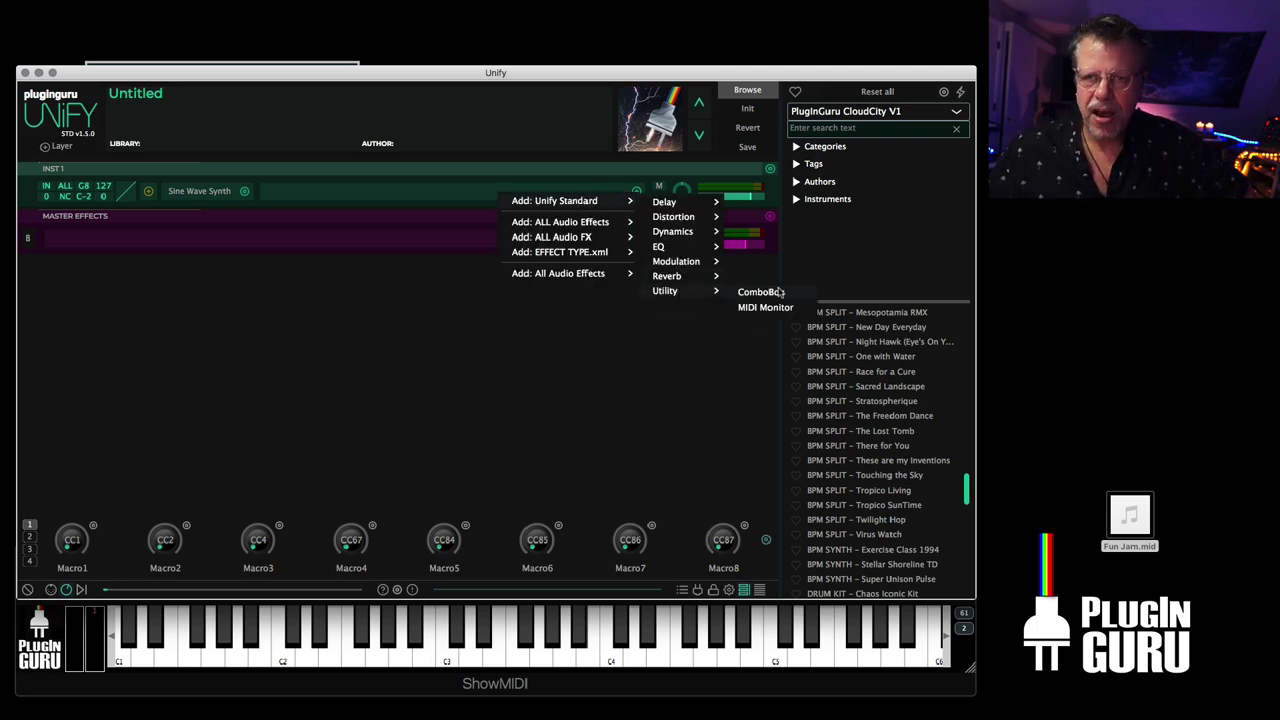
{"action": "left_click", "coordinate": [610, 336]}
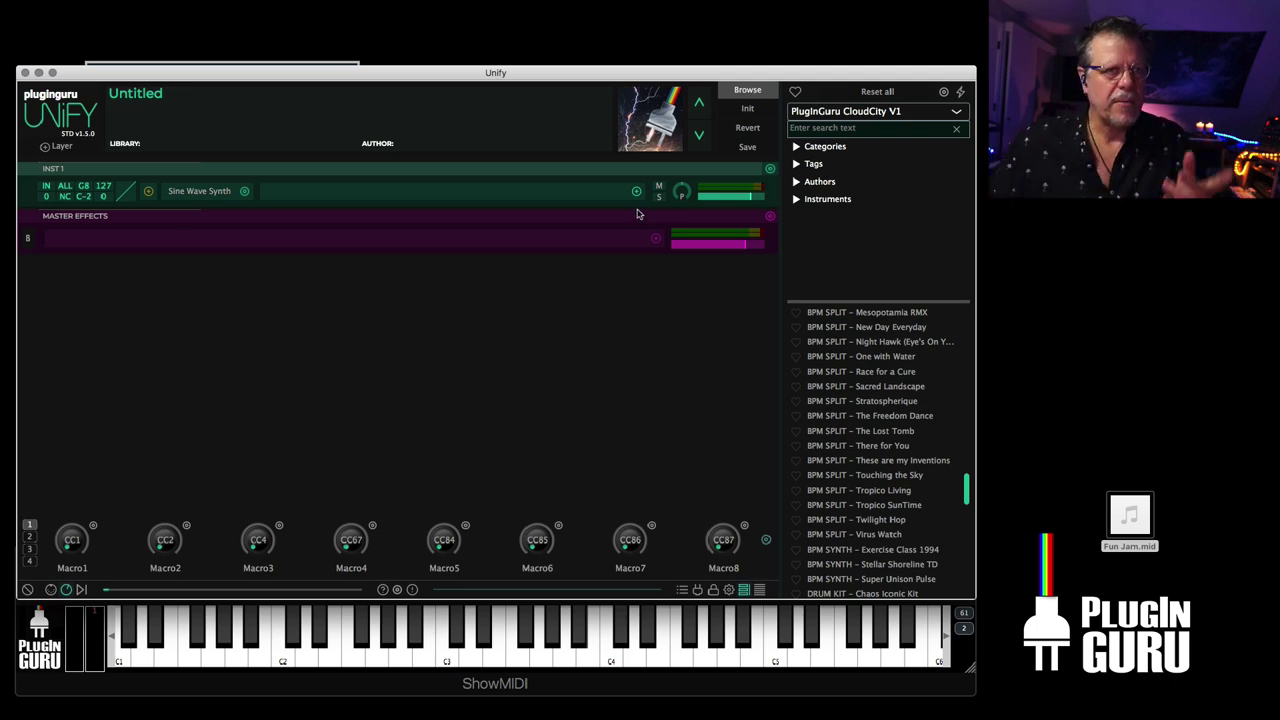
- Search 'vocod' in the Unify Standard Library and load BPM SYNTH - VOCODER STEREO Pad 1
{"action": "left_click", "coordinate": [838, 128]}
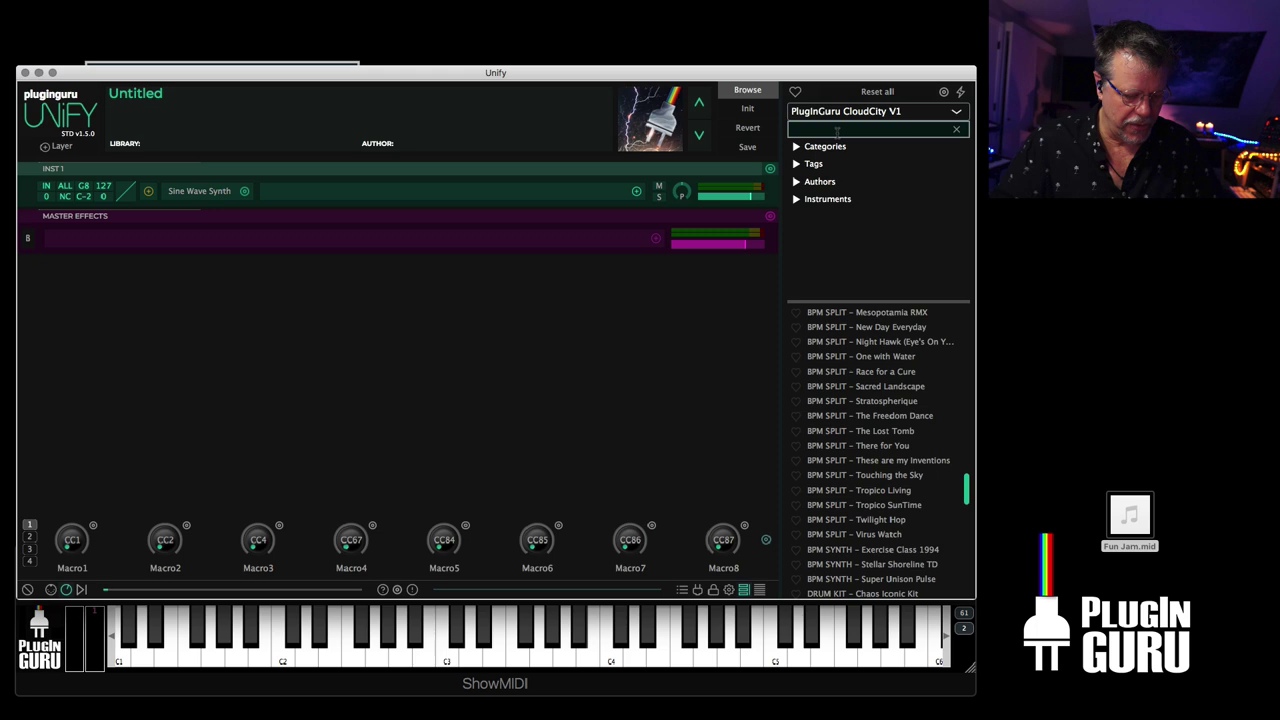
{"action": "type", "text": "vocod"}
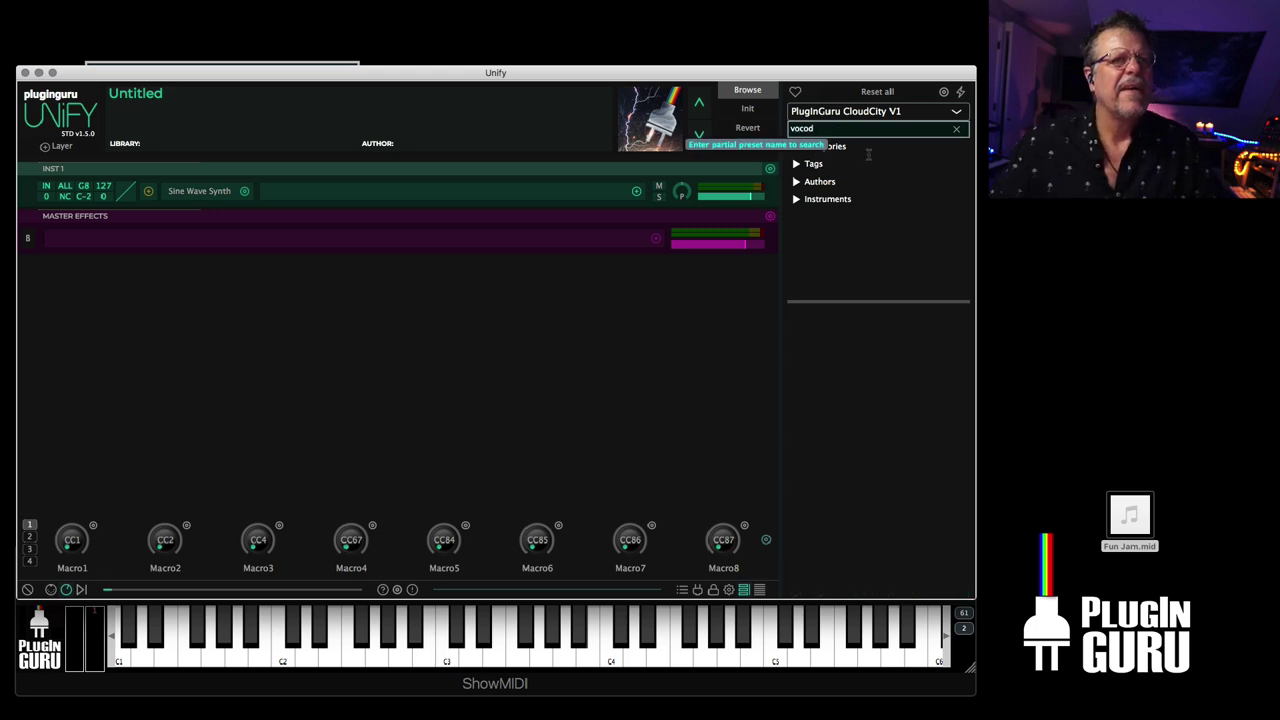
{"action": "left_click", "coordinate": [857, 112]}
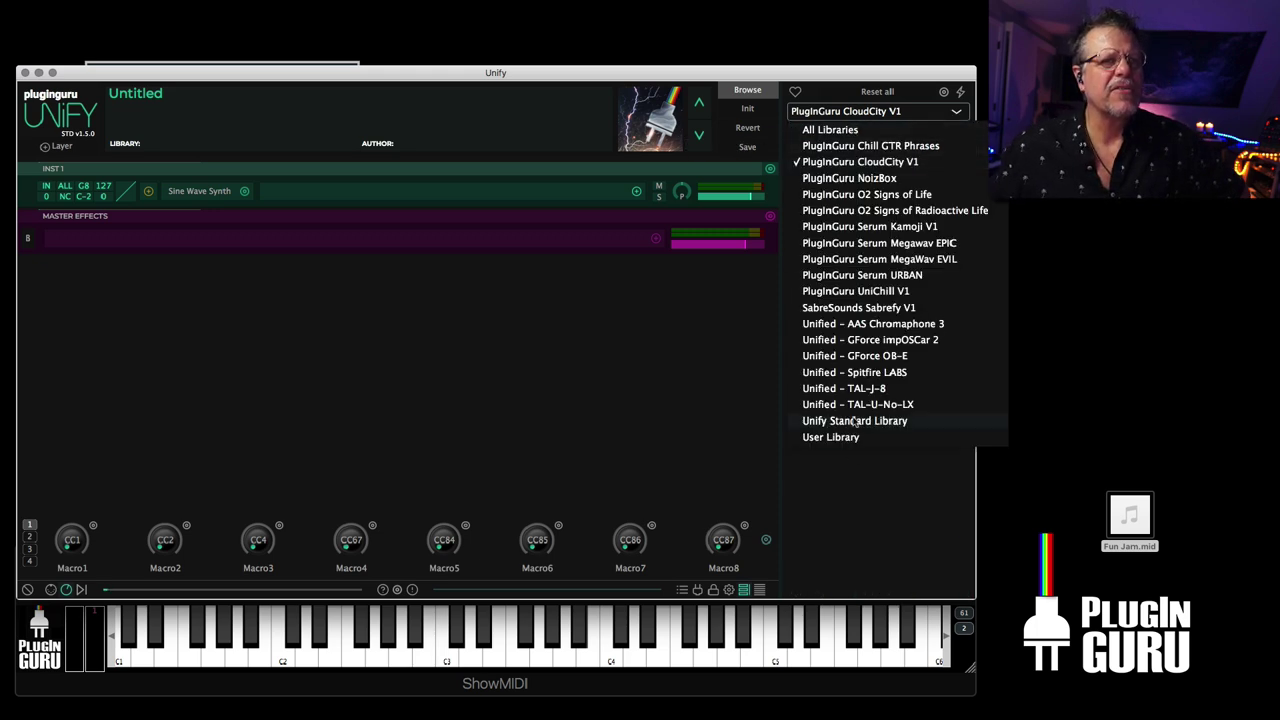
{"action": "left_click", "coordinate": [855, 421]}
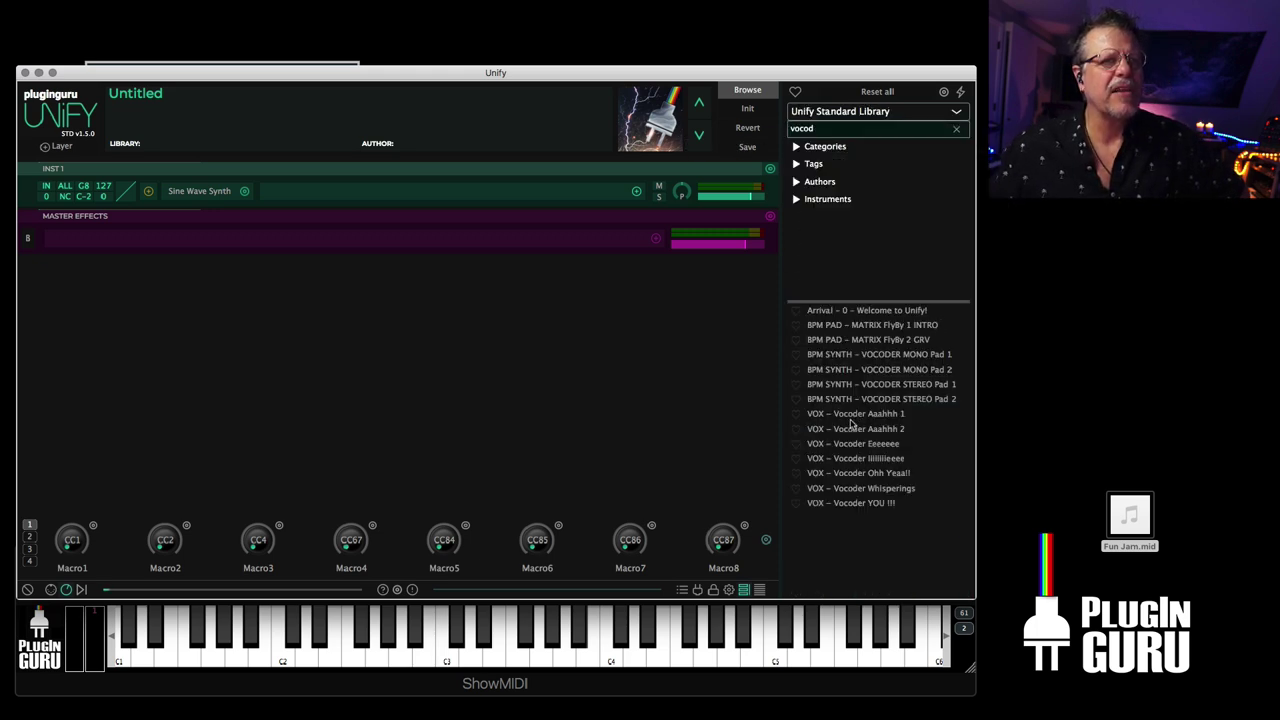
{"action": "left_click", "coordinate": [893, 390]}
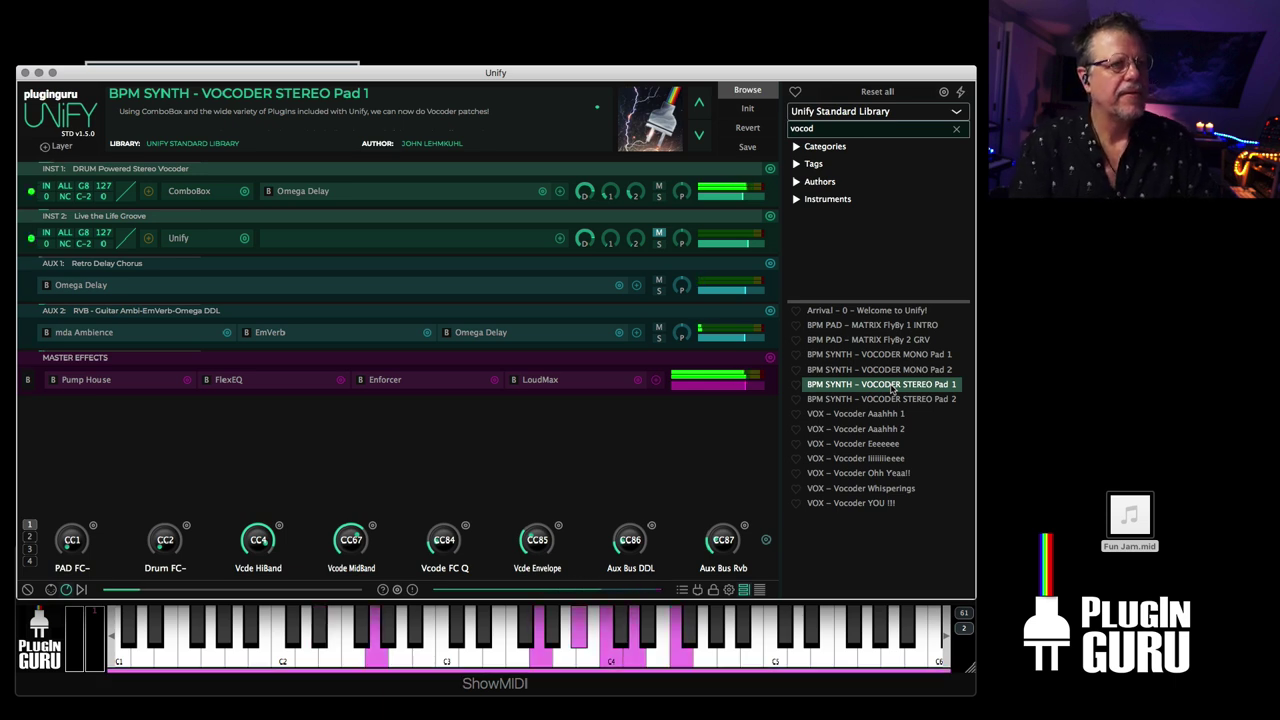
{"action": "mouse_move", "coordinate": [742, 198]}
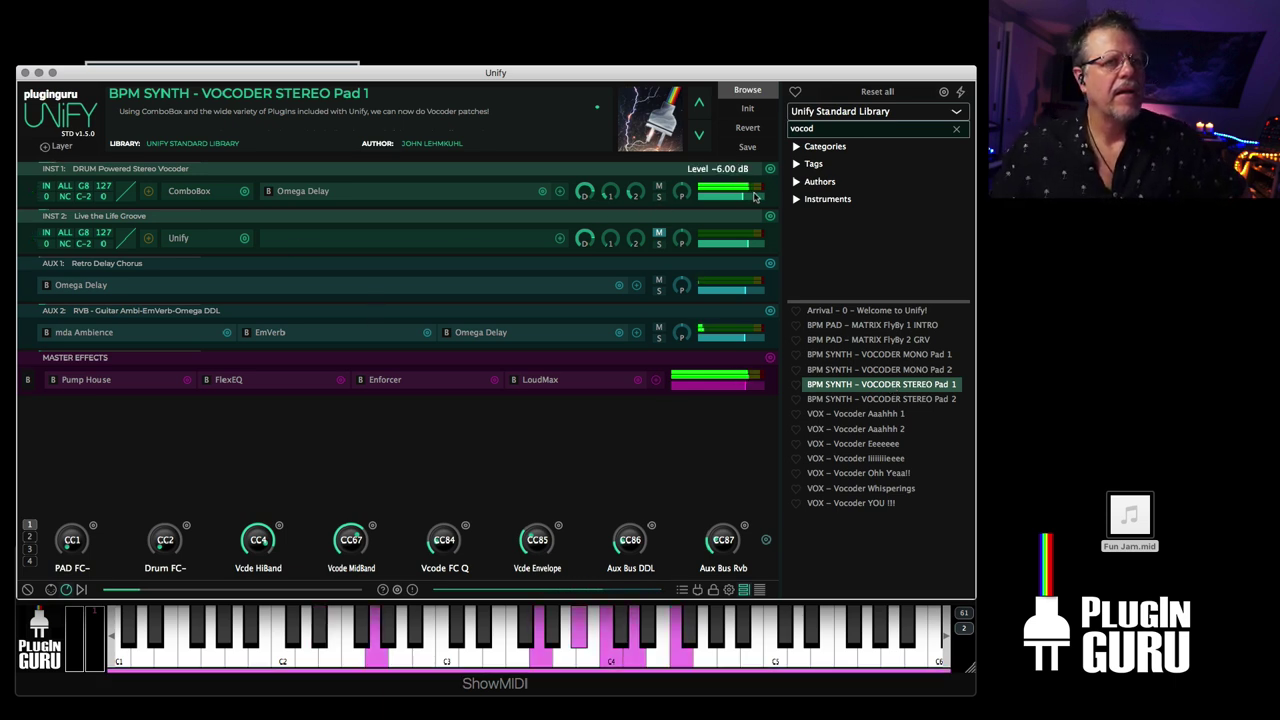
- Open INST 1's ComboBox graph, nudge the vocoder and sampler nodes, and glance at Guru Sampler1's settings
{"action": "double_click", "coordinate": [188, 194]}
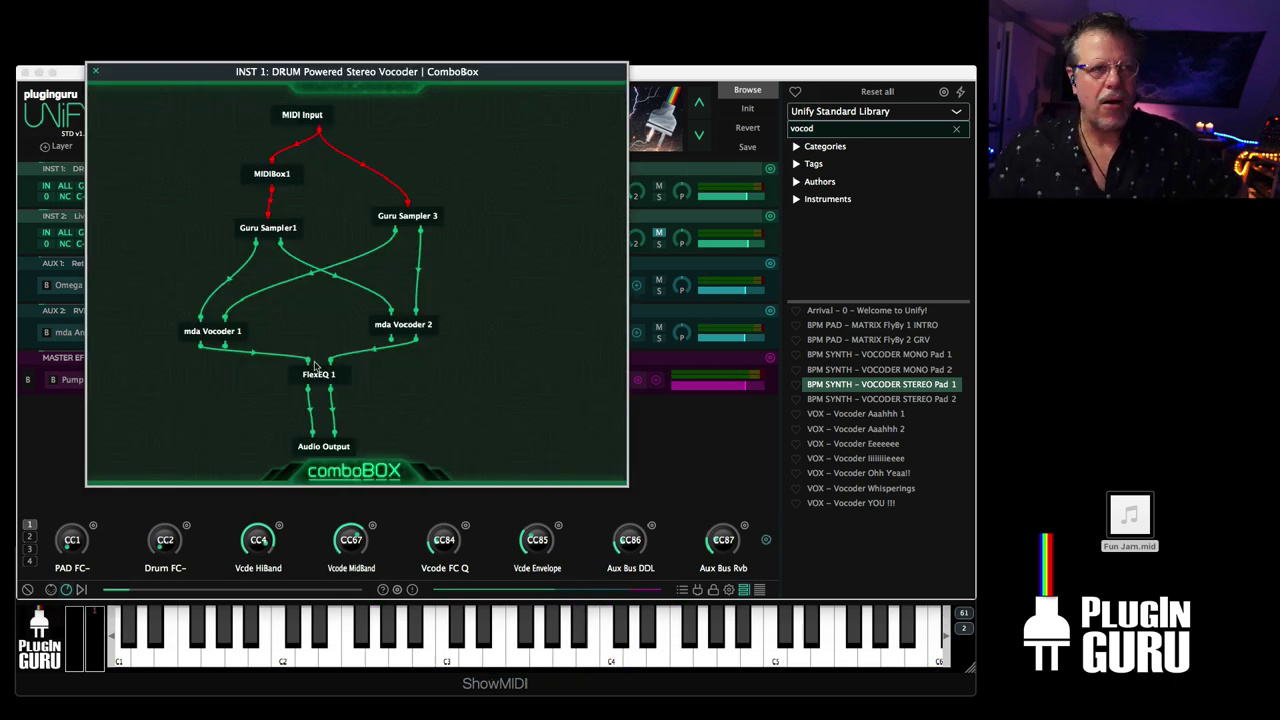
{"action": "left_click_drag", "start_coordinate": [216, 332], "coordinate": [228, 327]}
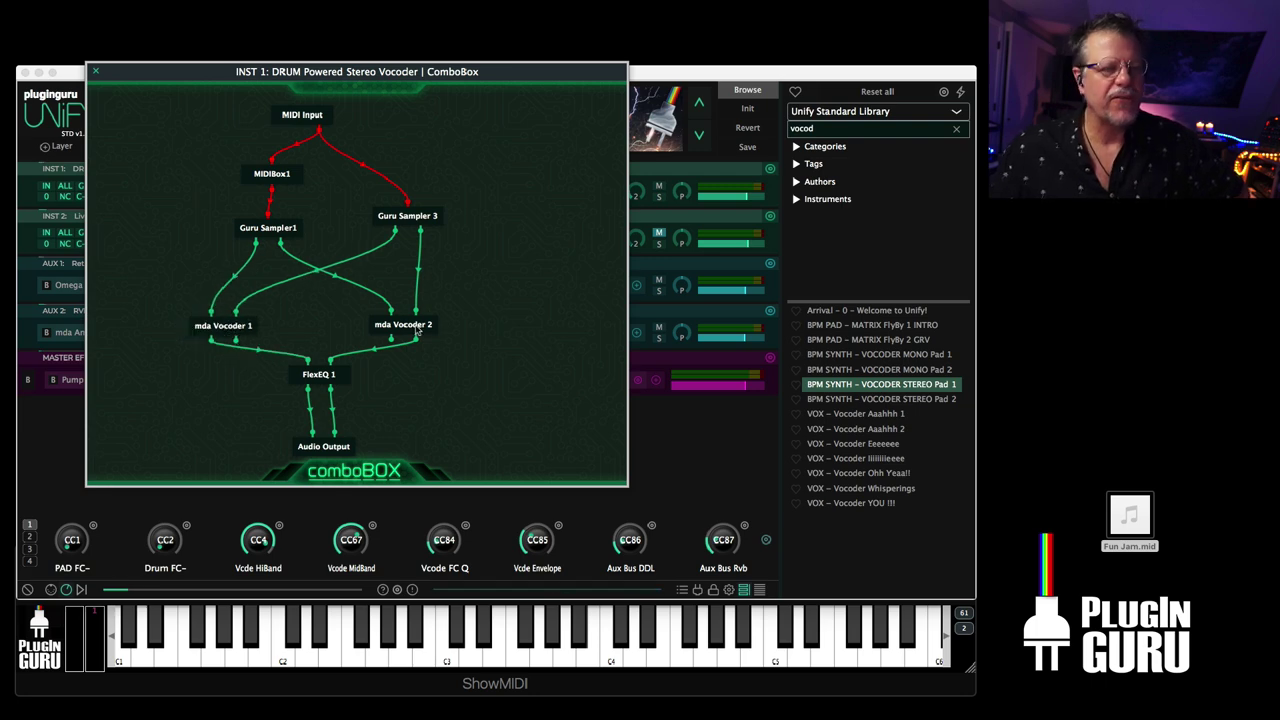
{"action": "left_click_drag", "start_coordinate": [418, 332], "coordinate": [415, 338]}
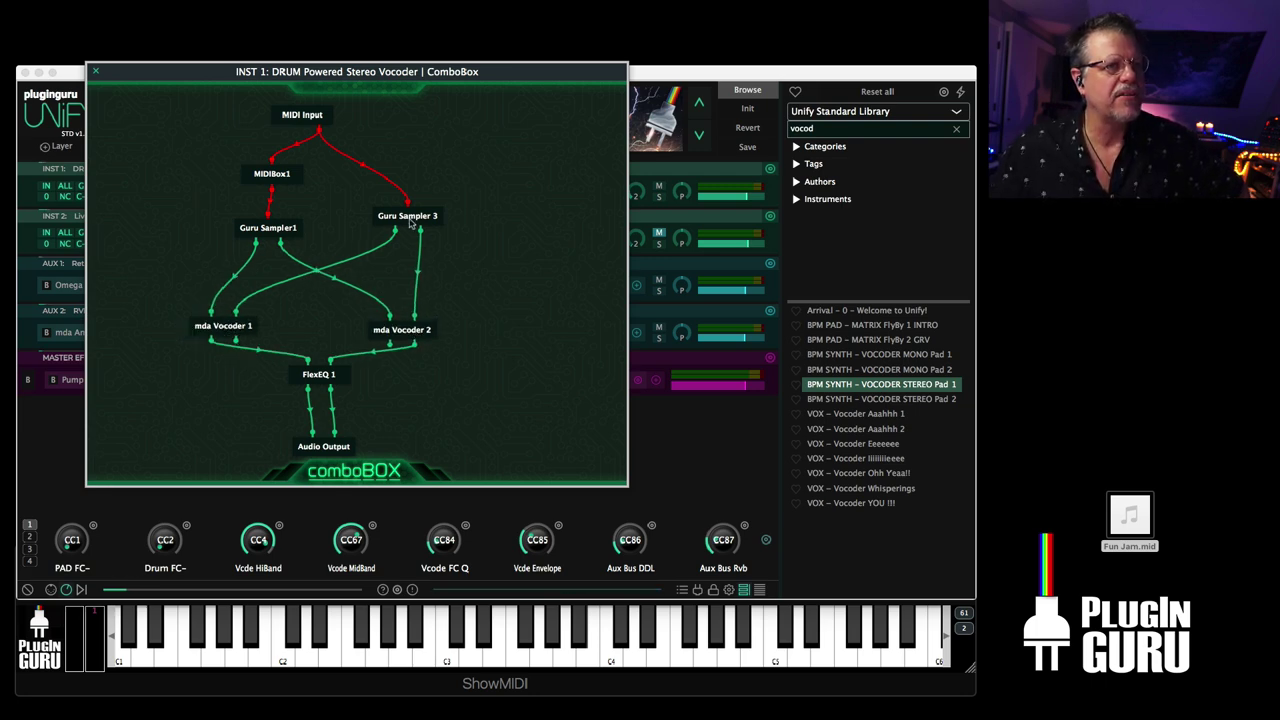
{"action": "left_click_drag", "start_coordinate": [407, 219], "coordinate": [398, 228]}
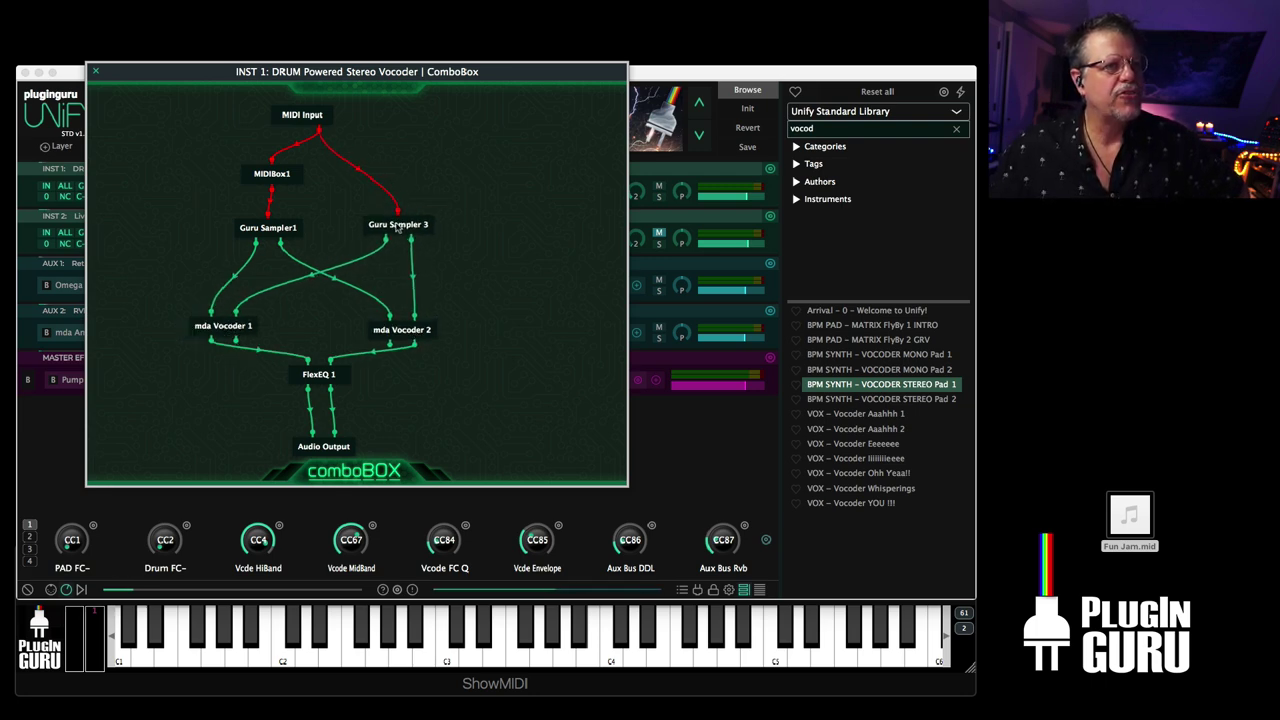
{"action": "left_click_drag", "start_coordinate": [277, 231], "coordinate": [274, 229]}
{"action": "double_click", "coordinate": [274, 229]}
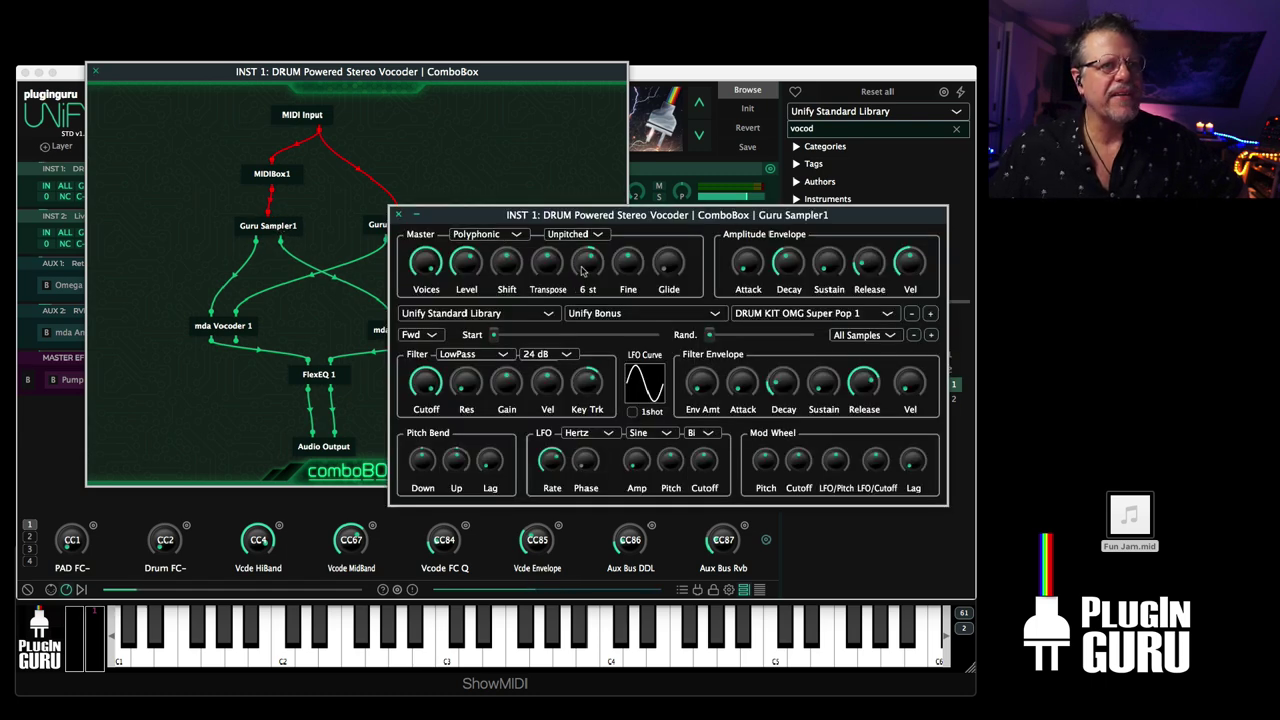
{"action": "left_click", "coordinate": [398, 214]}
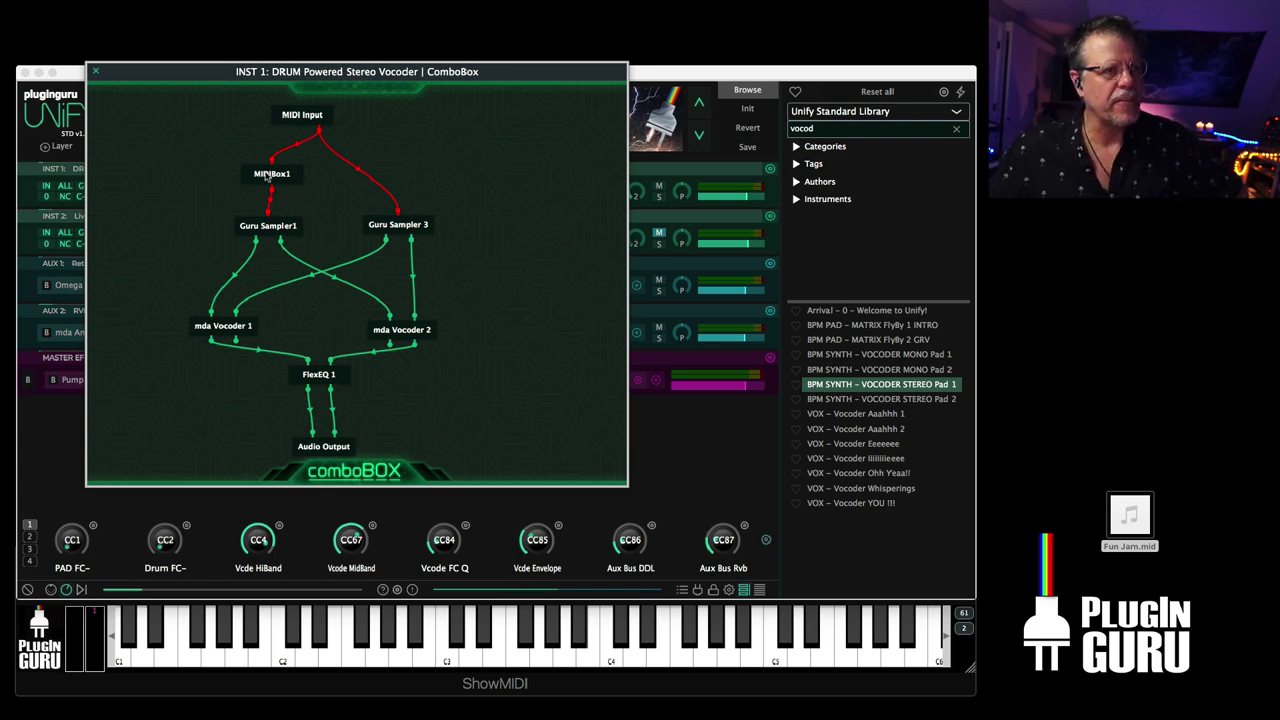
- Switch MIDIBox1's groove to 5 - Vintage King - Want 2 Live.mid and move its window to the upper right
{"action": "double_click", "coordinate": [267, 176]}
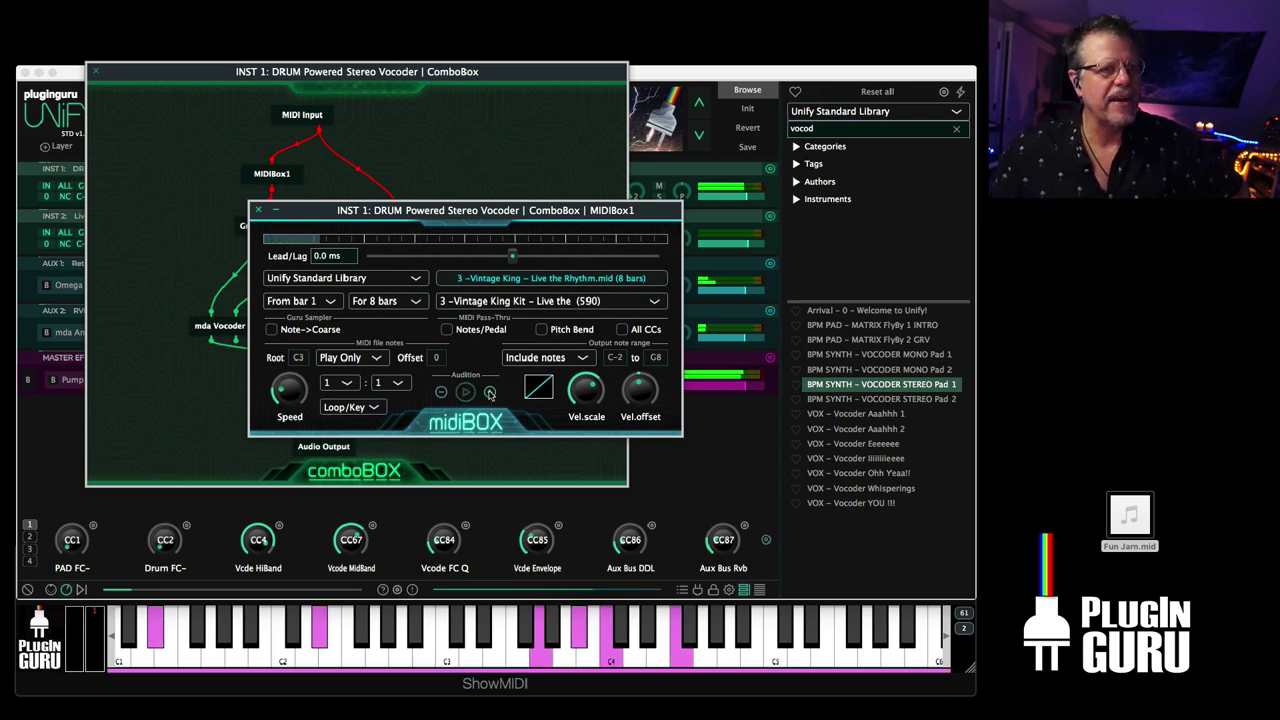
{"action": "left_click", "coordinate": [490, 393]}
{"action": "left_click", "coordinate": [490, 393]}
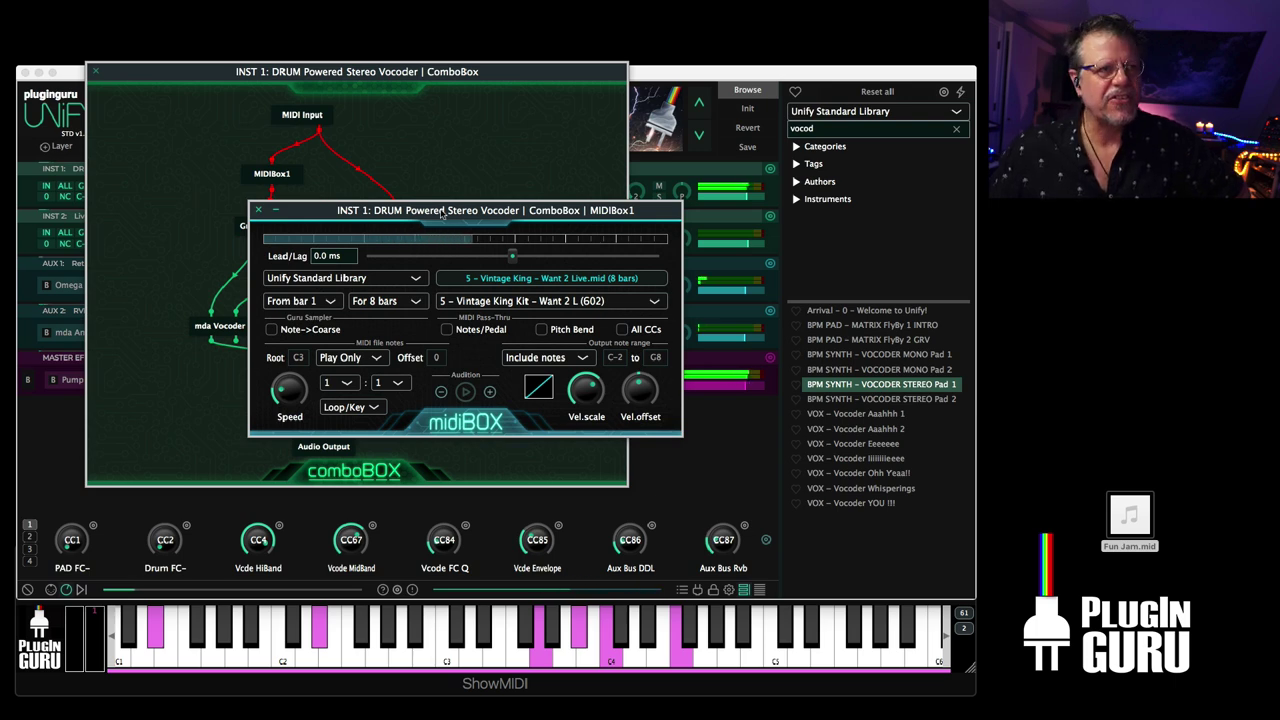
{"action": "left_click_drag", "start_coordinate": [440, 212], "coordinate": [848, 84]}
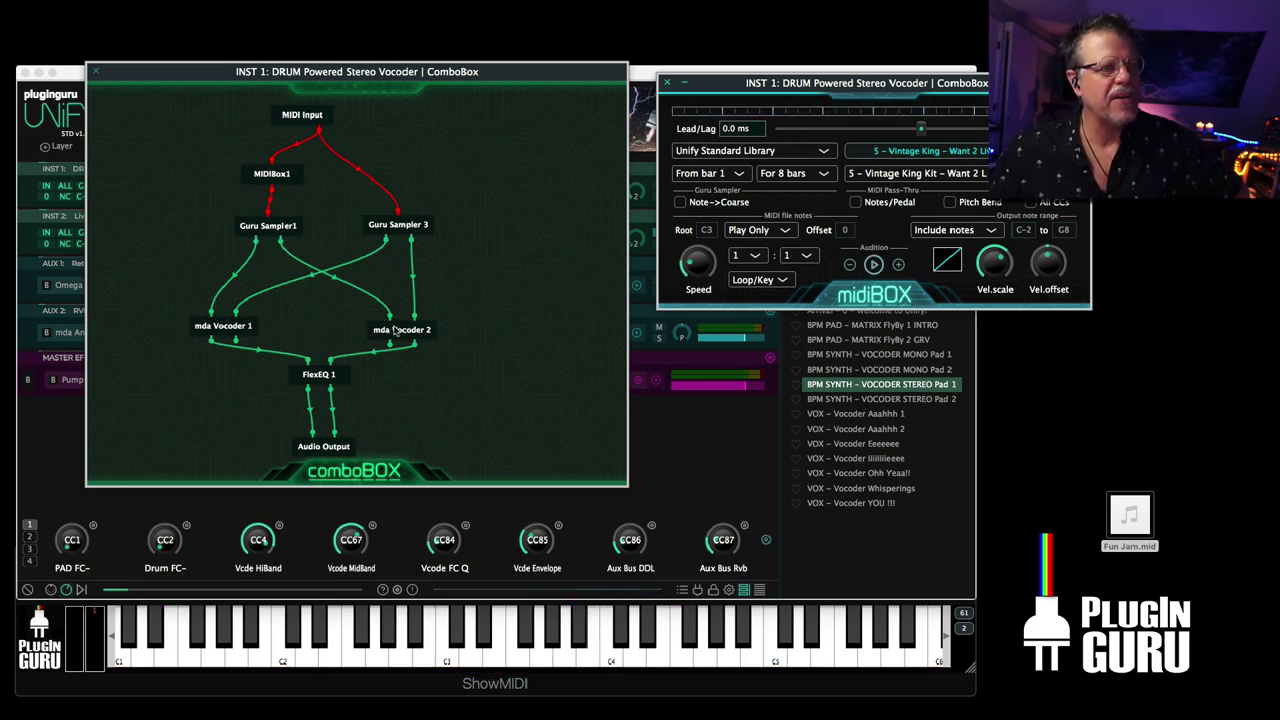
- Step through Guru Sampler 3's pad samples, settle on PAD-Battleborn, and close its editor
{"action": "double_click", "coordinate": [400, 226]}
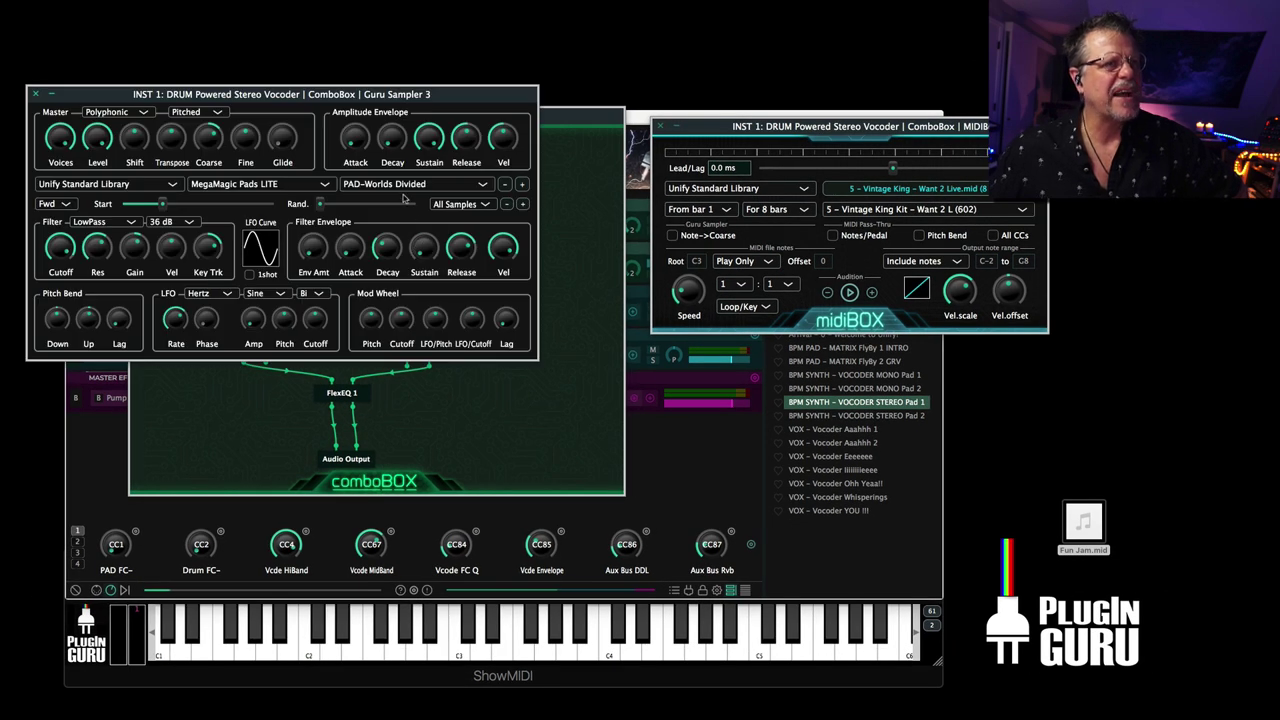
{"action": "left_click", "coordinate": [506, 184]}
{"action": "left_click", "coordinate": [506, 184]}
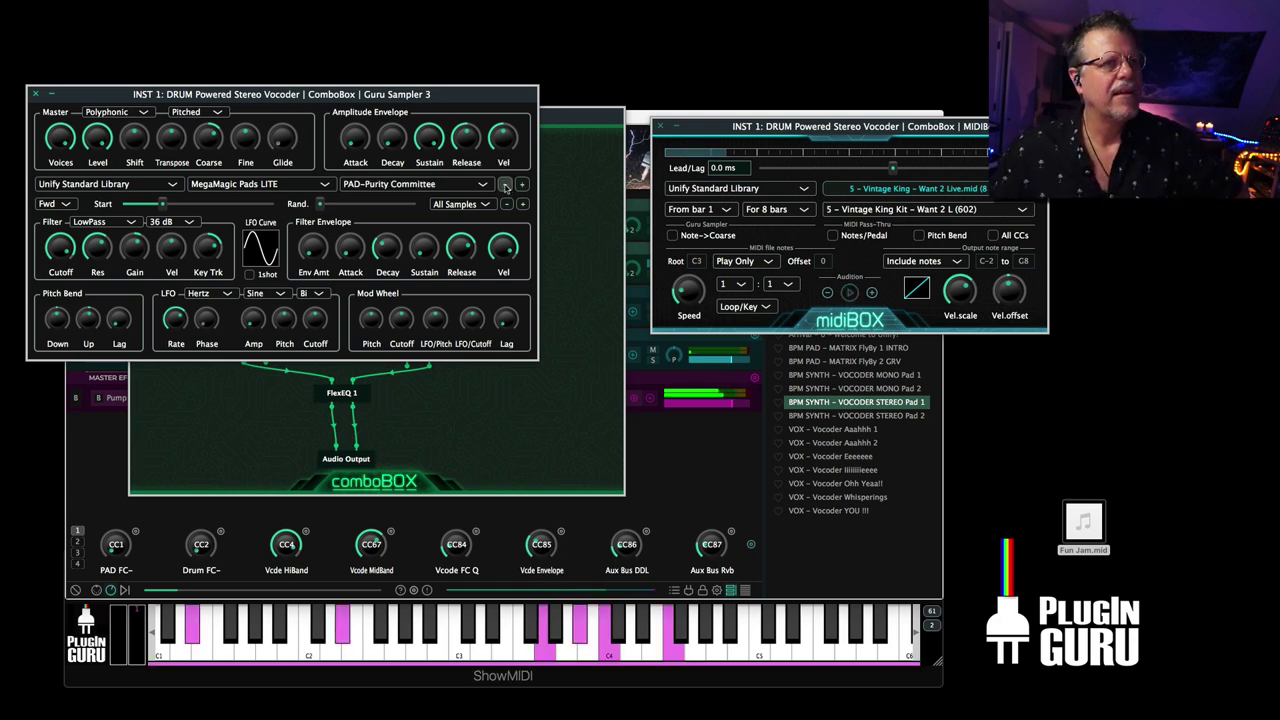
{"action": "left_click", "coordinate": [506, 184]}
{"action": "left_click", "coordinate": [506, 184]}
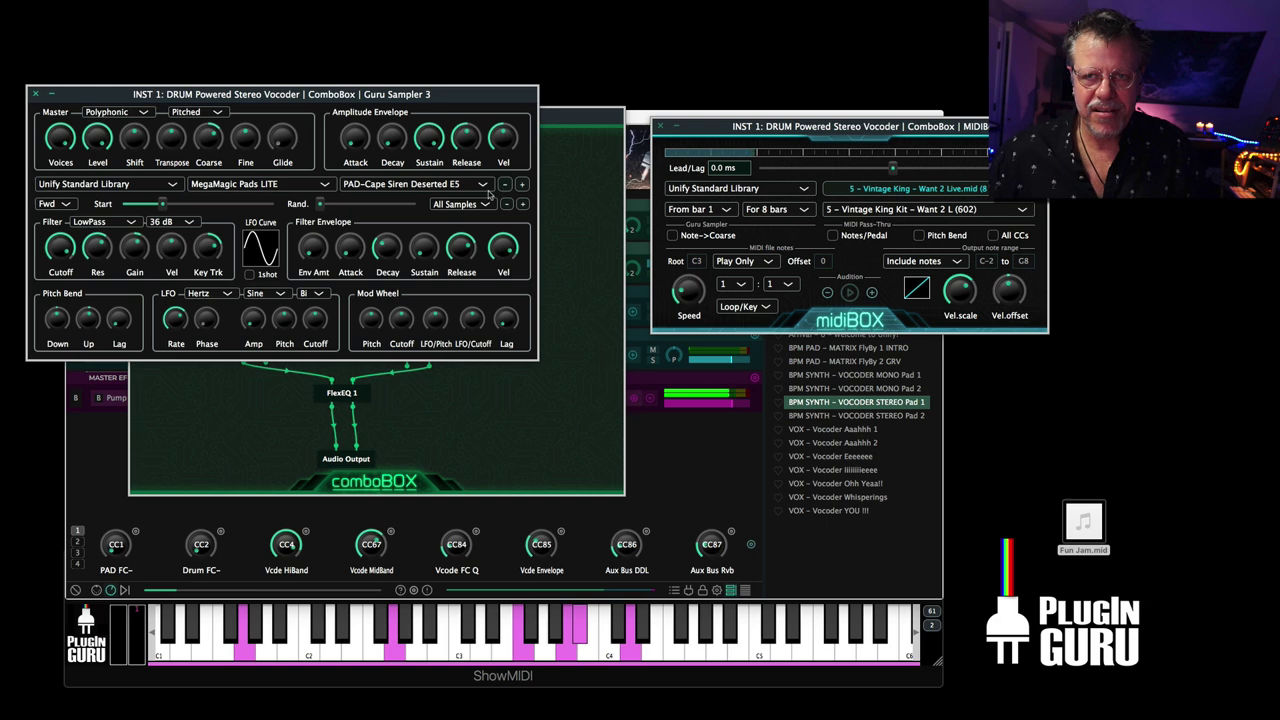
{"action": "left_click", "coordinate": [385, 180]}
{"action": "left_click", "coordinate": [398, 203]}
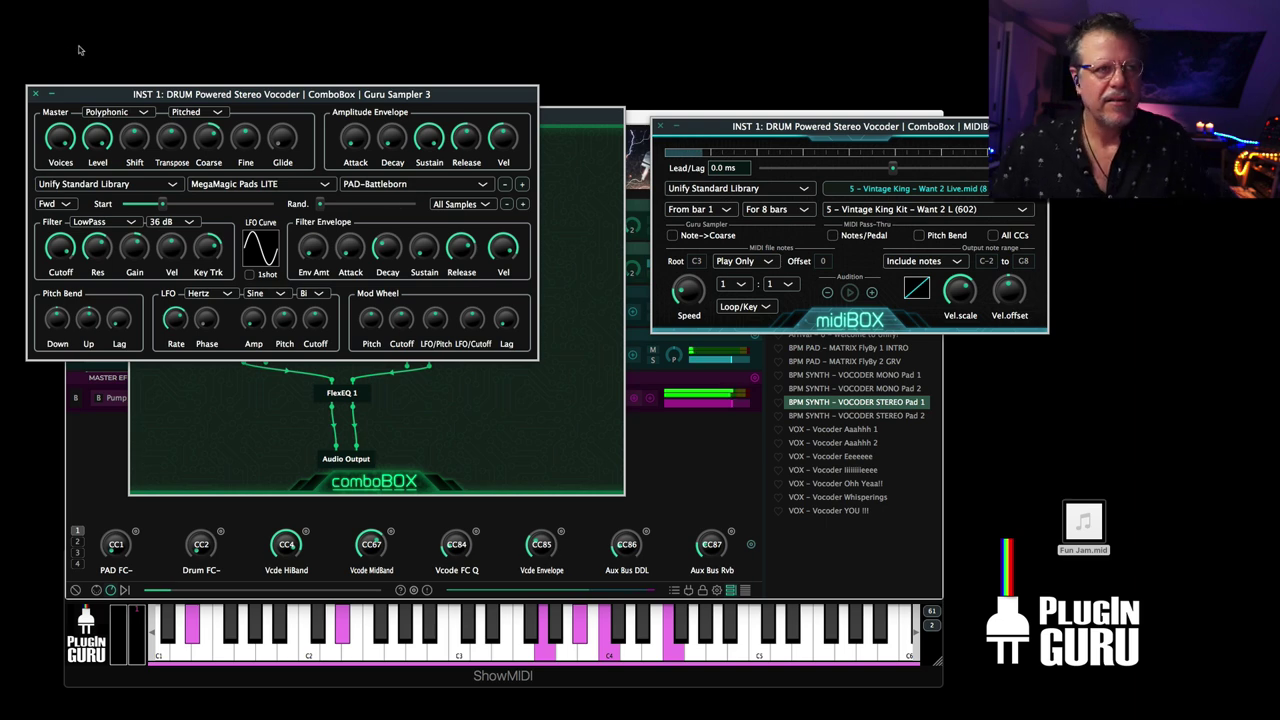
{"action": "left_click", "coordinate": [36, 93]}
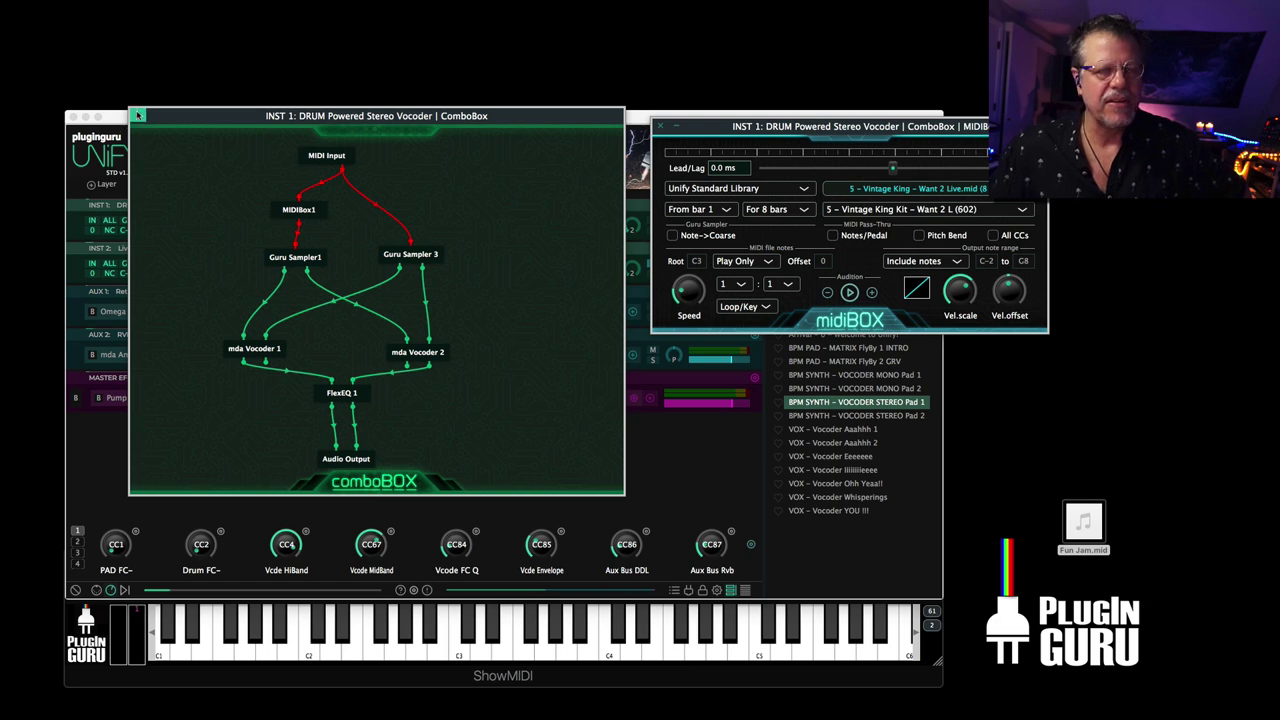
- Close the ComboBox and MIDIBox1 windows; replace INST 1 with ComboBox Complete's BPM BELL - Celestial Dreams
{"action": "left_click", "coordinate": [138, 115]}
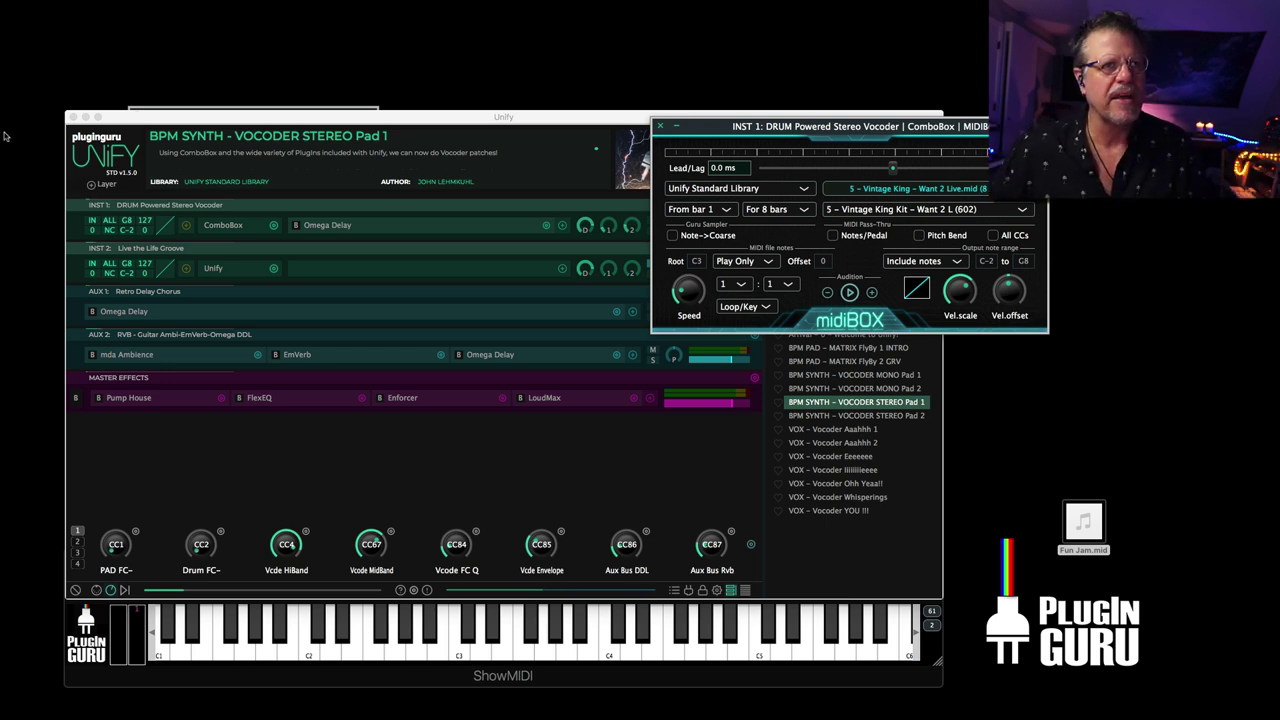
{"action": "left_click", "coordinate": [659, 126]}
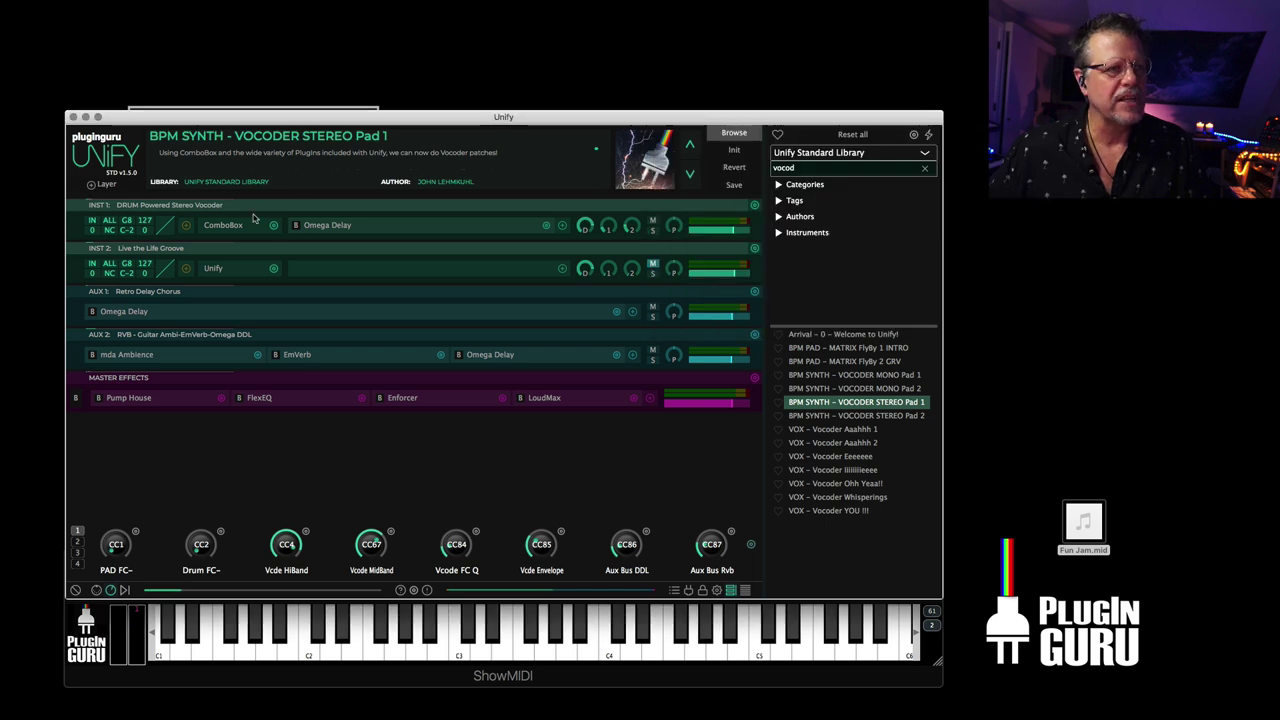
{"action": "left_click", "coordinate": [754, 205]}
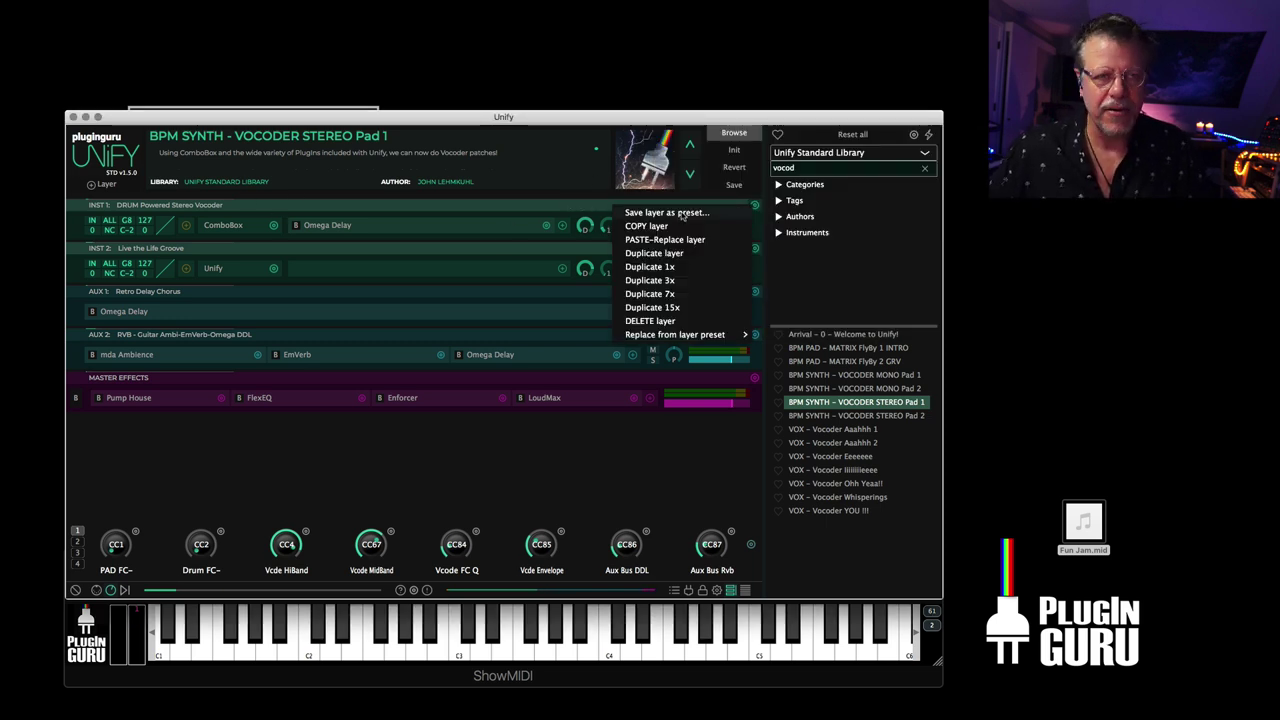
{"action": "mouse_move", "coordinate": [692, 337]}
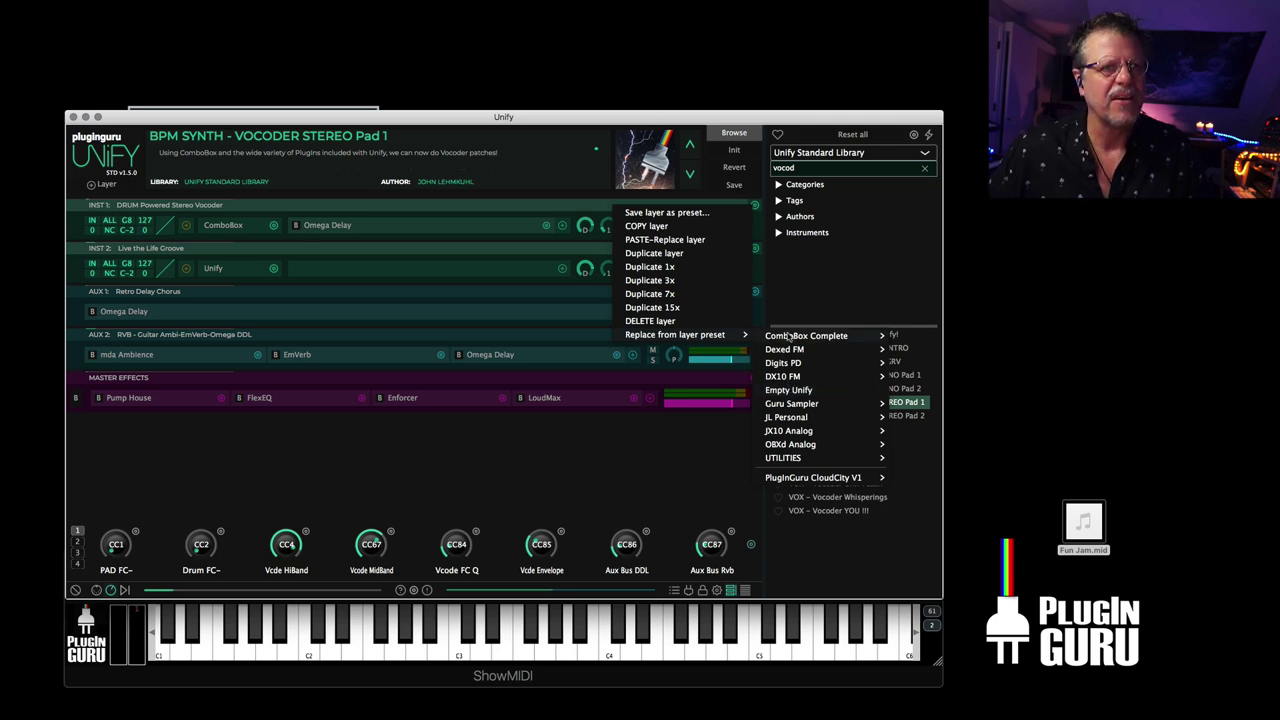
{"action": "mouse_move", "coordinate": [800, 336]}
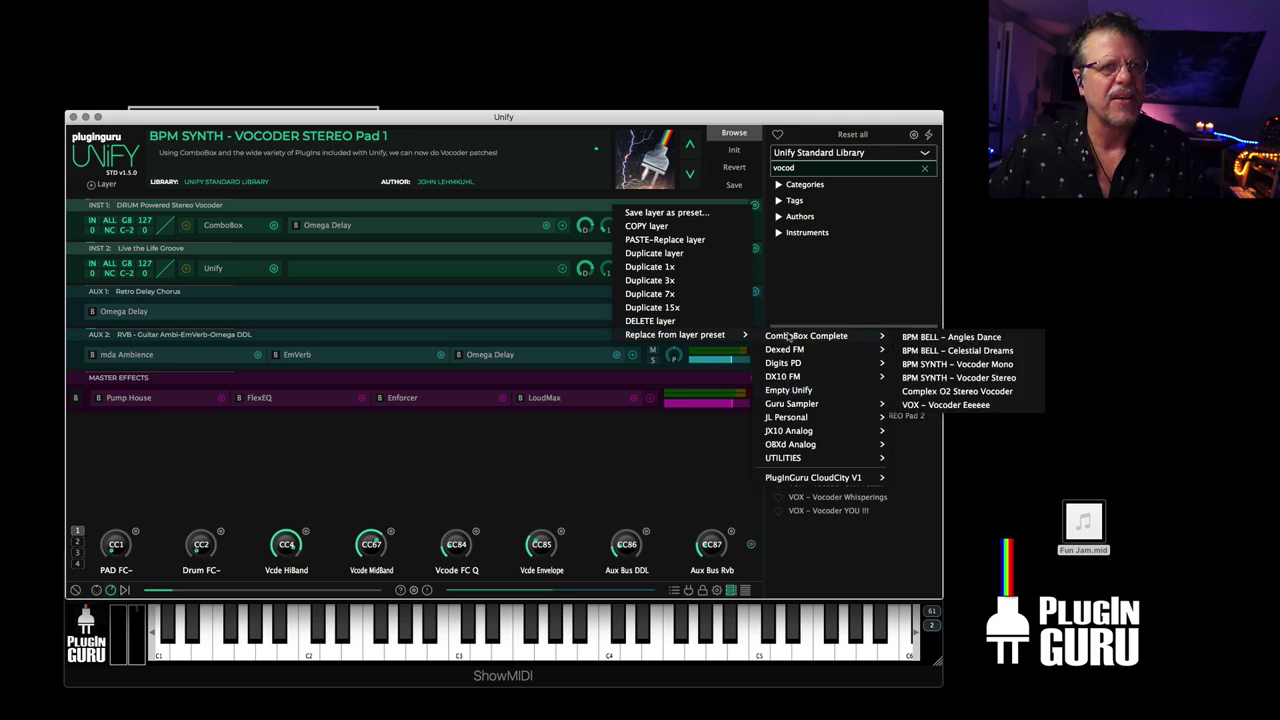
{"action": "left_click", "coordinate": [957, 350]}
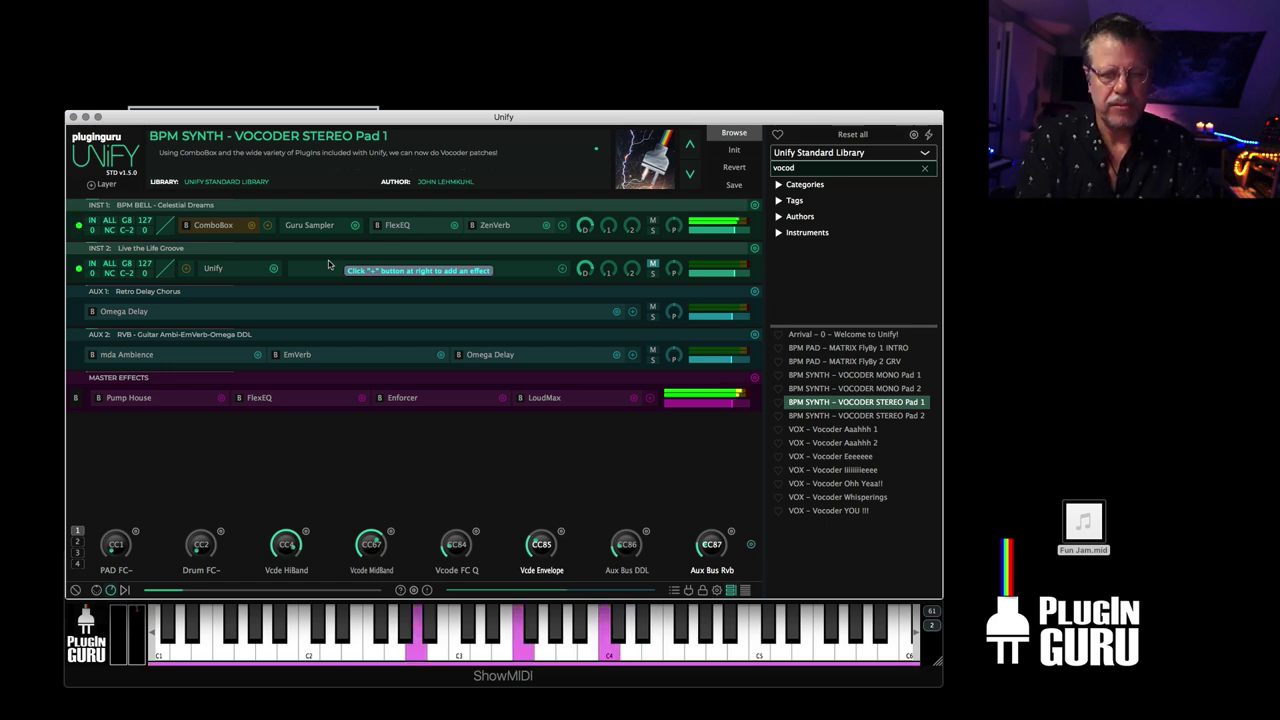
- Inspect the new layer's ComboBox graph and a MIDI Filter node, then close both with Escape
{"action": "double_click", "coordinate": [205, 226]}
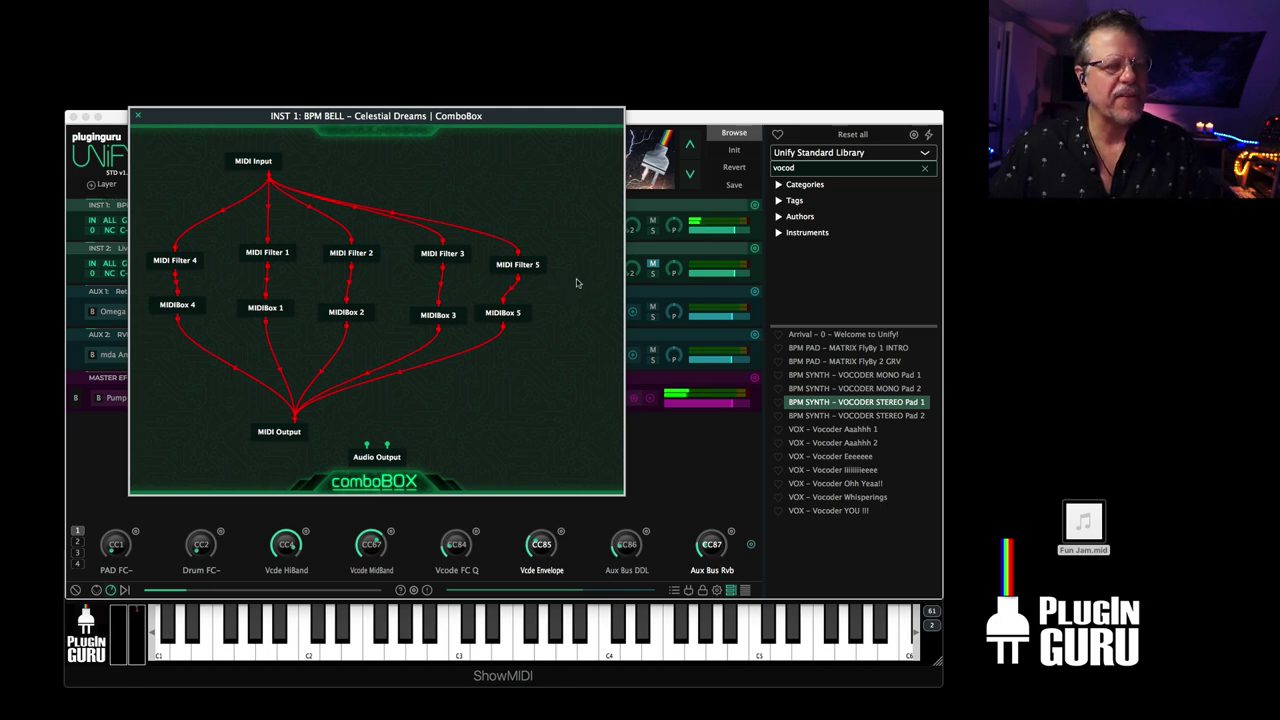
{"action": "double_click", "coordinate": [345, 256]}
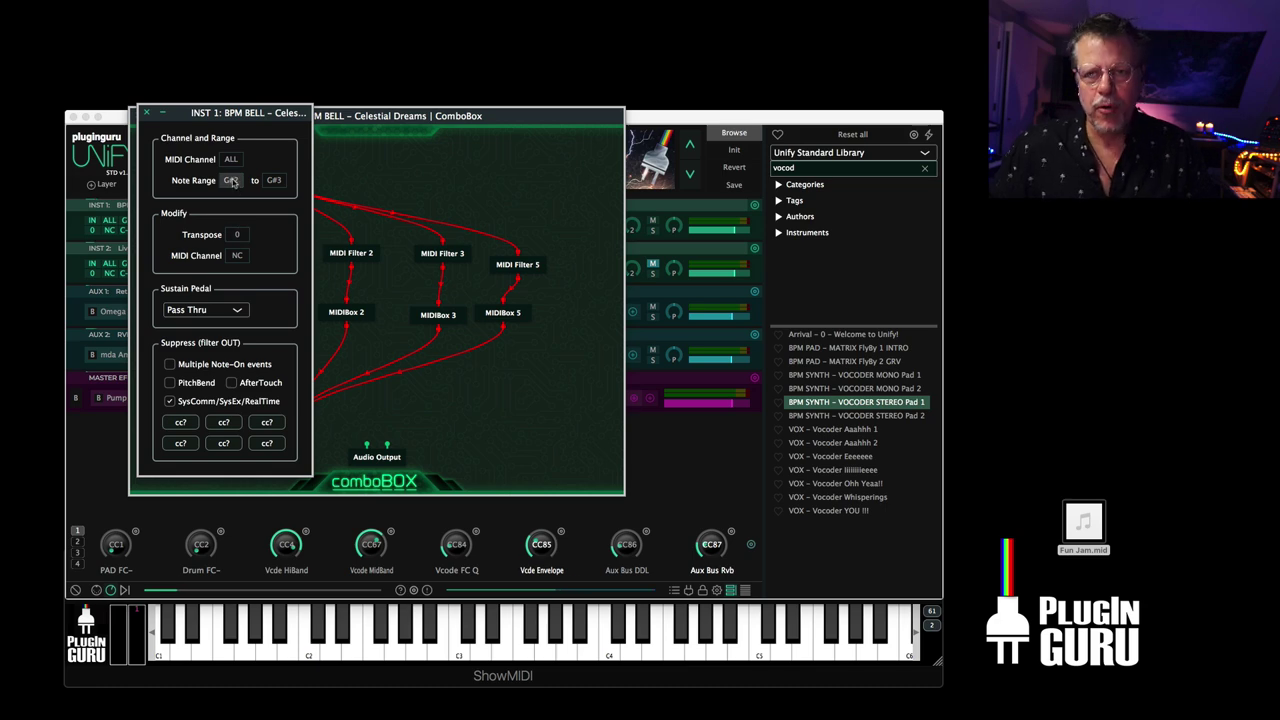
{"action": "key", "text": "Escape"}
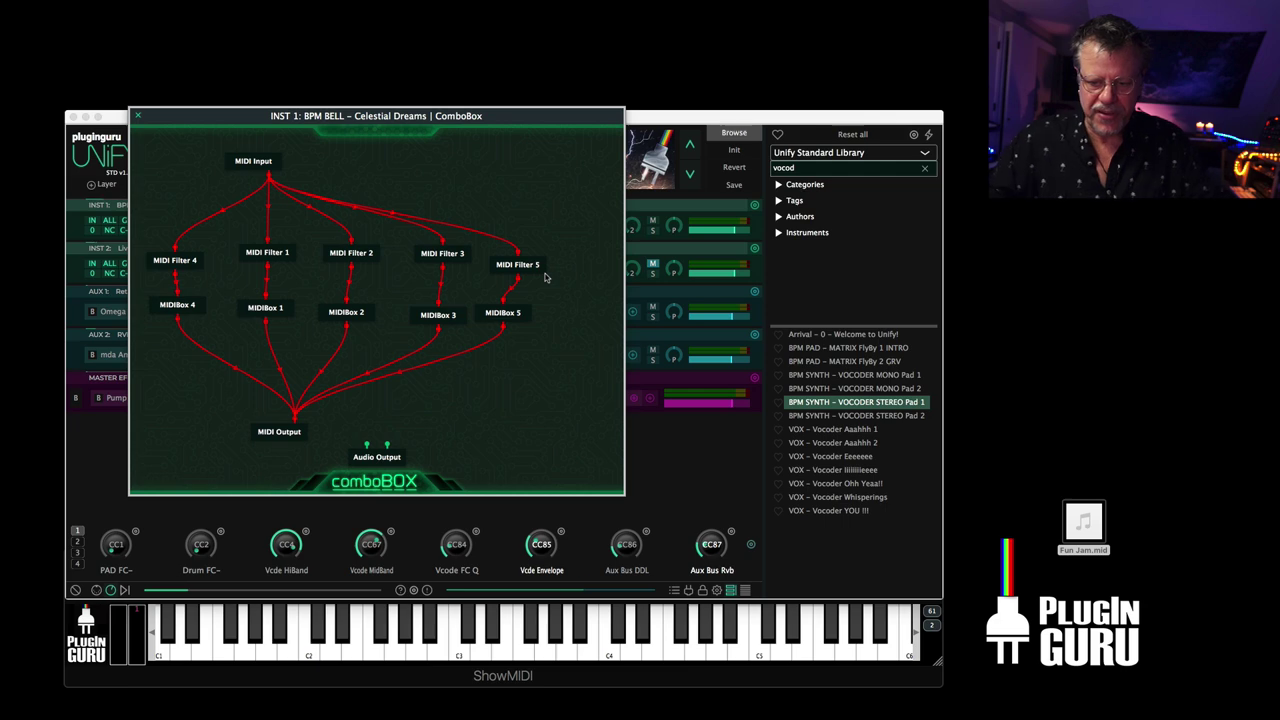
{"action": "key", "text": "Escape"}
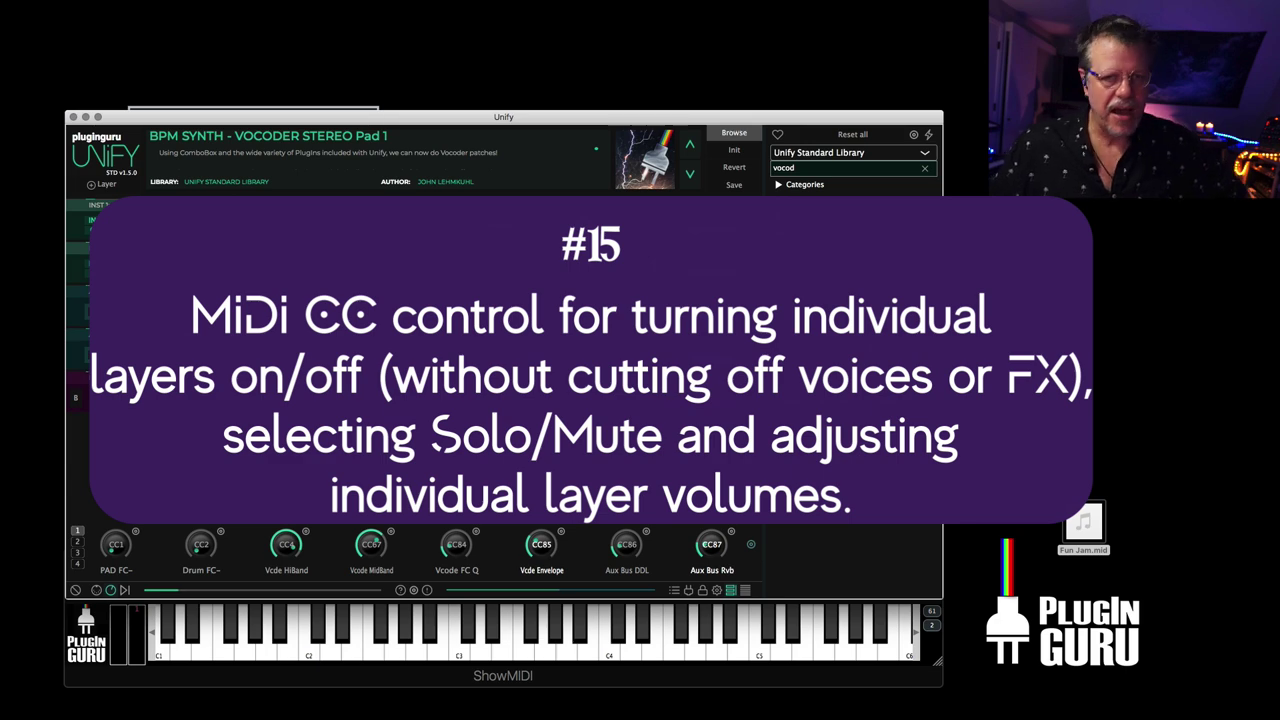
- Switch to the User Library, clear the 'vocod' search, and load BPM SPLIT - Cloud City LS Modified
{"action": "left_click", "coordinate": [850, 152]}
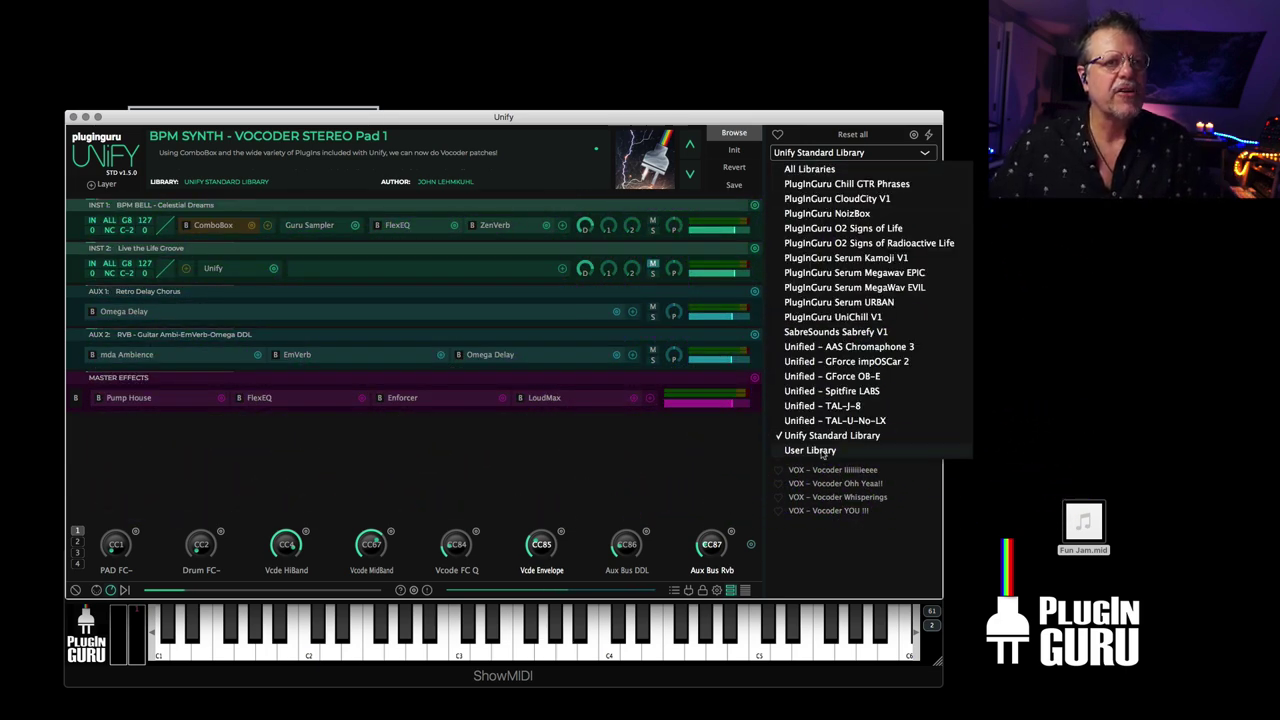
{"action": "left_click", "coordinate": [822, 451]}
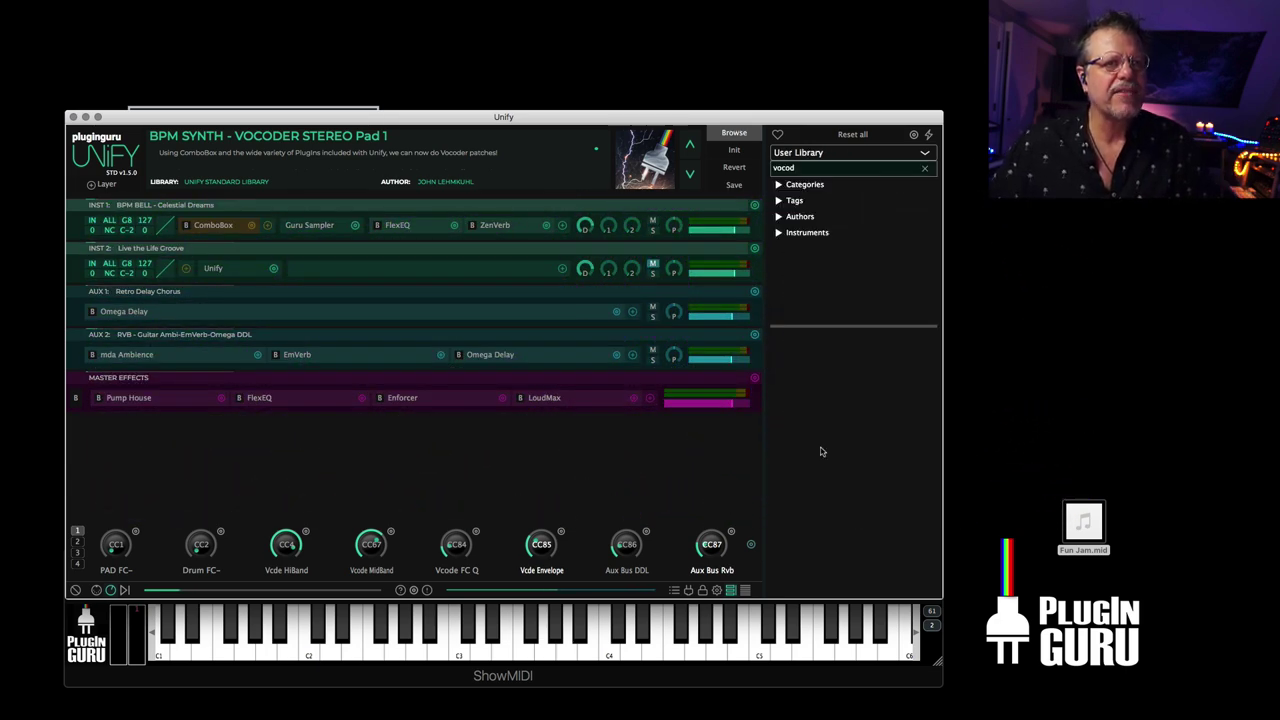
{"action": "left_click", "coordinate": [925, 168]}
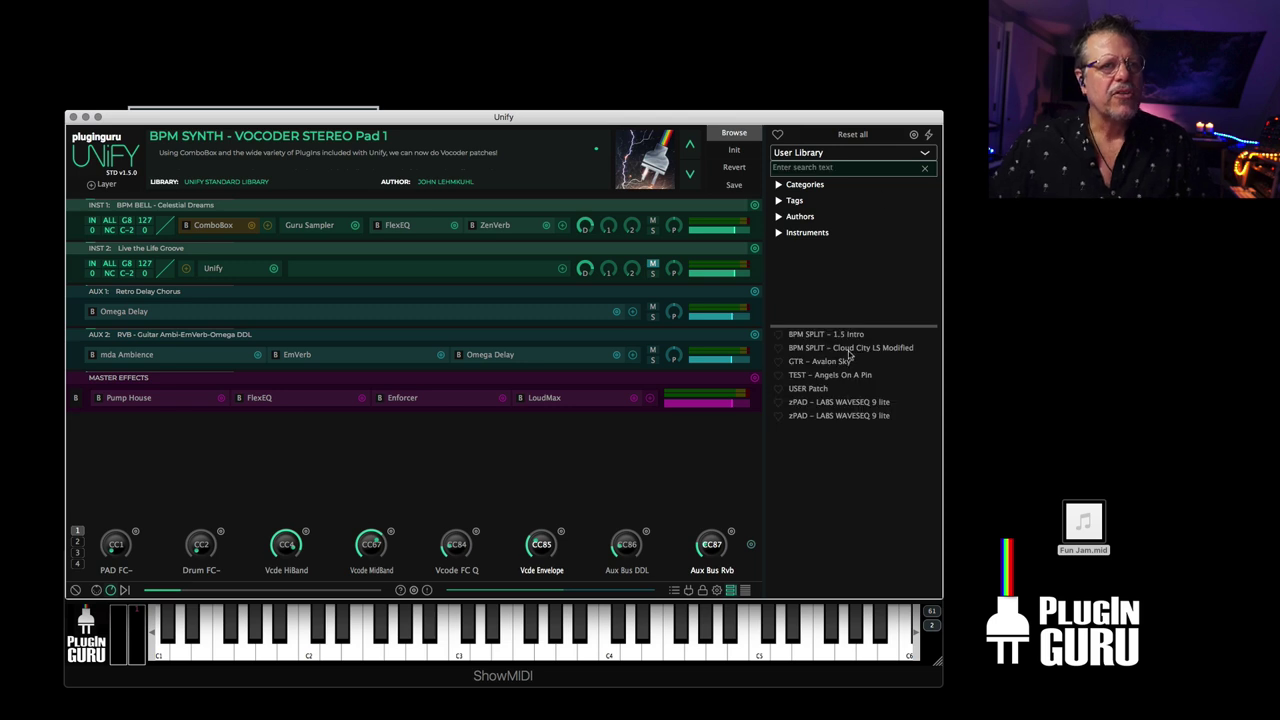
{"action": "left_click", "coordinate": [850, 347]}
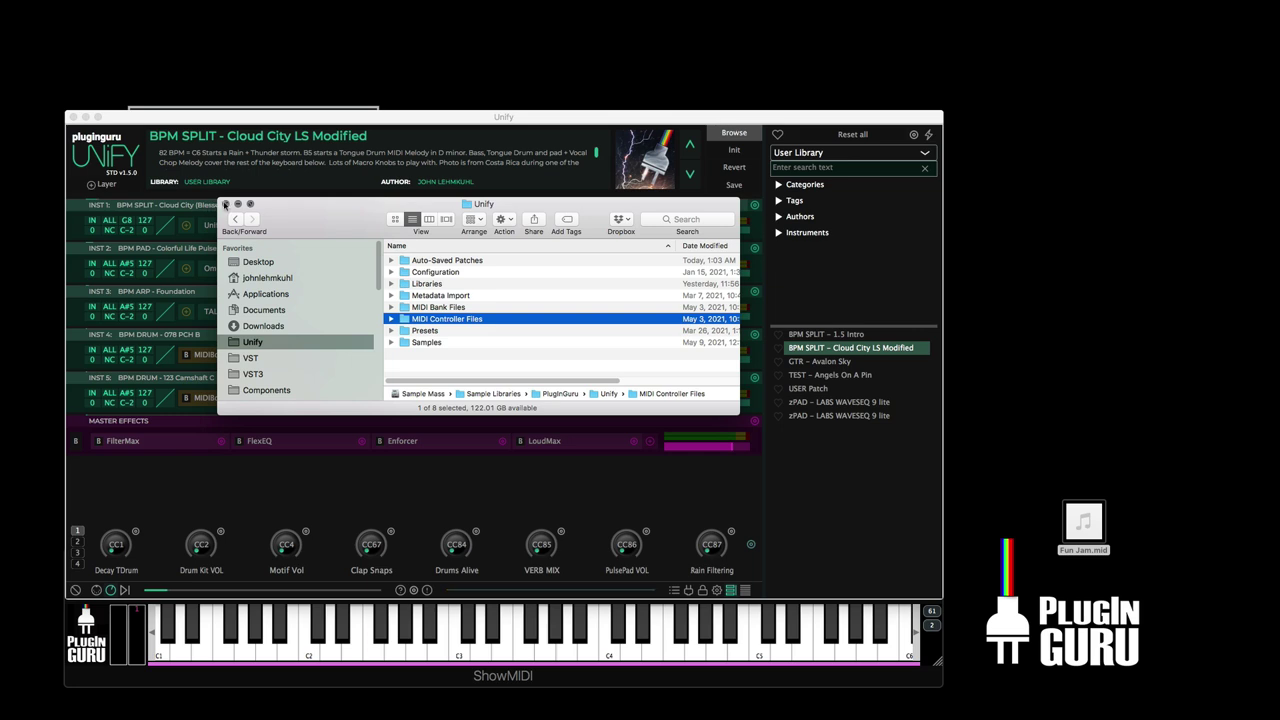
- Close the Unify folder window and open the online Unify Manual from Unify's help menu
{"action": "left_click", "coordinate": [225, 204]}
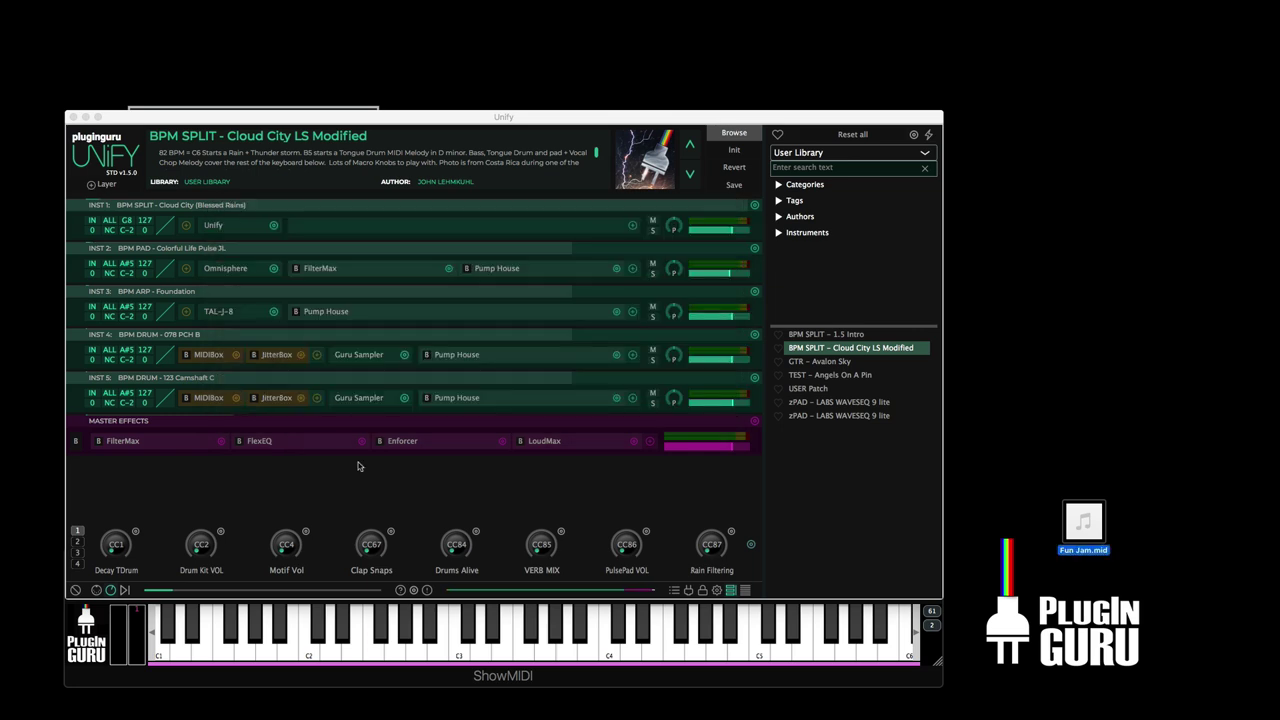
{"action": "left_click", "coordinate": [401, 590]}
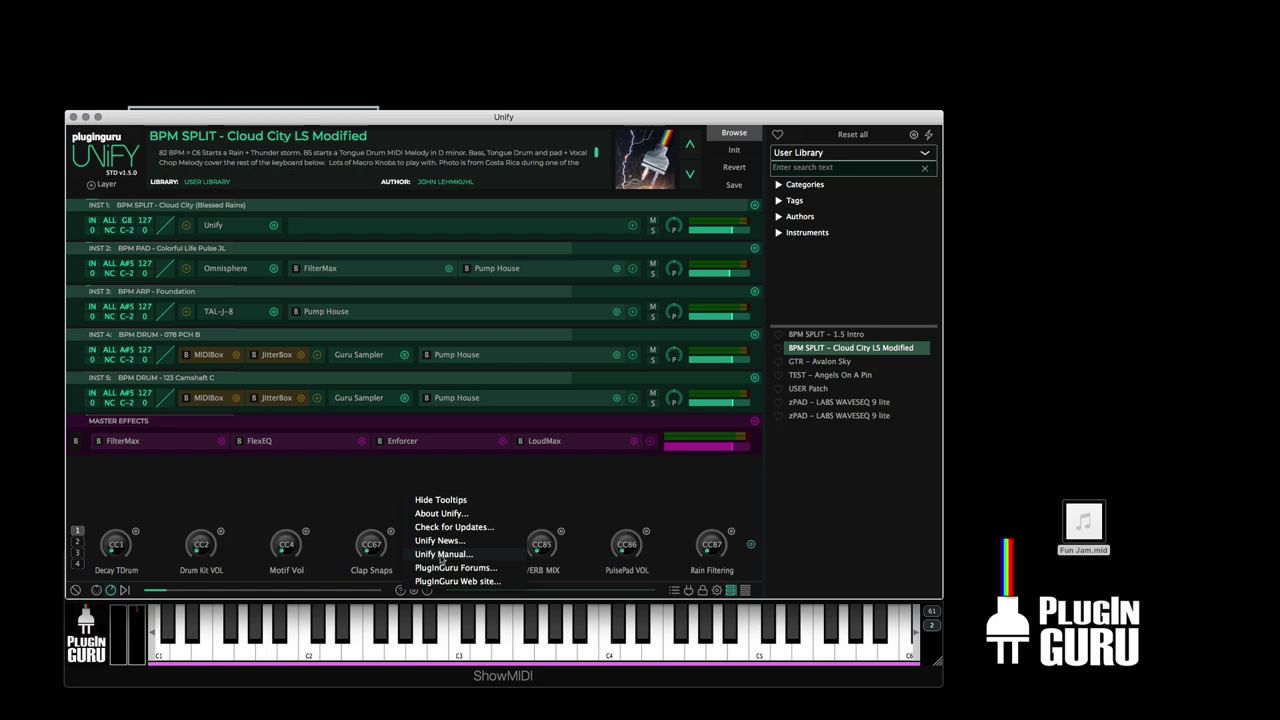
{"action": "left_click", "coordinate": [447, 555]}
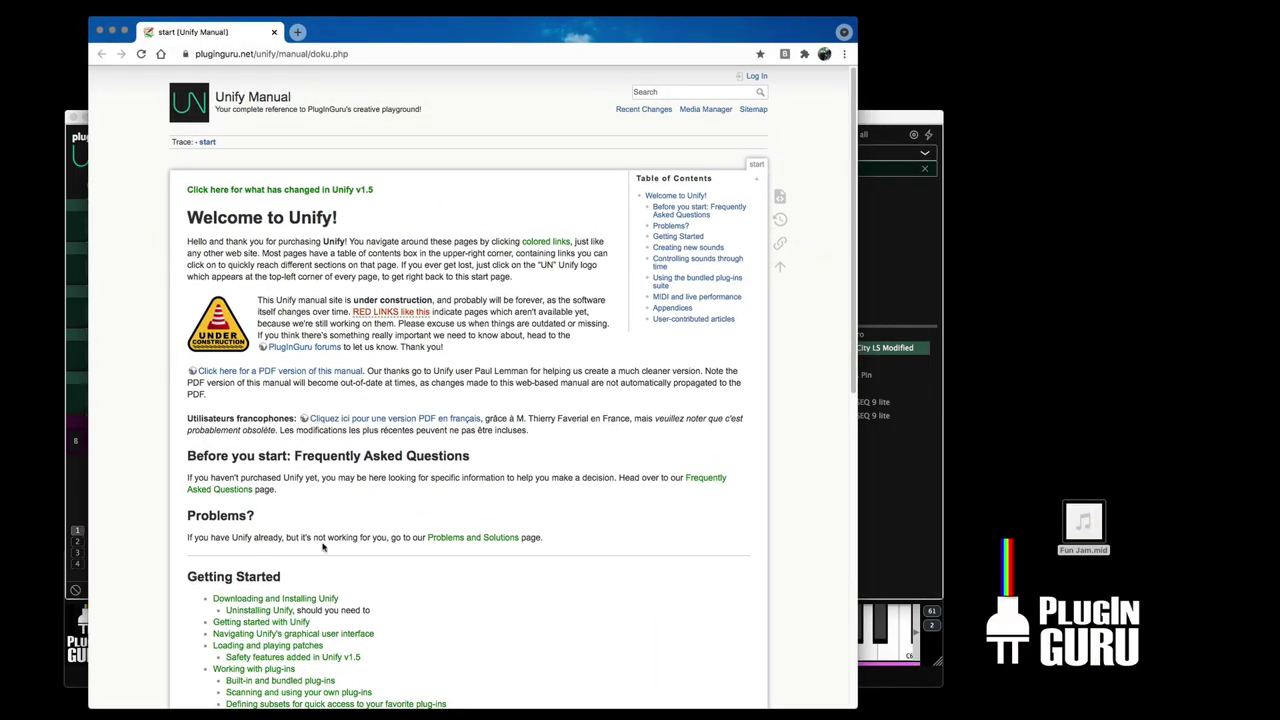
- Scroll through the Unify Manual start page's topics, from Getting Started to User-contributed articles
{"action": "scroll", "coordinate": [322, 548], "scroll_direction": "down", "scroll_amount": 10}
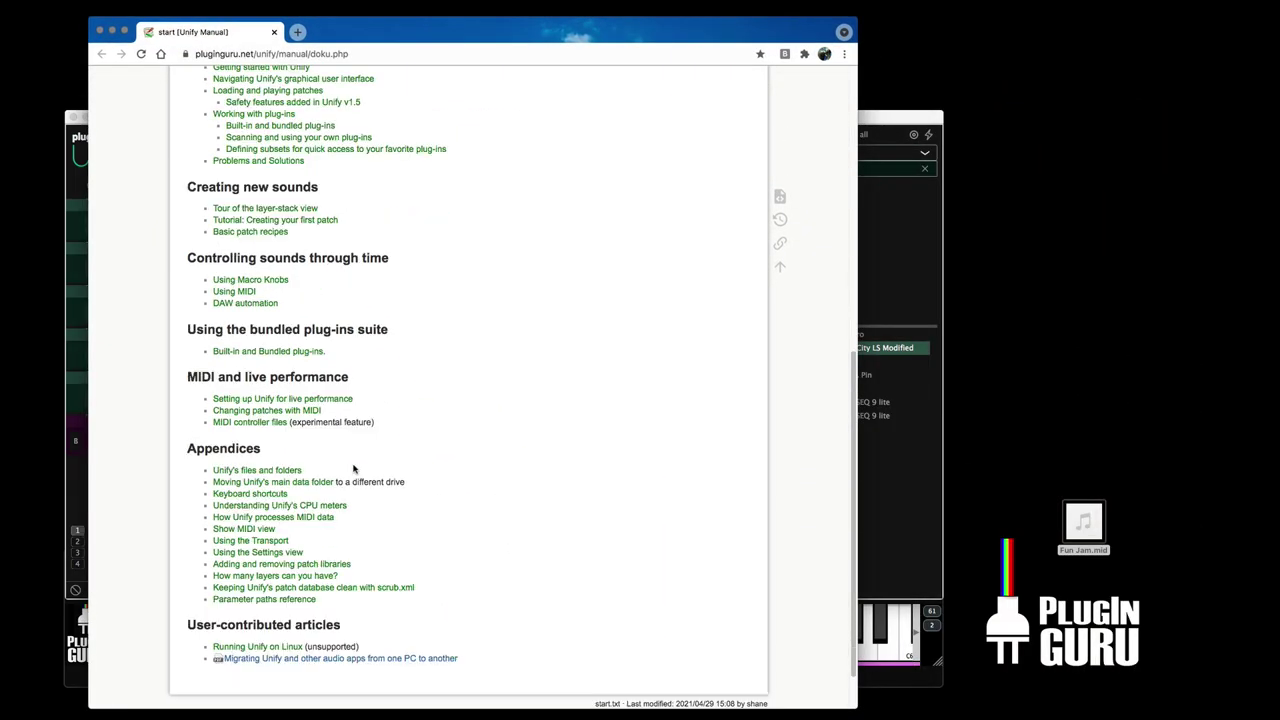
{"action": "scroll", "coordinate": [353, 470], "scroll_direction": "up", "scroll_amount": 1}
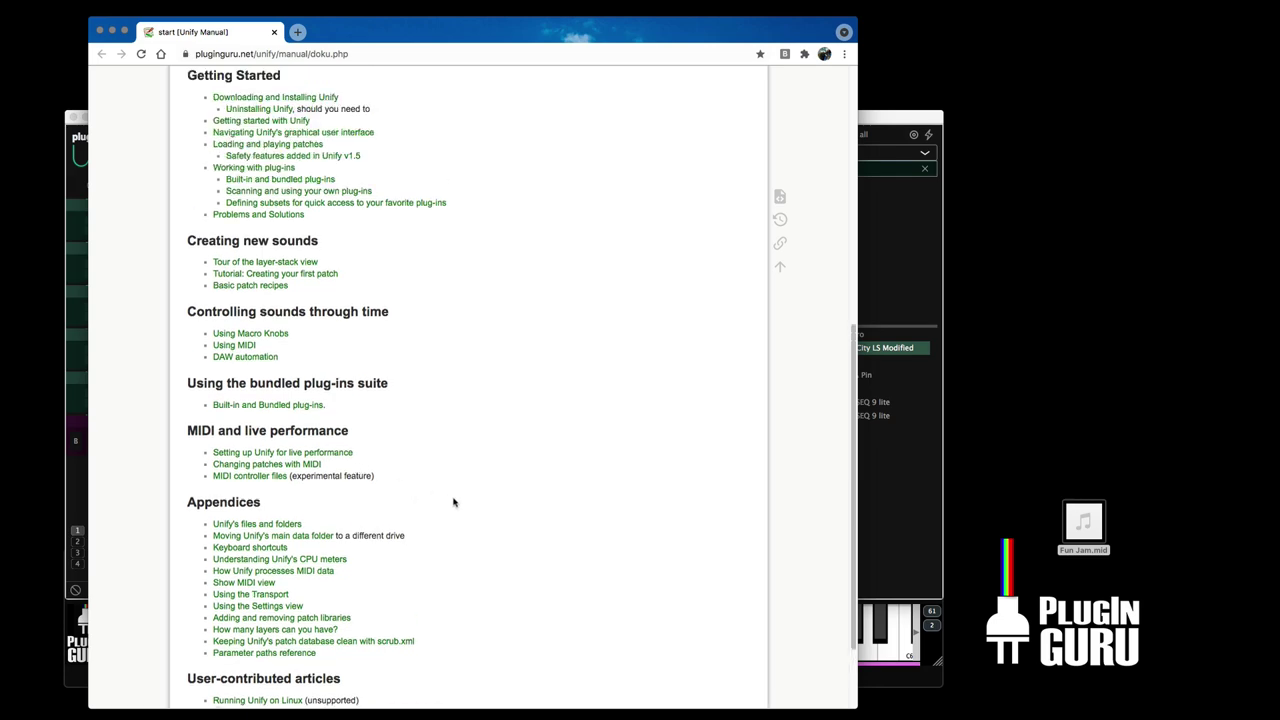
{"action": "scroll", "coordinate": [453, 502], "scroll_direction": "up", "scroll_amount": 6}
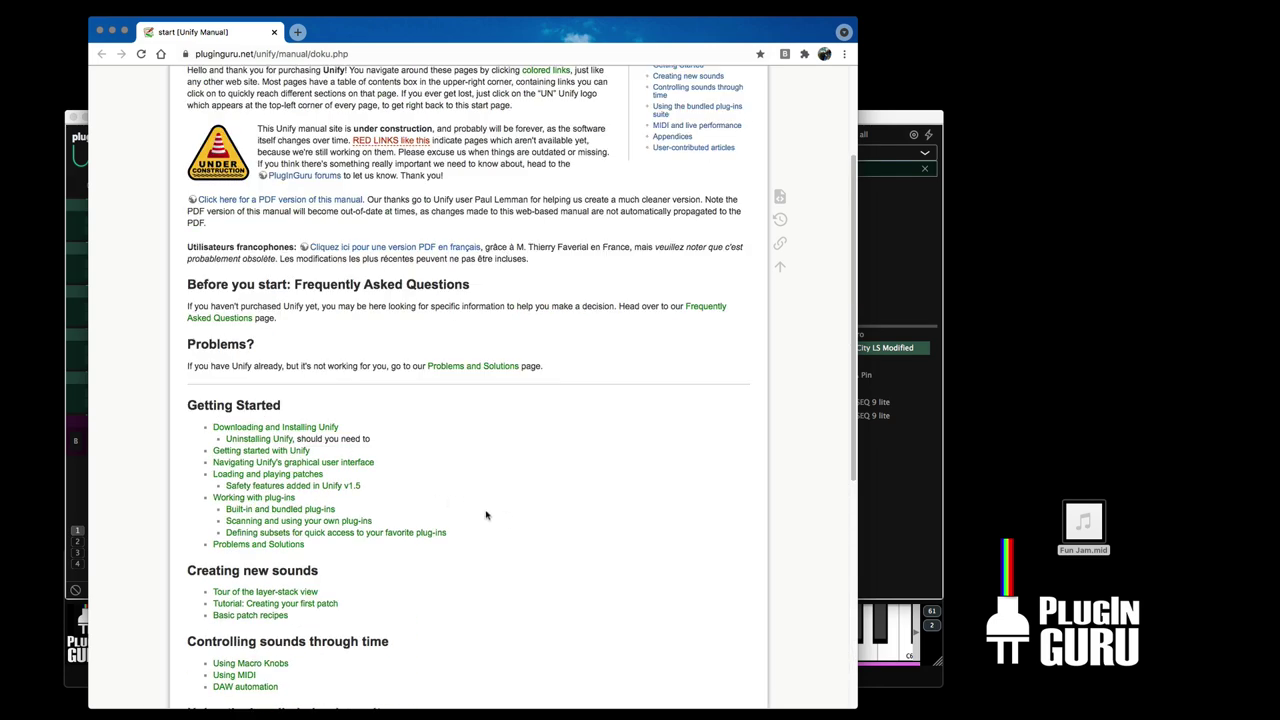
{"action": "key", "text": "super+w"}
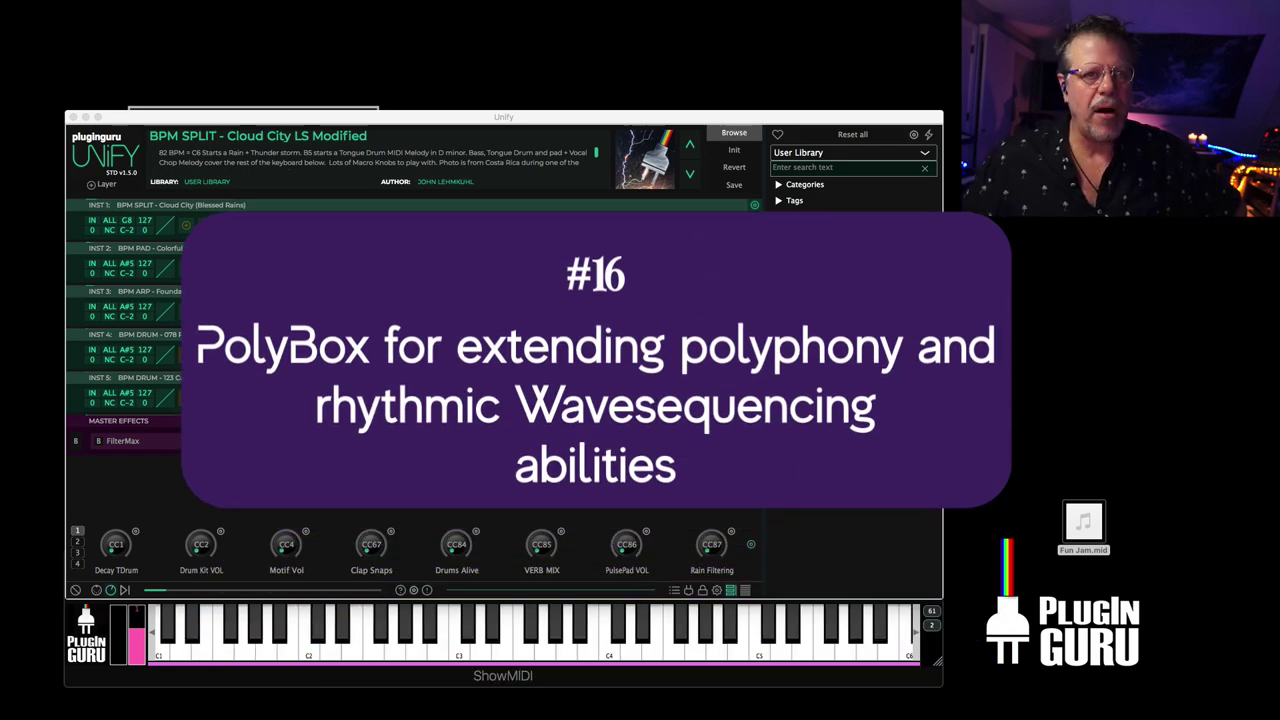
- Browse the Unify Standard Library and filter its presets by 'ws'
{"action": "left_click", "coordinate": [808, 152]}
{"action": "left_click", "coordinate": [805, 435]}
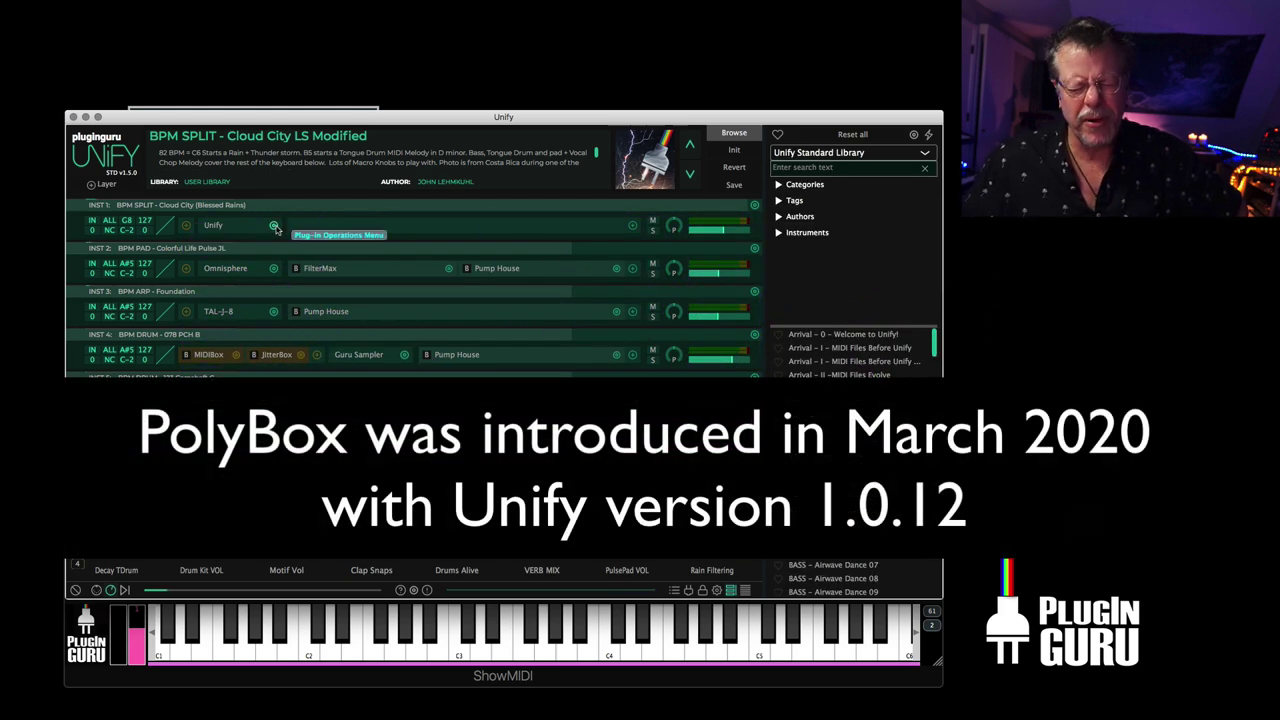
{"action": "left_click", "coordinate": [805, 168]}
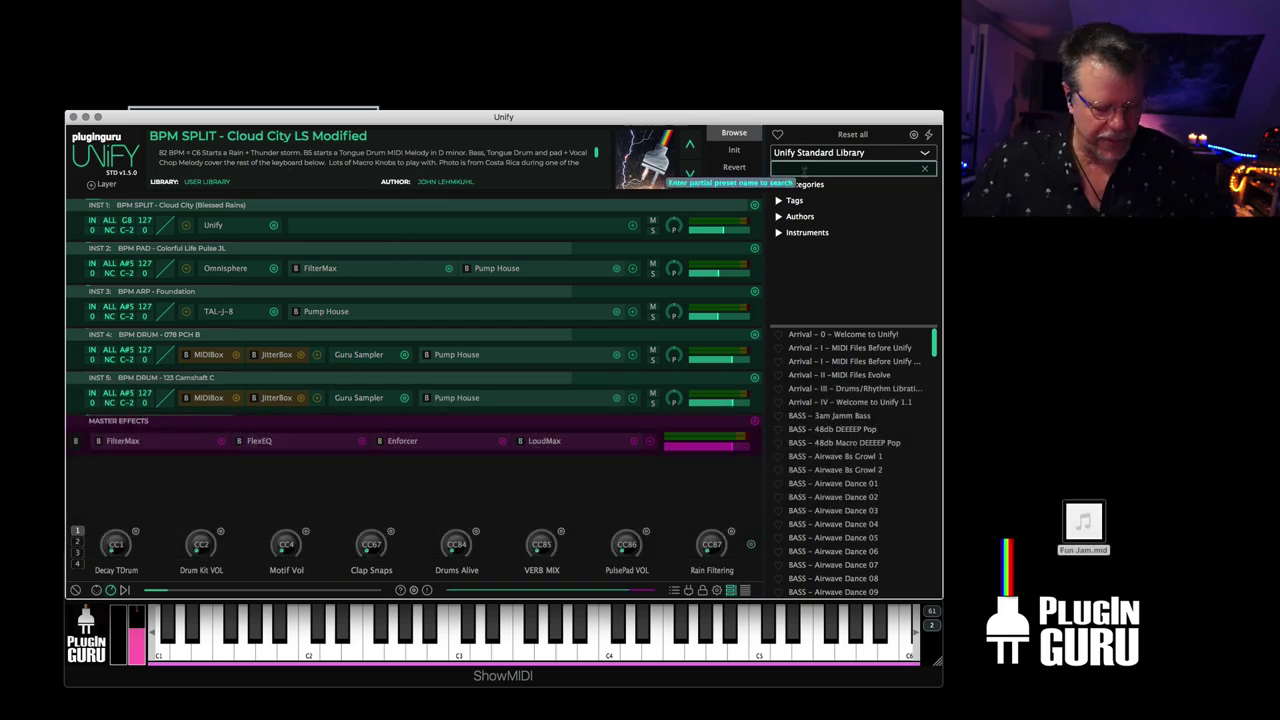
{"action": "type", "text": "ws"}
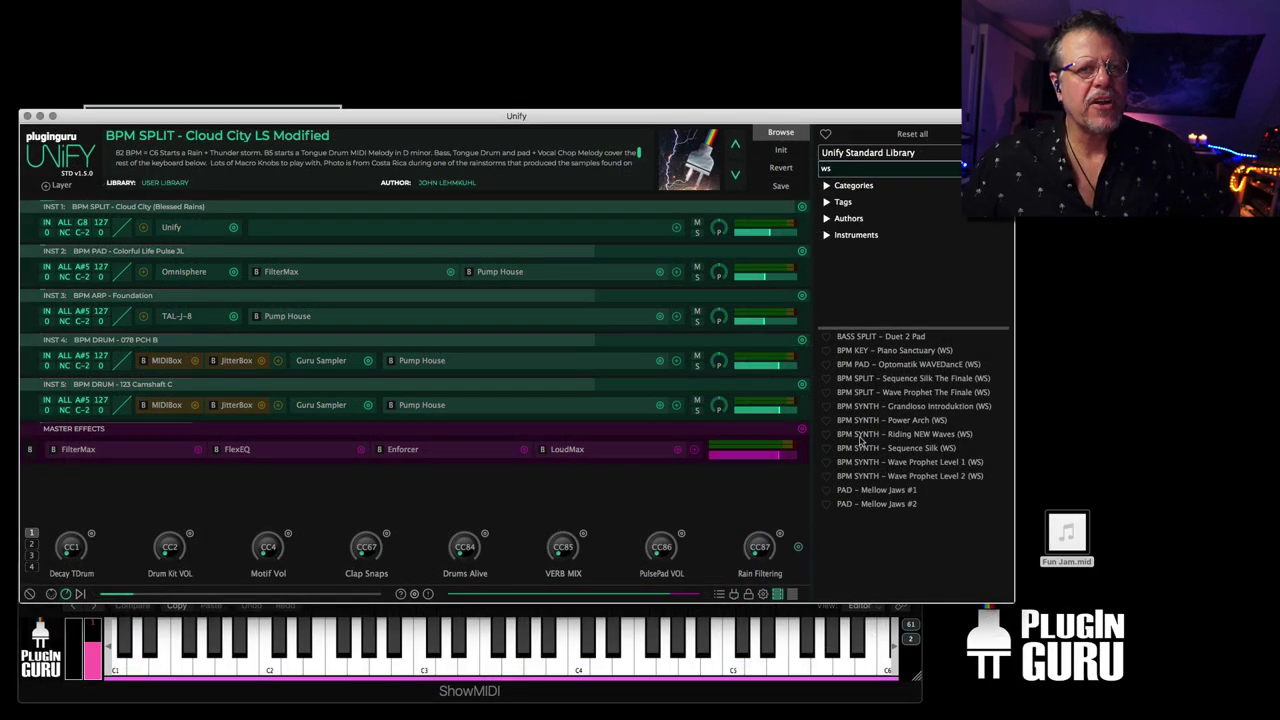
- Load BPM SYNTH - Riding NEW Waves (WS) and open its MIDI layer PolyBox, set to Pool Size 8
{"action": "left_click", "coordinate": [862, 434]}
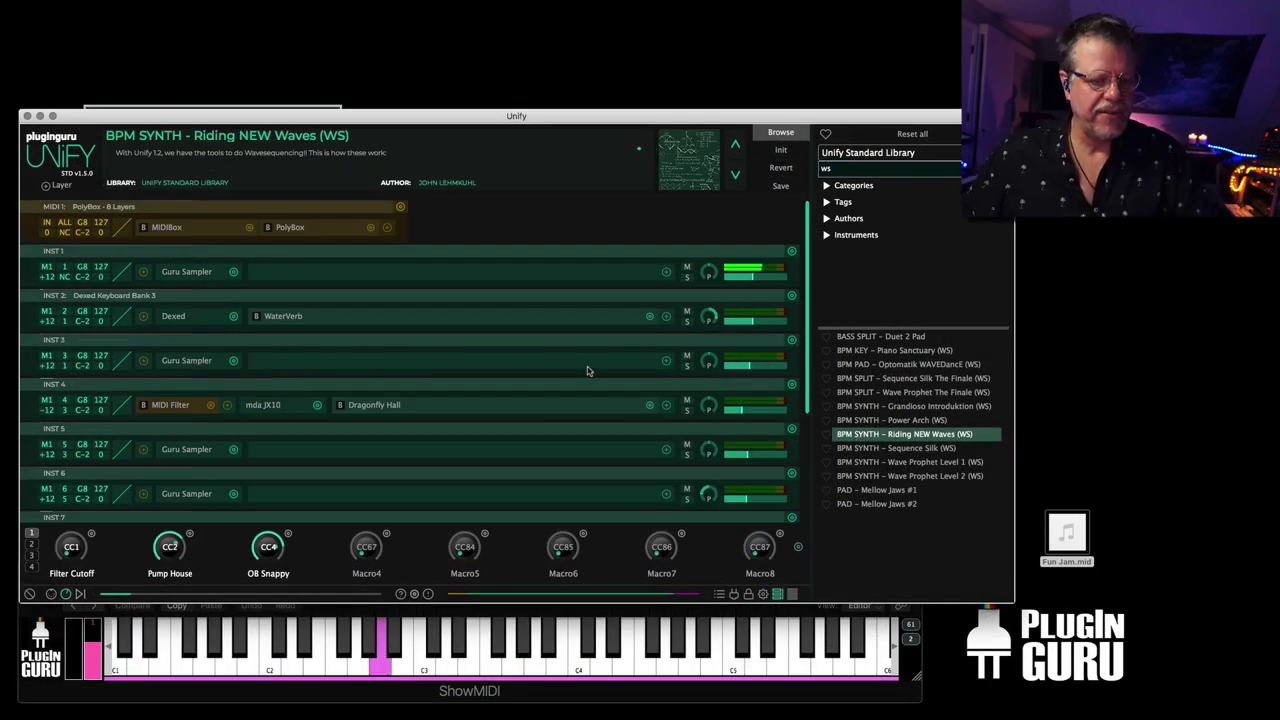
{"action": "scroll", "coordinate": [545, 362], "scroll_direction": "down", "scroll_amount": 4}
{"action": "scroll", "coordinate": [537, 360], "scroll_direction": "down", "scroll_amount": 2}
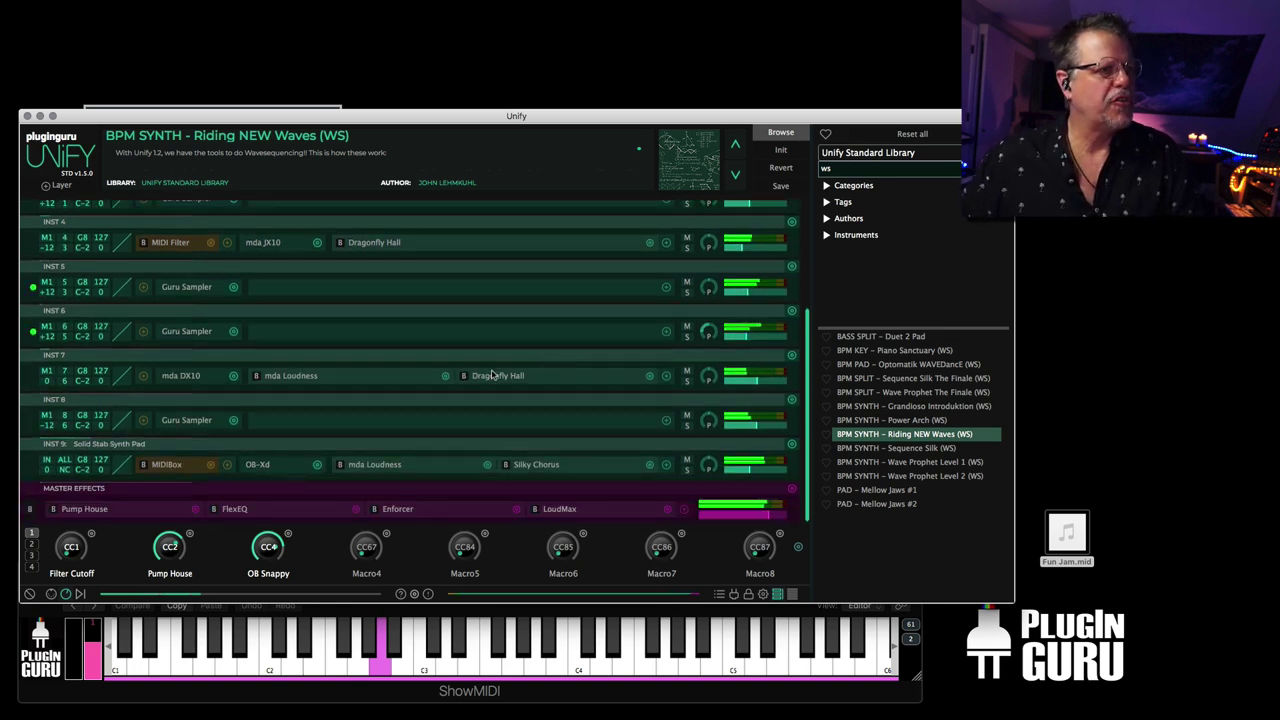
{"action": "scroll", "coordinate": [489, 373], "scroll_direction": "up", "scroll_amount": 1}
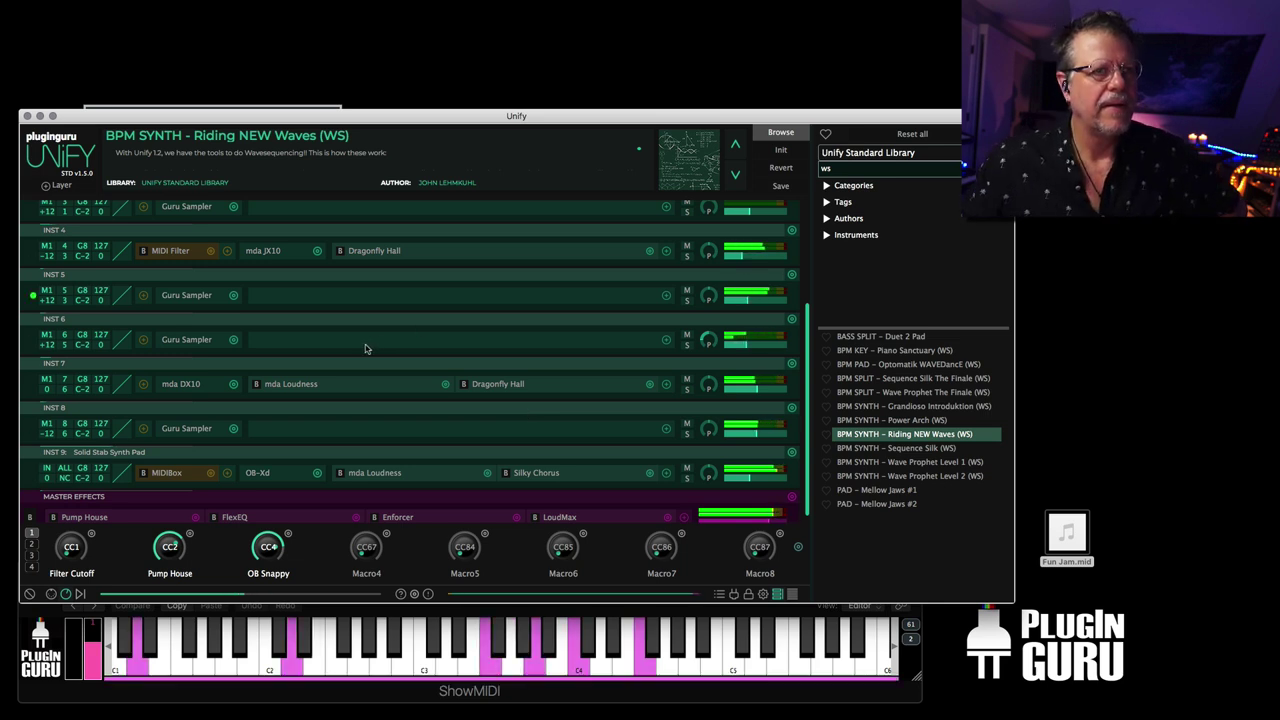
{"action": "scroll", "coordinate": [363, 349], "scroll_direction": "up", "scroll_amount": 5}
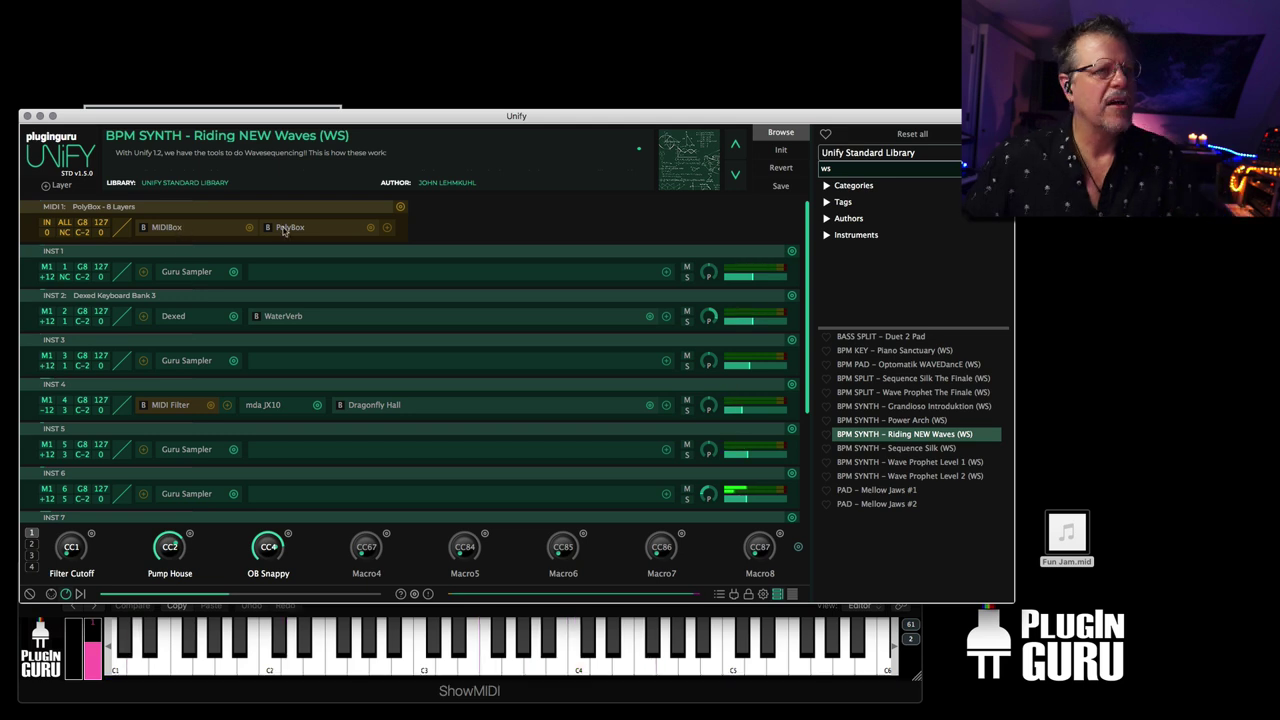
{"action": "left_click", "coordinate": [289, 227]}
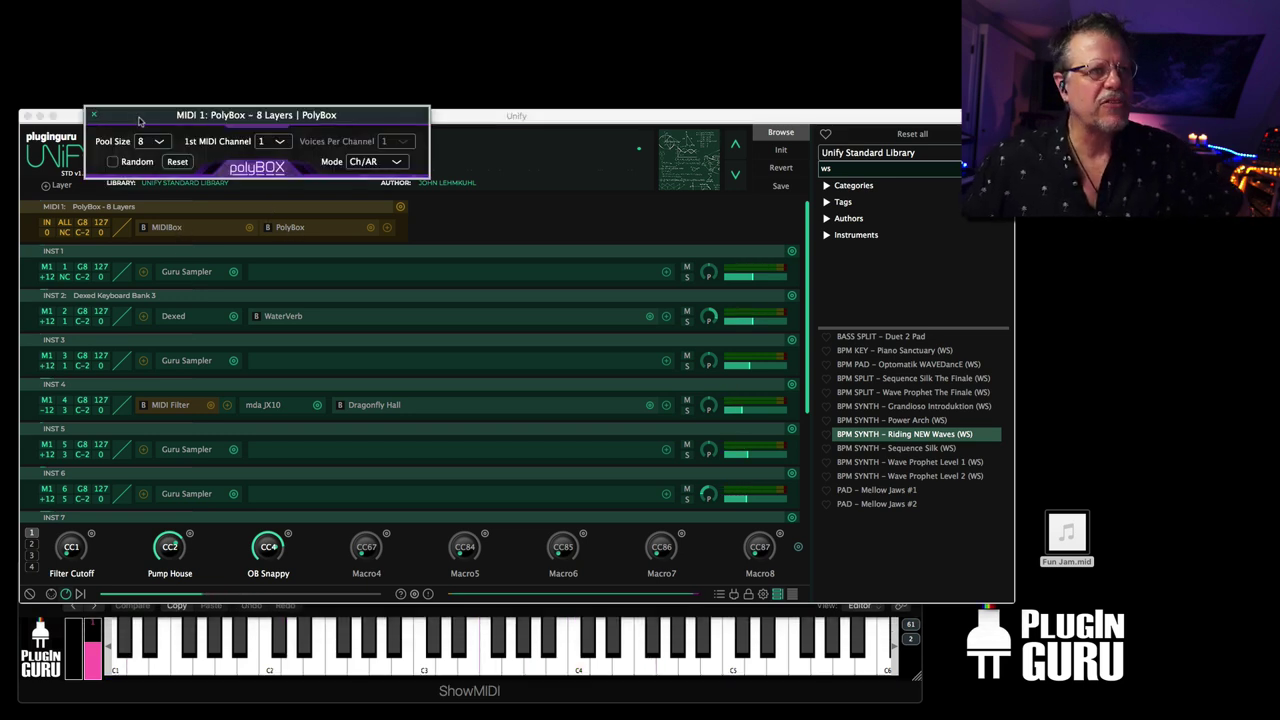
- Move and close the PolyBox settings, then load BPM PAD - Optomatik WAVEDancE (WS)
{"action": "left_click_drag", "start_coordinate": [147, 120], "coordinate": [289, 266]}
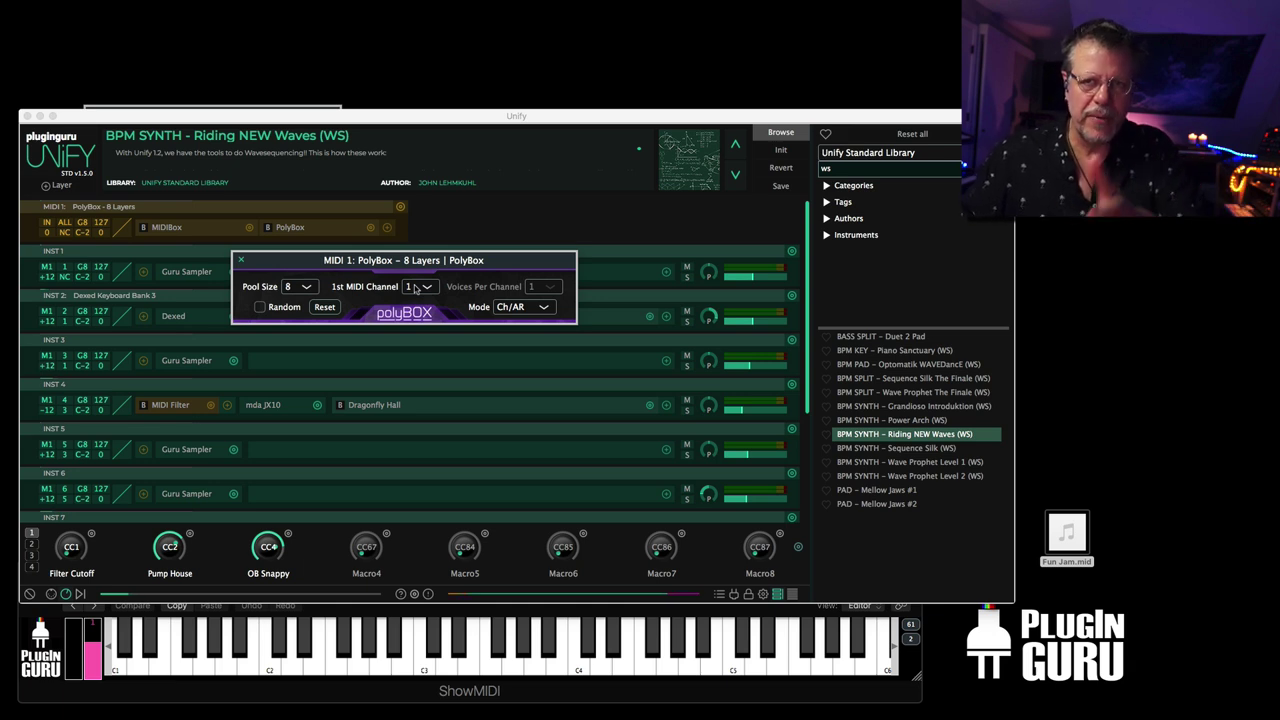
{"action": "left_click", "coordinate": [240, 259]}
{"action": "scroll", "coordinate": [232, 285], "scroll_direction": "down", "scroll_amount": 3}
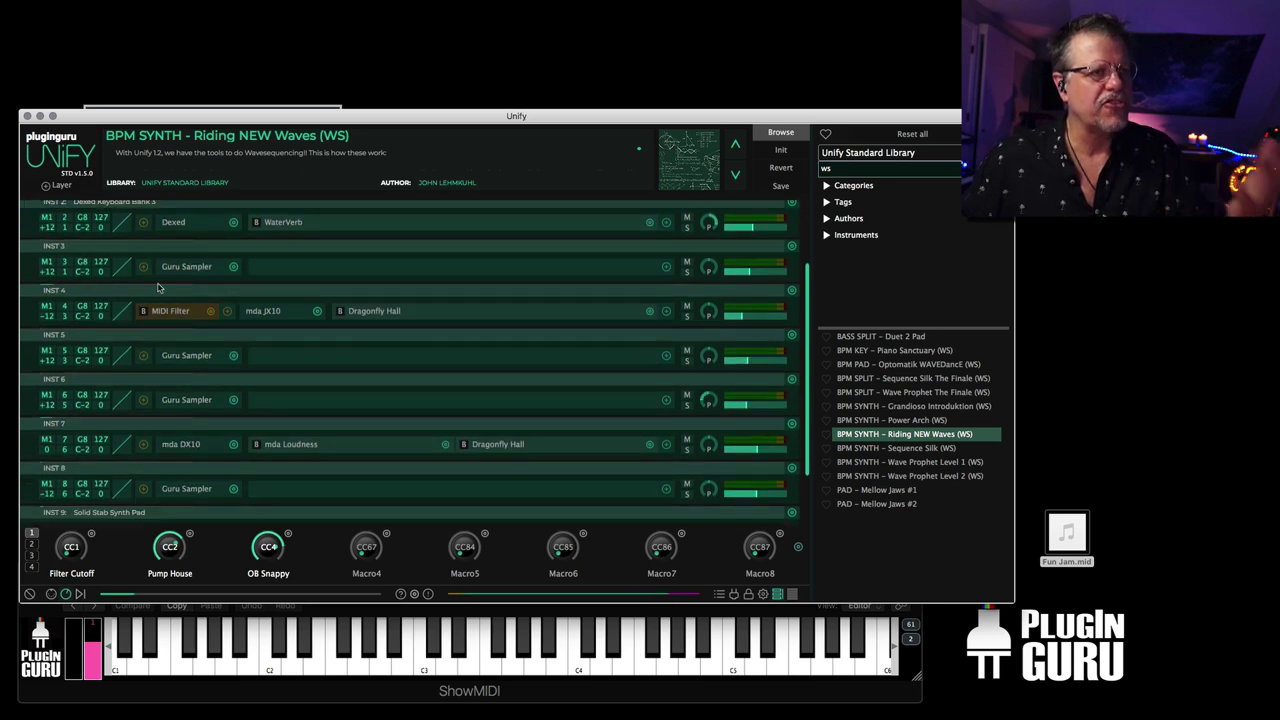
{"action": "scroll", "coordinate": [101, 312], "scroll_direction": "down", "scroll_amount": 2}
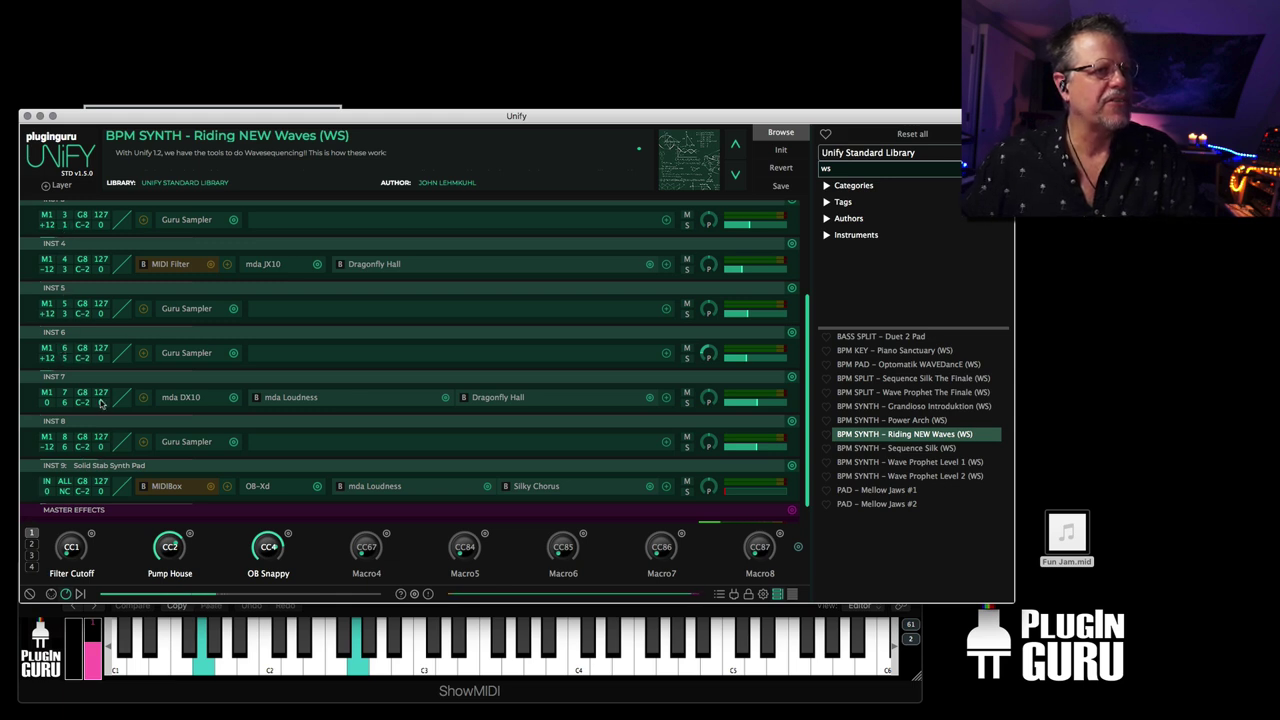
{"action": "left_click", "coordinate": [916, 365]}
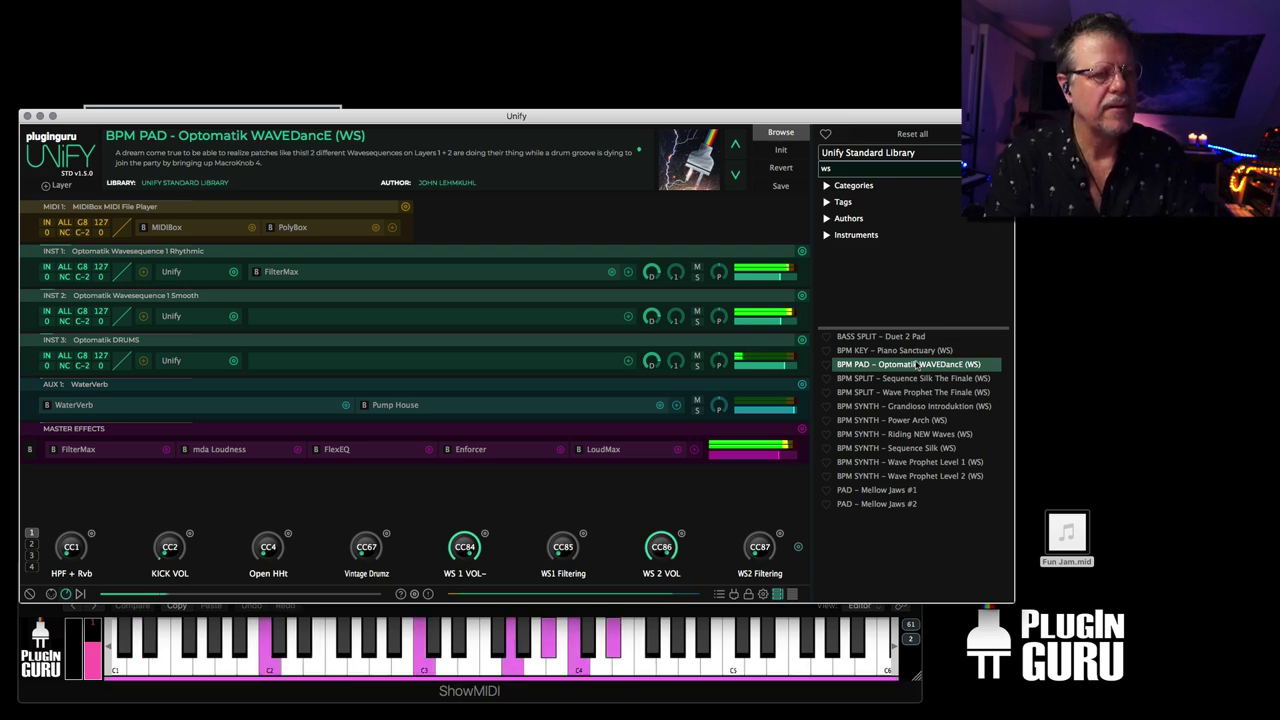
- Load the next preset, BPM SPLIT - Sequence Silk The Finale (WS)
{"action": "key", "text": "Down"}
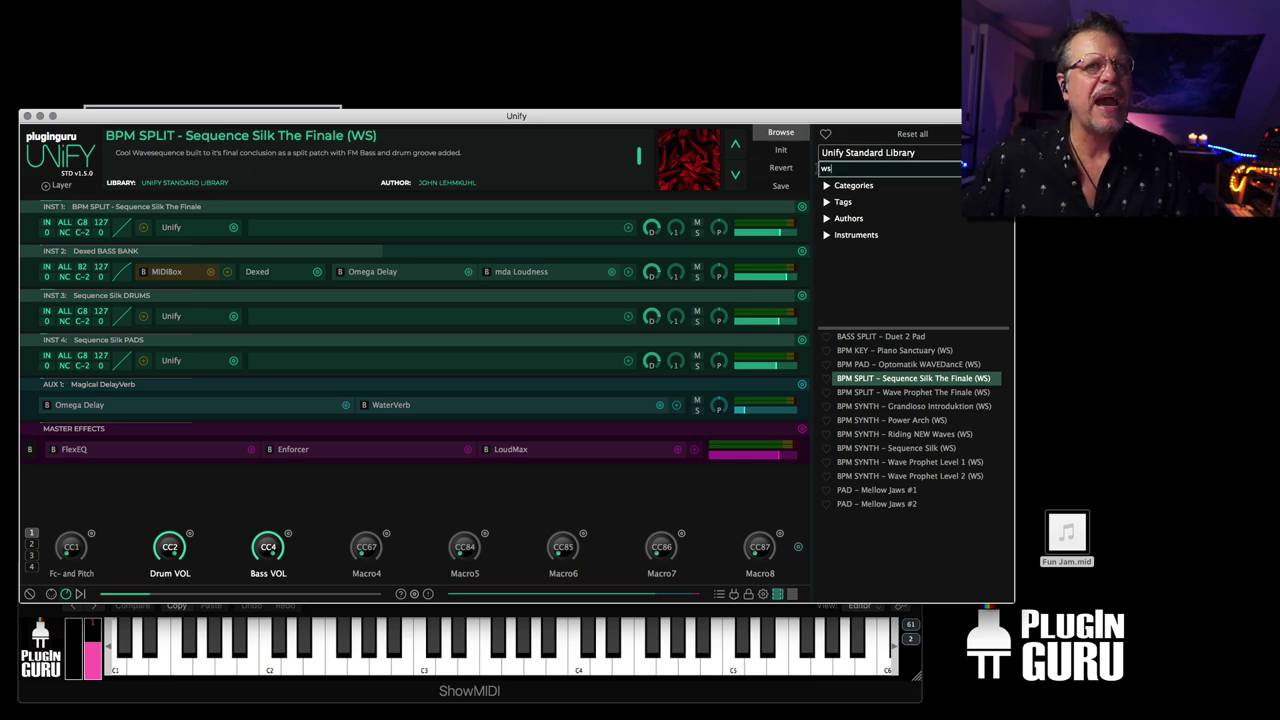
- Search presets for 'mono' and load TEMPLATE - Polyphonic from Mono (PolyBox)
{"action": "key", "text": "BackSpace"}
{"action": "key", "text": "BackSpace"}
{"action": "type", "text": "mono"}
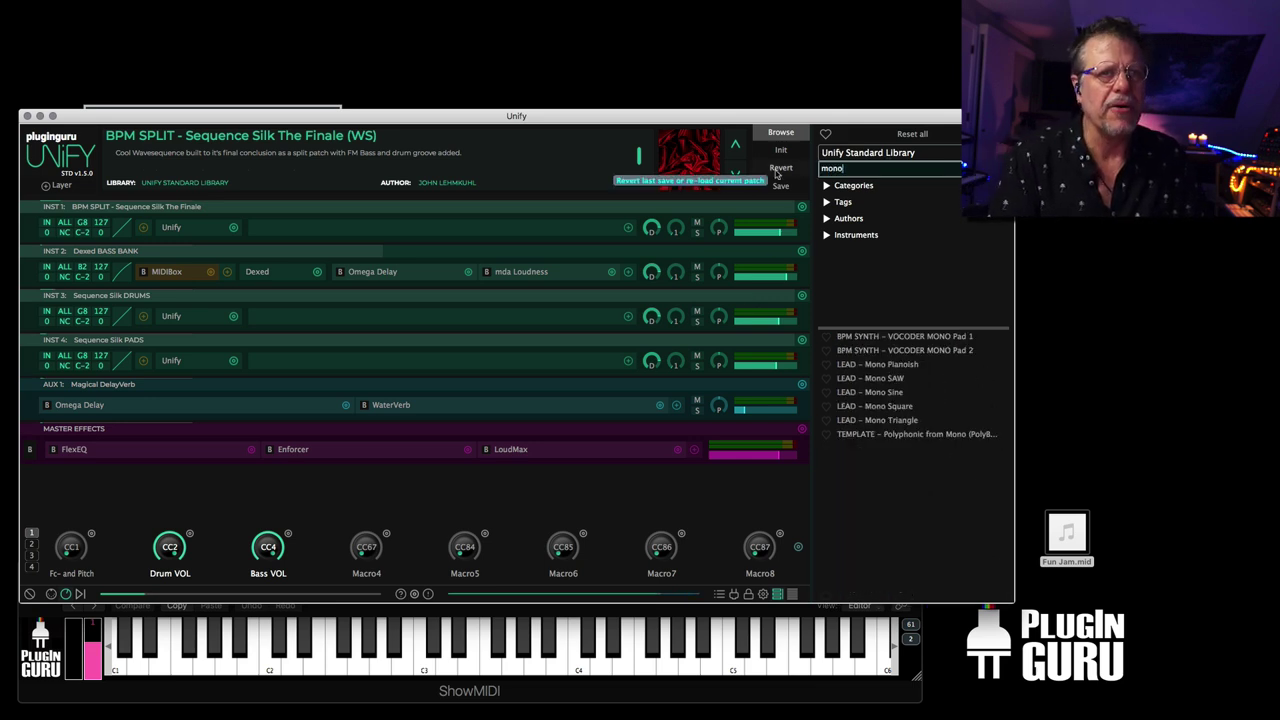
{"action": "left_click", "coordinate": [915, 437]}
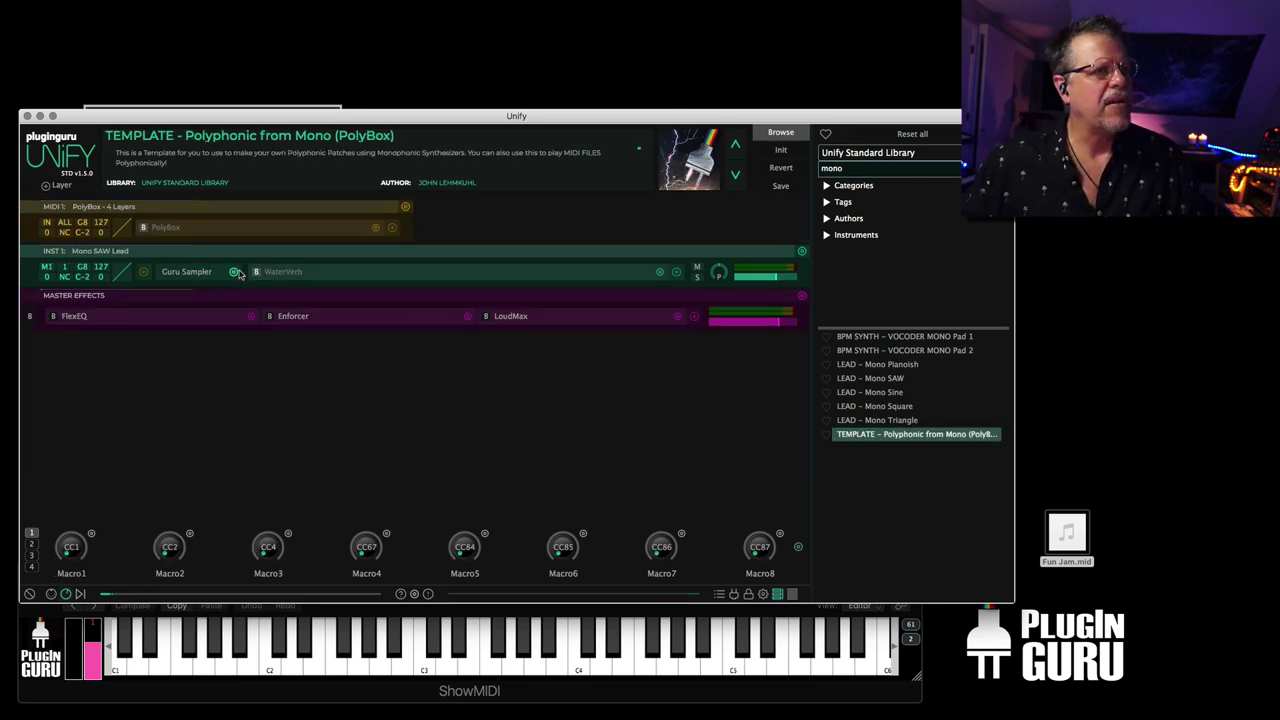
- Swap the Mono SAW Lead layer's Guru Sampler for u-he Repro-1 and close its editor
{"action": "left_click", "coordinate": [236, 273]}
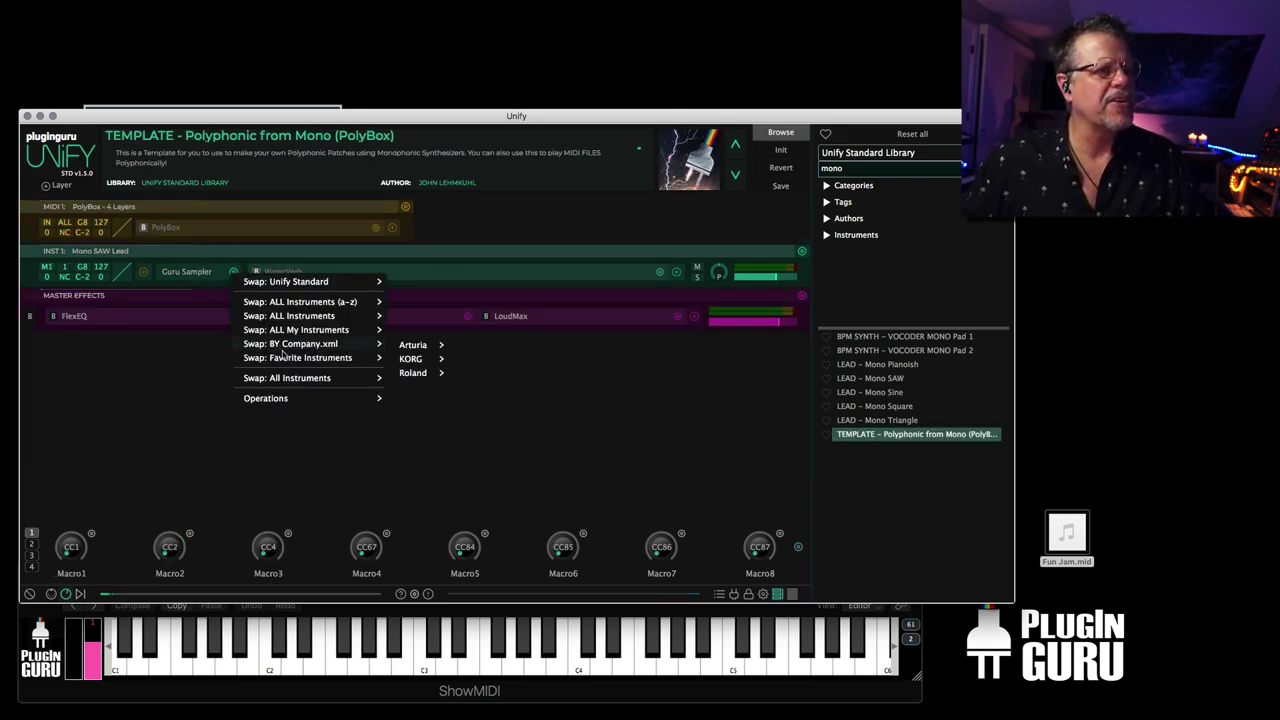
{"action": "mouse_move", "coordinate": [293, 360]}
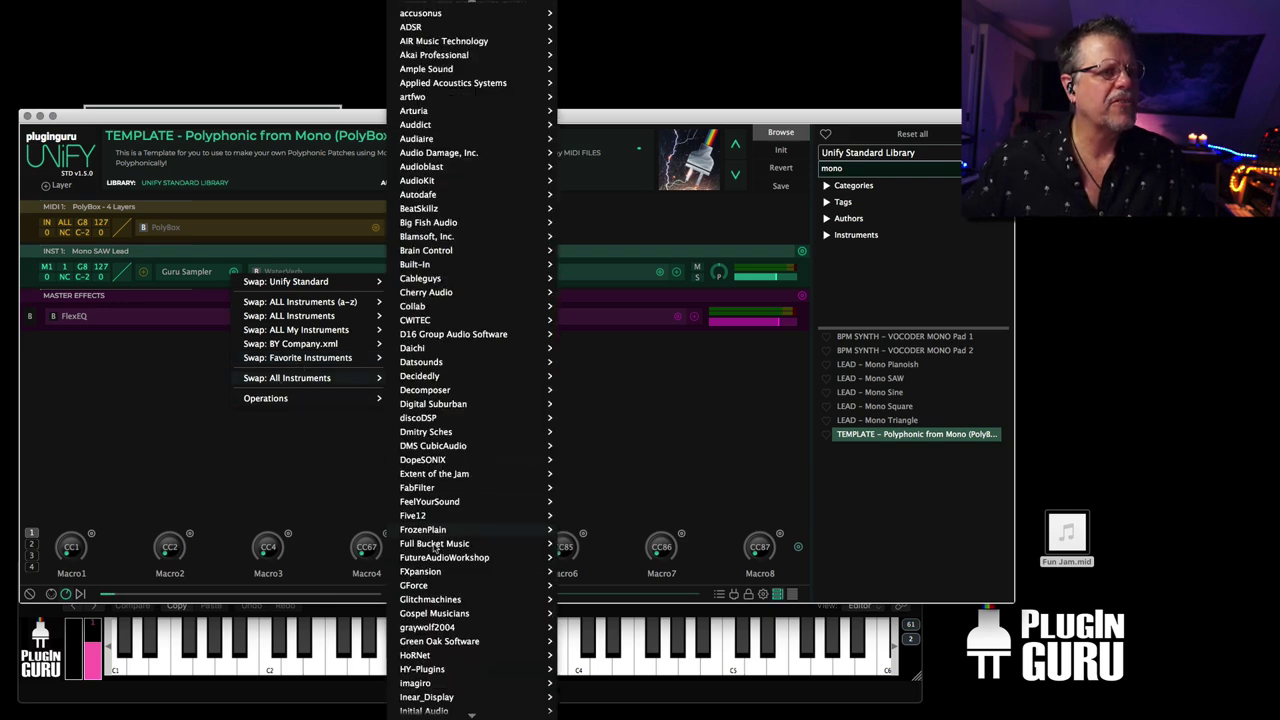
{"action": "scroll", "coordinate": [440, 540], "scroll_direction": "down", "scroll_amount": 5}
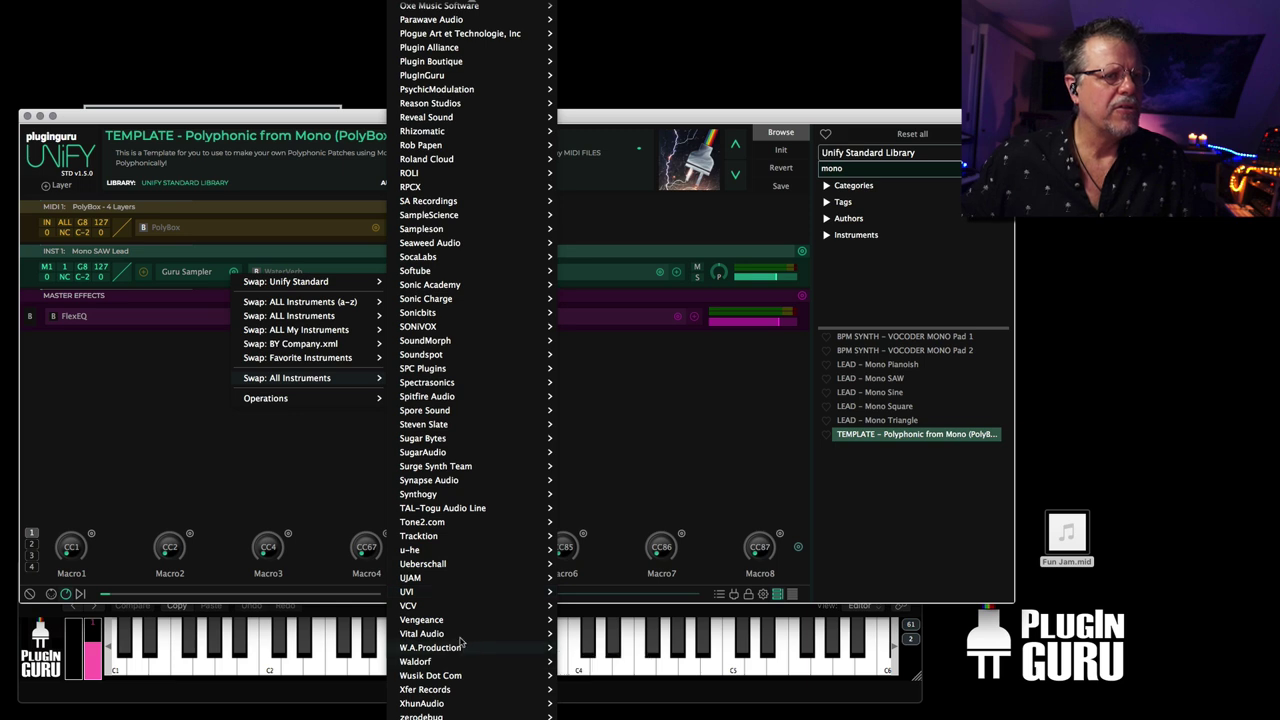
{"action": "mouse_move", "coordinate": [434, 551]}
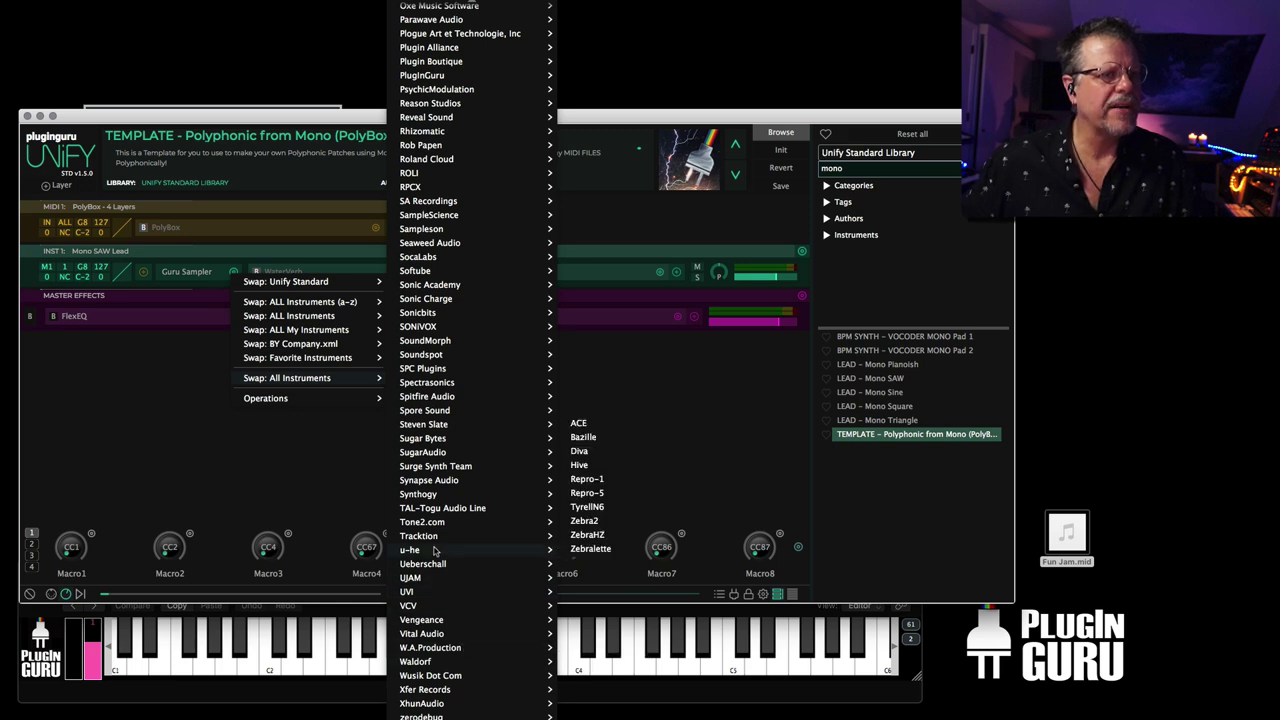
{"action": "left_click", "coordinate": [587, 480]}
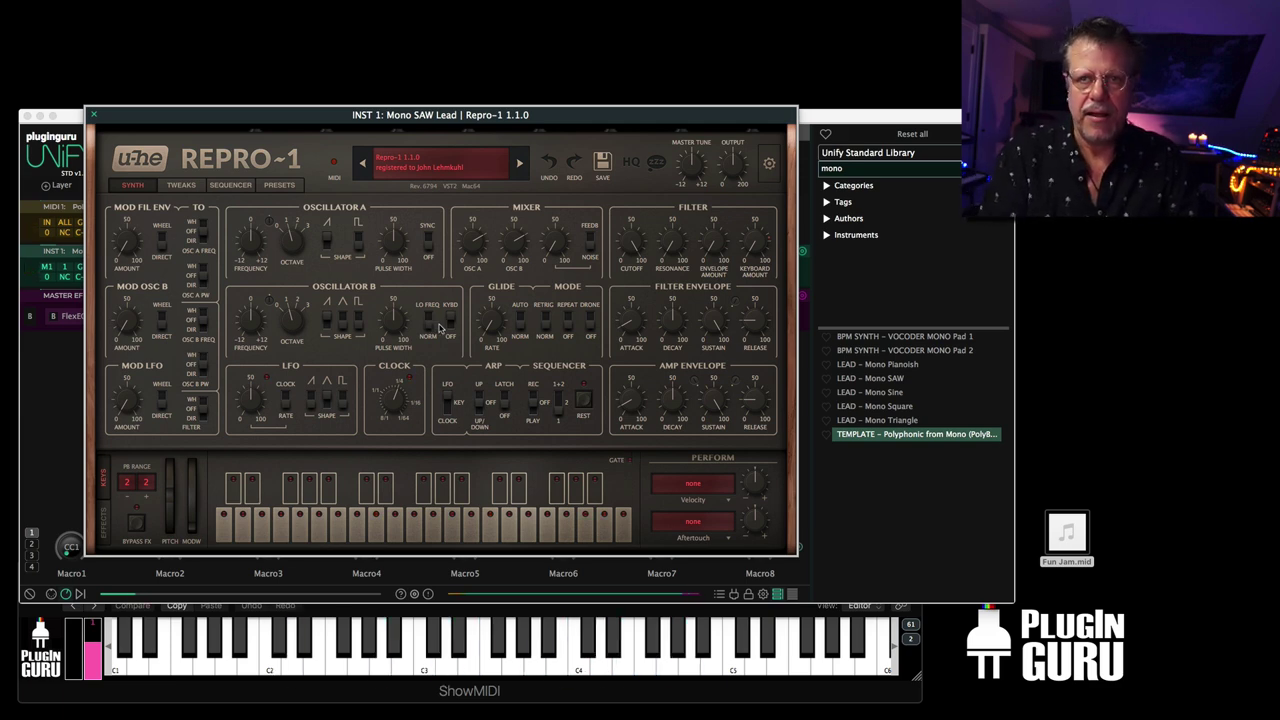
{"action": "key", "text": "super+w"}
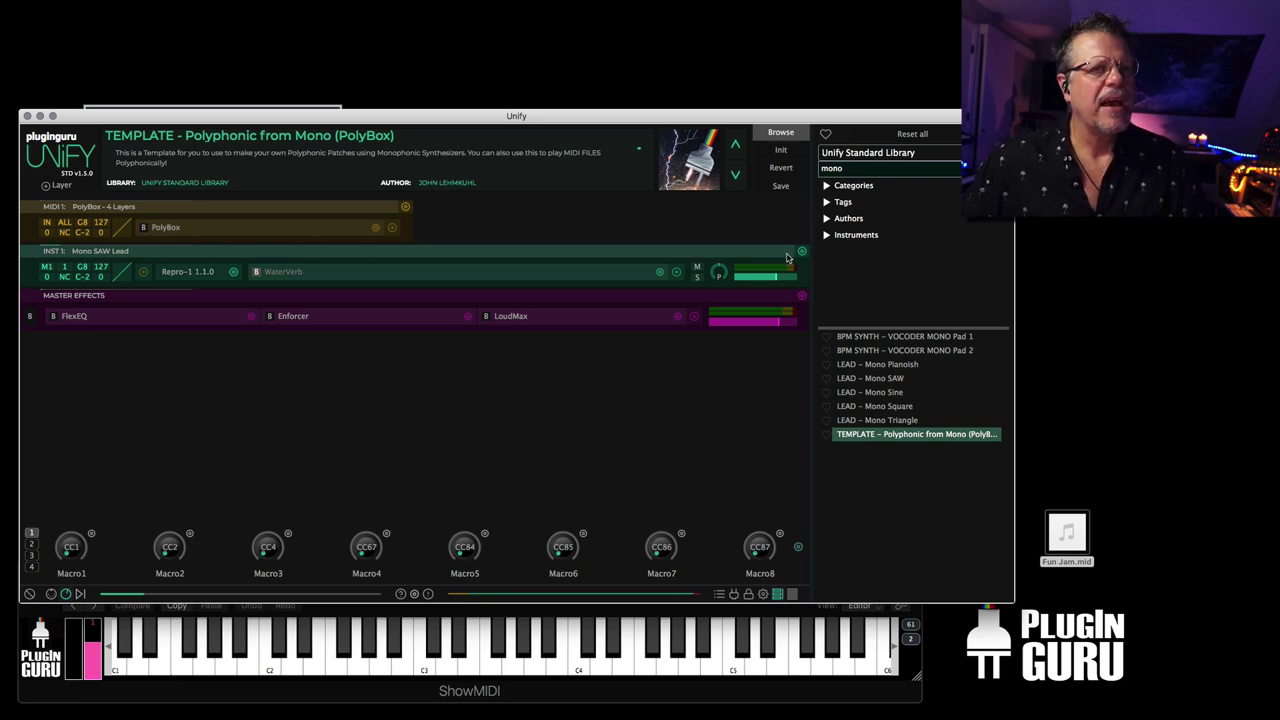
- Set PolyBox Pool Size to 8, then duplicate the Repro-1 layer 7x onto next MIDI channels
{"action": "left_click", "coordinate": [159, 229]}
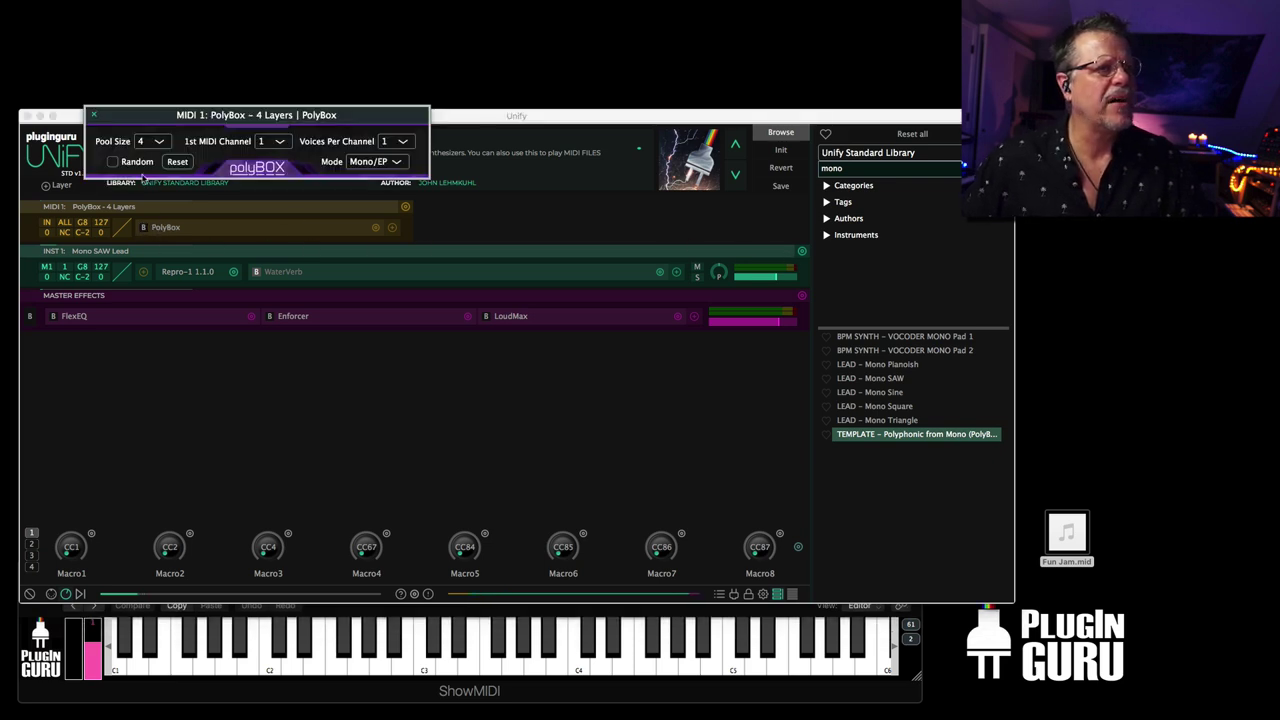
{"action": "left_click", "coordinate": [152, 143]}
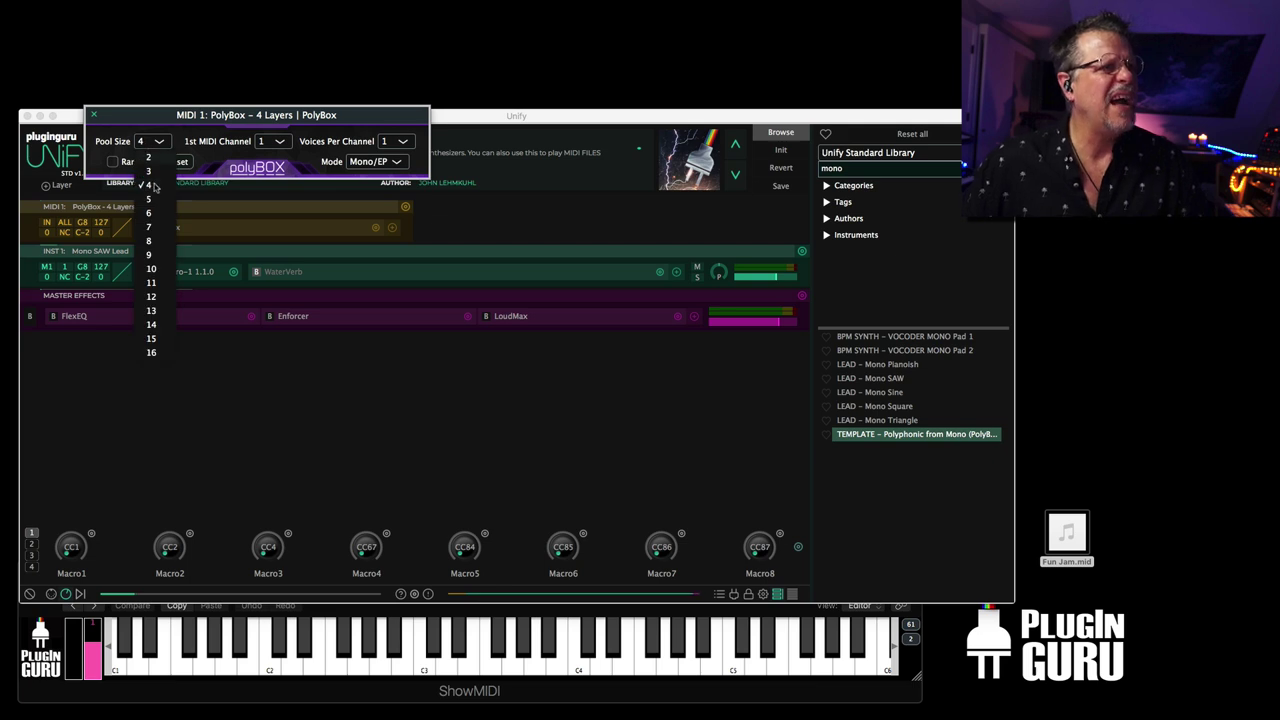
{"action": "left_click", "coordinate": [152, 243]}
{"action": "left_click", "coordinate": [93, 114]}
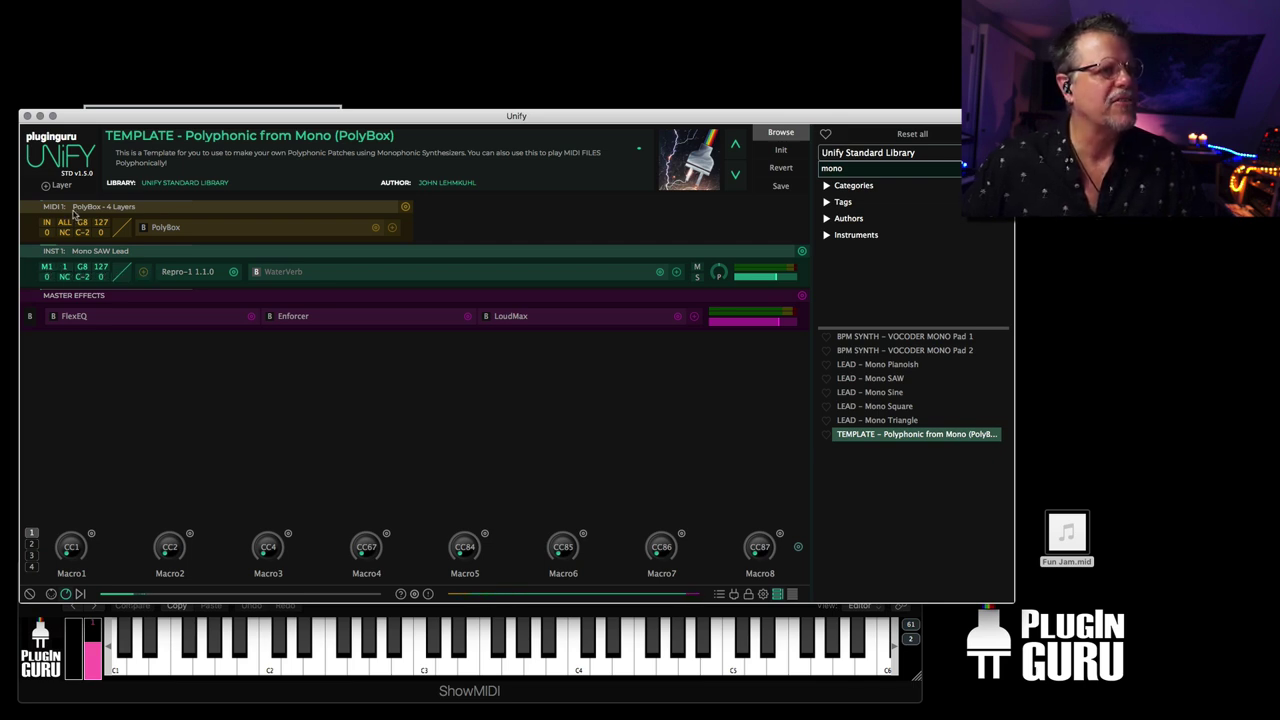
{"action": "left_click", "coordinate": [802, 252]}
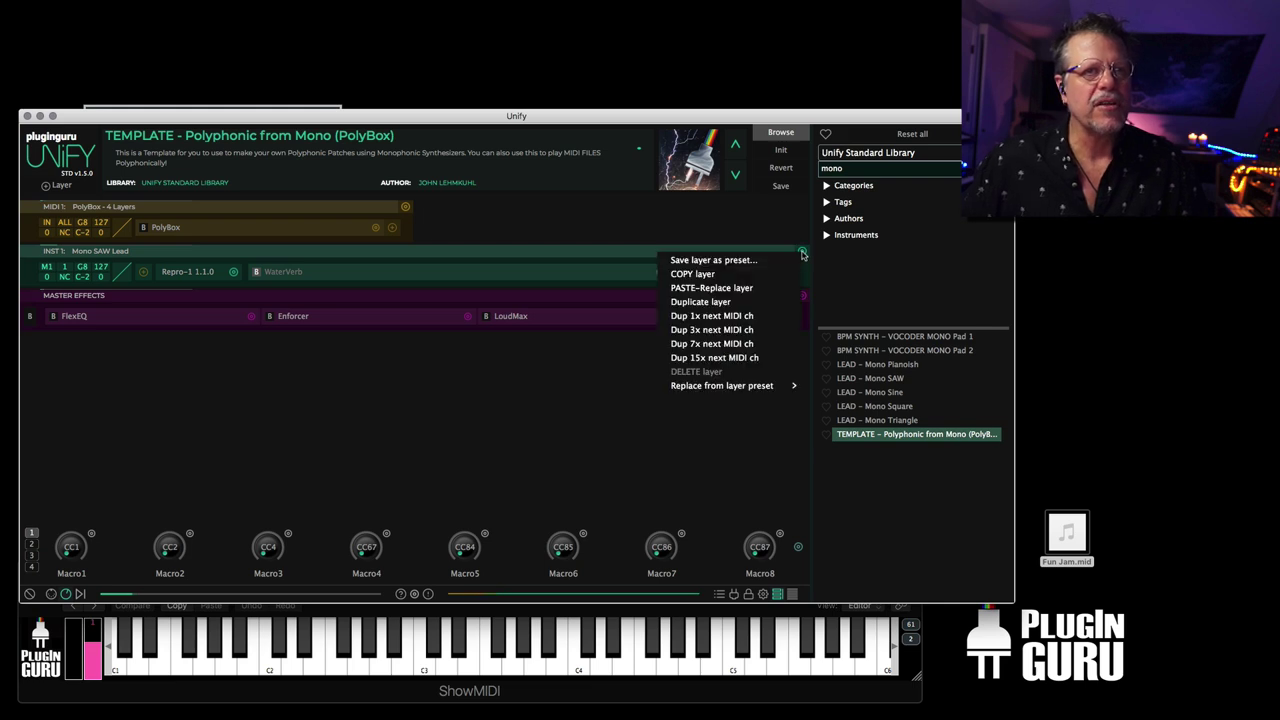
{"action": "left_click", "coordinate": [694, 344]}
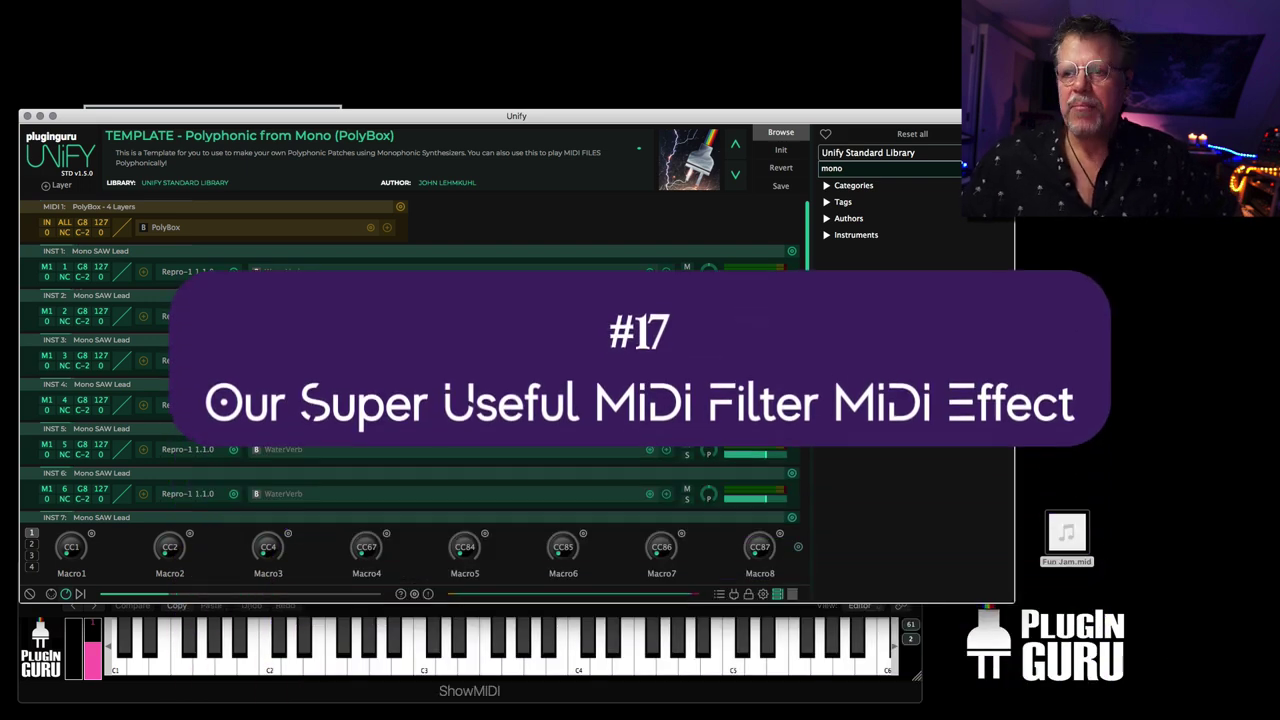
- Start an Init patch and swap its Sine Wave Synth for Synapse Audio DUNE 3
{"action": "left_click", "coordinate": [781, 150]}
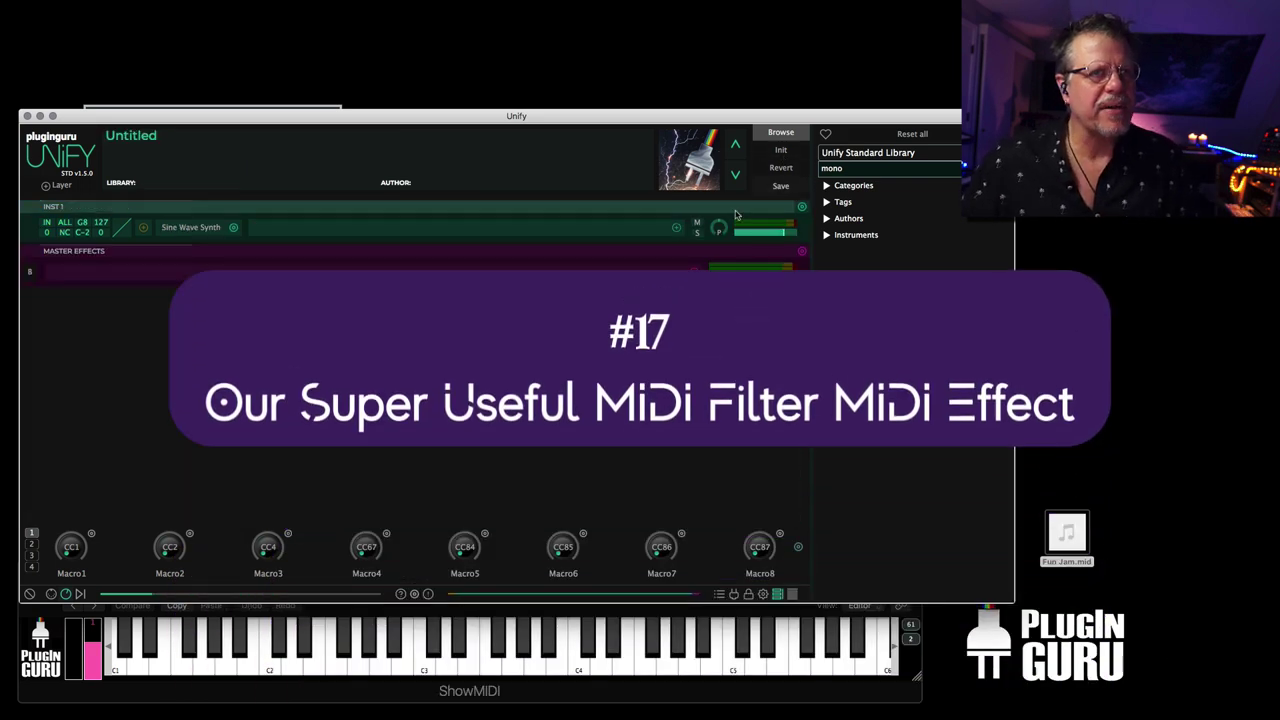
{"action": "left_click", "coordinate": [233, 228]}
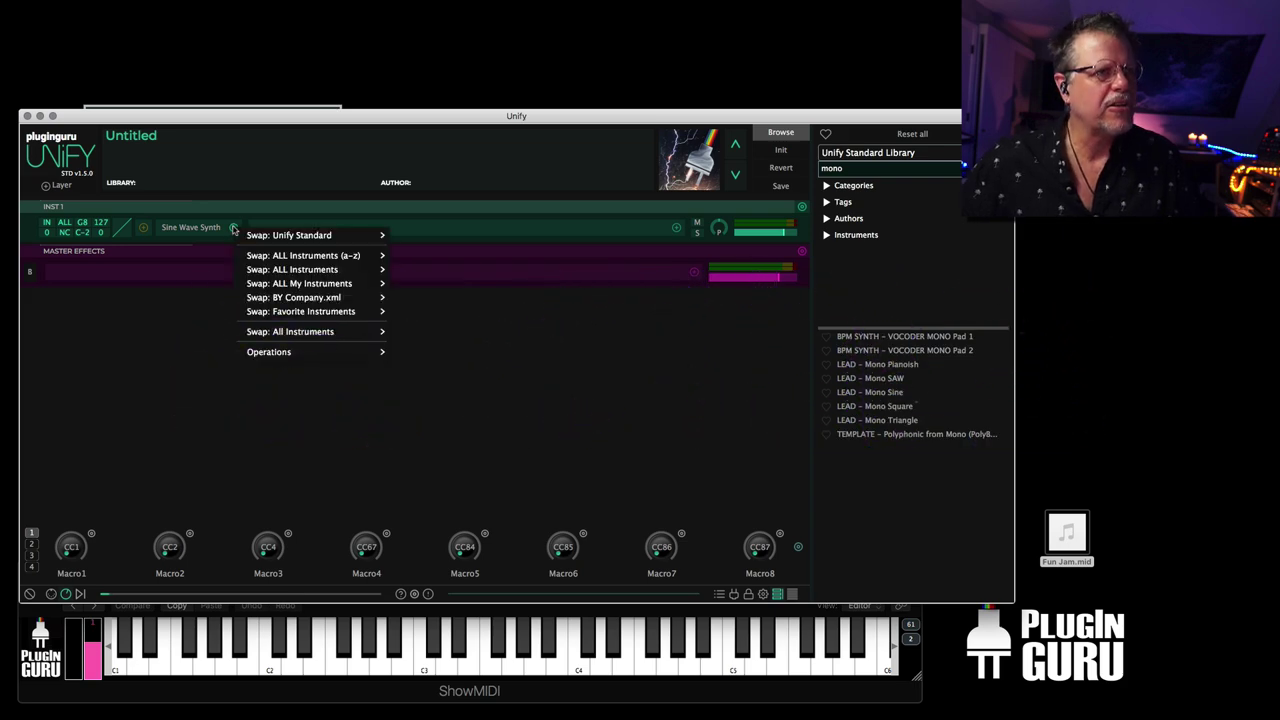
{"action": "mouse_move", "coordinate": [290, 332]}
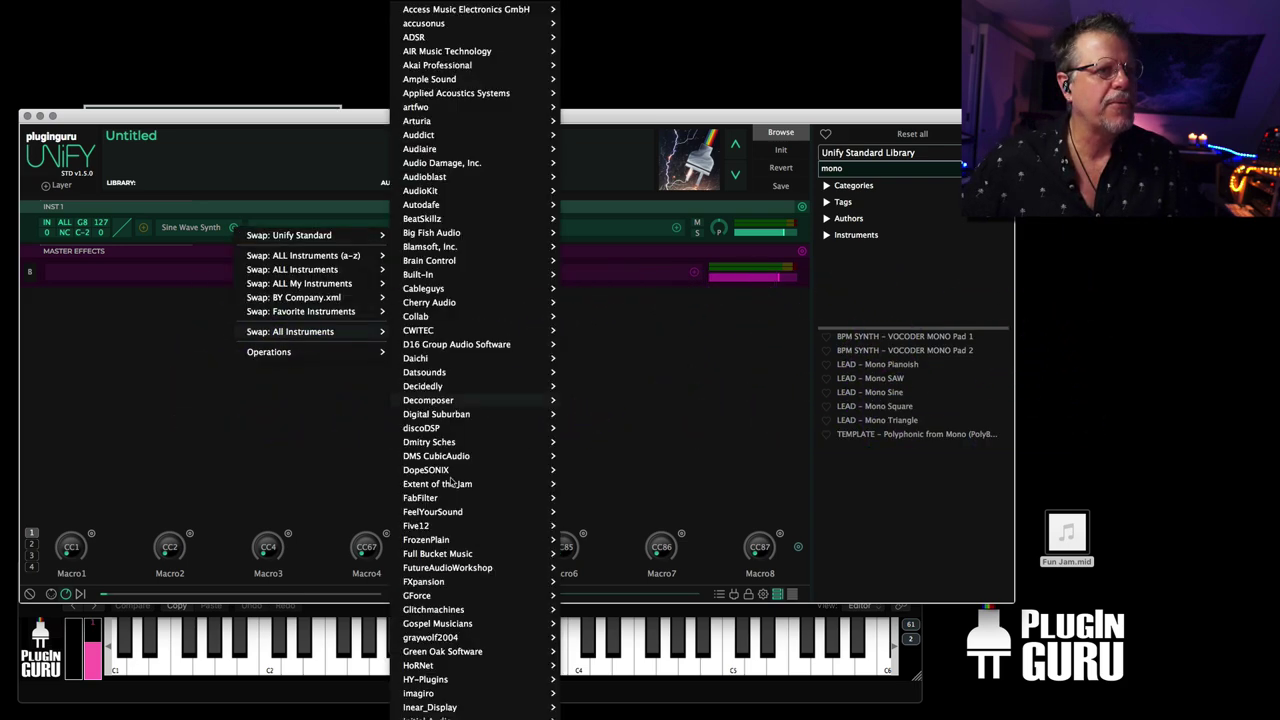
{"action": "mouse_move", "coordinate": [440, 558]}
{"action": "scroll", "coordinate": [440, 558], "scroll_direction": "down", "scroll_amount": 15}
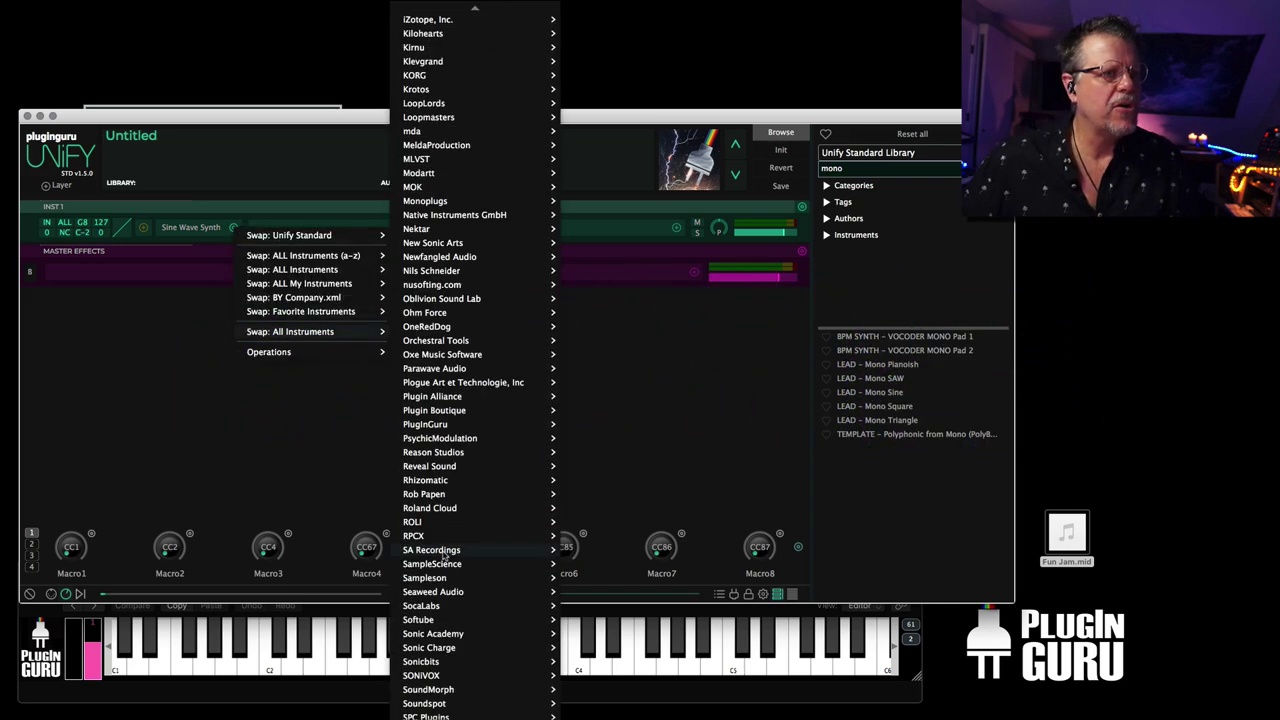
{"action": "mouse_move", "coordinate": [447, 500]}
{"action": "left_click", "coordinate": [596, 447]}
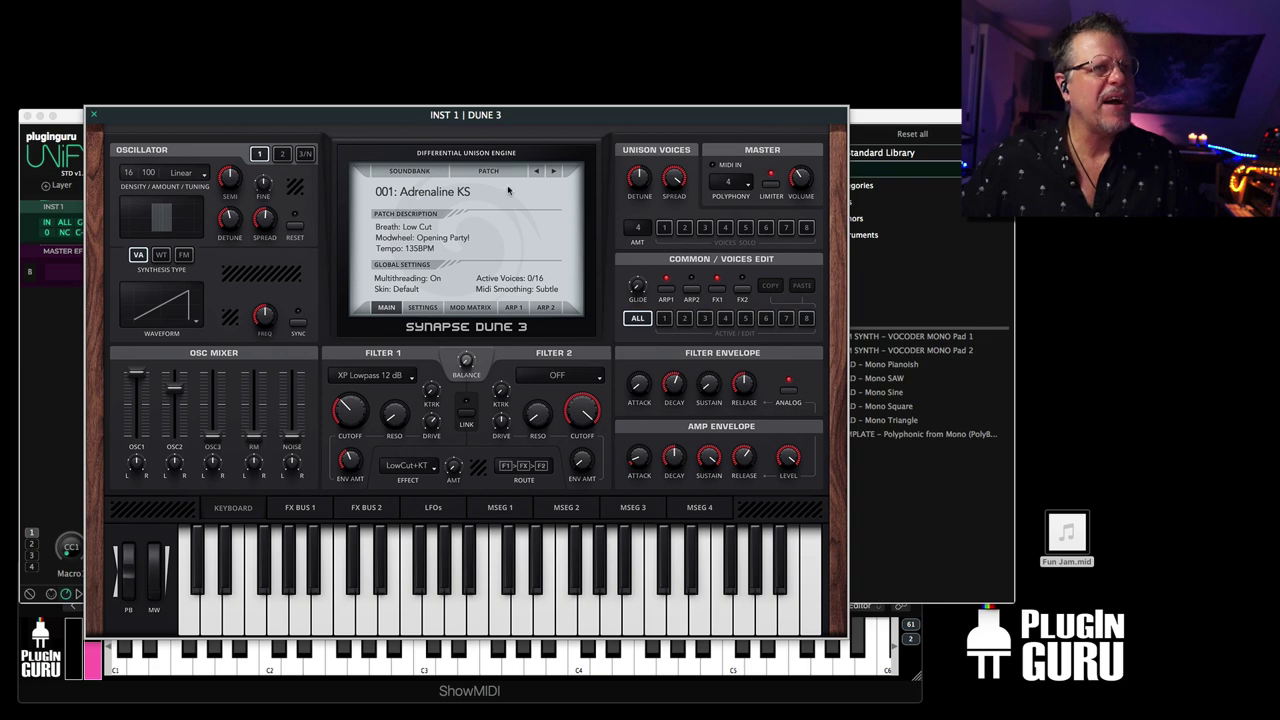
- Step DUNE 3 forward to preset 005: Be yourself KS
{"action": "left_click", "coordinate": [555, 172]}
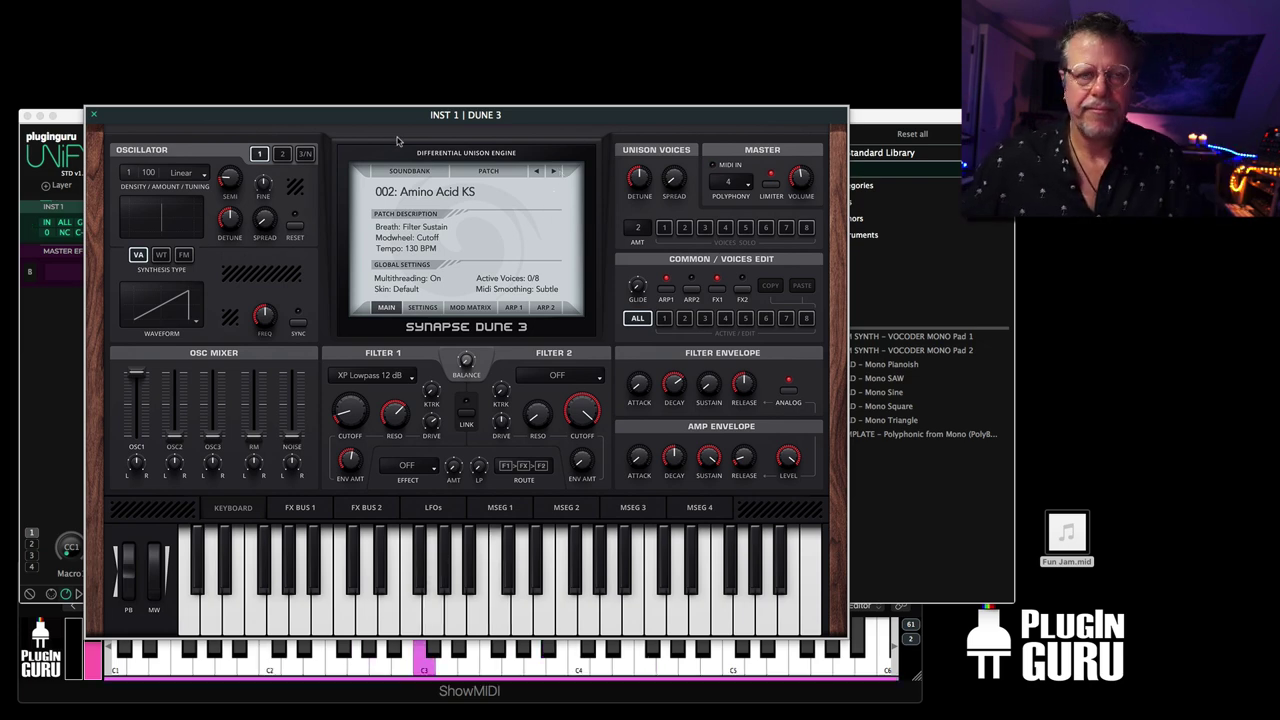
{"action": "left_click", "coordinate": [556, 173]}
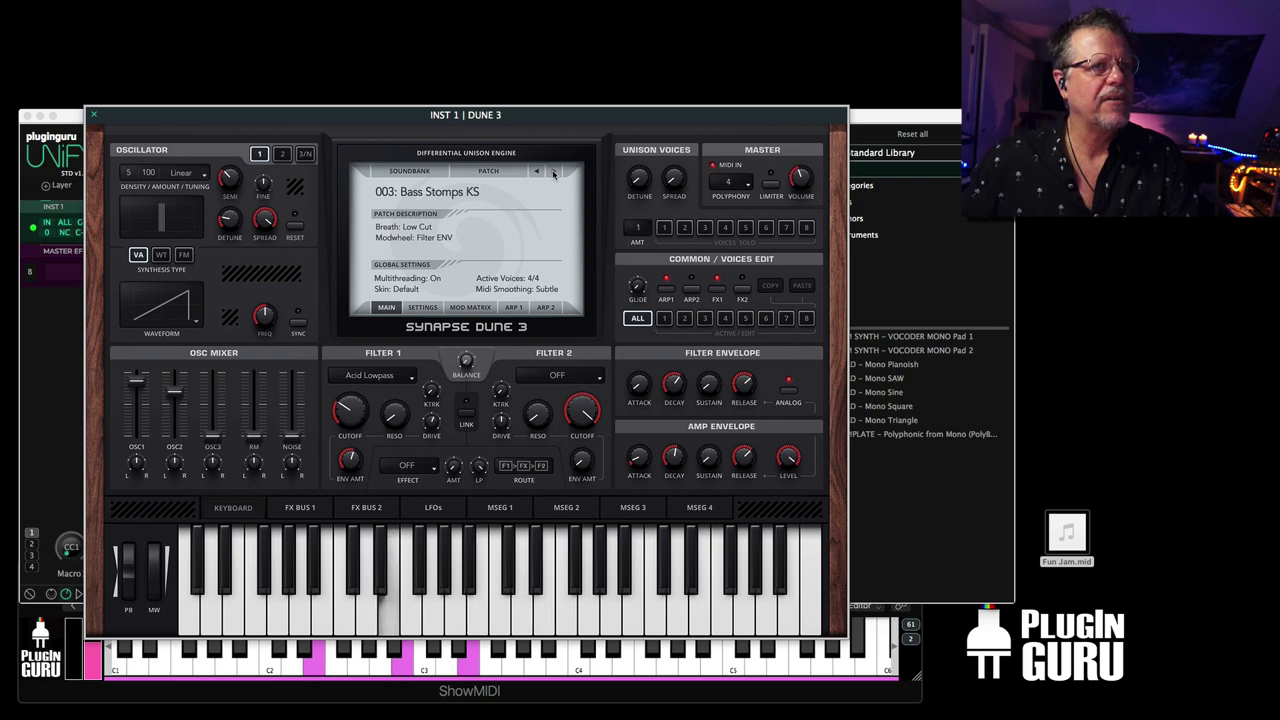
{"action": "left_click", "coordinate": [554, 173]}
{"action": "left_click", "coordinate": [554, 173]}
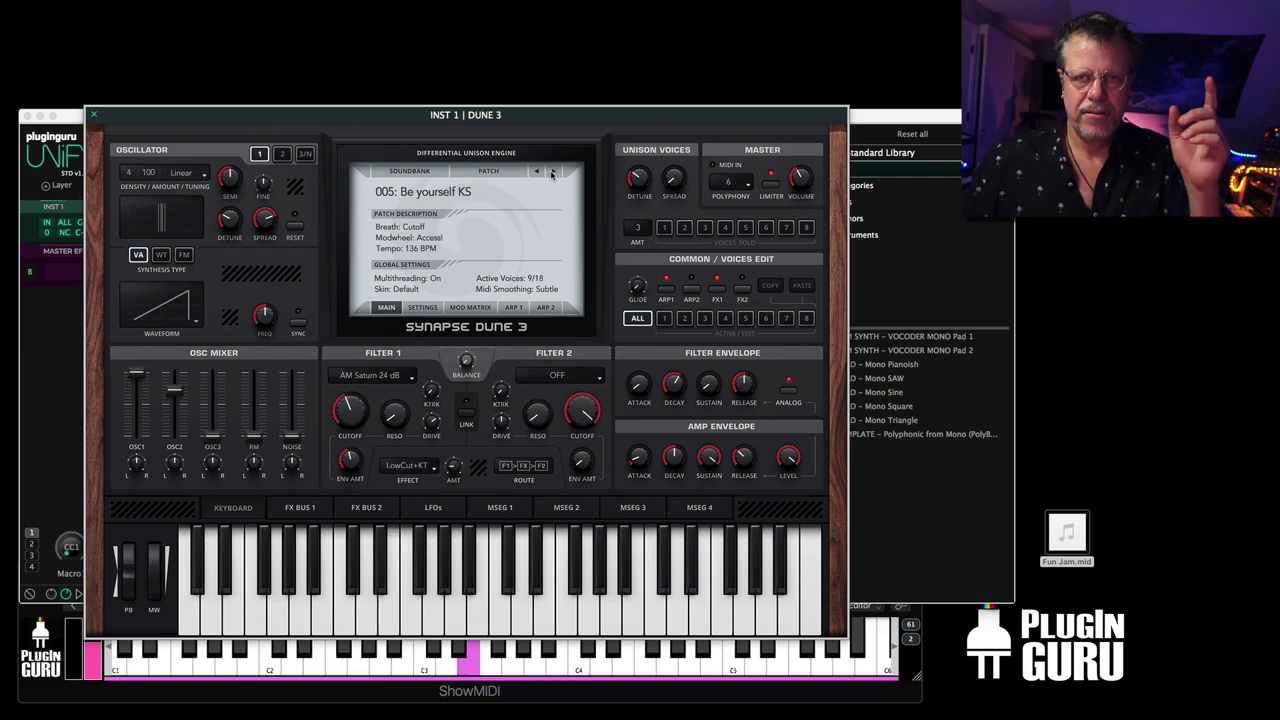
- Close the DUNE 3 editor and add a Unify Standard Utility MIDI Filter to INST 1
{"action": "left_click", "coordinate": [95, 116]}
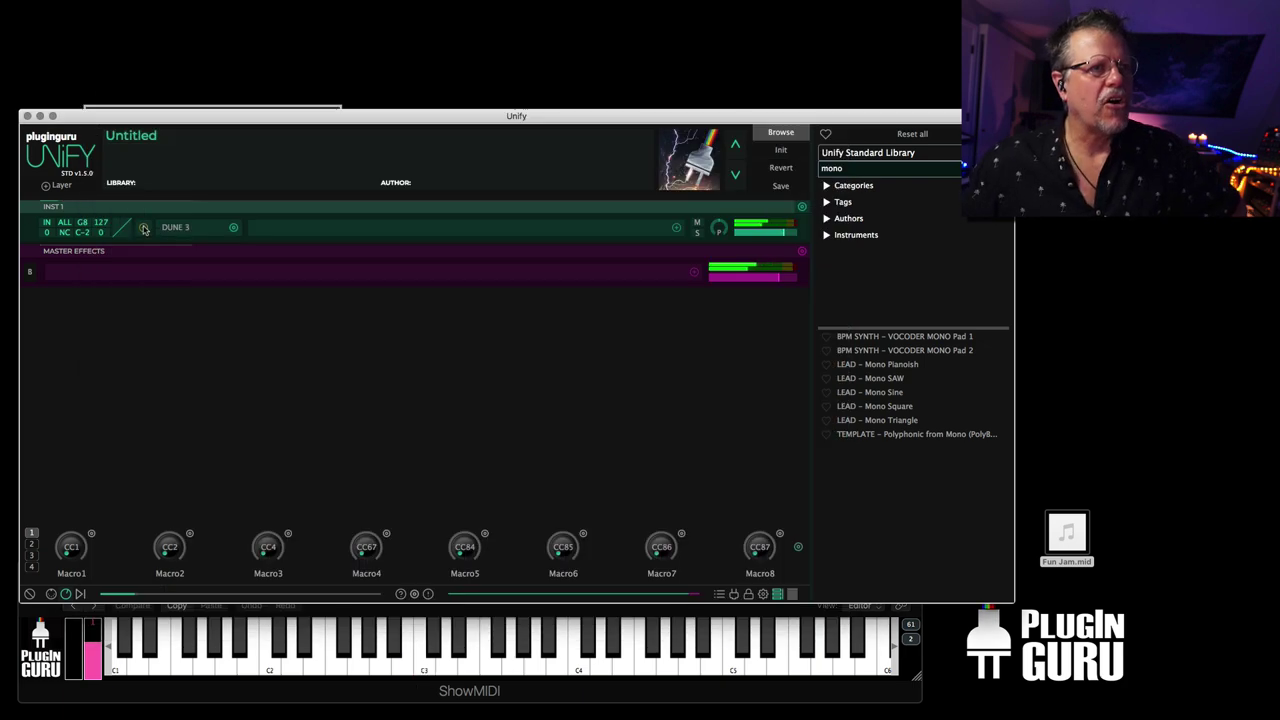
{"action": "left_click", "coordinate": [143, 227]}
{"action": "mouse_move", "coordinate": [229, 238]}
{"action": "mouse_move", "coordinate": [335, 277]}
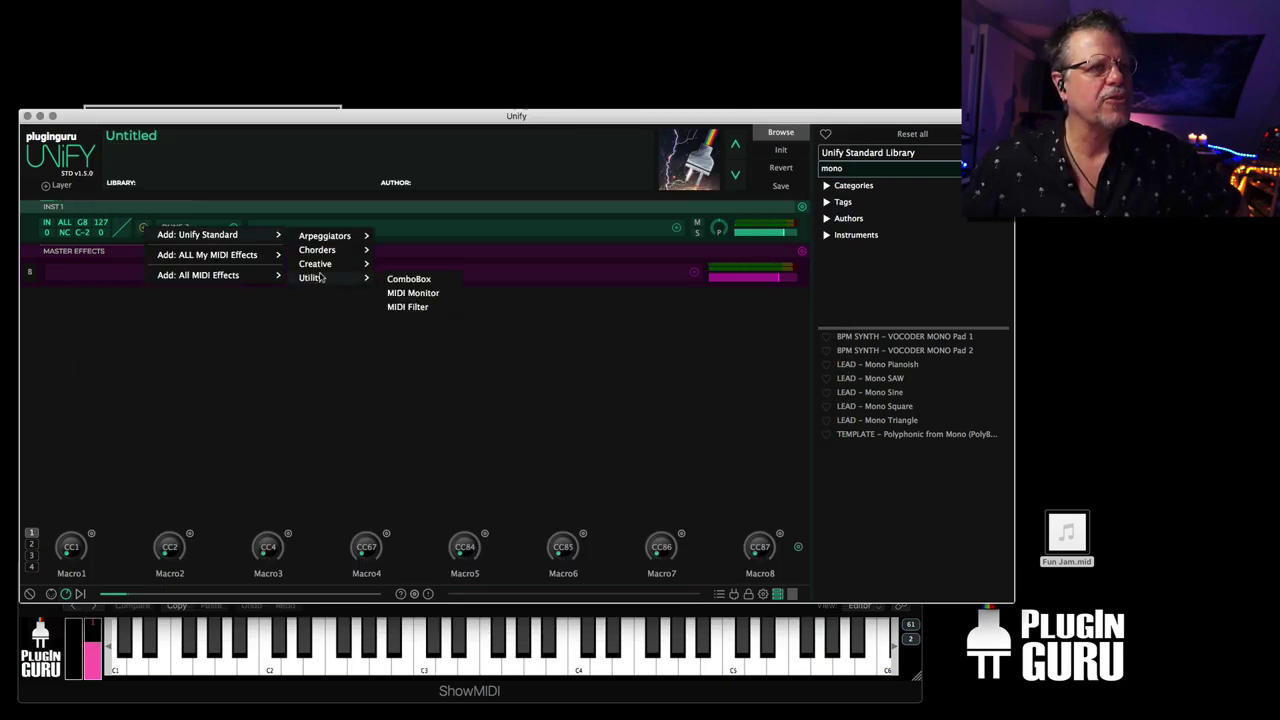
{"action": "left_click", "coordinate": [406, 306]}
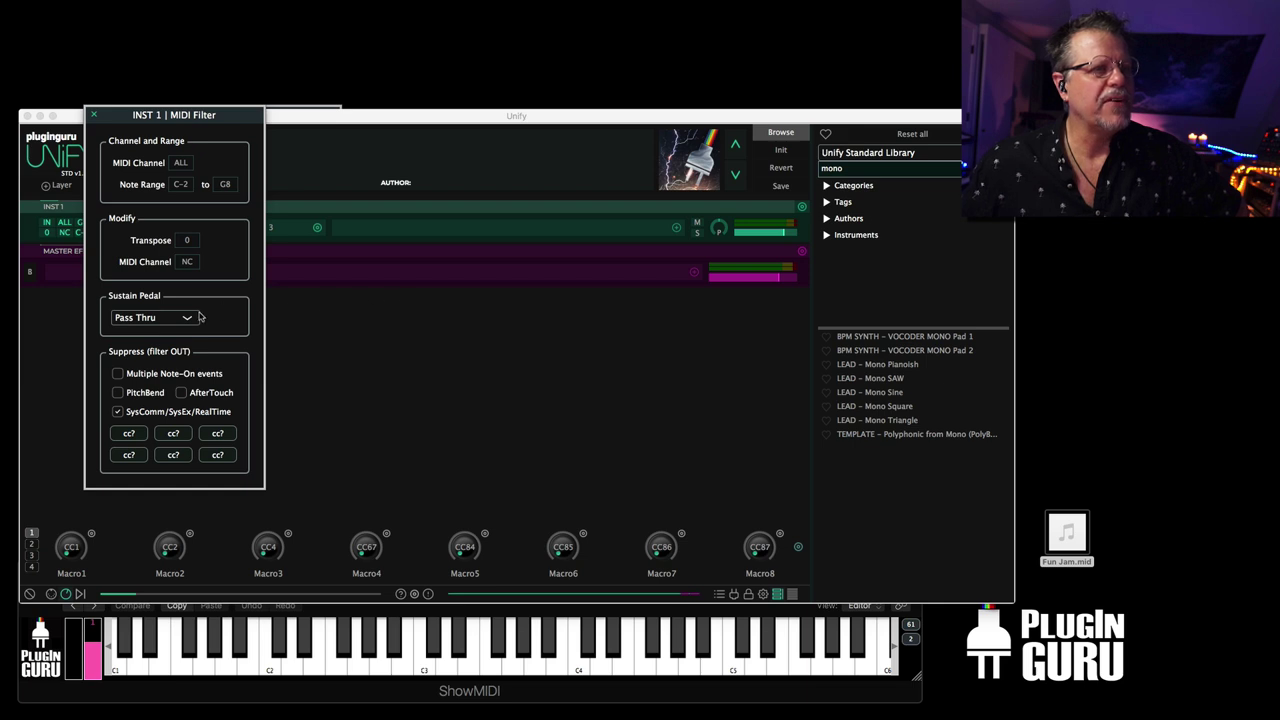
- Set the MIDI Filter's Sustain Pedal to Emulate, then to Suppress, and close it
{"action": "left_click", "coordinate": [145, 318]}
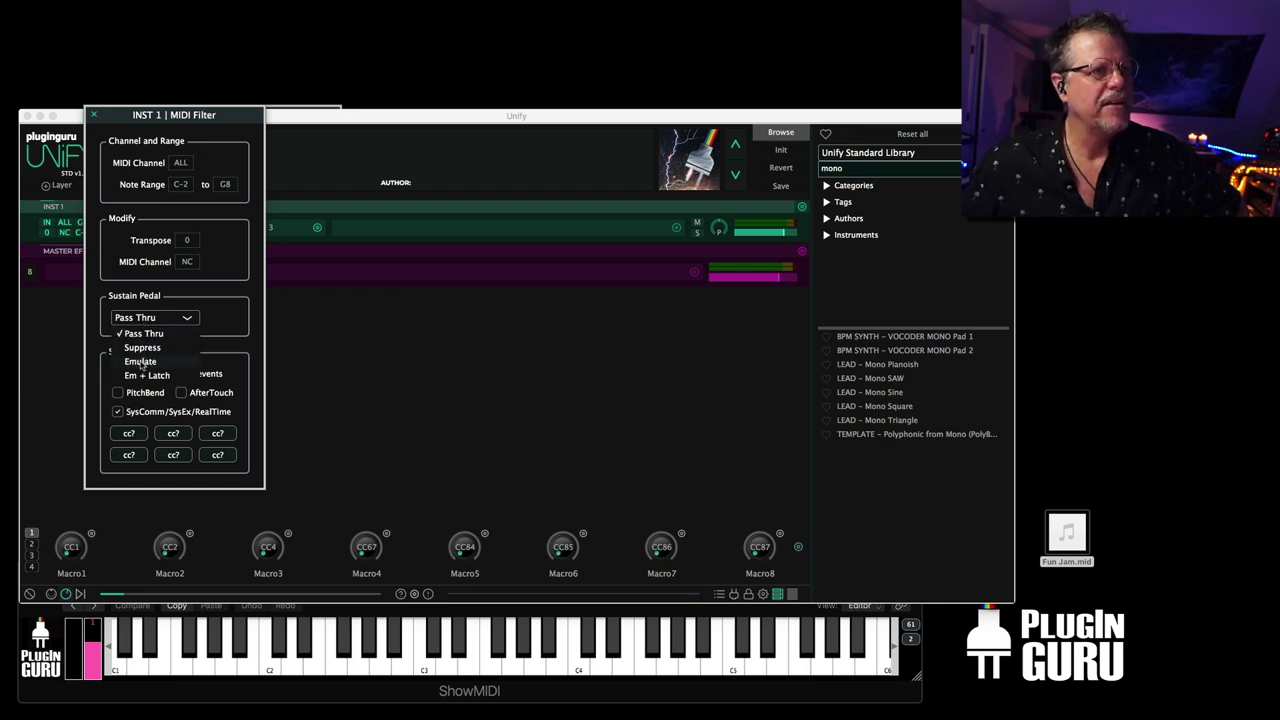
{"action": "left_click", "coordinate": [141, 363]}
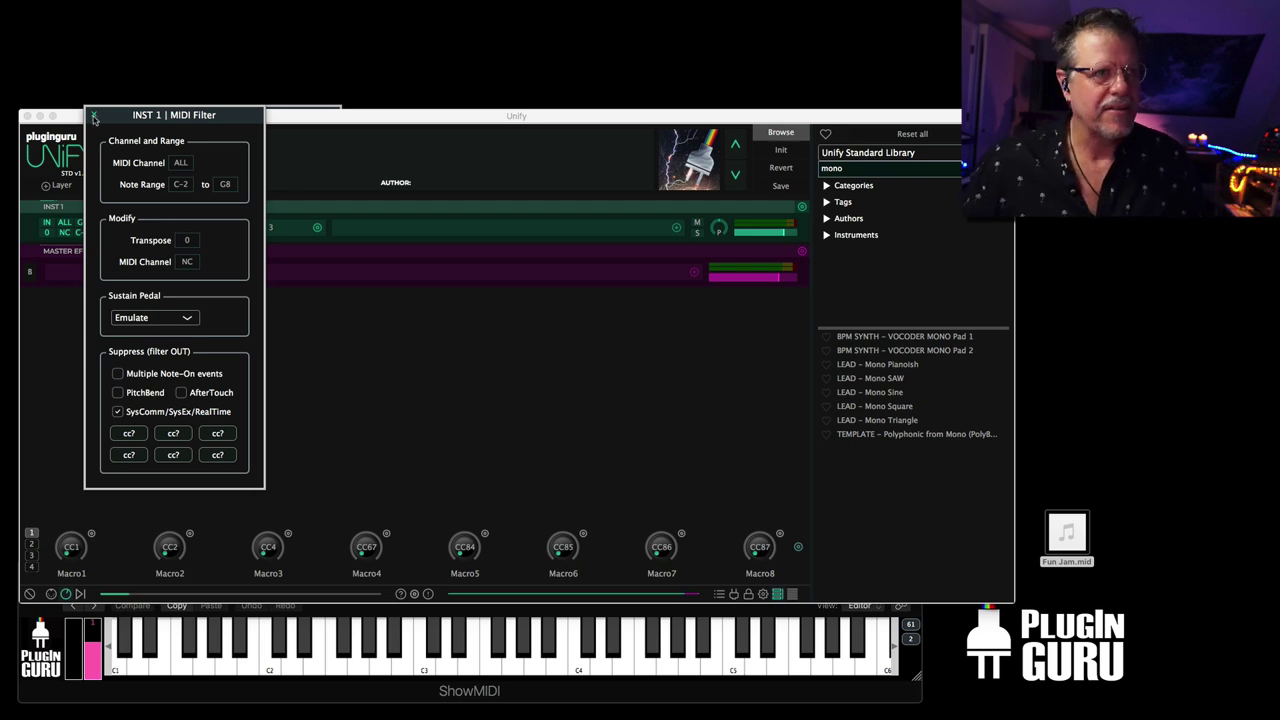
{"action": "left_click", "coordinate": [165, 318]}
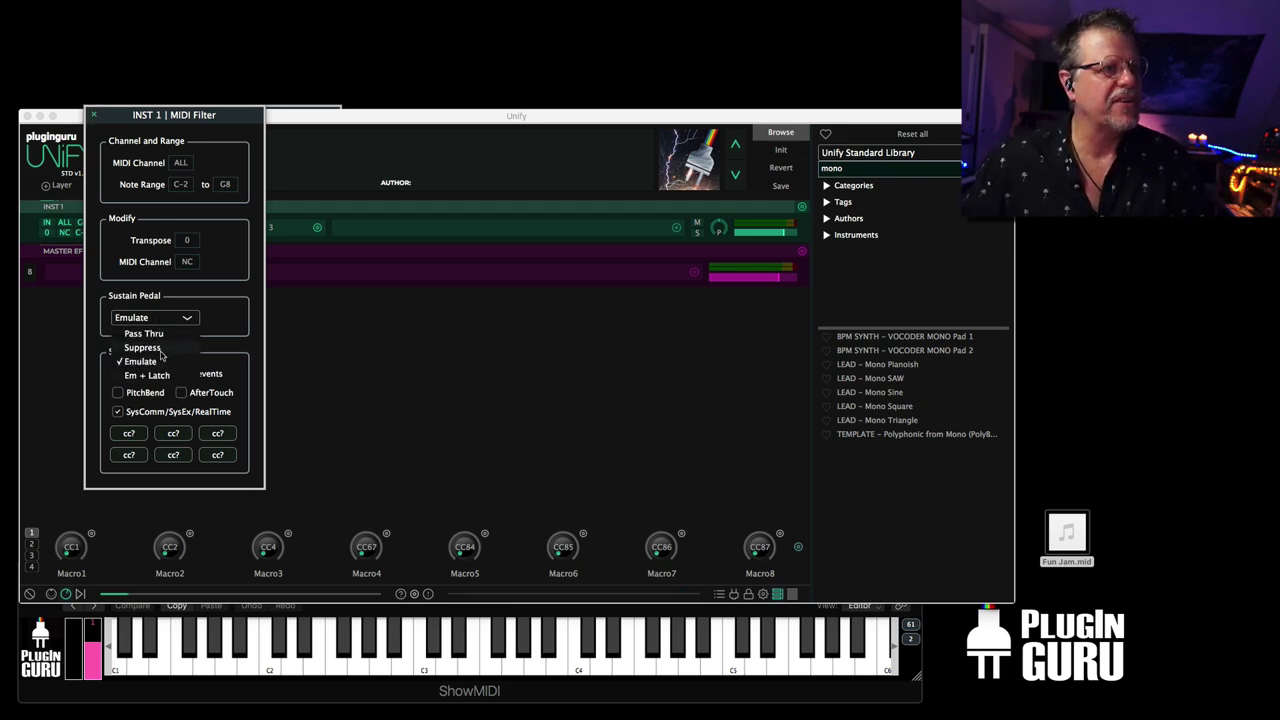
{"action": "left_click", "coordinate": [160, 347]}
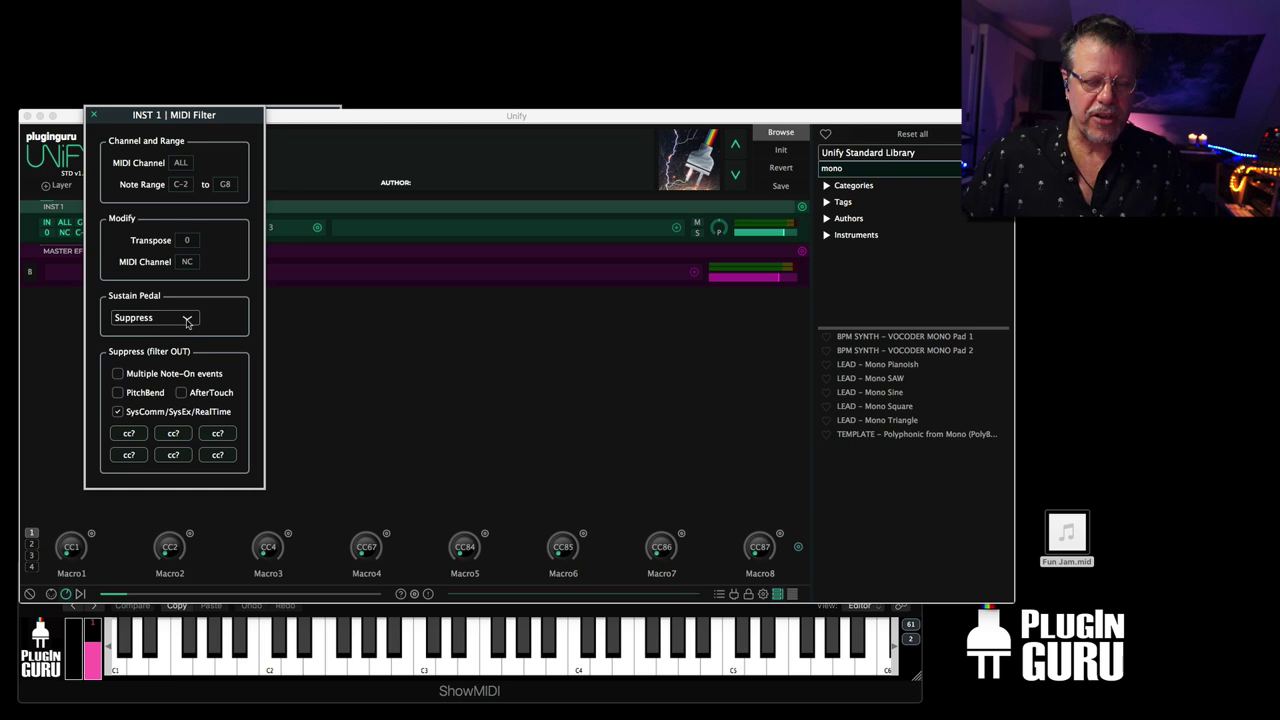
{"action": "left_click", "coordinate": [93, 114]}
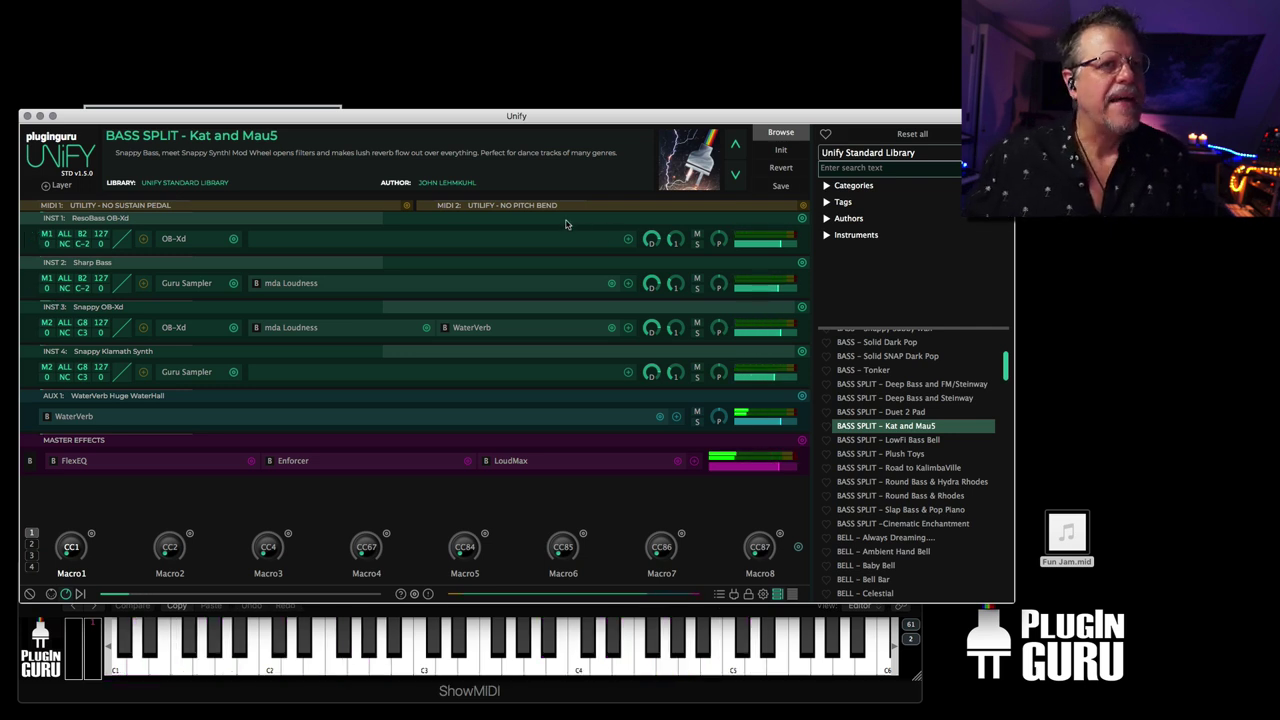
- Show the MIDI layers NO SUSTAIN PEDAL and NO PITCH BEND, and inspect the no-sustain MIDI Filter's settings
{"action": "left_click", "coordinate": [88, 188]}
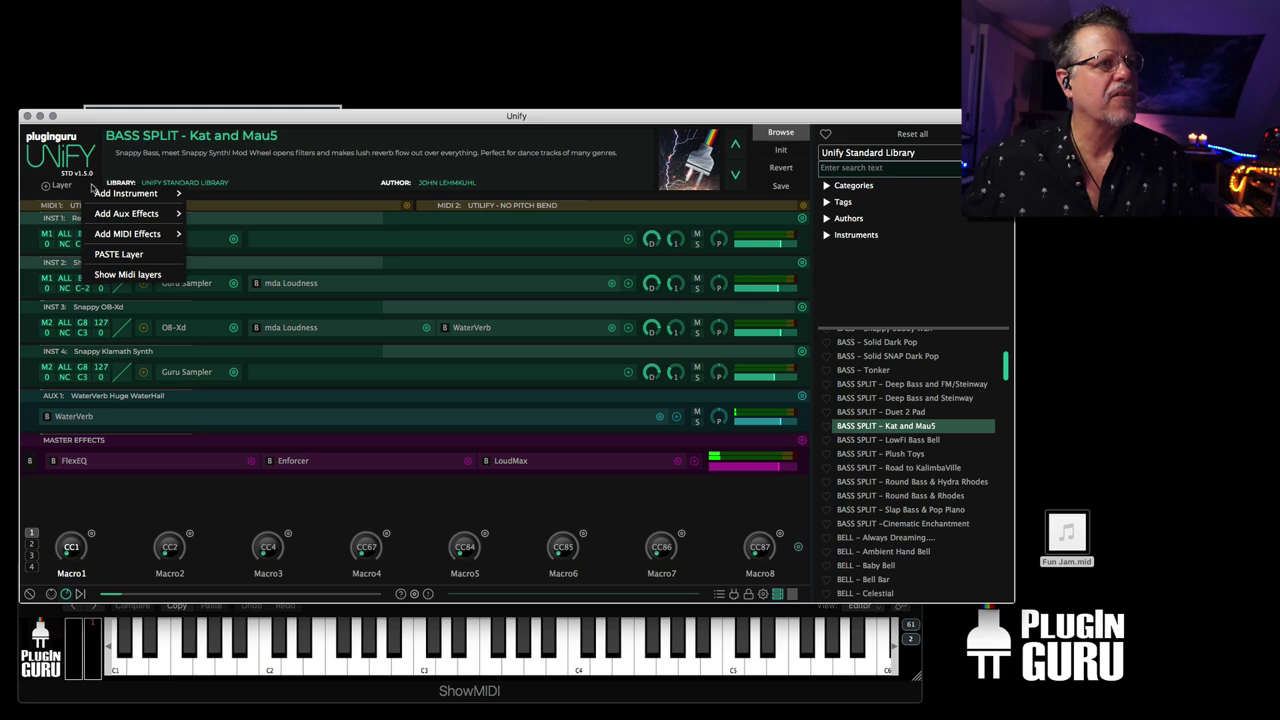
{"action": "left_click", "coordinate": [128, 275]}
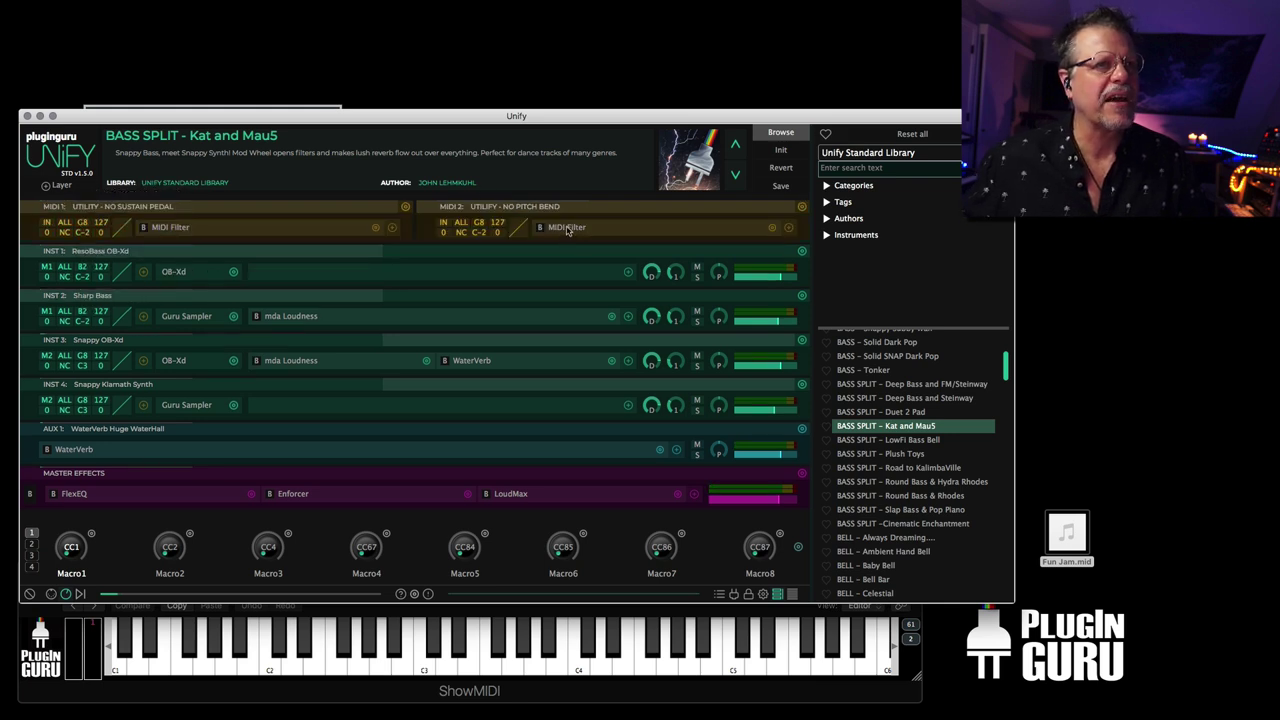
{"action": "left_click", "coordinate": [168, 229]}
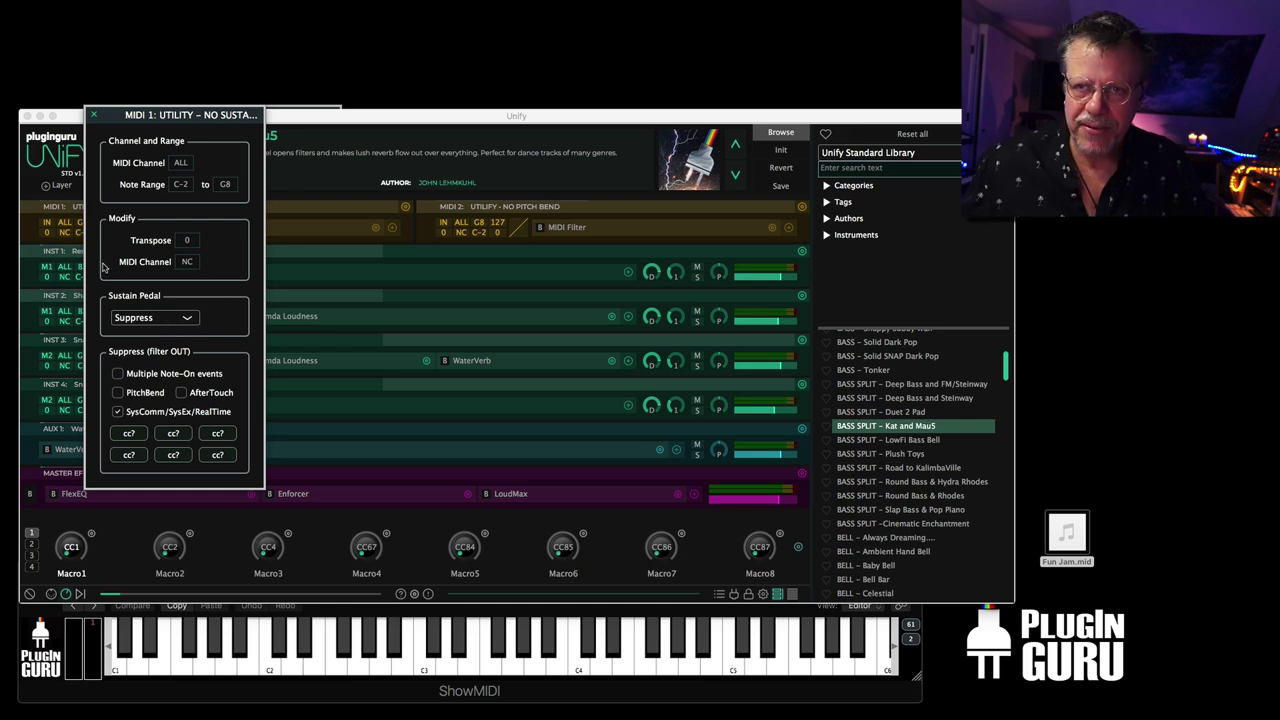
{"action": "left_click", "coordinate": [93, 114]}
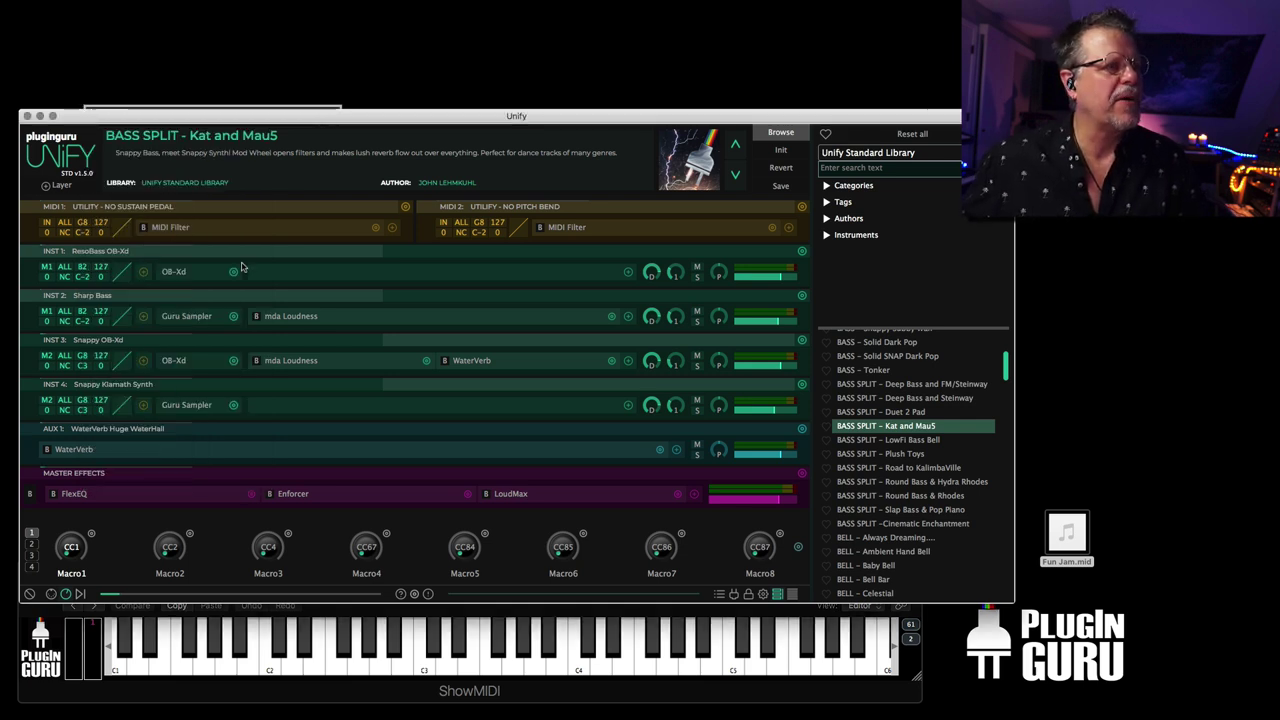